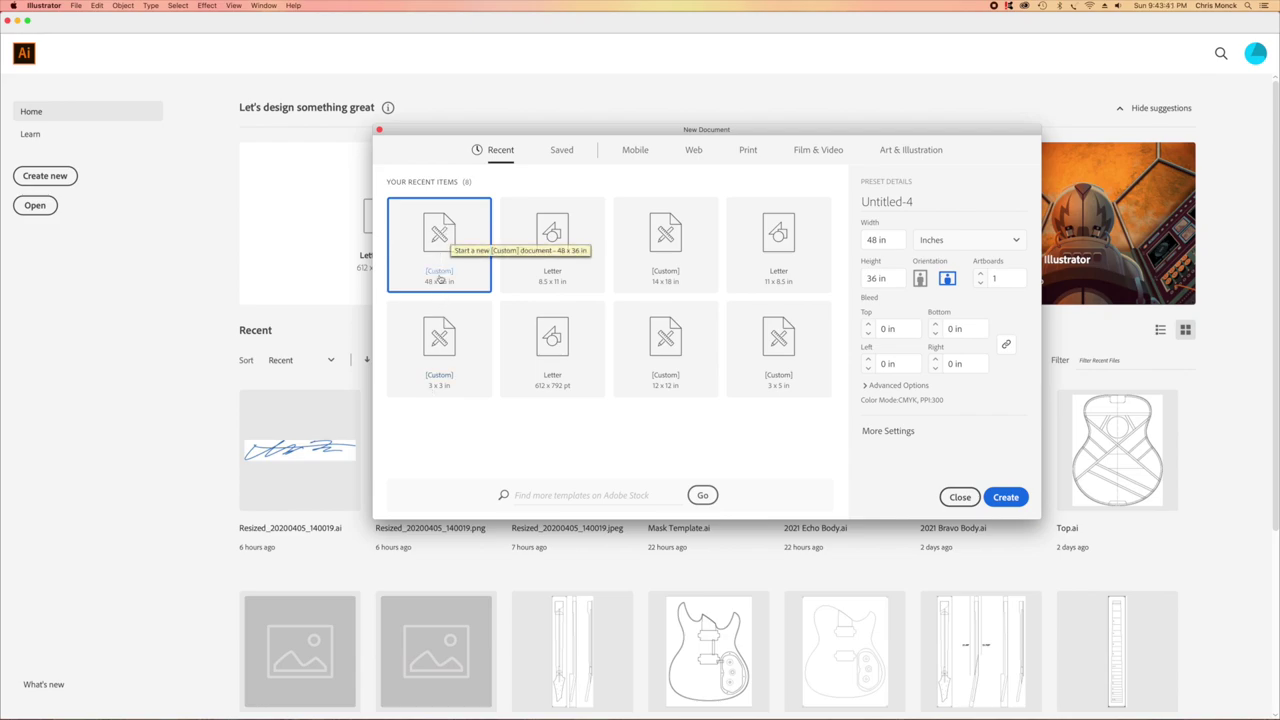
Create a 48 x 36 in document and add a horizontal ruler guide across its middle.
{"action": "double_click", "coordinate": [439, 281]}
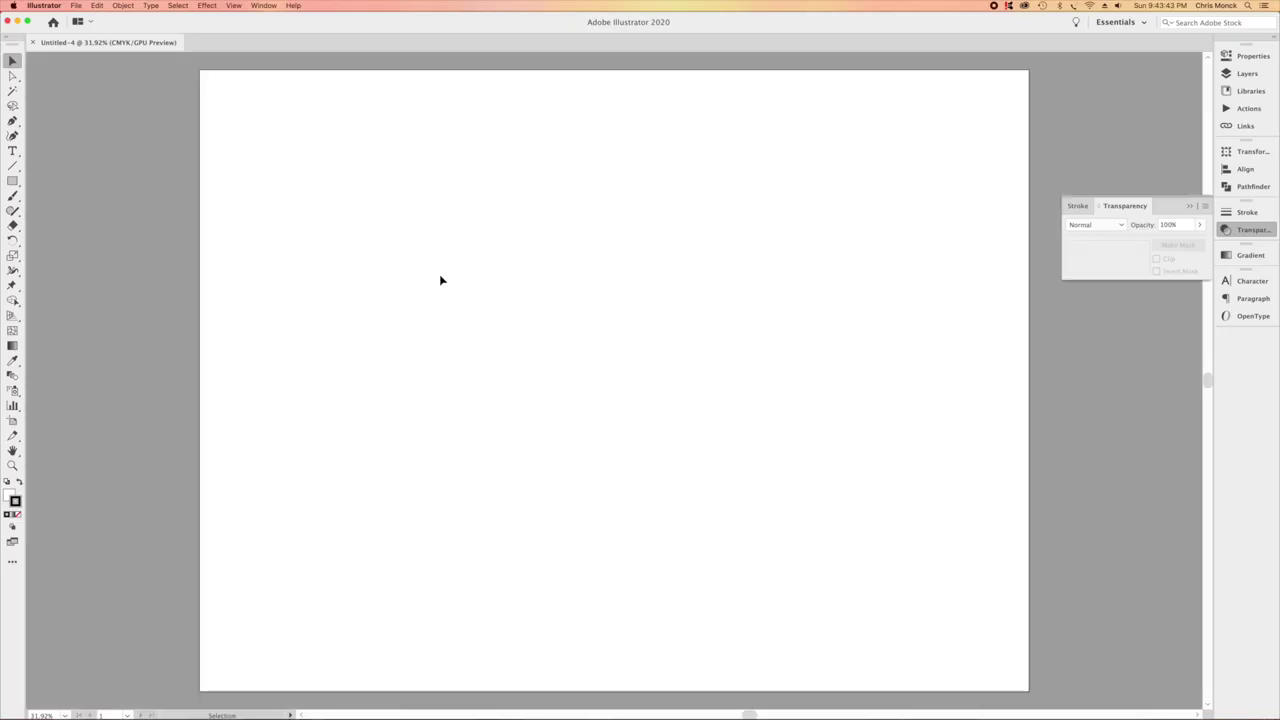
{"action": "key", "text": "super+r"}
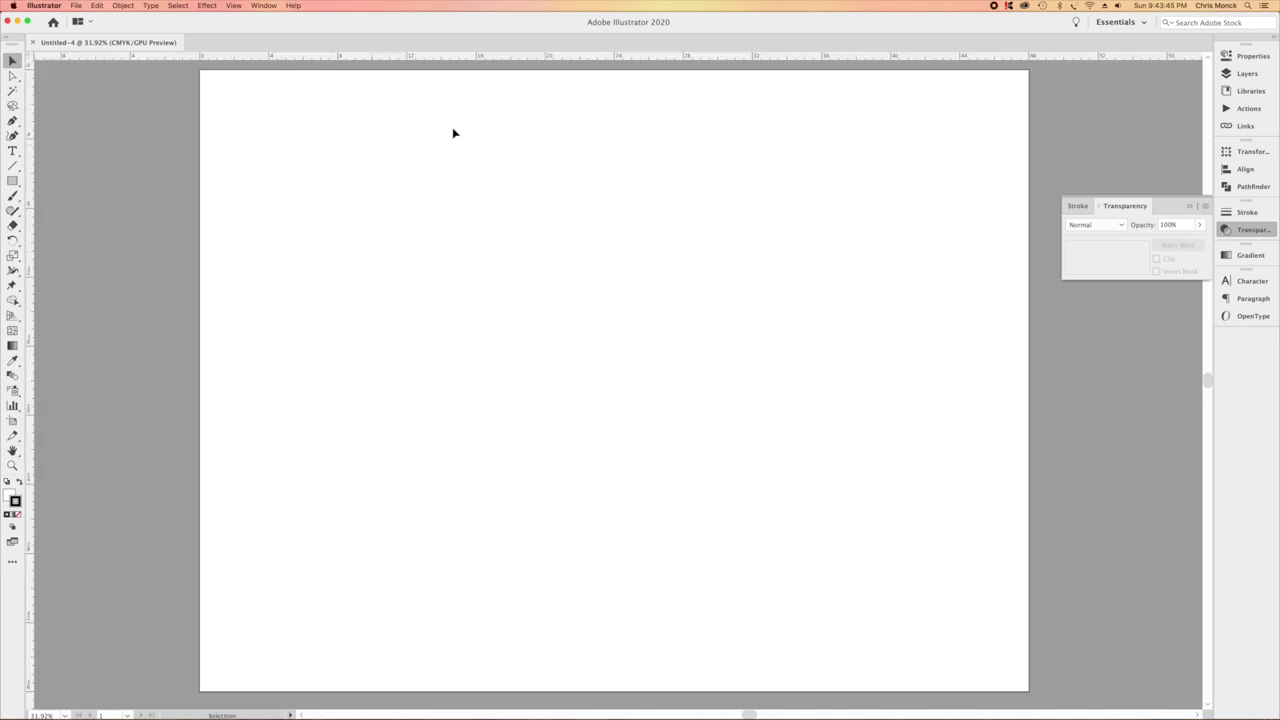
{"action": "left_click_drag", "start_coordinate": [528, 58], "coordinate": [471, 383]}
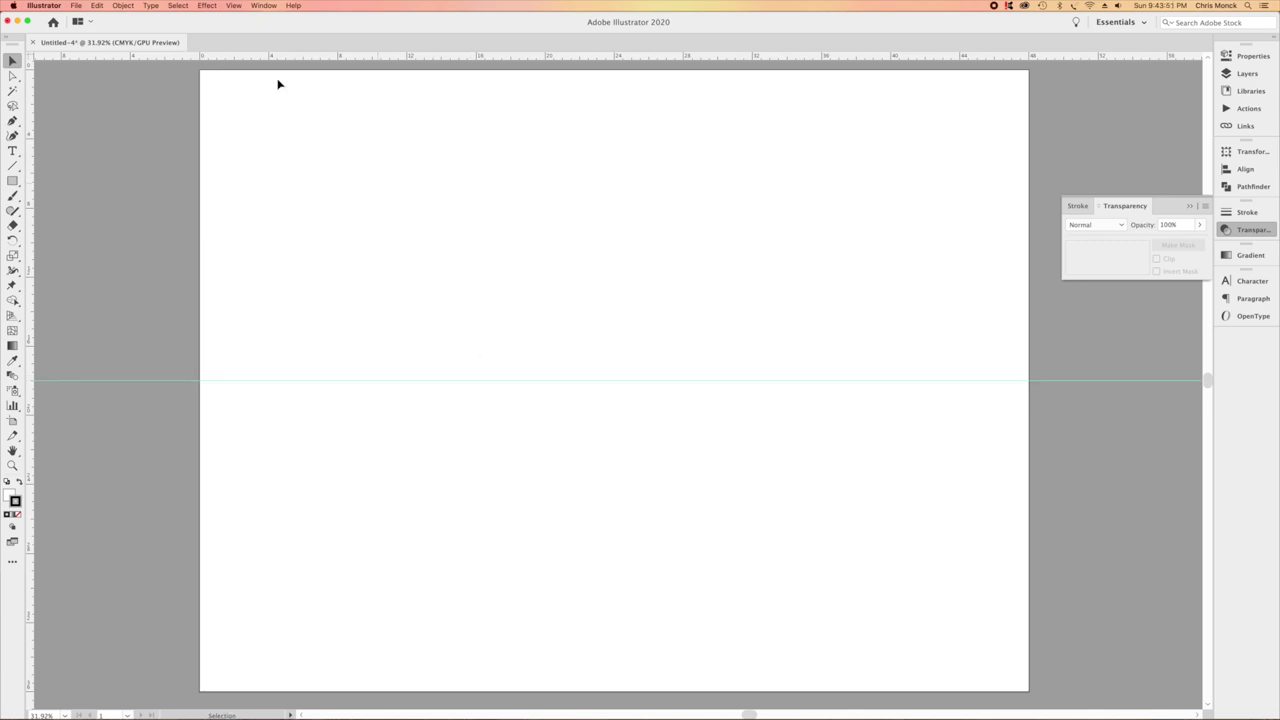
Place the Ibanez photo ps_main_eg_rg_prestige_en.png onto the artboard.
{"action": "left_click", "coordinate": [76, 6]}
{"action": "left_click", "coordinate": [96, 153]}
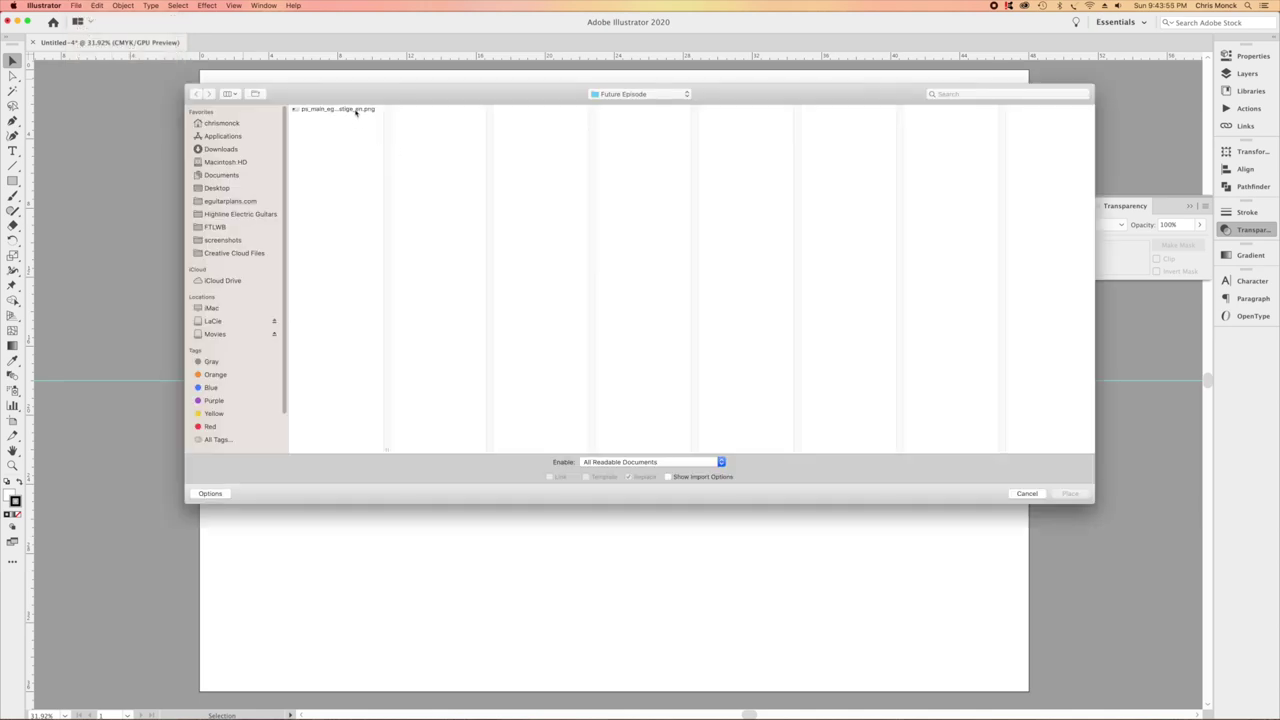
{"action": "left_click", "coordinate": [340, 109]}
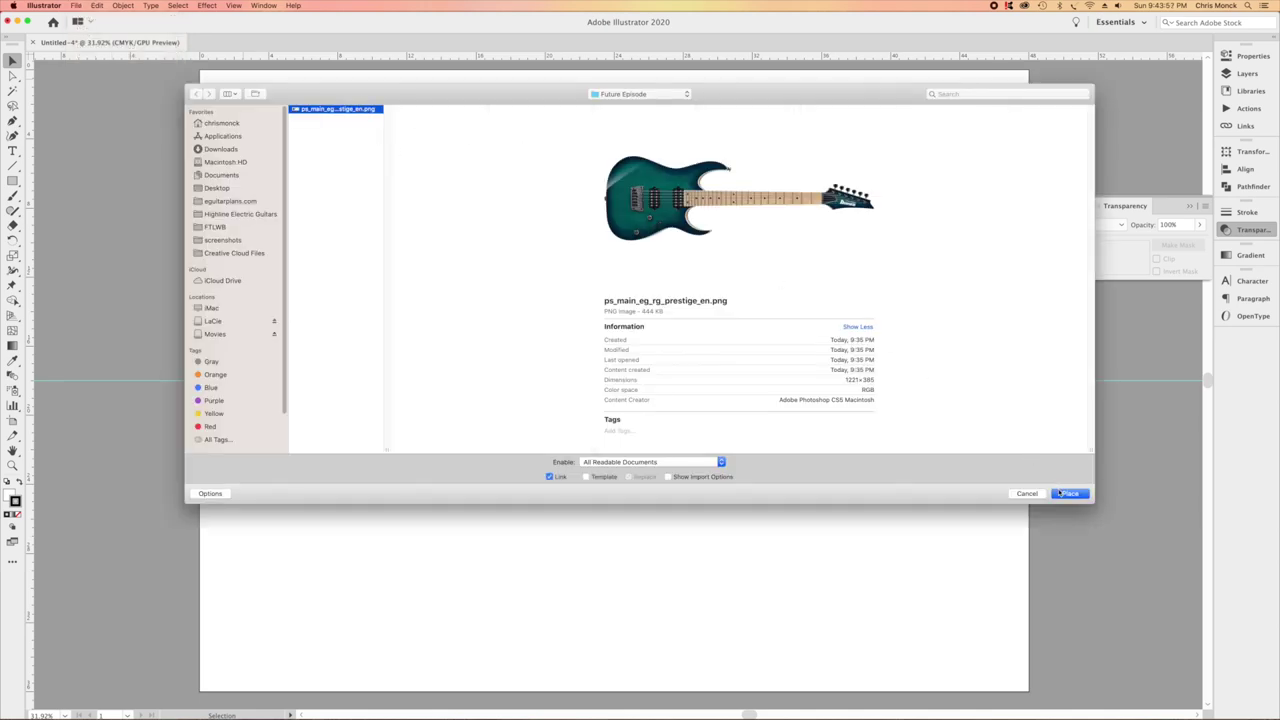
{"action": "left_click", "coordinate": [1066, 493]}
{"action": "left_click", "coordinate": [377, 313]}
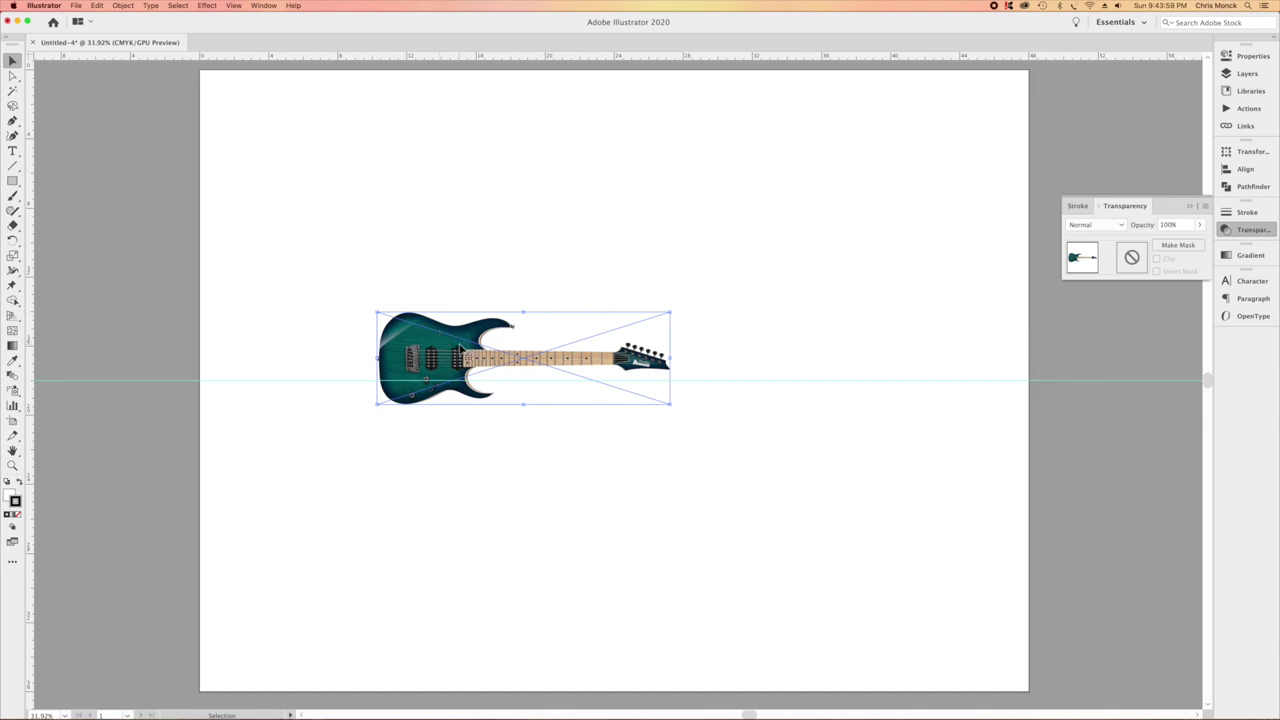
Align the guitar strings with the guide, then draw a horizontal line along them.
{"action": "left_click_drag", "start_coordinate": [494, 366], "coordinate": [497, 382]}
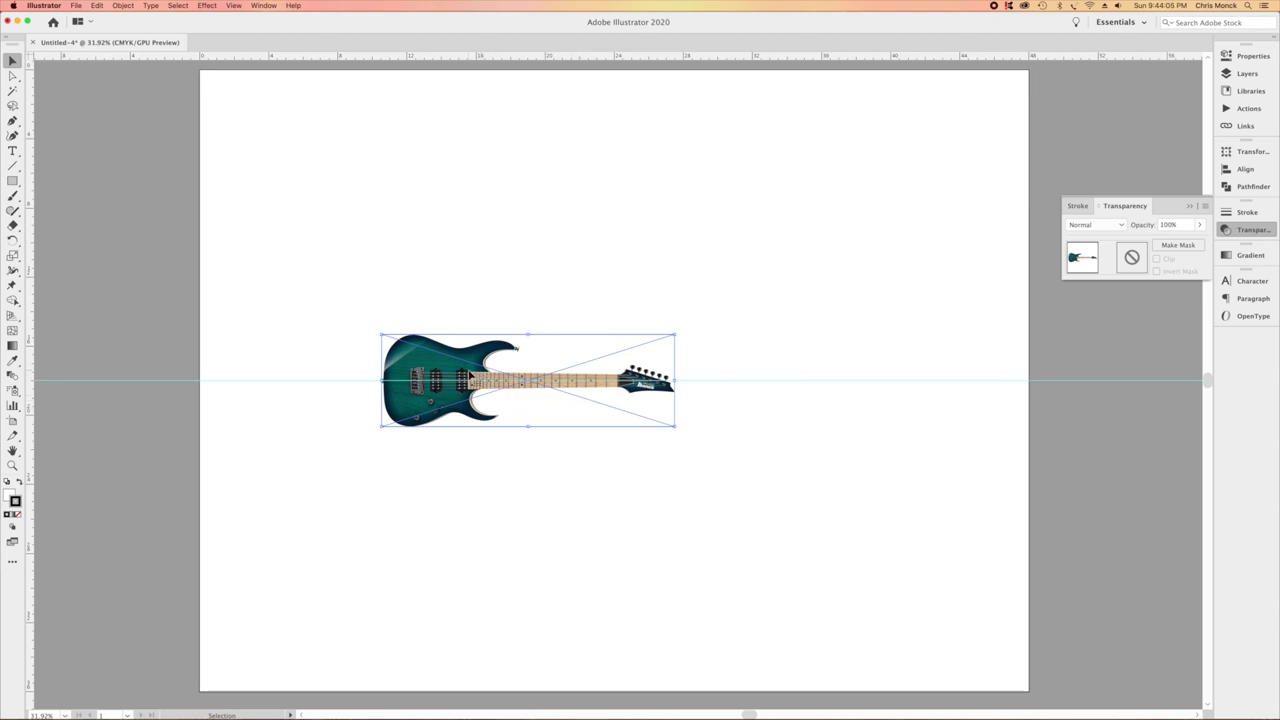
{"action": "left_click_drag", "start_coordinate": [470, 375], "coordinate": [569, 466]}
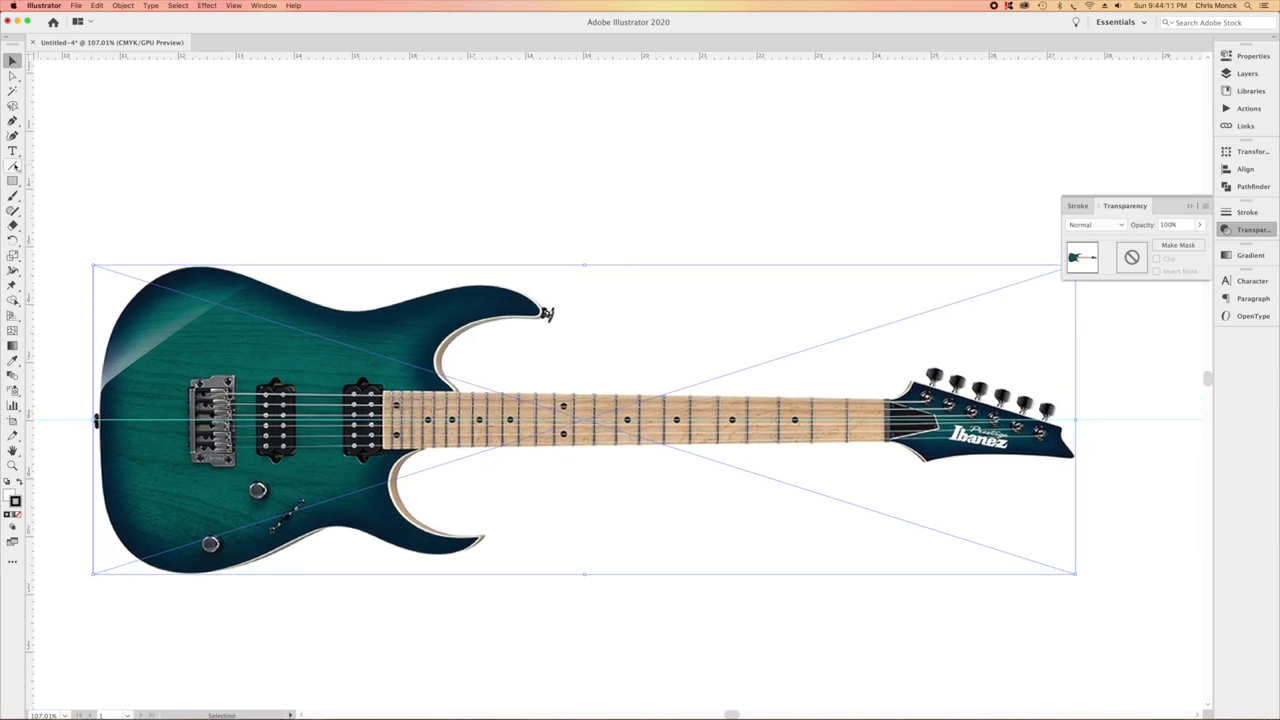
{"action": "key", "text": "backslash"}
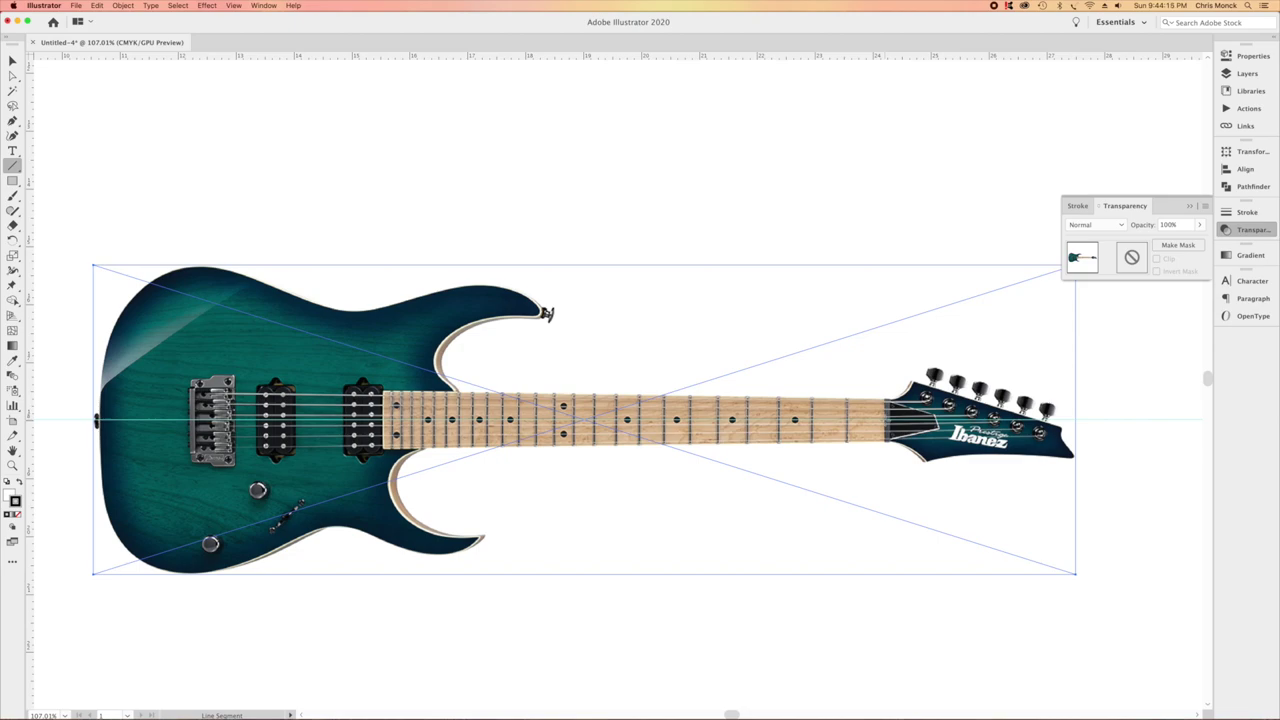
{"action": "left_click_drag", "start_coordinate": [886, 429], "coordinate": [232, 429]}
Copy the line's 11.2738 in width from Properties and switch to Google Chrome.
{"action": "key", "text": "super+shift+a"}
{"action": "left_click", "coordinate": [12, 62]}
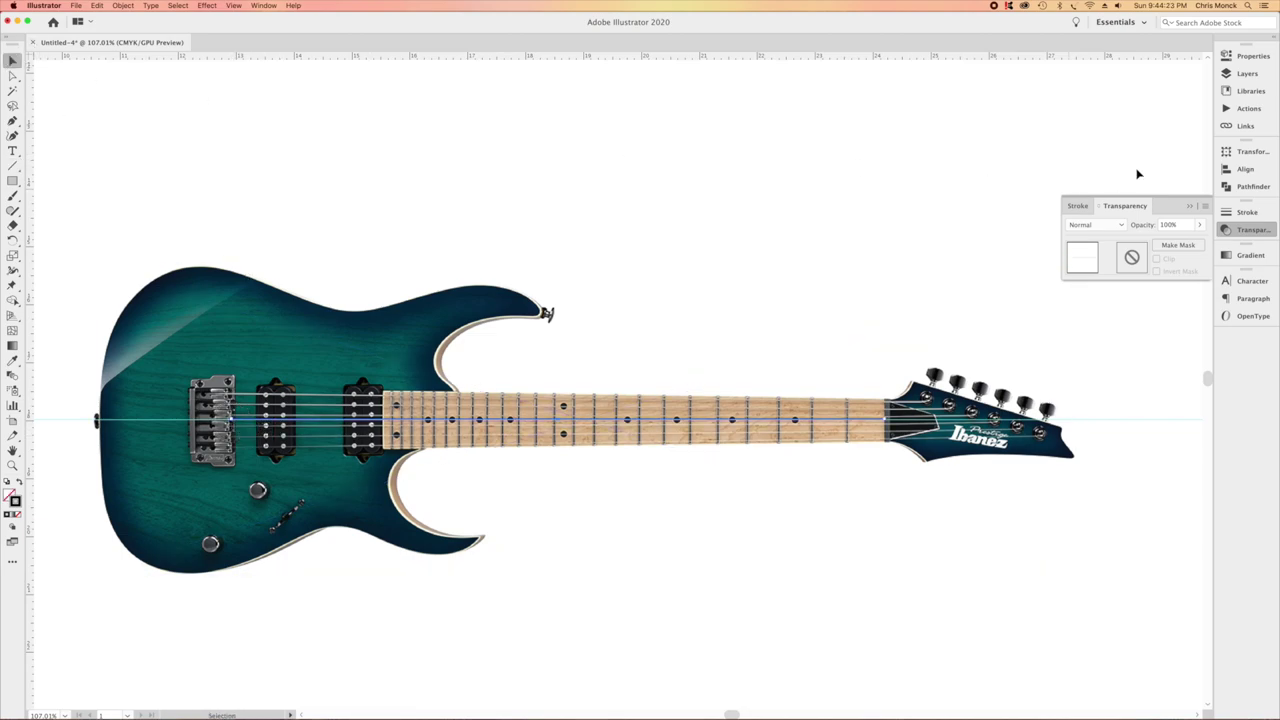
{"action": "left_click", "coordinate": [1251, 56]}
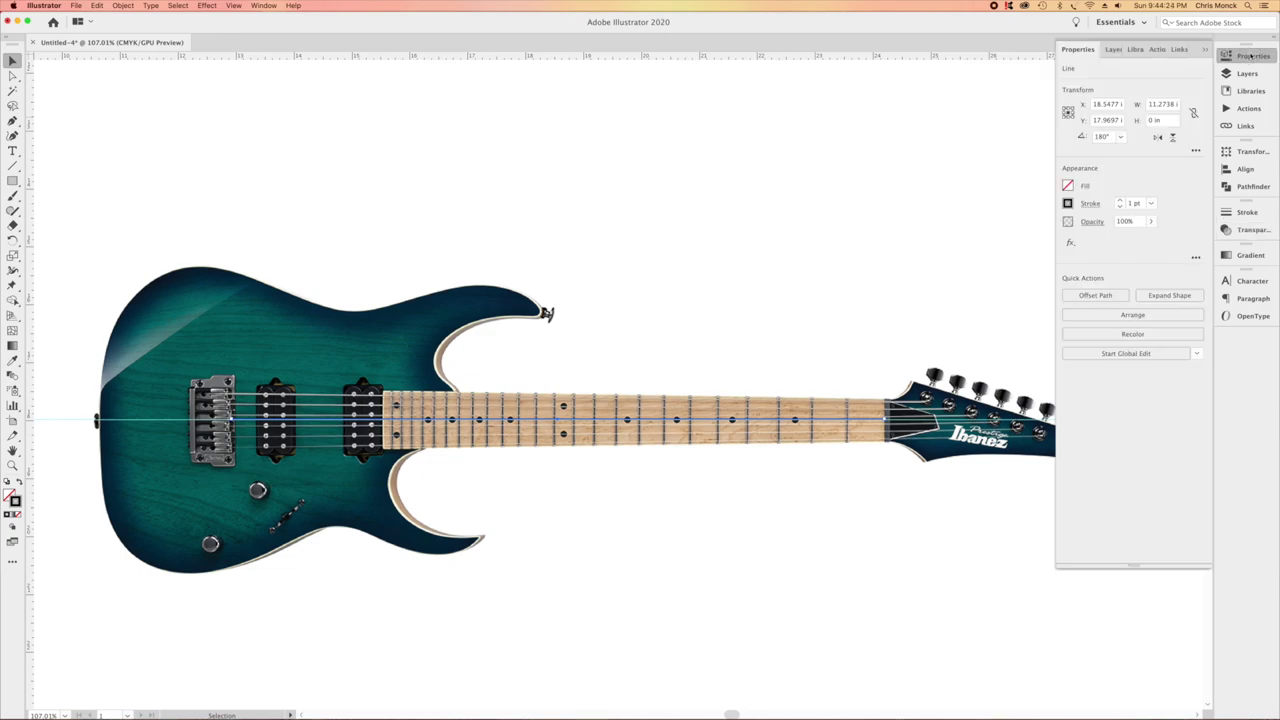
{"action": "left_click", "coordinate": [1163, 106]}
{"action": "double_click", "coordinate": [1163, 104]}
{"action": "key", "text": "super+c"}
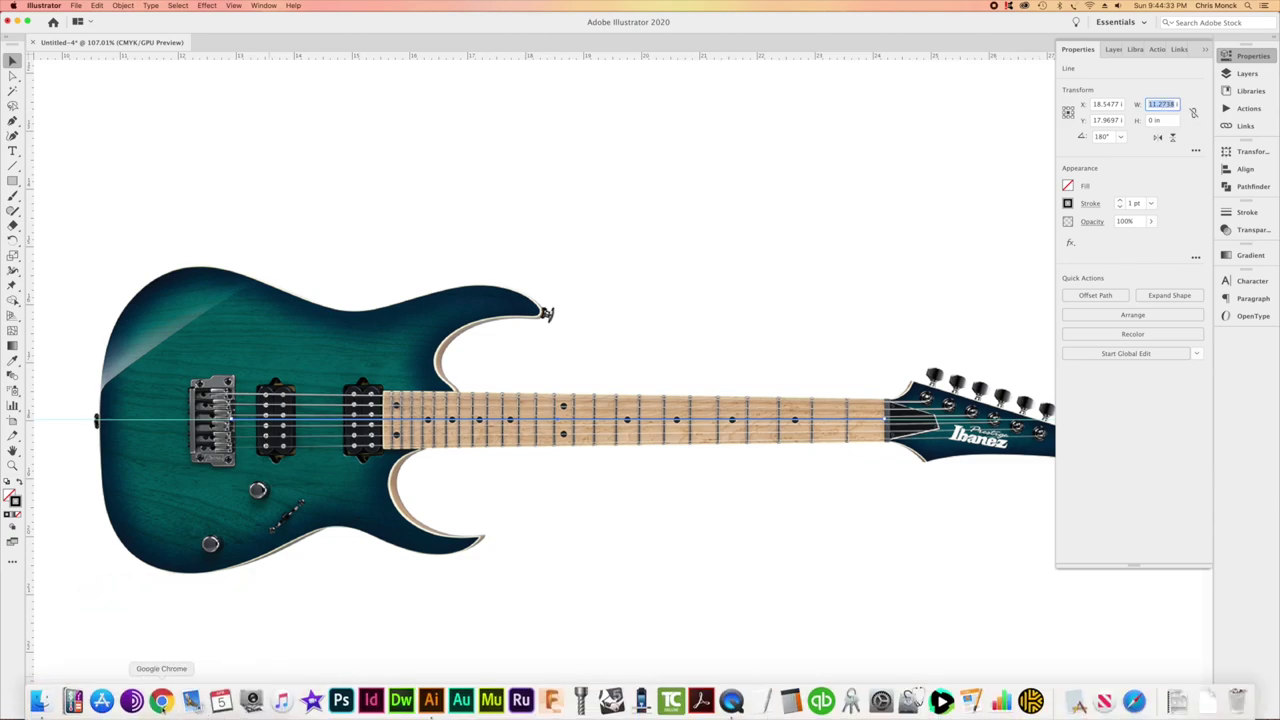
{"action": "left_click", "coordinate": [160, 708]}
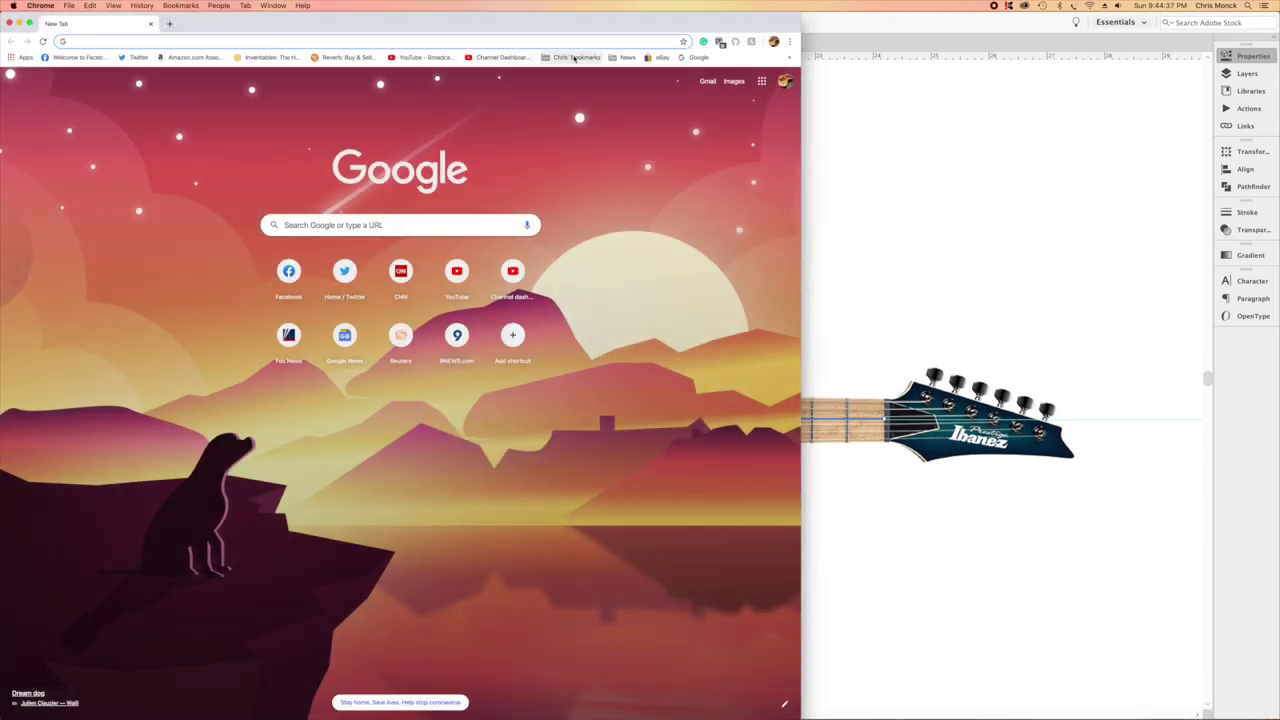
Use Proportionator to get 226.19% for scaling 11.2738 to 25.5, then return to Illustrator.
{"action": "left_click", "coordinate": [576, 58]}
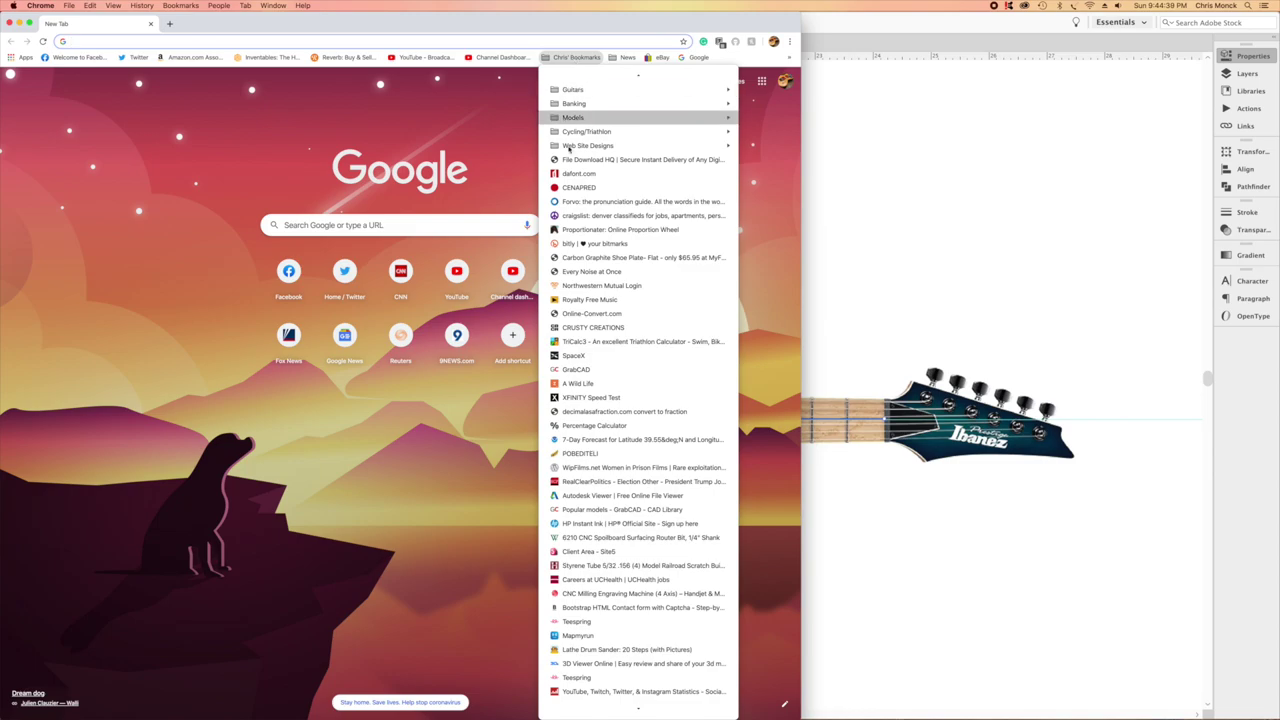
{"action": "left_click", "coordinate": [620, 229]}
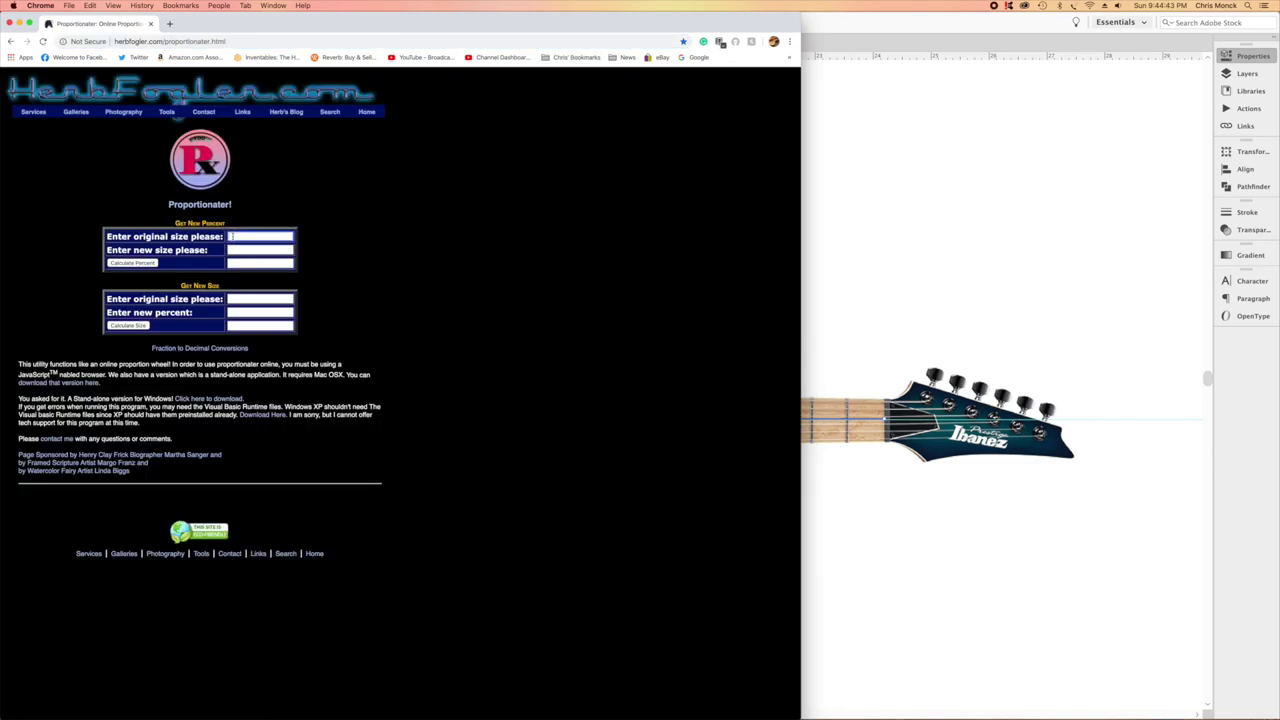
{"action": "key", "text": "ctrl+v"}
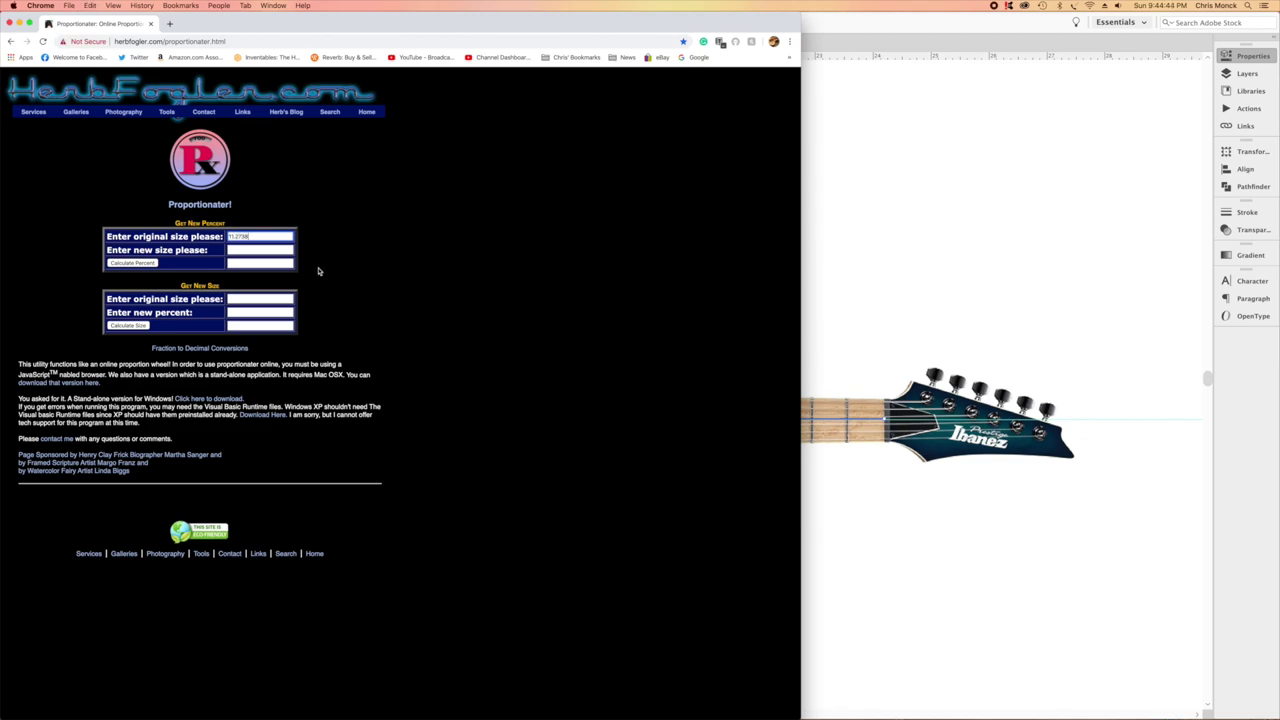
{"action": "left_click", "coordinate": [246, 249]}
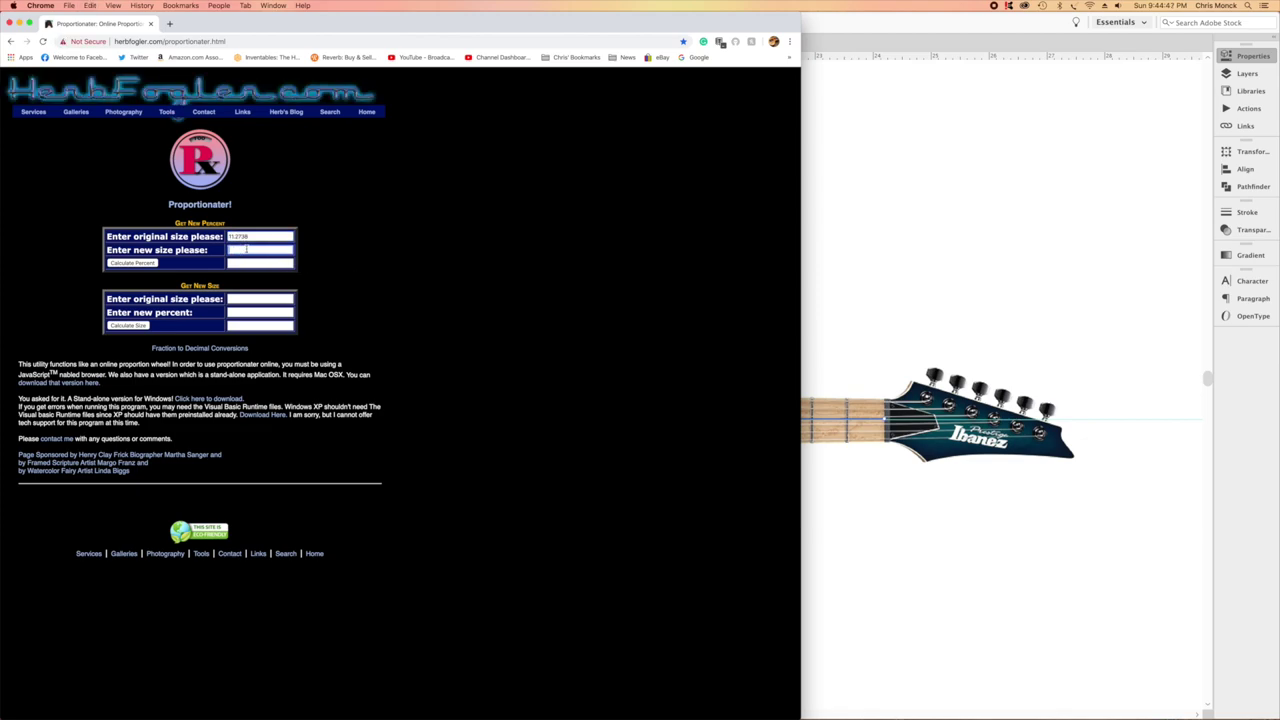
{"action": "left_click", "coordinate": [148, 263]}
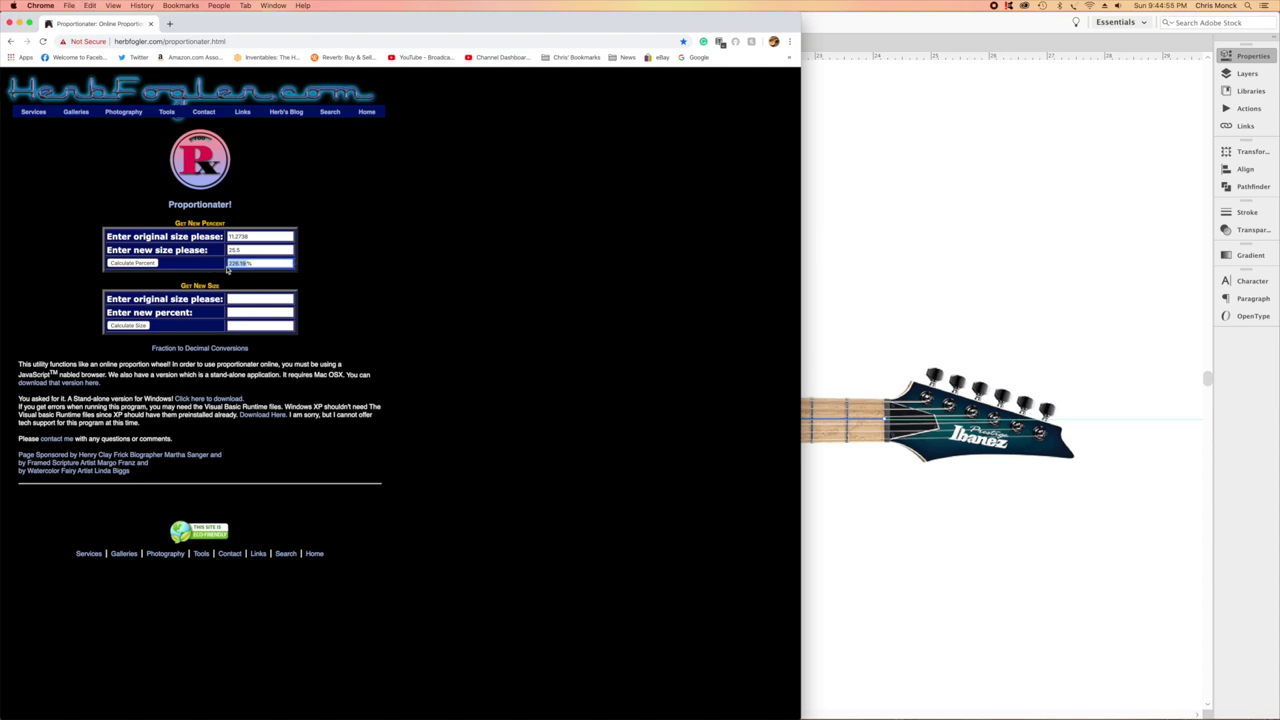
{"action": "left_click", "coordinate": [848, 44]}
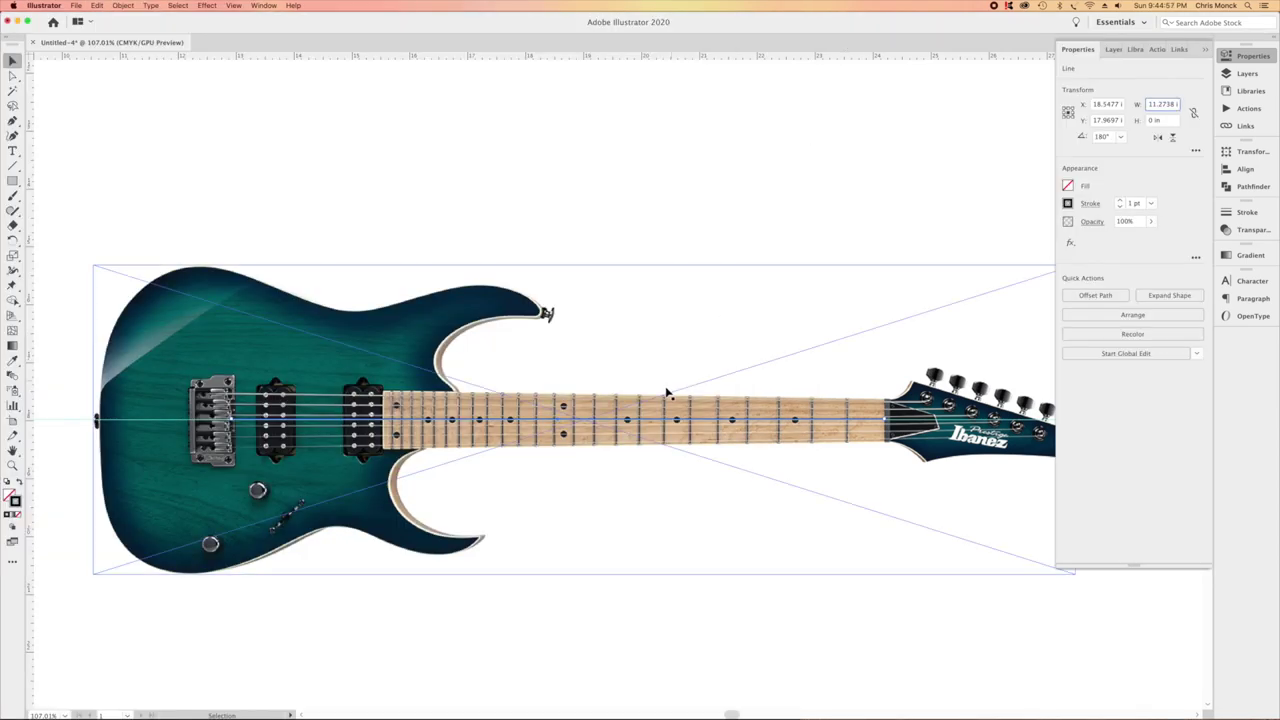
Scale the guitar image and measuring line uniformly by 226.19%.
{"action": "left_click_drag", "start_coordinate": [531, 188], "coordinate": [711, 569]}
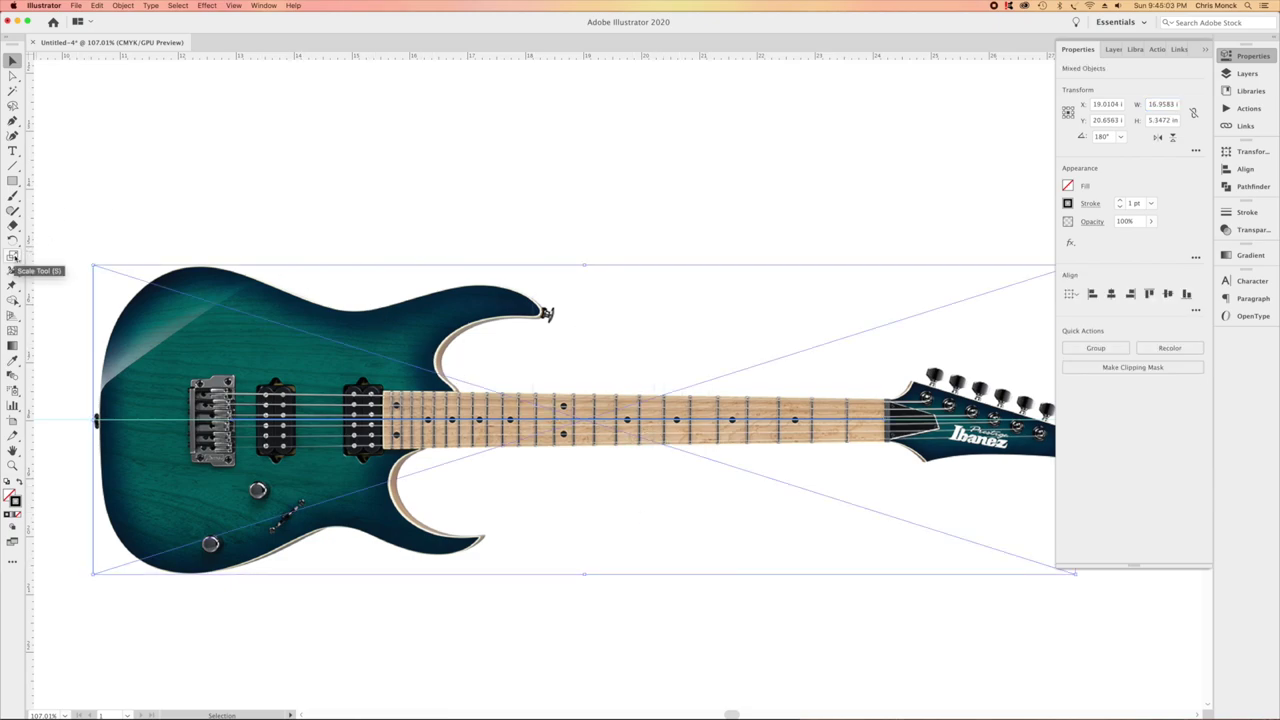
{"action": "double_click", "coordinate": [13, 256]}
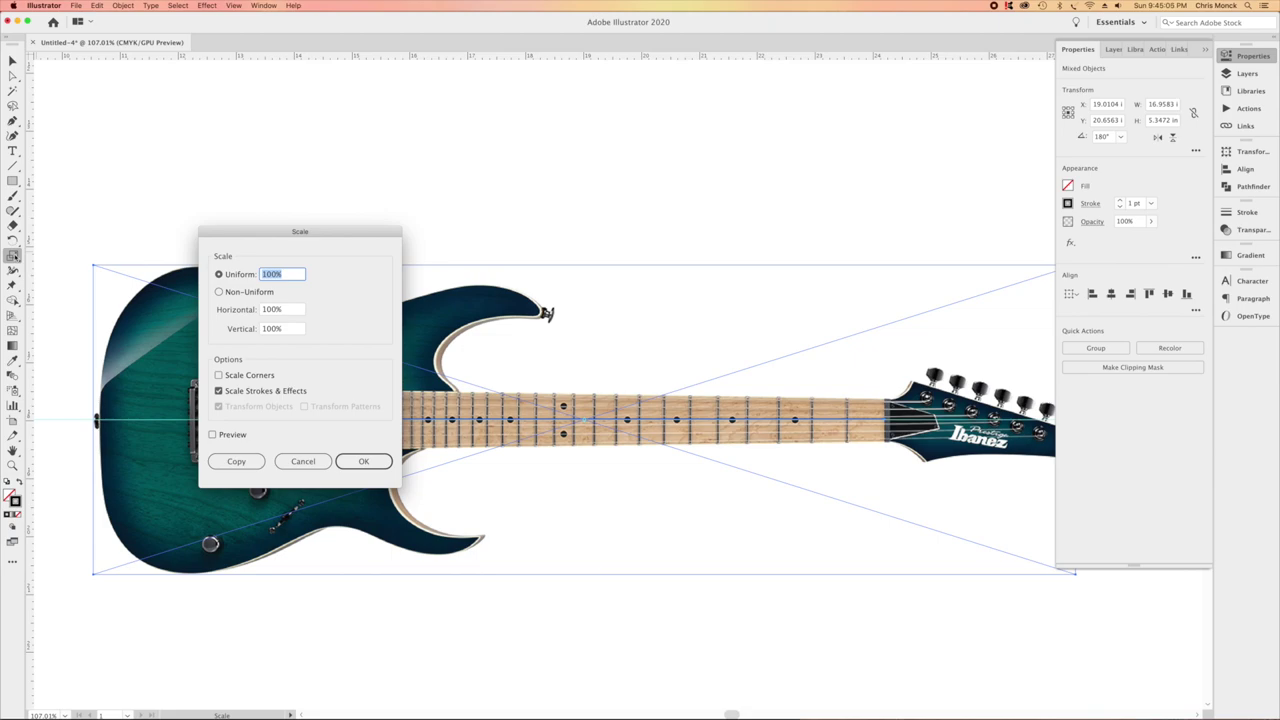
{"action": "key", "text": "super+v"}
{"action": "left_click", "coordinate": [363, 461]}
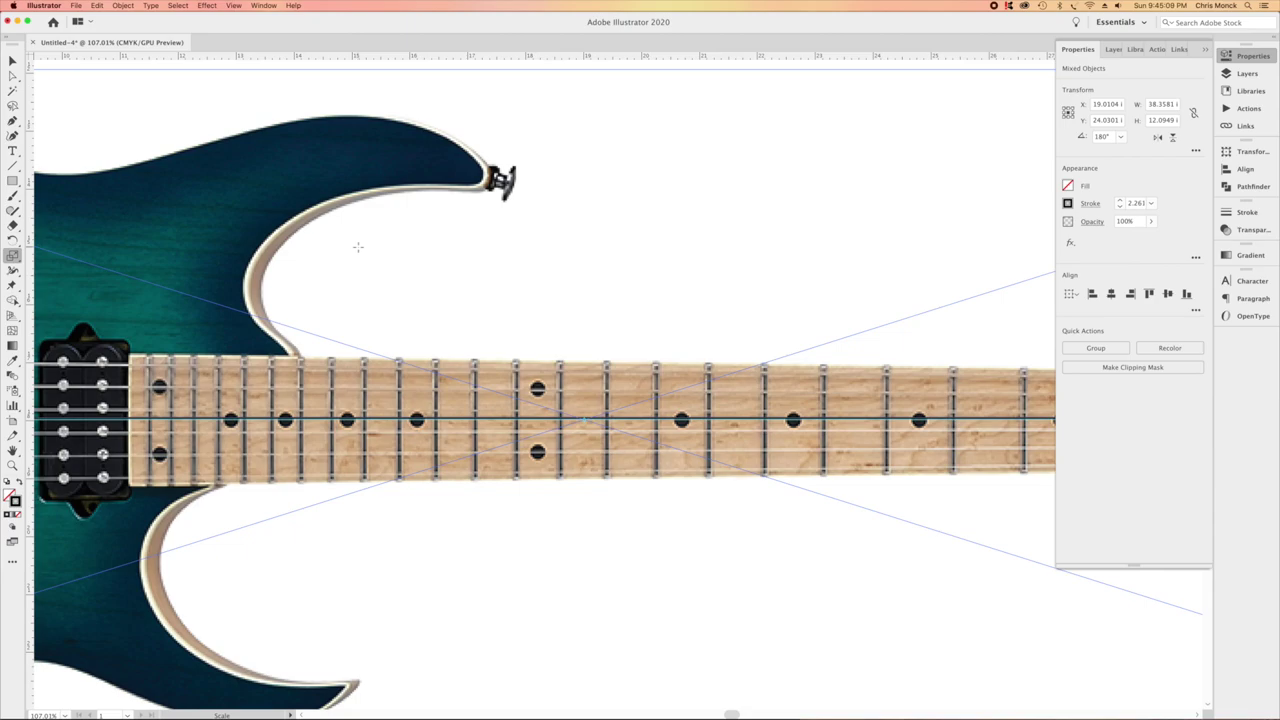
{"action": "key", "text": "super+minus"}
{"action": "key", "text": "super+minus"}
{"action": "key", "text": "super+minus"}
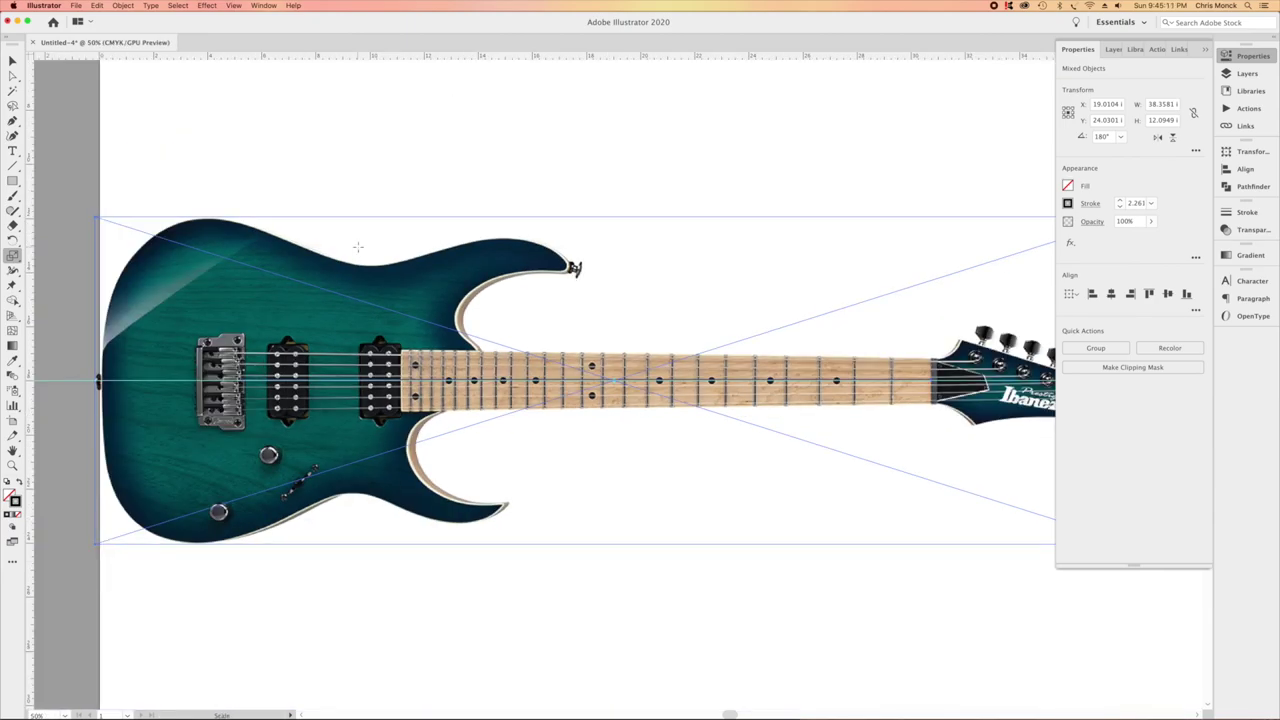
Check the measuring line's length, then cut and re-paste the guitar image onto the fitted artboard.
{"action": "key", "text": "v"}
{"action": "left_click", "coordinate": [358, 144]}
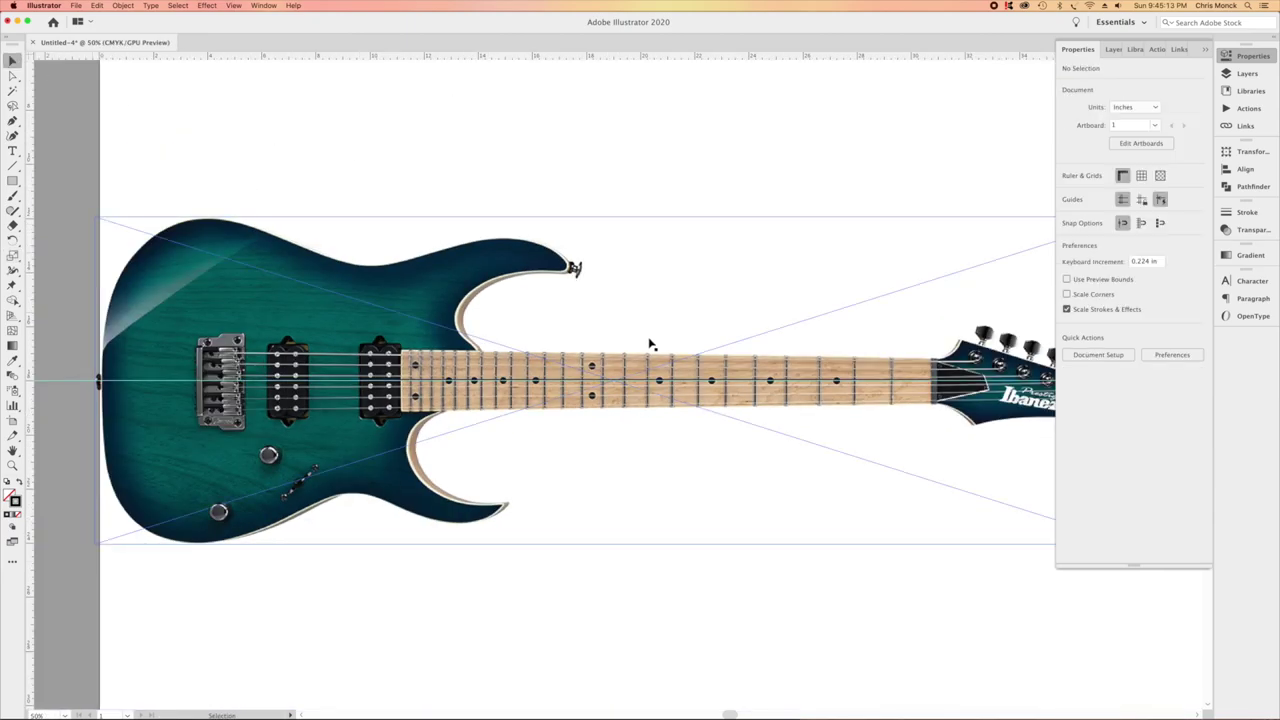
{"action": "left_click", "coordinate": [655, 383]}
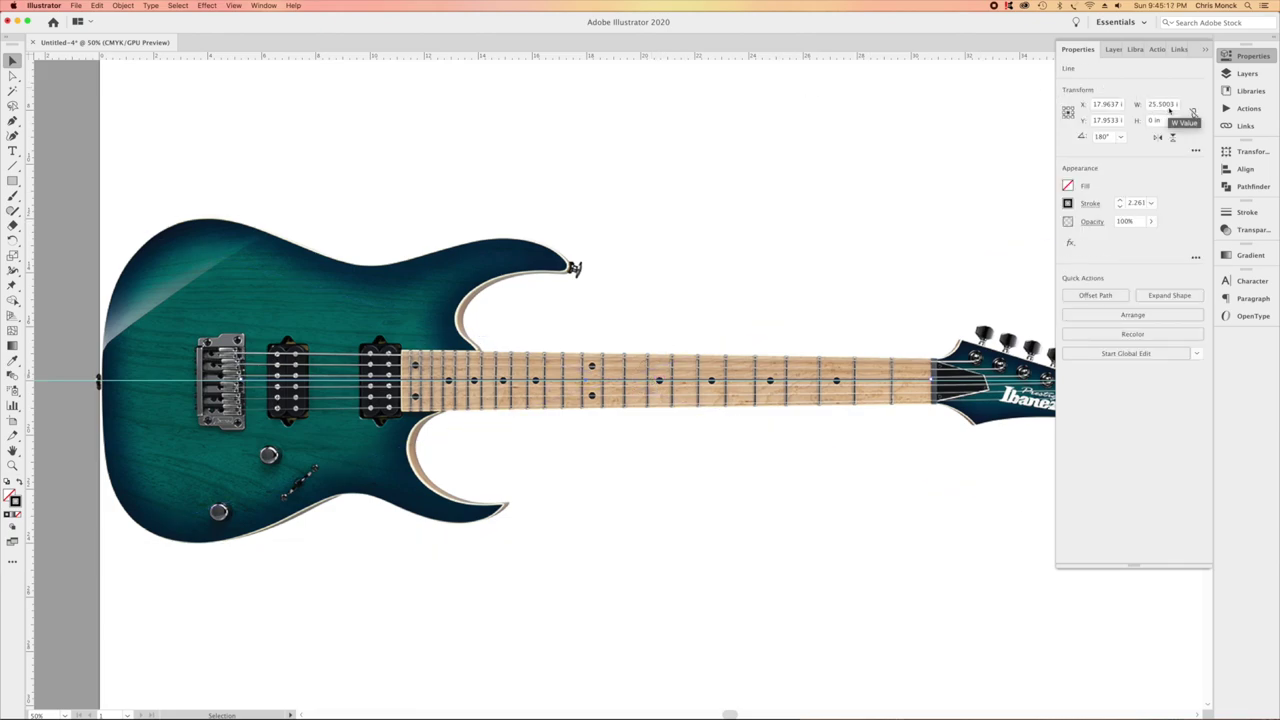
{"action": "left_click", "coordinate": [661, 179]}
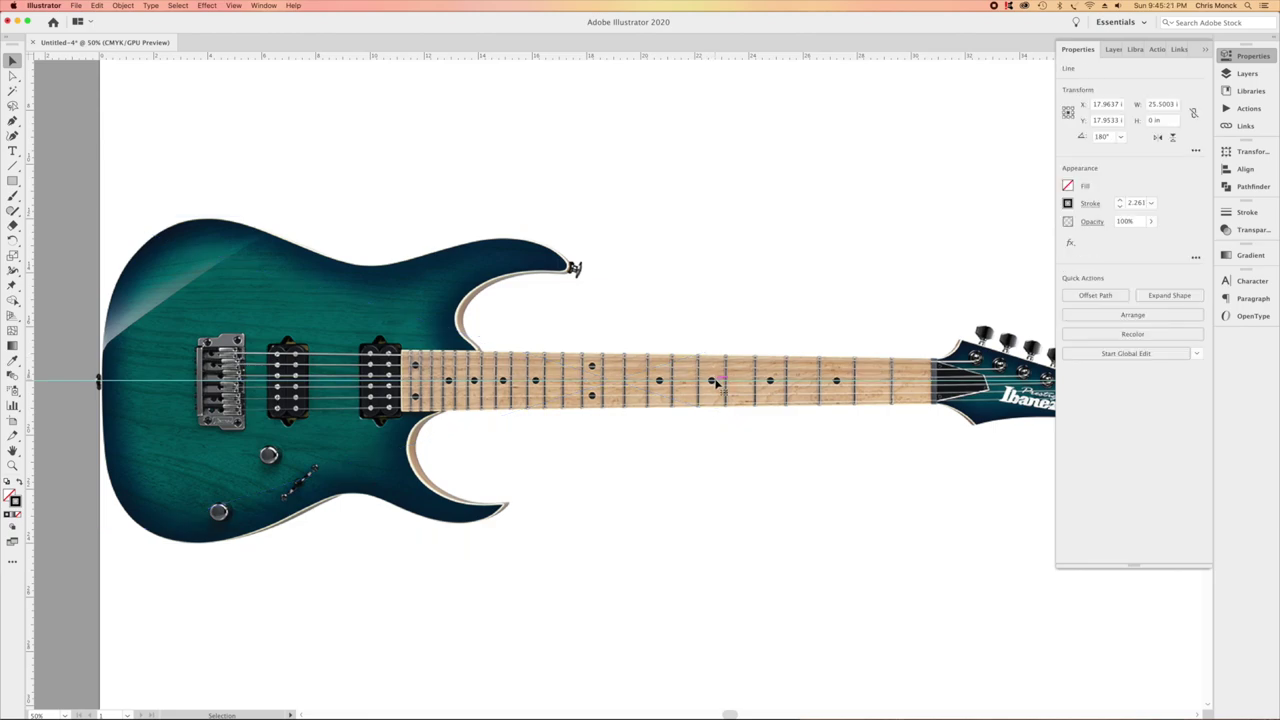
{"action": "left_click", "coordinate": [656, 378]}
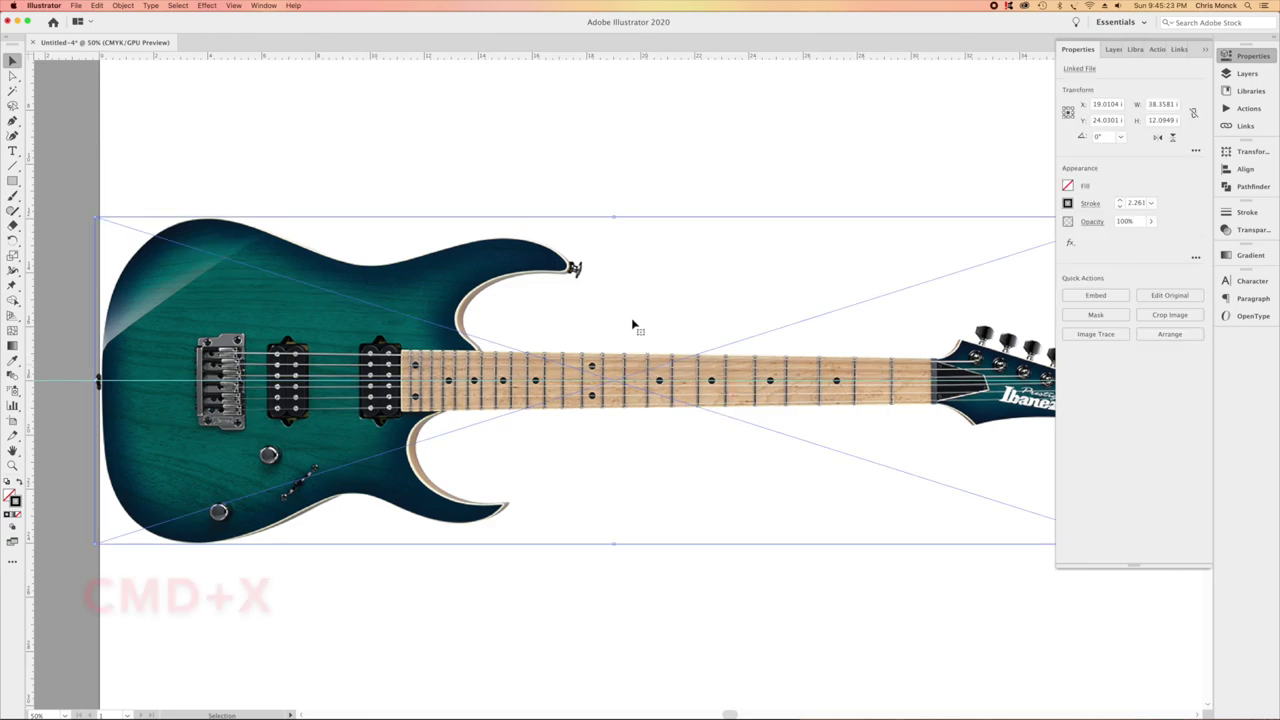
{"action": "key", "text": "super+x"}
{"action": "key", "text": "super+0"}
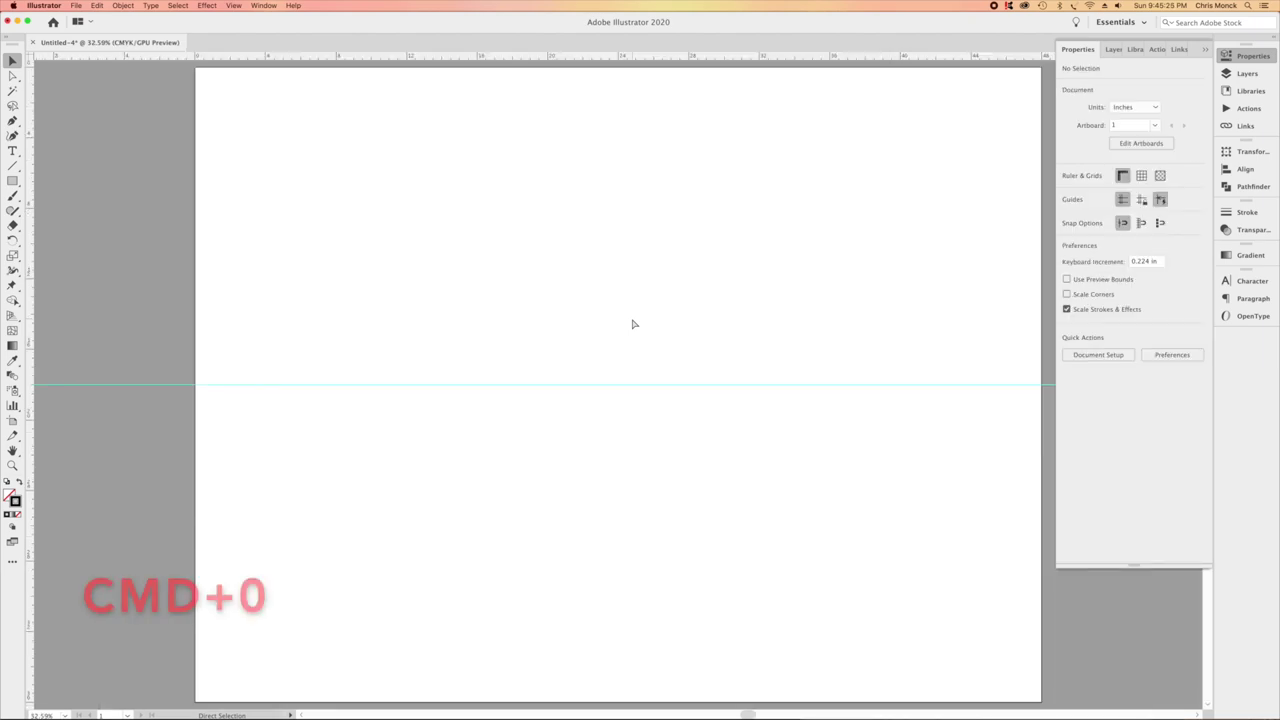
{"action": "key", "text": "super+v"}
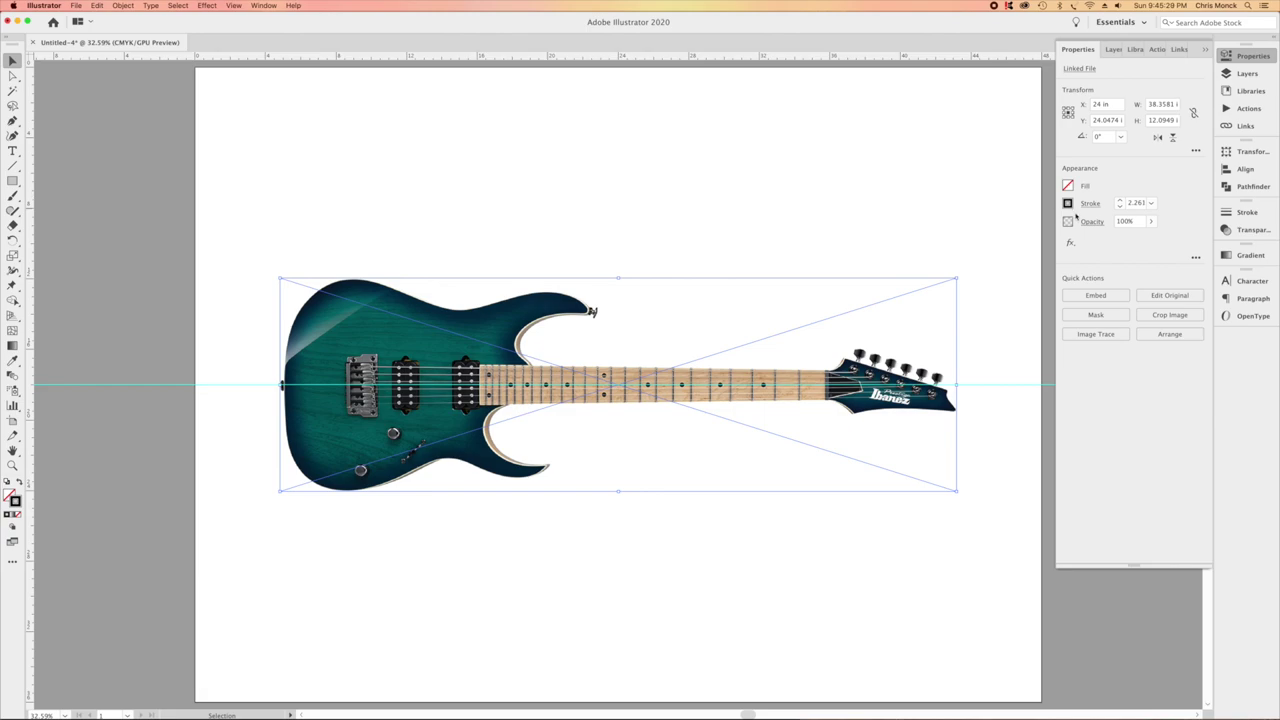
Set the guitar photo's opacity to 20% and deselect it.
{"action": "left_click", "coordinate": [1095, 221]}
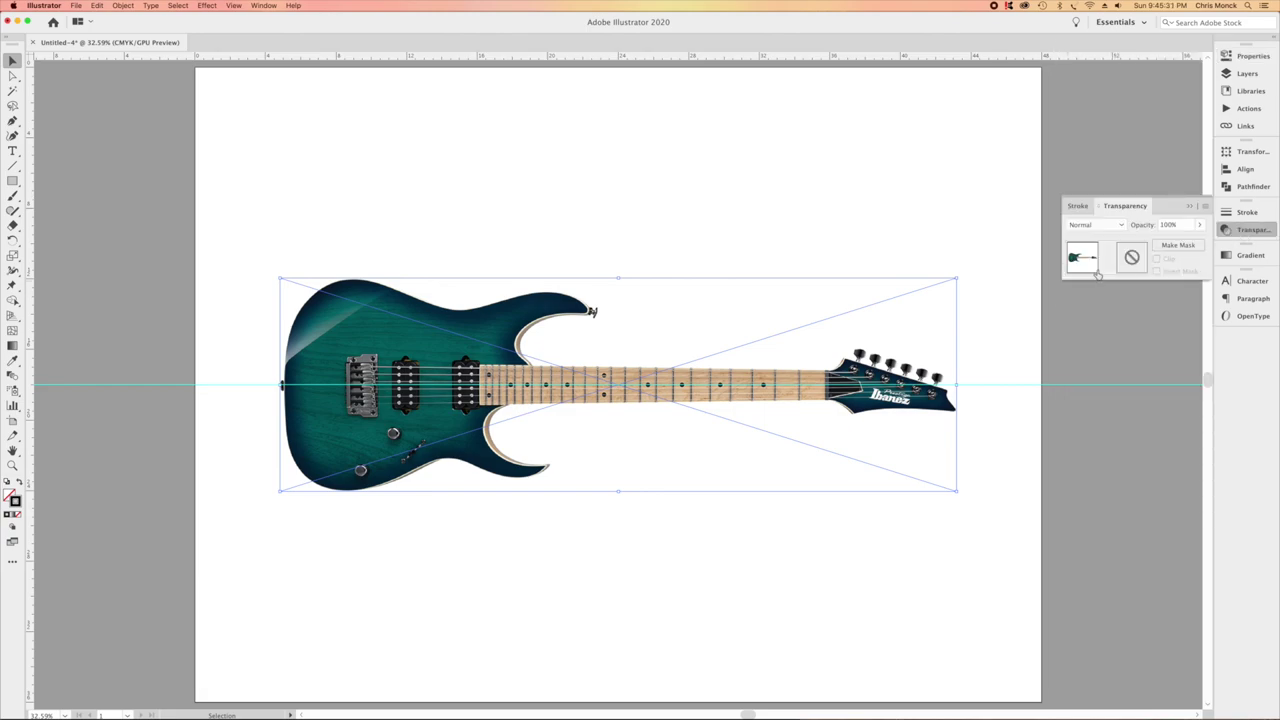
{"action": "left_click", "coordinate": [1166, 225]}
{"action": "type", "text": "20"}
{"action": "key", "text": "Return"}
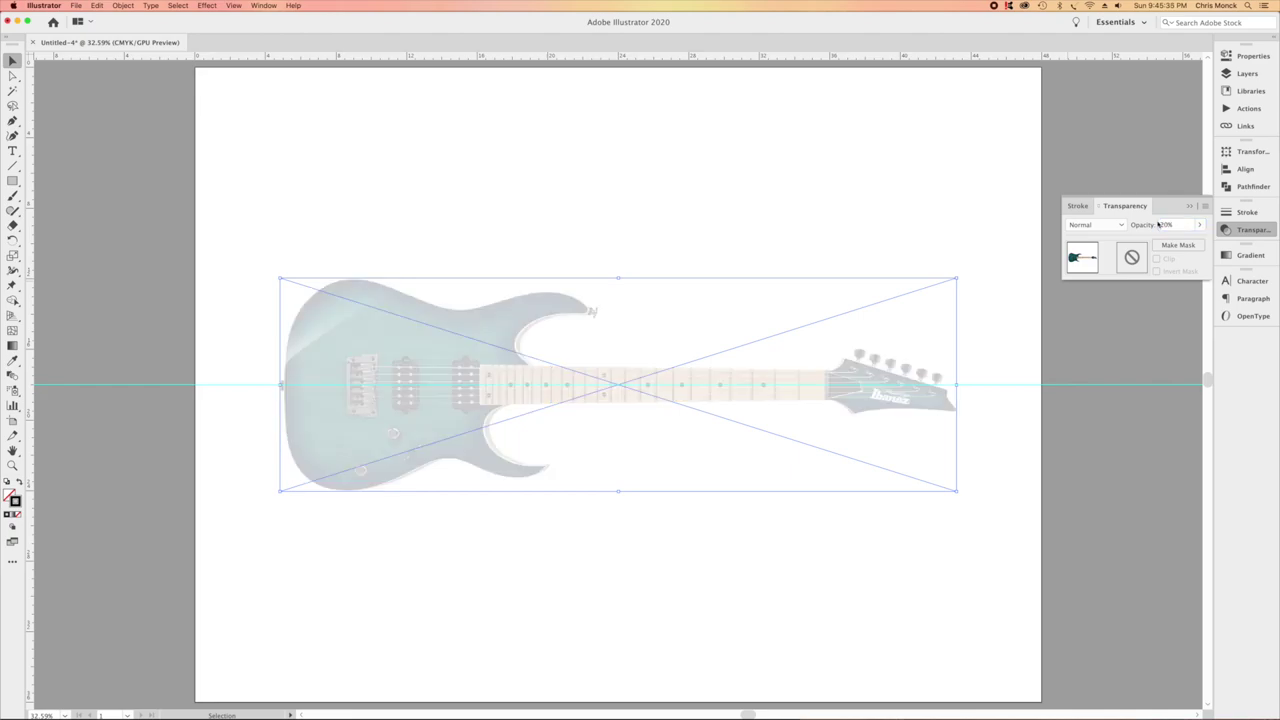
{"action": "left_click", "coordinate": [598, 204]}
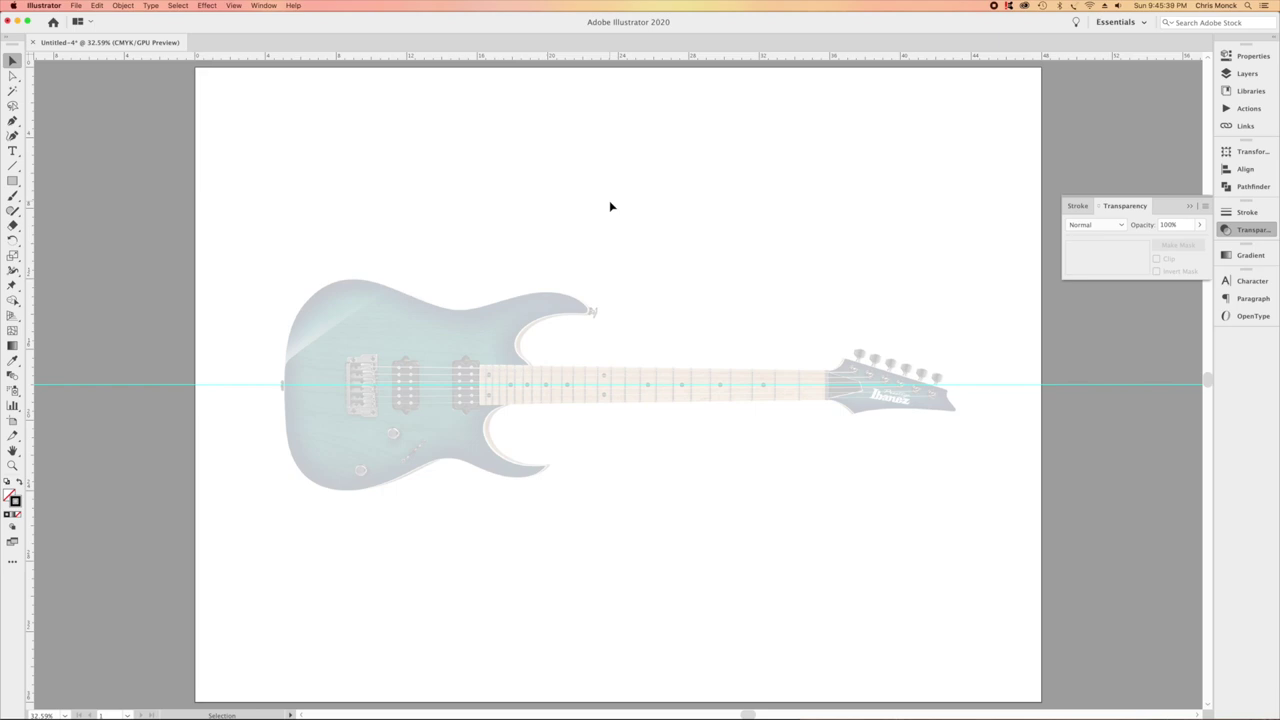
Pen-trace anchors around the guitar body's edges and horns, closing the path at the start.
{"action": "left_click", "coordinate": [13, 120]}
{"action": "left_click", "coordinate": [591, 313]}
{"action": "left_click", "coordinate": [551, 292]}
{"action": "left_click", "coordinate": [459, 311]}
{"action": "left_click", "coordinate": [353, 281]}
{"action": "left_click", "coordinate": [284, 384]}
{"action": "left_click", "coordinate": [341, 490]}
{"action": "left_click", "coordinate": [446, 458]}
{"action": "left_click", "coordinate": [547, 466]}
{"action": "left_click", "coordinate": [484, 428]}
{"action": "left_click", "coordinate": [541, 384]}
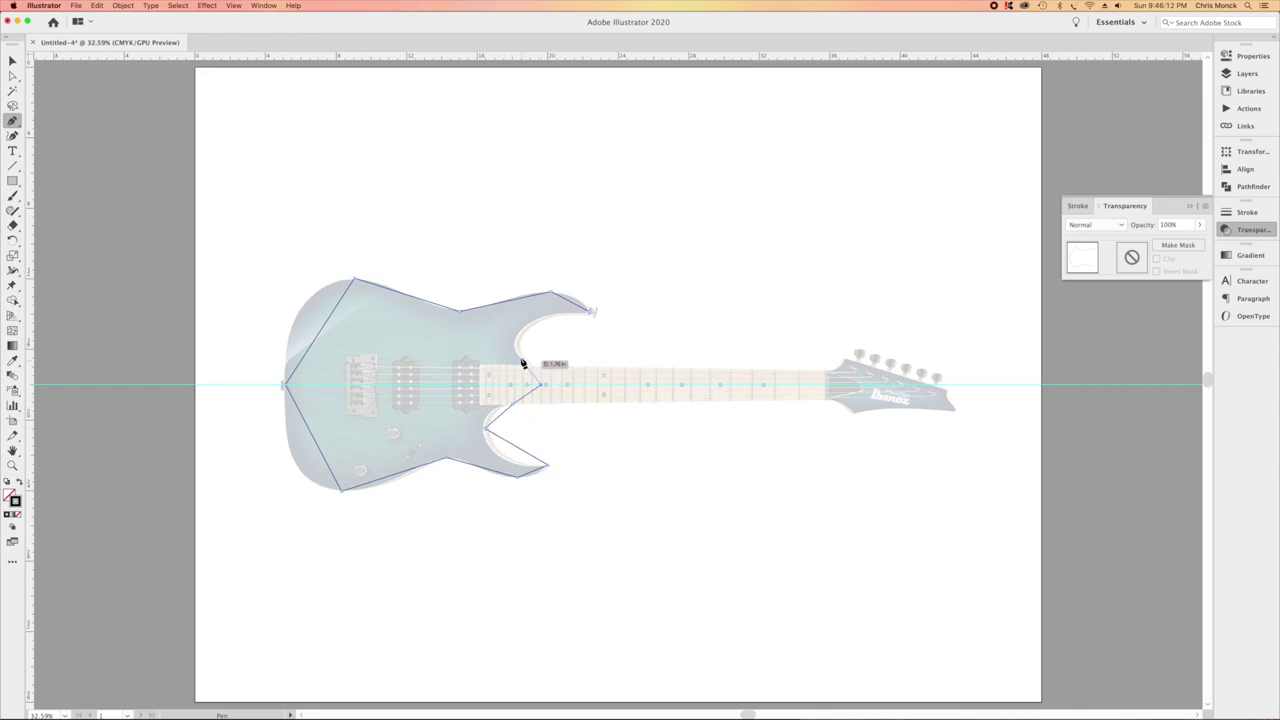
{"action": "left_click", "coordinate": [517, 338]}
{"action": "left_click", "coordinate": [589, 311]}
{"action": "left_click_drag", "start_coordinate": [551, 291], "coordinate": [523, 291]}
{"action": "left_click", "coordinate": [443, 313]}
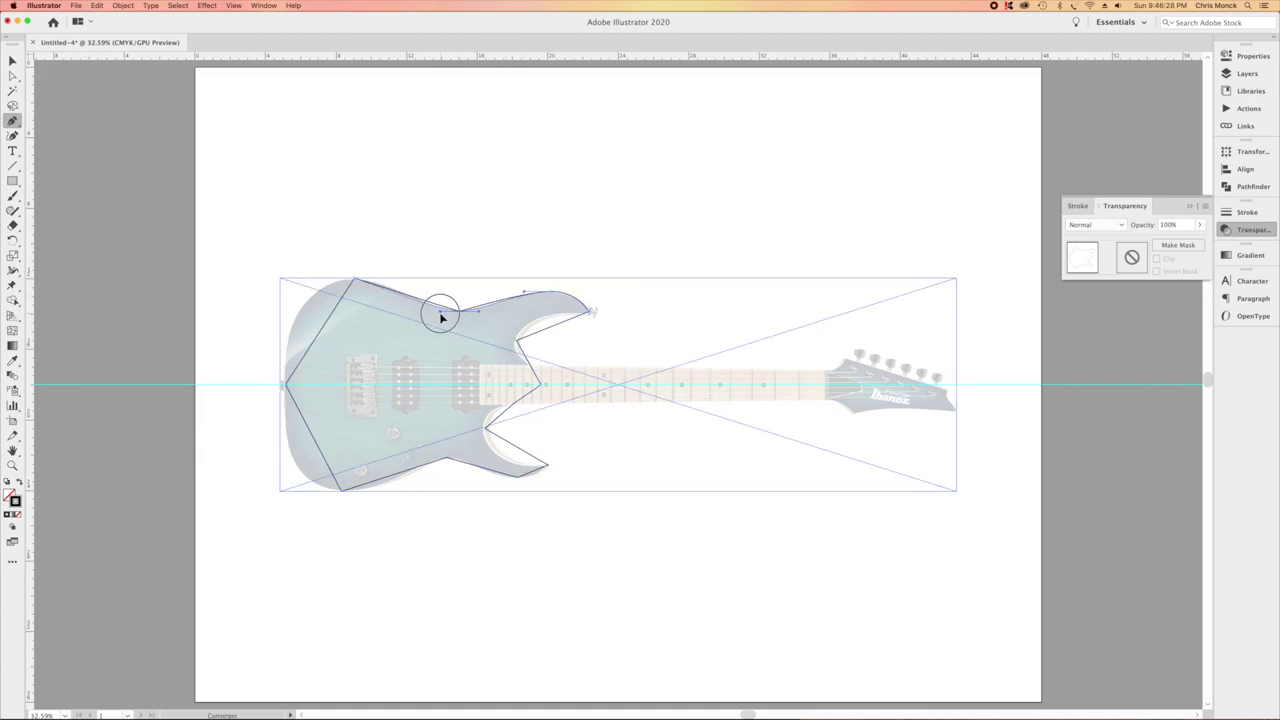
Drag curve handles to round the horns, bottom and left edge of the body outline.
{"action": "left_click_drag", "start_coordinate": [355, 281], "coordinate": [391, 284]}
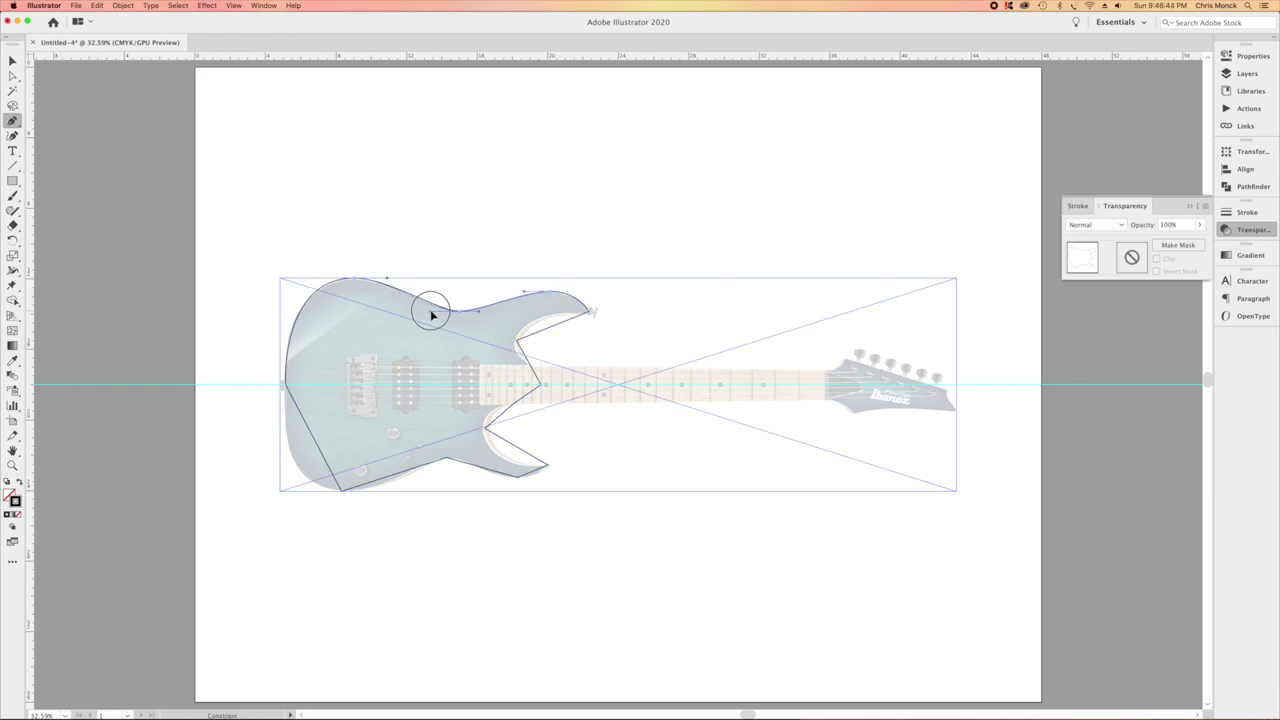
{"action": "left_click_drag", "start_coordinate": [561, 298], "coordinate": [574, 289]}
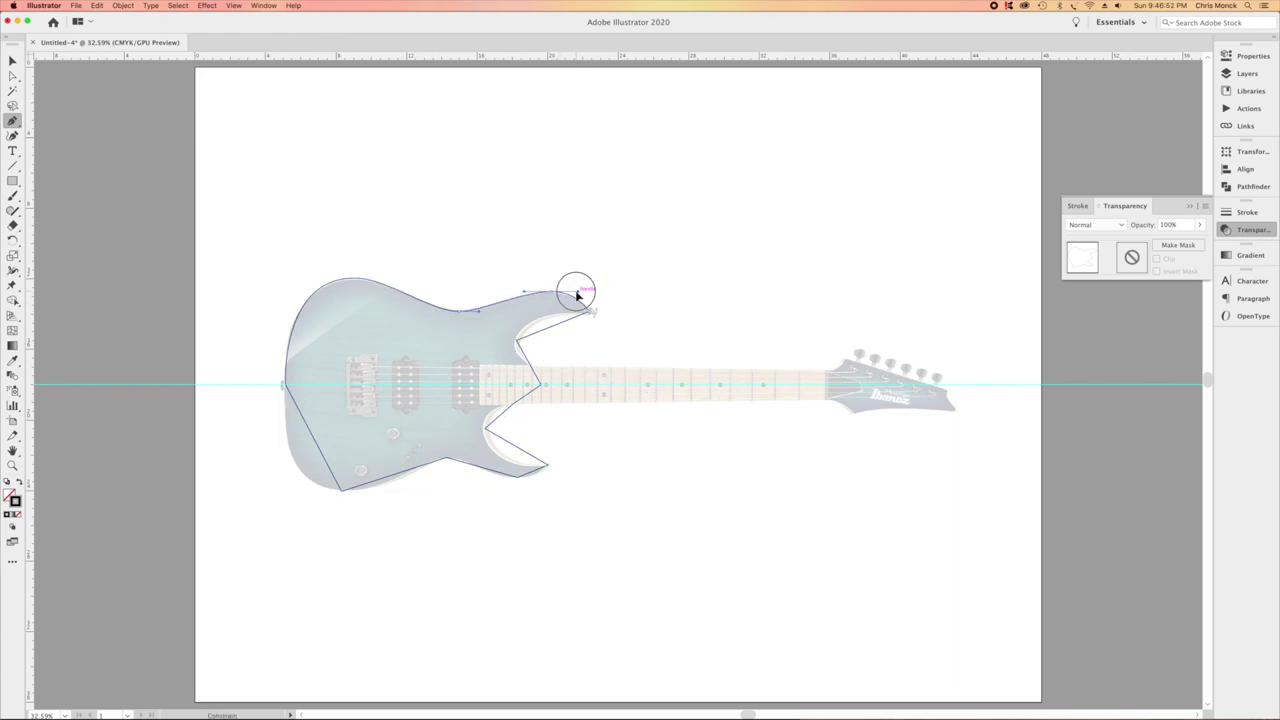
{"action": "left_click", "coordinate": [373, 497]}
{"action": "mouse_move", "coordinate": [422, 458]}
{"action": "left_mouse_down"}
{"action": "mouse_move", "coordinate": [470, 460]}
{"action": "mouse_move", "coordinate": [486, 408]}
{"action": "left_mouse_up"}
{"action": "mouse_move", "coordinate": [485, 455]}
{"action": "left_mouse_down"}
{"action": "mouse_move", "coordinate": [485, 468]}
{"action": "mouse_move", "coordinate": [487, 432]}
{"action": "left_mouse_up"}
{"action": "left_click_drag", "start_coordinate": [341, 491], "coordinate": [300, 493]}
{"action": "left_click_drag", "start_coordinate": [352, 278], "coordinate": [289, 277]}
{"action": "left_click_drag", "start_coordinate": [286, 385], "coordinate": [288, 418]}
{"action": "left_click", "coordinate": [538, 384]}
{"action": "left_click_drag", "start_coordinate": [541, 386], "coordinate": [585, 322]}
{"action": "left_click", "coordinate": [589, 303]}
{"action": "left_click_drag", "start_coordinate": [555, 323], "coordinate": [583, 337]}
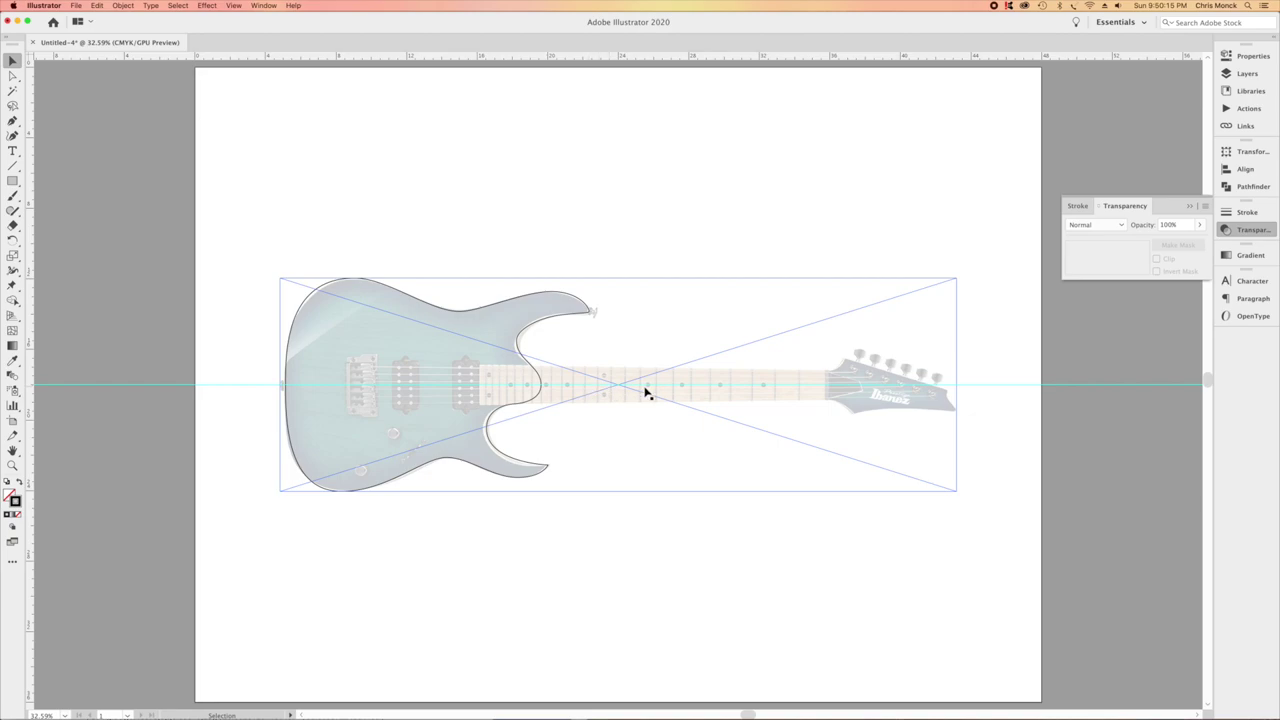
{"action": "left_click", "coordinate": [371, 600]}
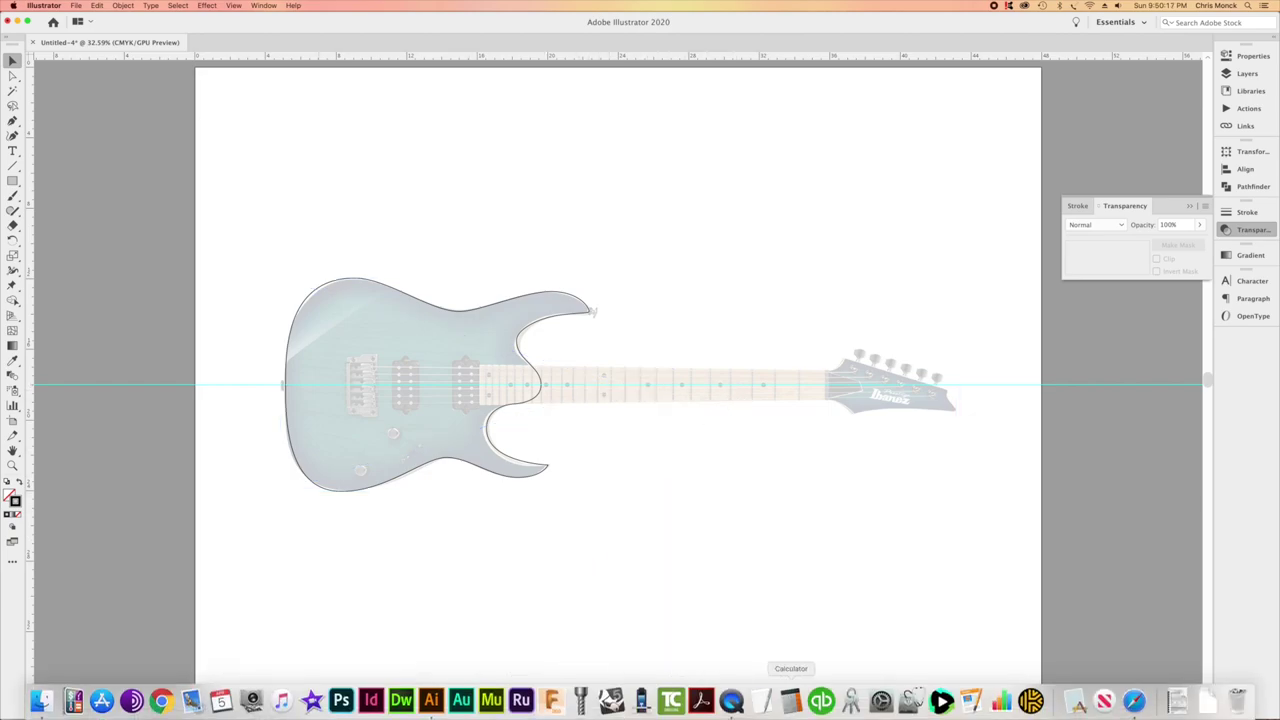
Set FretFind2D to a 25.5 in scale, 2.08 bridge width, 0.125 overhang and 25 frets.
{"action": "left_click", "coordinate": [1134, 700]}
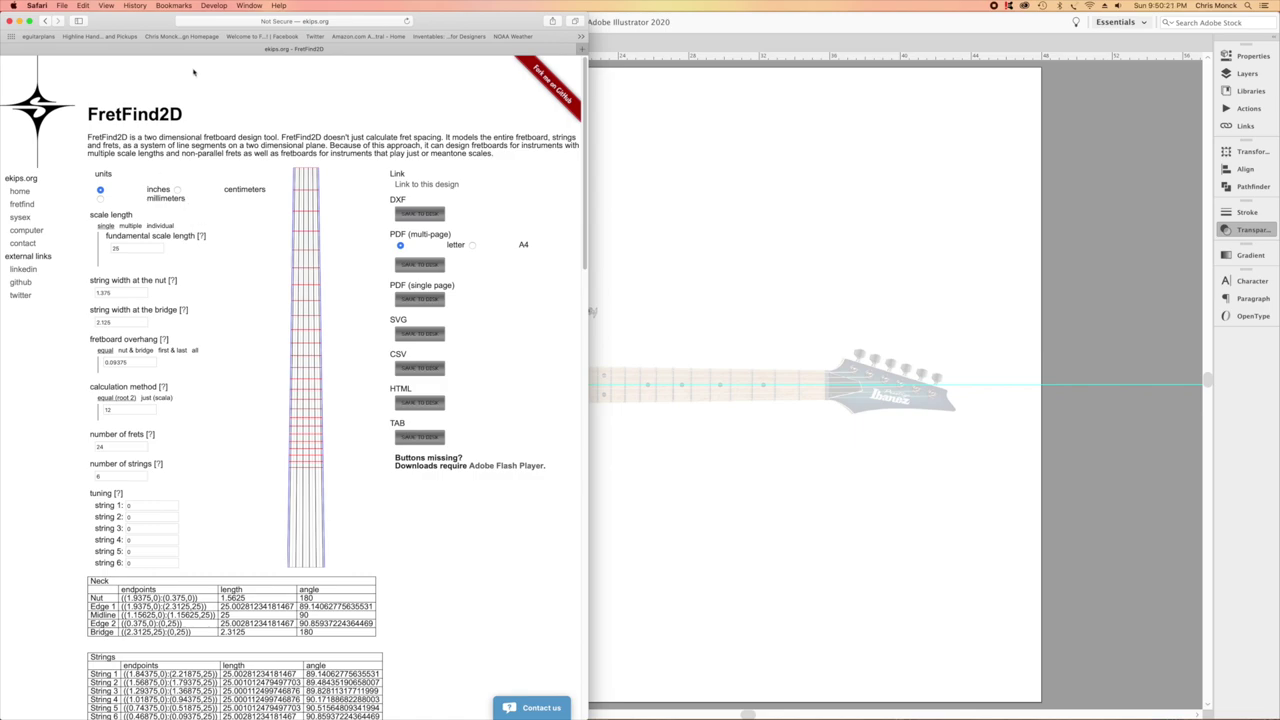
{"action": "left_click", "coordinate": [297, 21]}
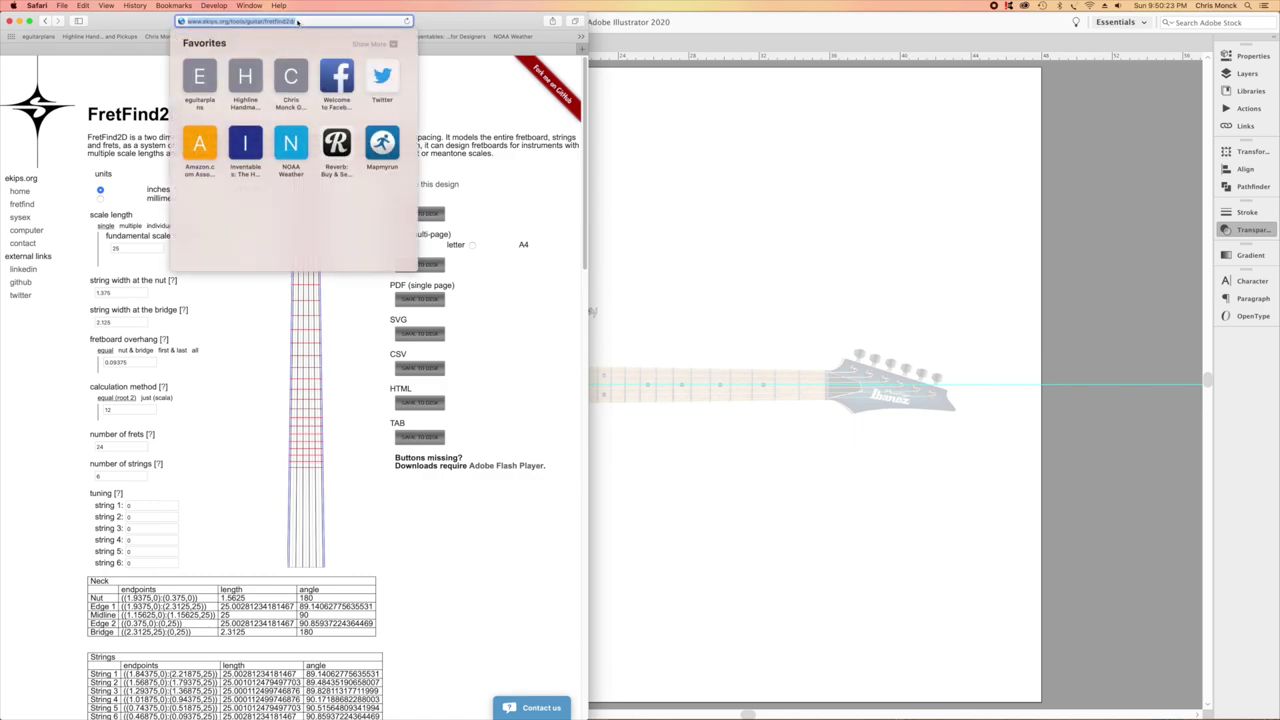
{"action": "left_click", "coordinate": [467, 116]}
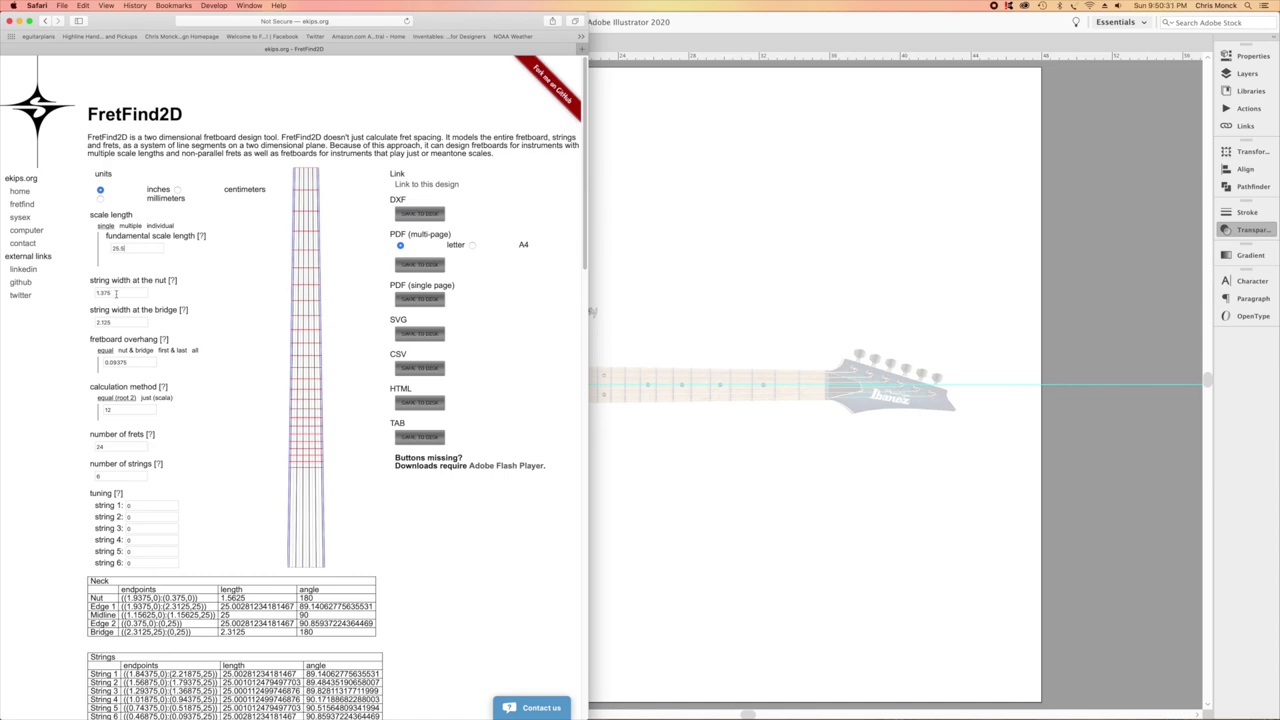
{"action": "left_click_drag", "start_coordinate": [113, 322], "coordinate": [103, 322]}
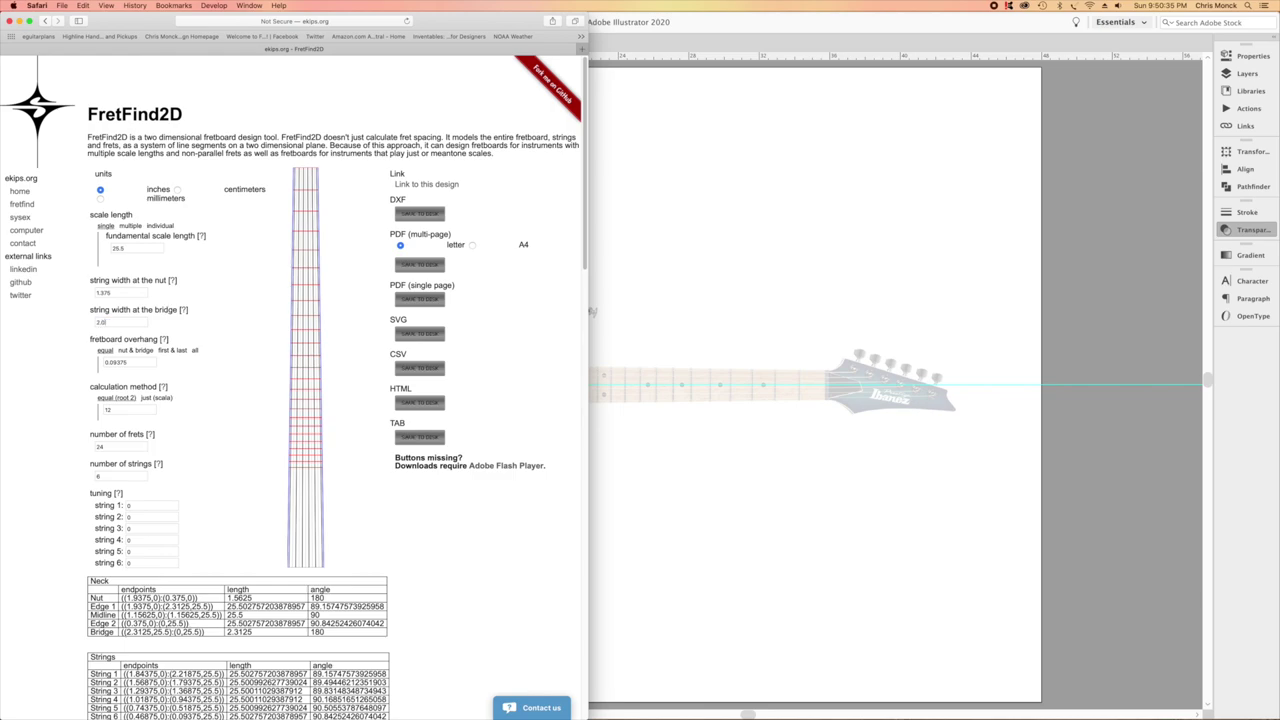
{"action": "left_click", "coordinate": [116, 362]}
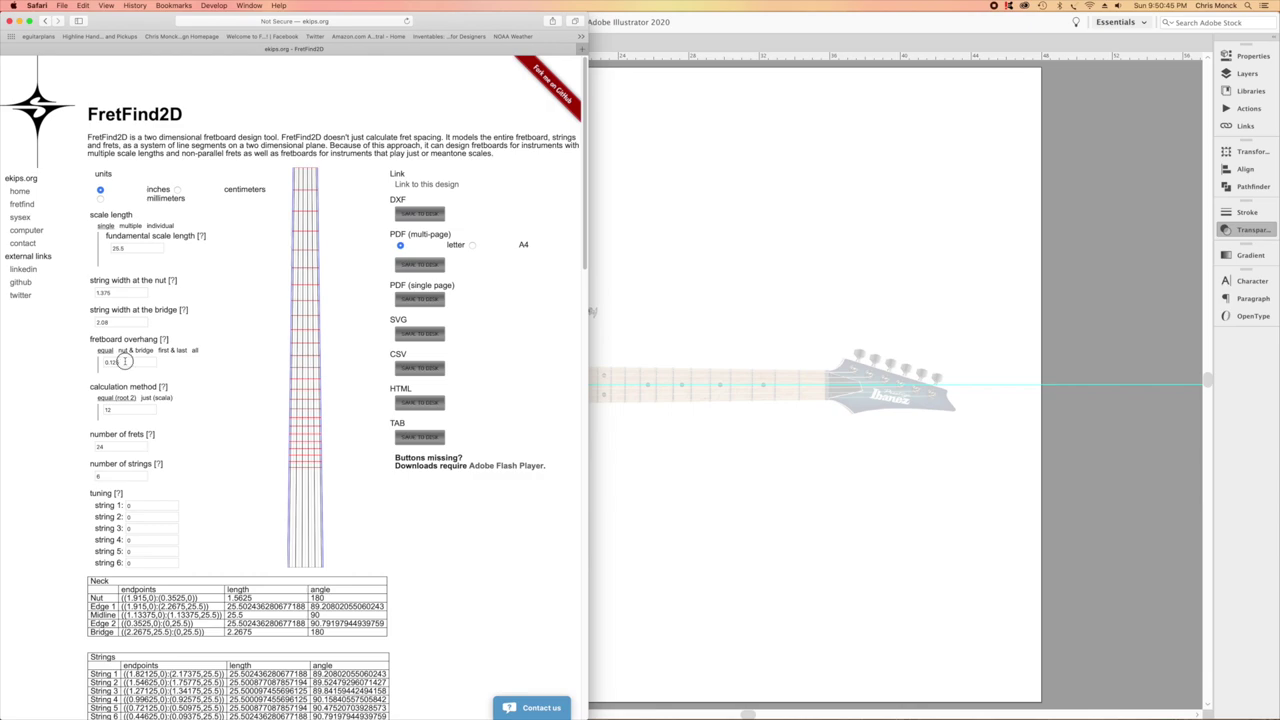
{"action": "double_click", "coordinate": [110, 446]}
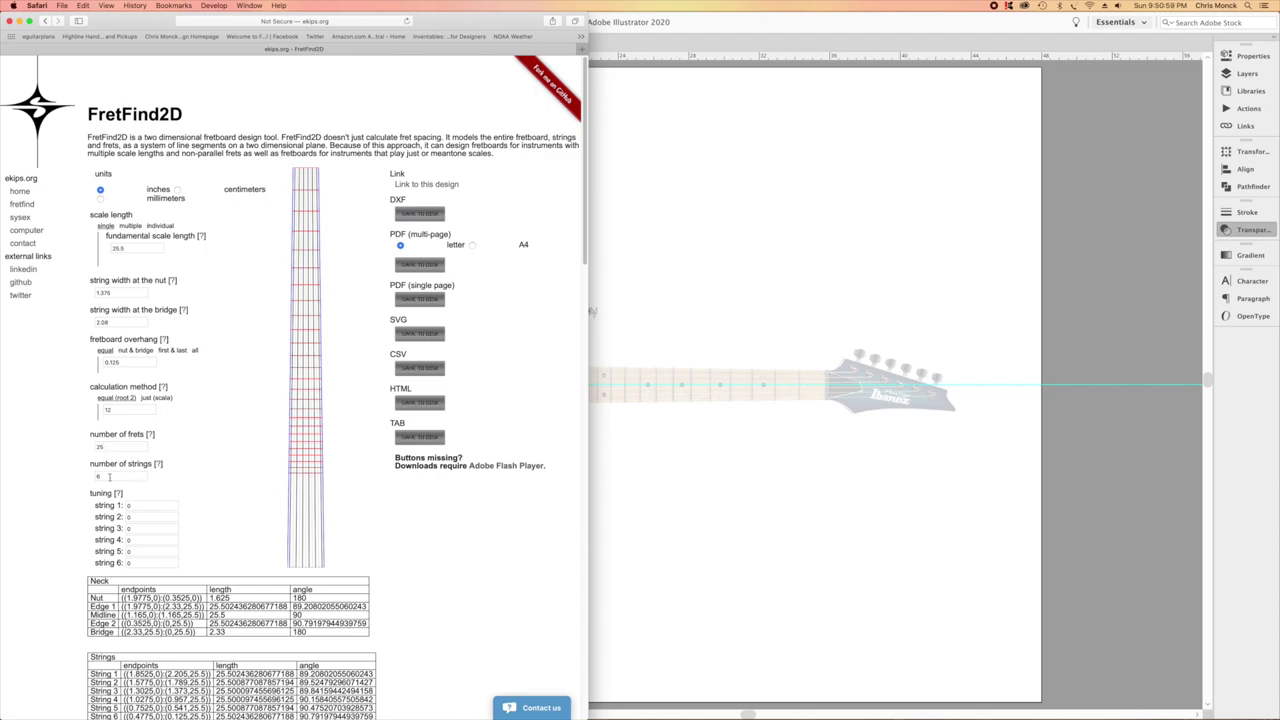
Download the design as a single-page fretboard.pdf into the Future Episode folder.
{"action": "left_click", "coordinate": [414, 300]}
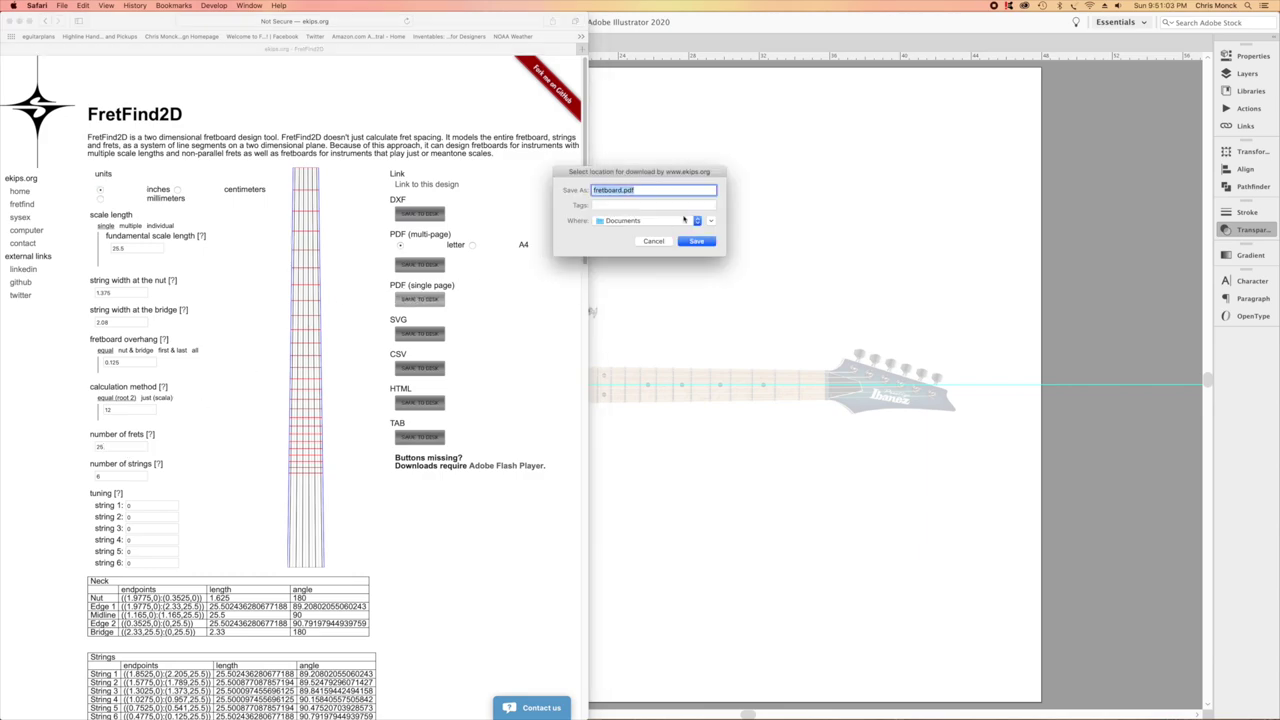
{"action": "left_click", "coordinate": [684, 218]}
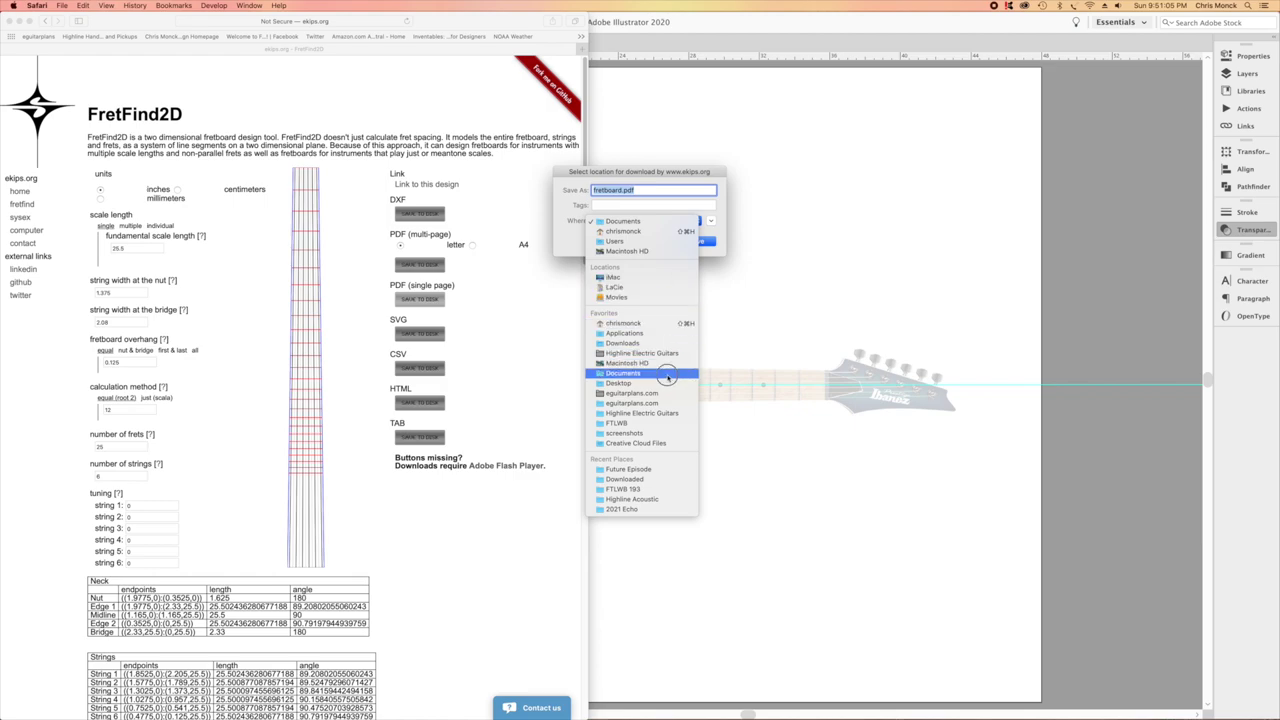
{"action": "left_click", "coordinate": [660, 469]}
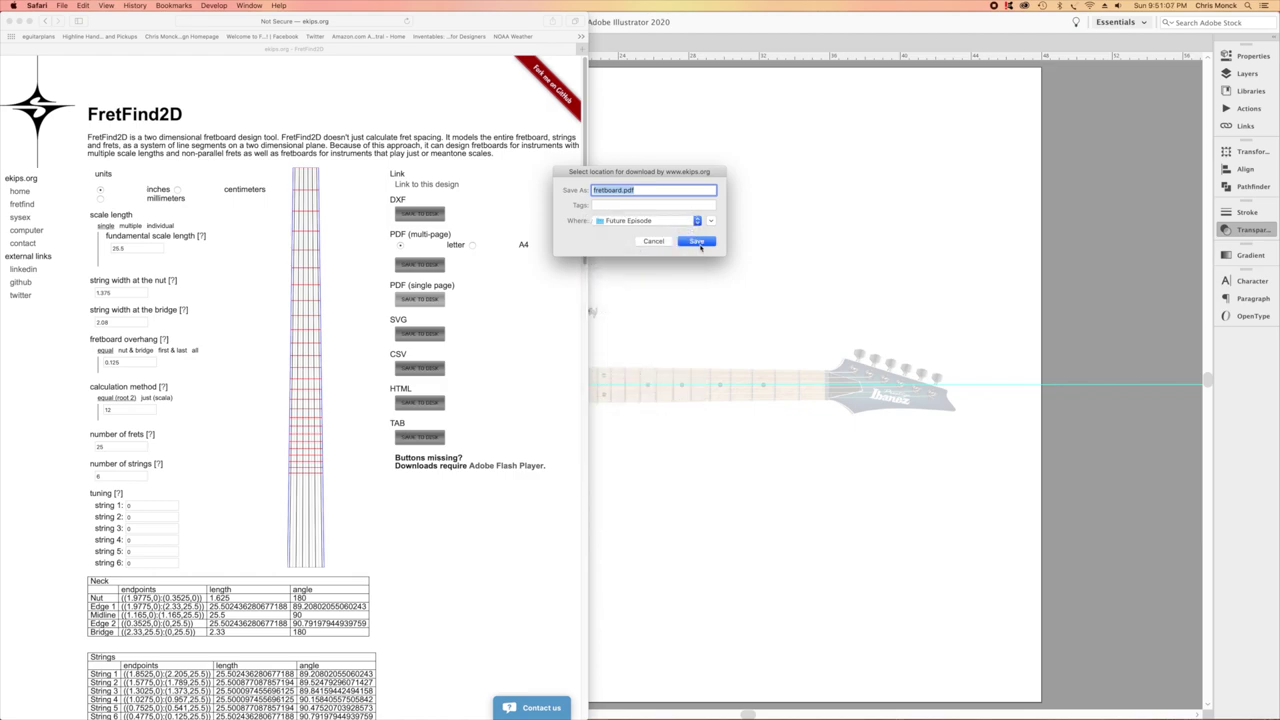
{"action": "left_click", "coordinate": [697, 242]}
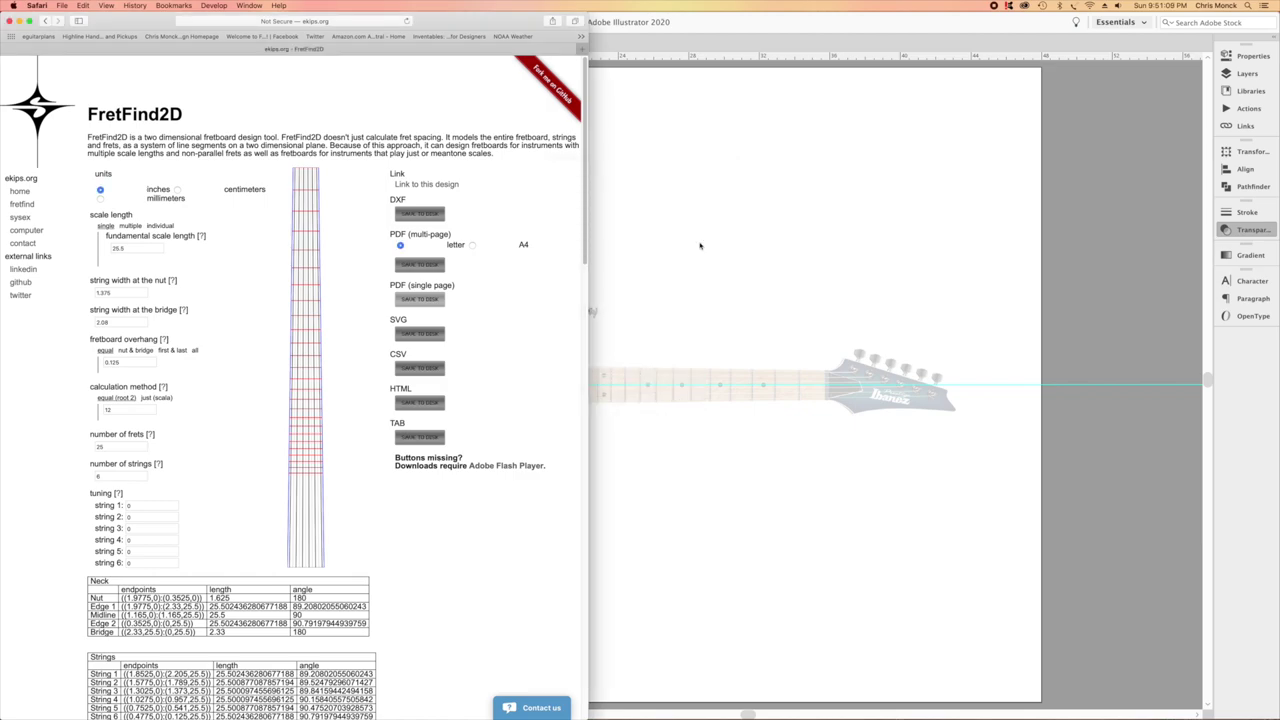
Open fretboard.pdf in Illustrator.
{"action": "left_click", "coordinate": [700, 245]}
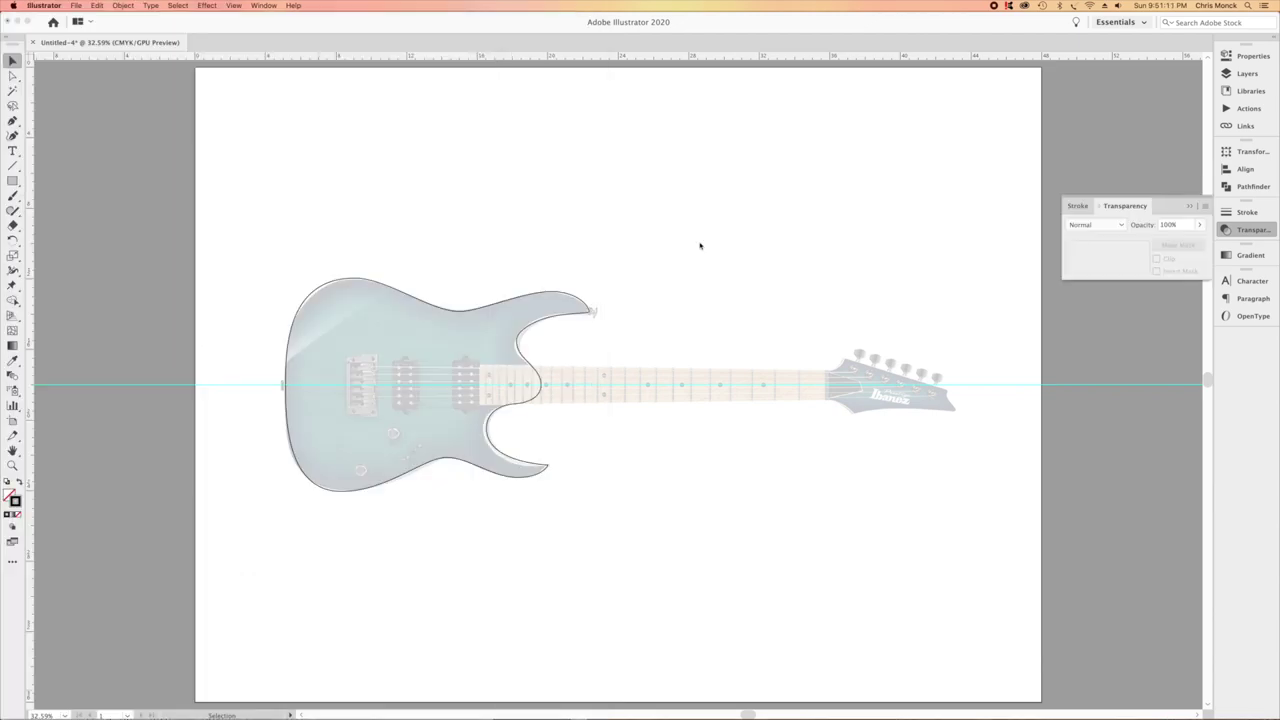
{"action": "left_click", "coordinate": [75, 6]}
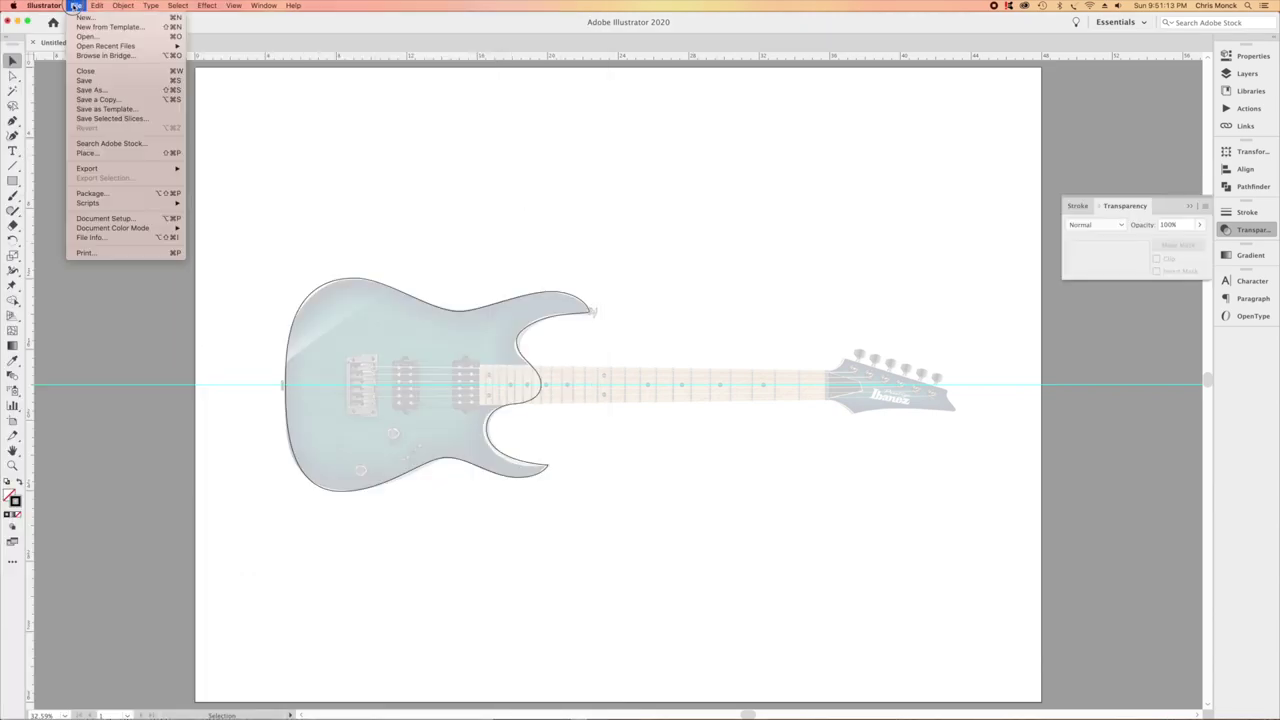
{"action": "left_click", "coordinate": [90, 37]}
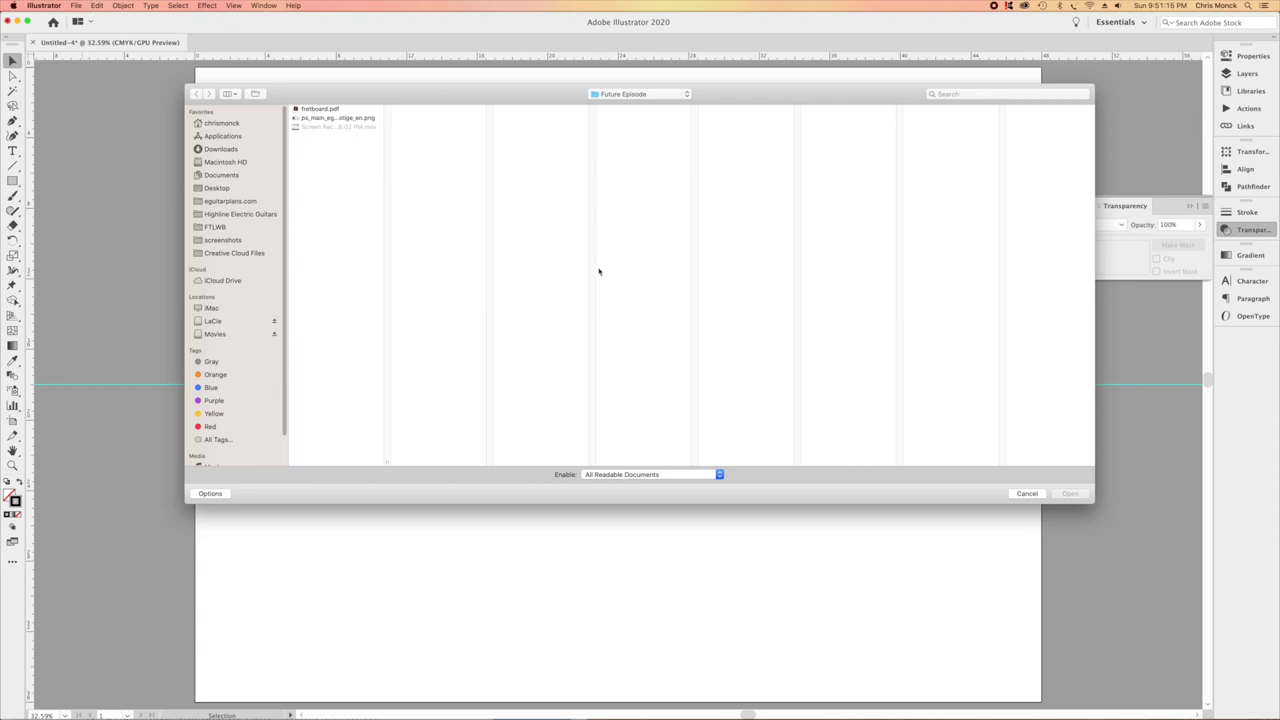
{"action": "left_click", "coordinate": [344, 110]}
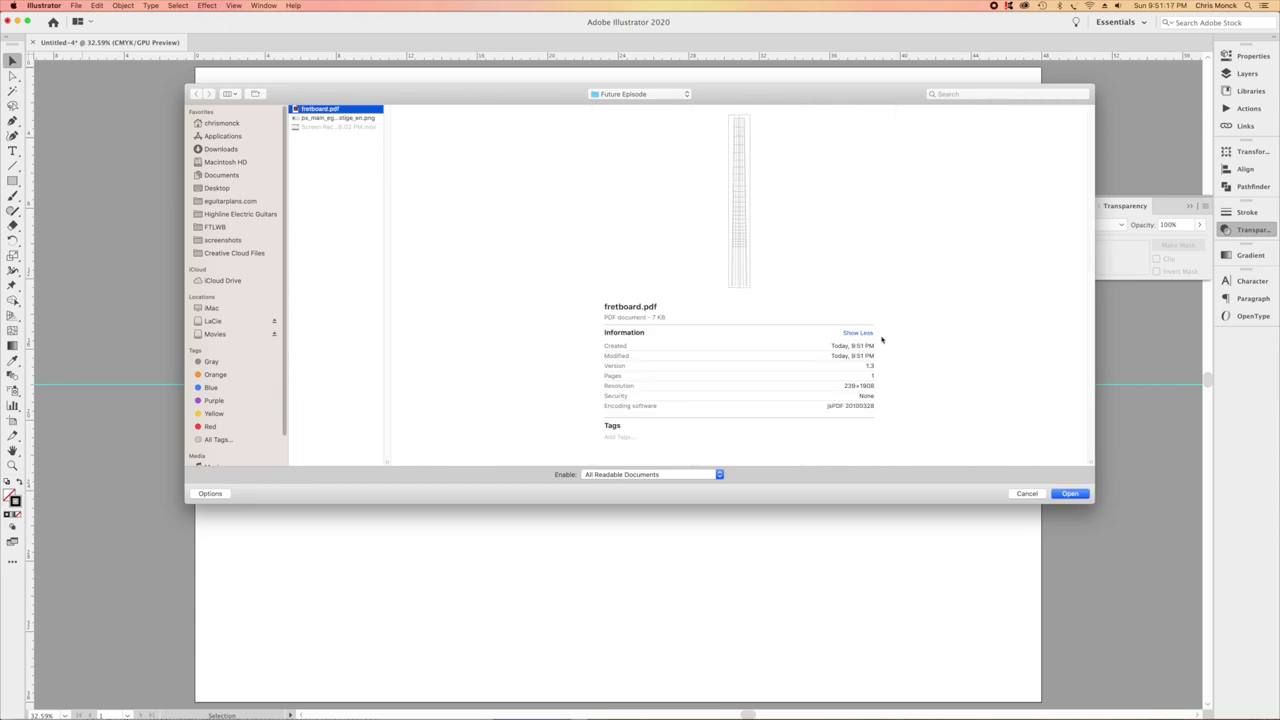
{"action": "left_click", "coordinate": [1070, 494]}
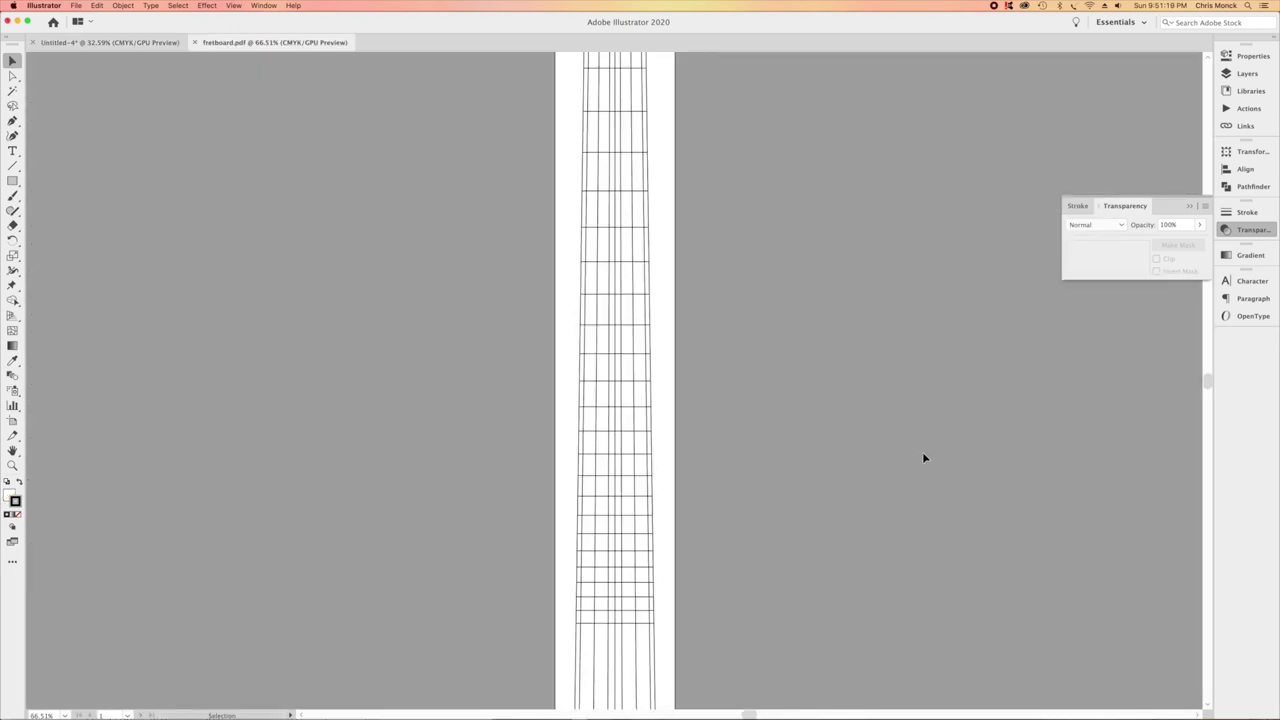
Select all the fretboard lines, group and copy them, then return to Untitled-4.
{"action": "key", "text": "super+0"}
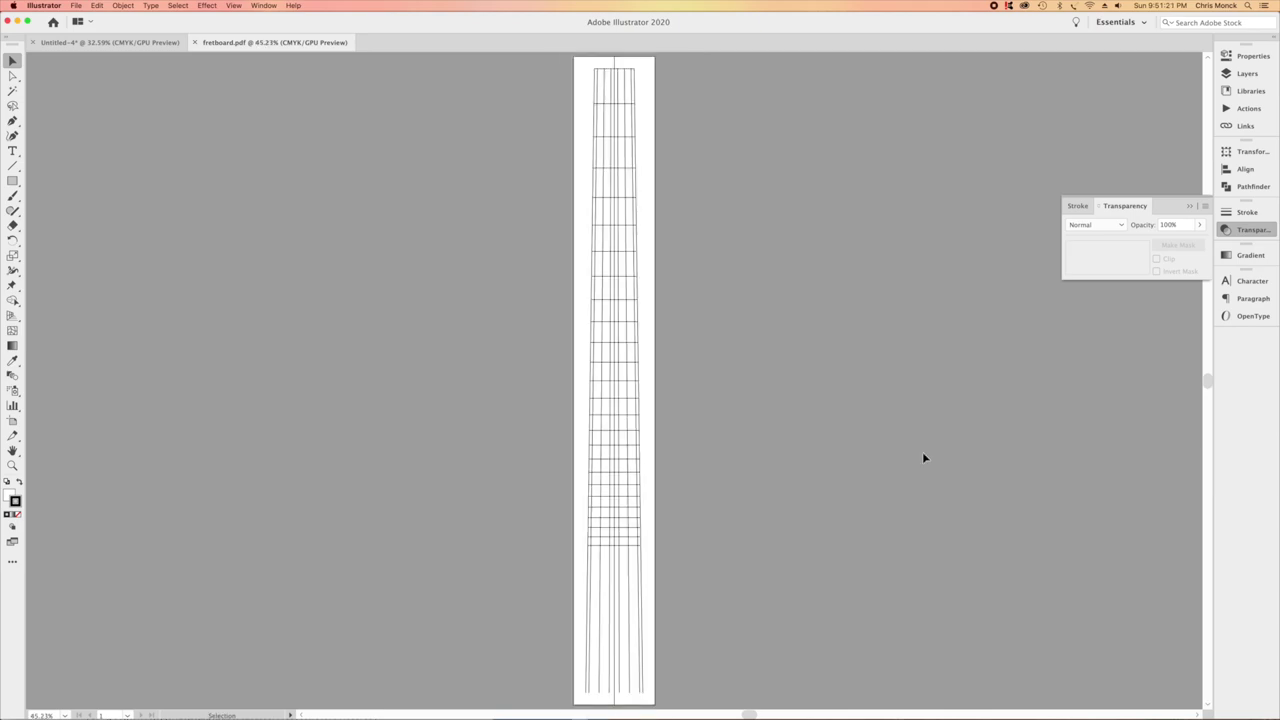
{"action": "key", "text": "a"}
{"action": "key", "text": "super+a"}
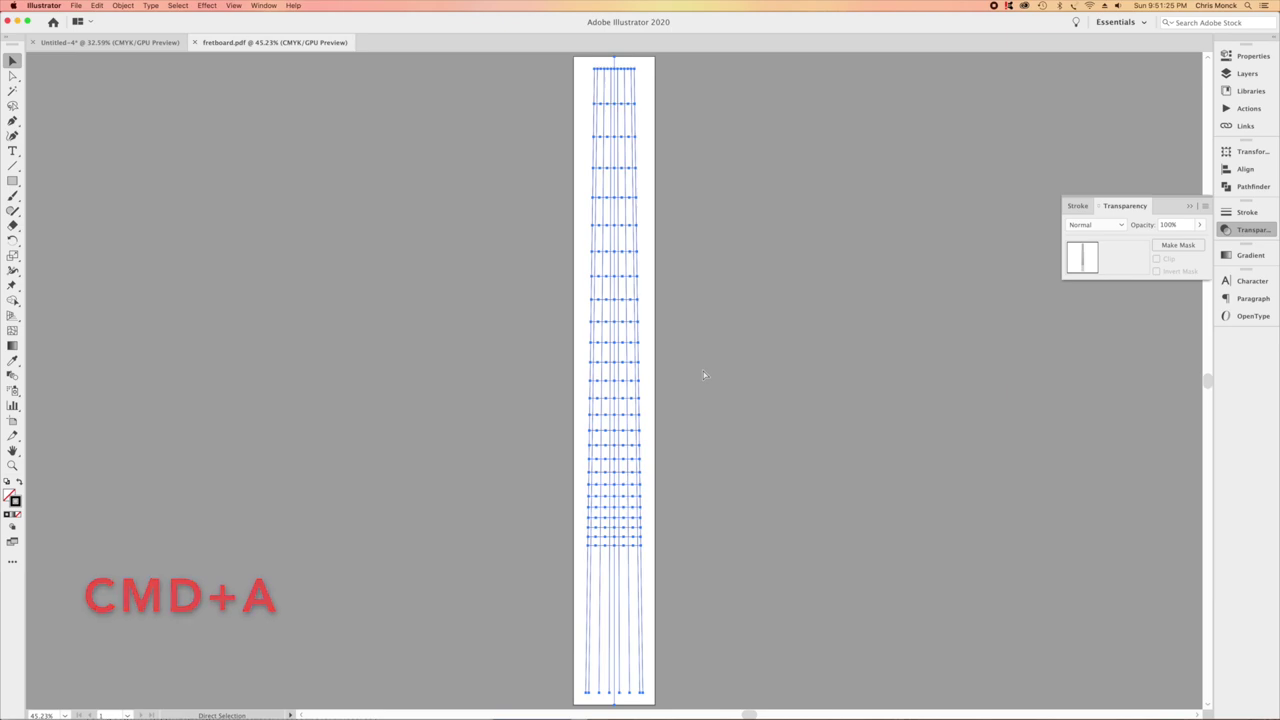
{"action": "key", "text": "super+g"}
{"action": "key", "text": "v"}
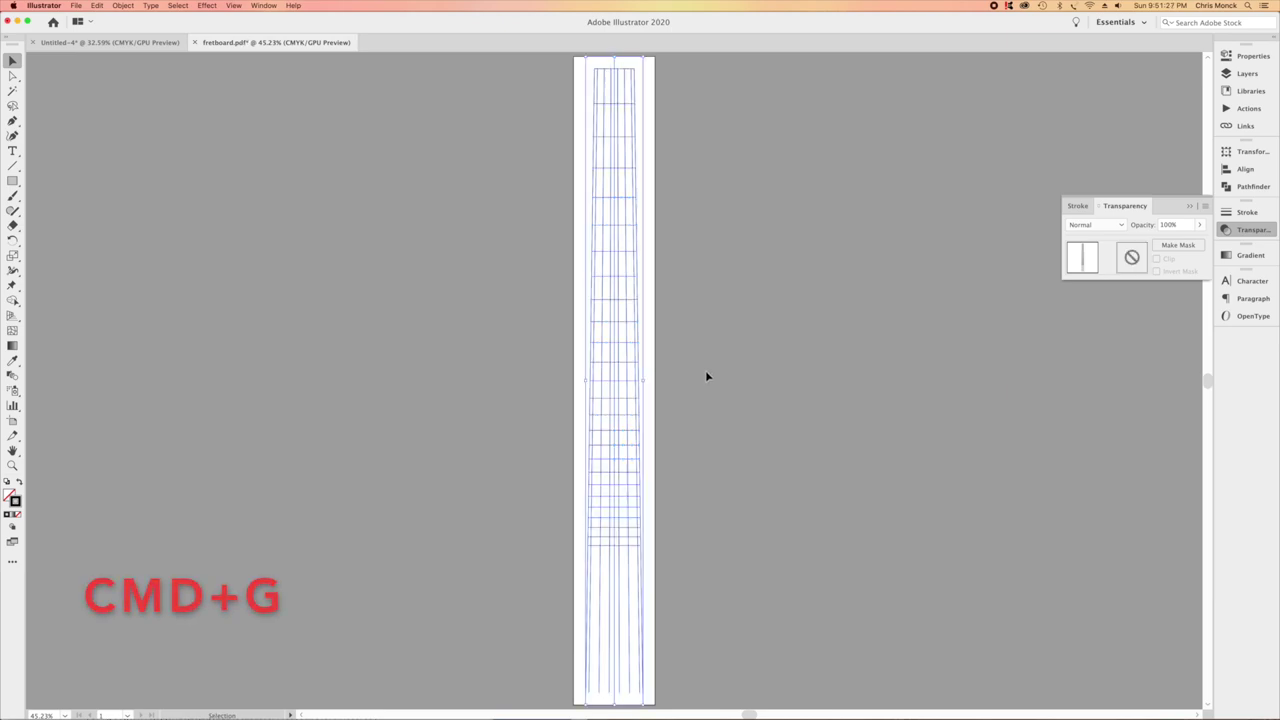
{"action": "key", "text": "super+c"}
{"action": "left_click", "coordinate": [720, 394]}
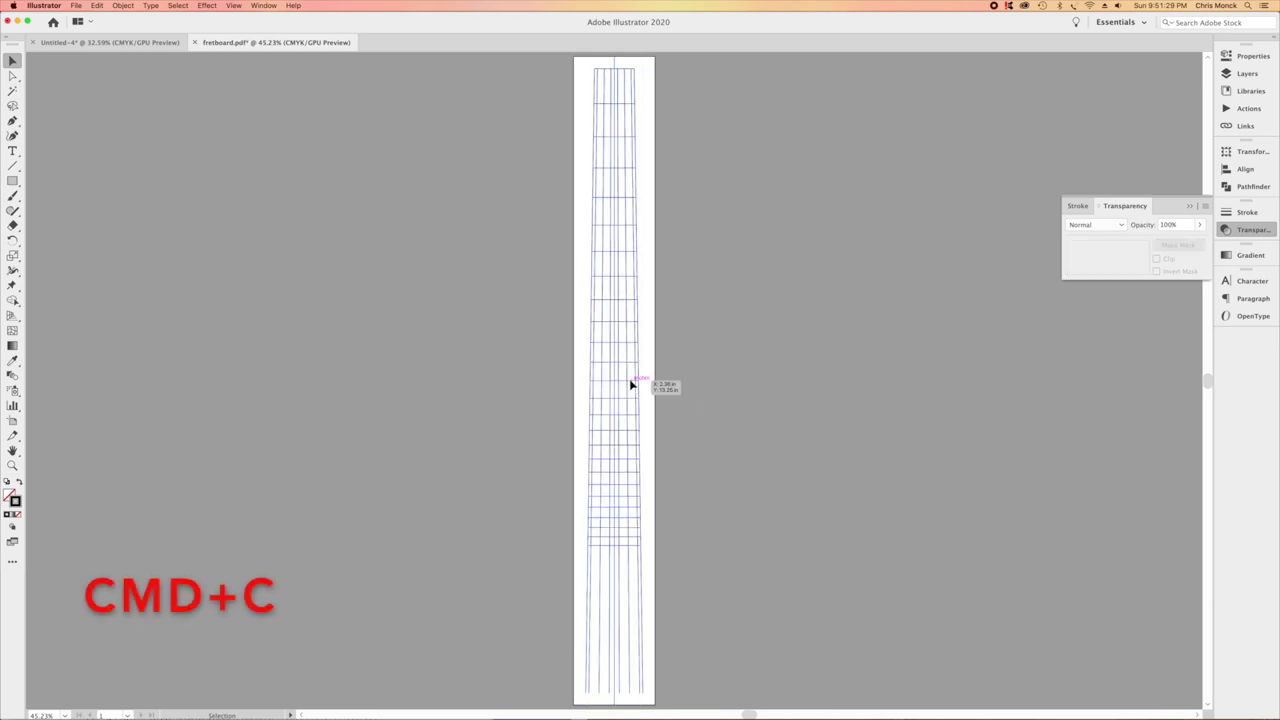
{"action": "left_click", "coordinate": [631, 384]}
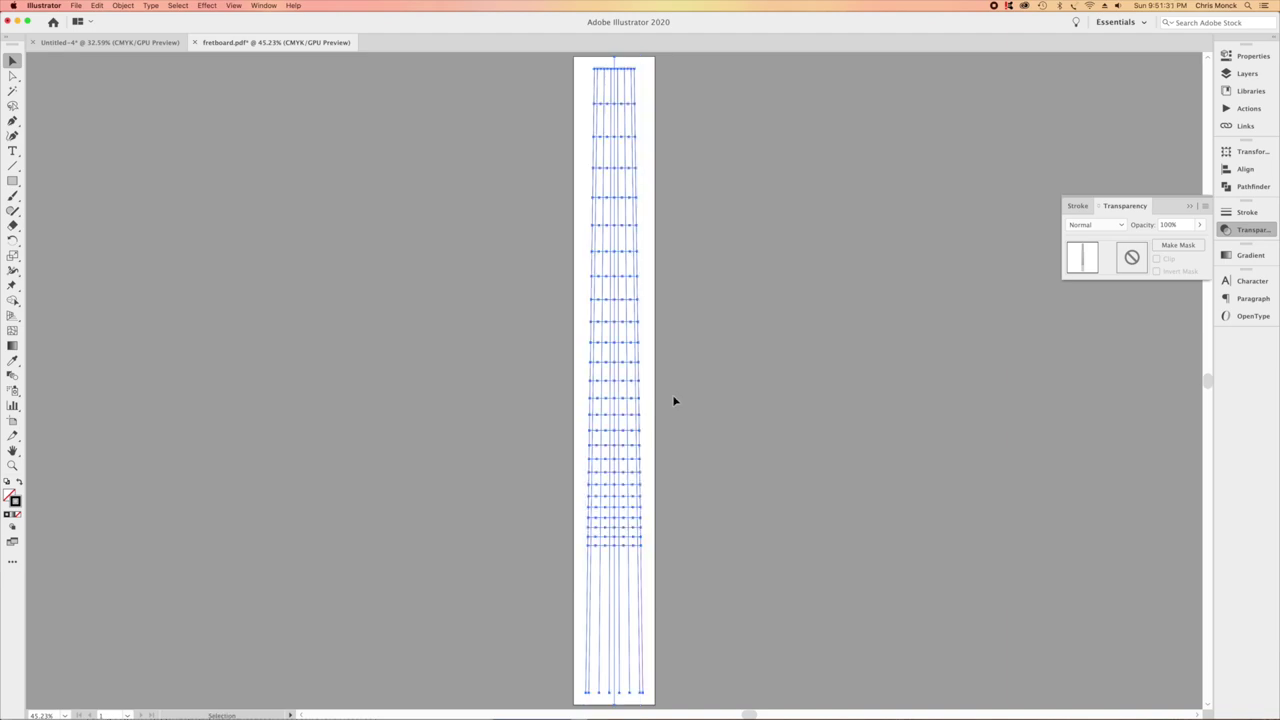
{"action": "left_click", "coordinate": [157, 44]}
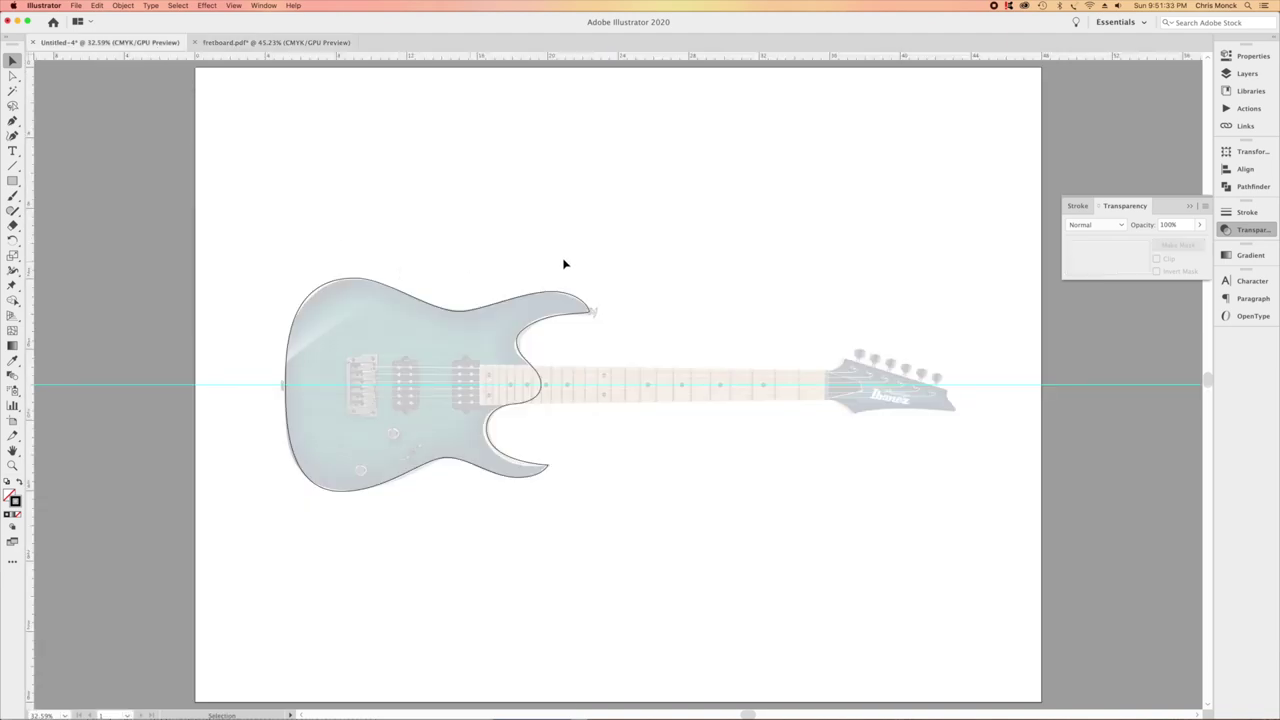
Paste the fretboard, rotate it to lie horizontally, and move it onto the guitar neck.
{"action": "key", "text": "cmd+v"}
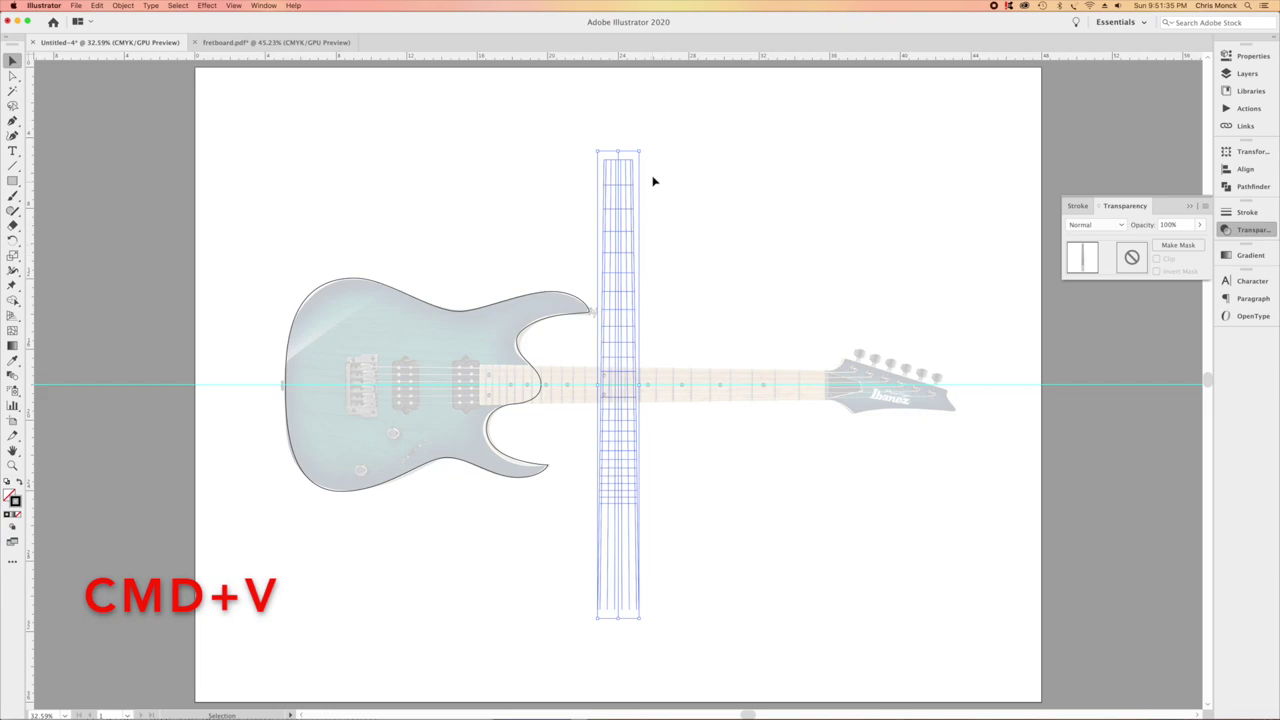
{"action": "left_click_drag", "start_coordinate": [647, 146], "coordinate": [825, 356]}
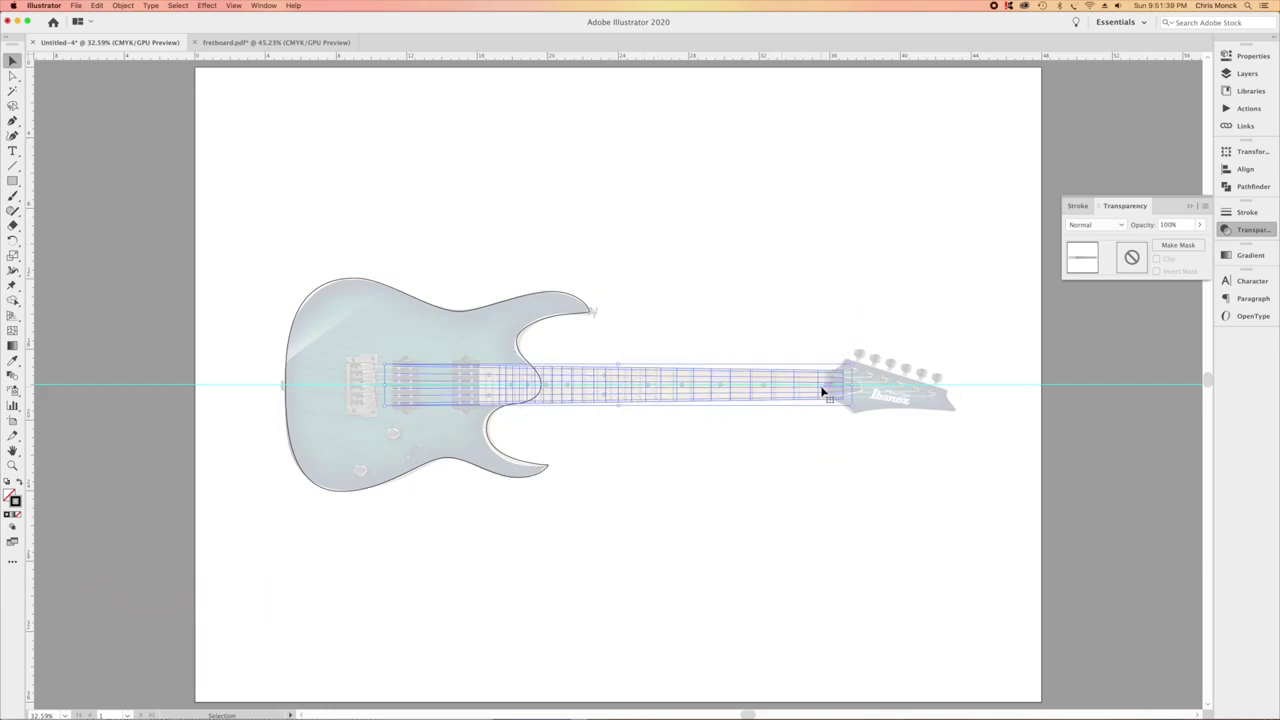
{"action": "left_click_drag", "start_coordinate": [428, 404], "coordinate": [423, 414]}
Zoom in near the bridge and align the string lines group with the photo's strings.
{"action": "key", "text": "super+shift+a"}
{"action": "key", "text": "z"}
{"action": "left_click", "coordinate": [640, 482]}
{"action": "left_click_drag", "start_coordinate": [640, 482], "coordinate": [680, 500]}
{"action": "key", "text": "v"}
{"action": "left_click", "coordinate": [340, 575]}
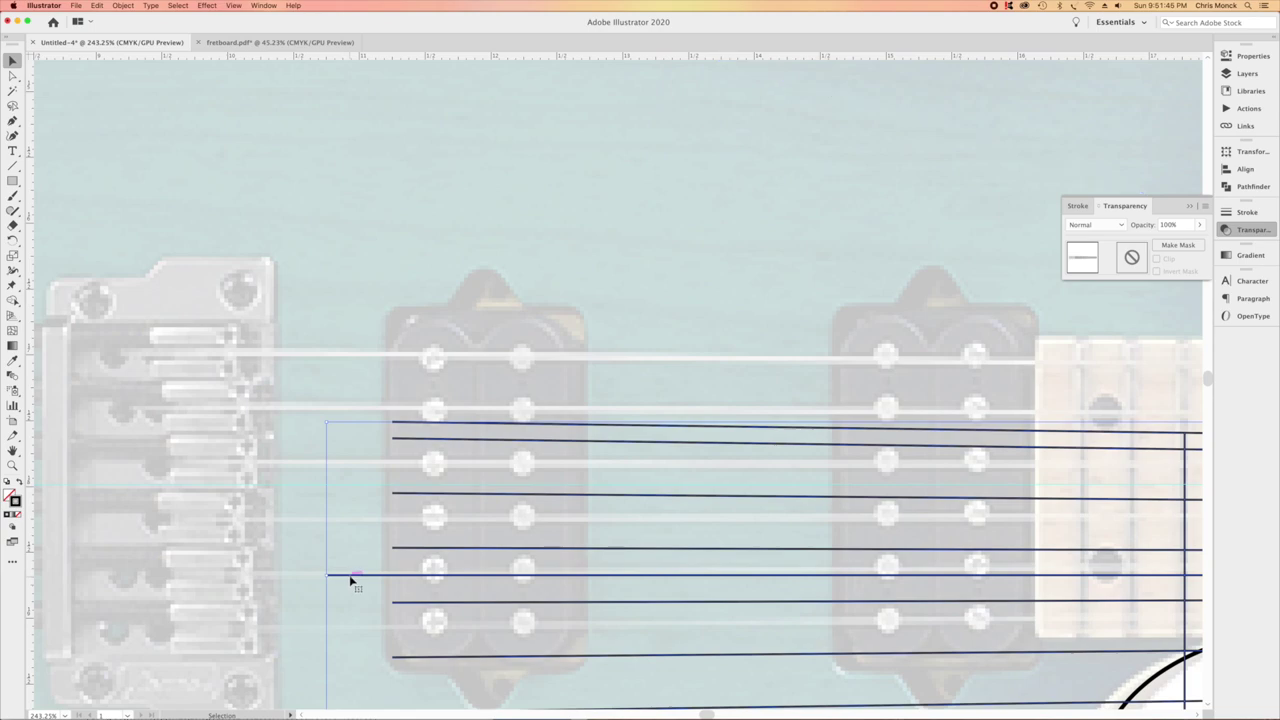
{"action": "left_click_drag", "start_coordinate": [350, 580], "coordinate": [253, 462]}
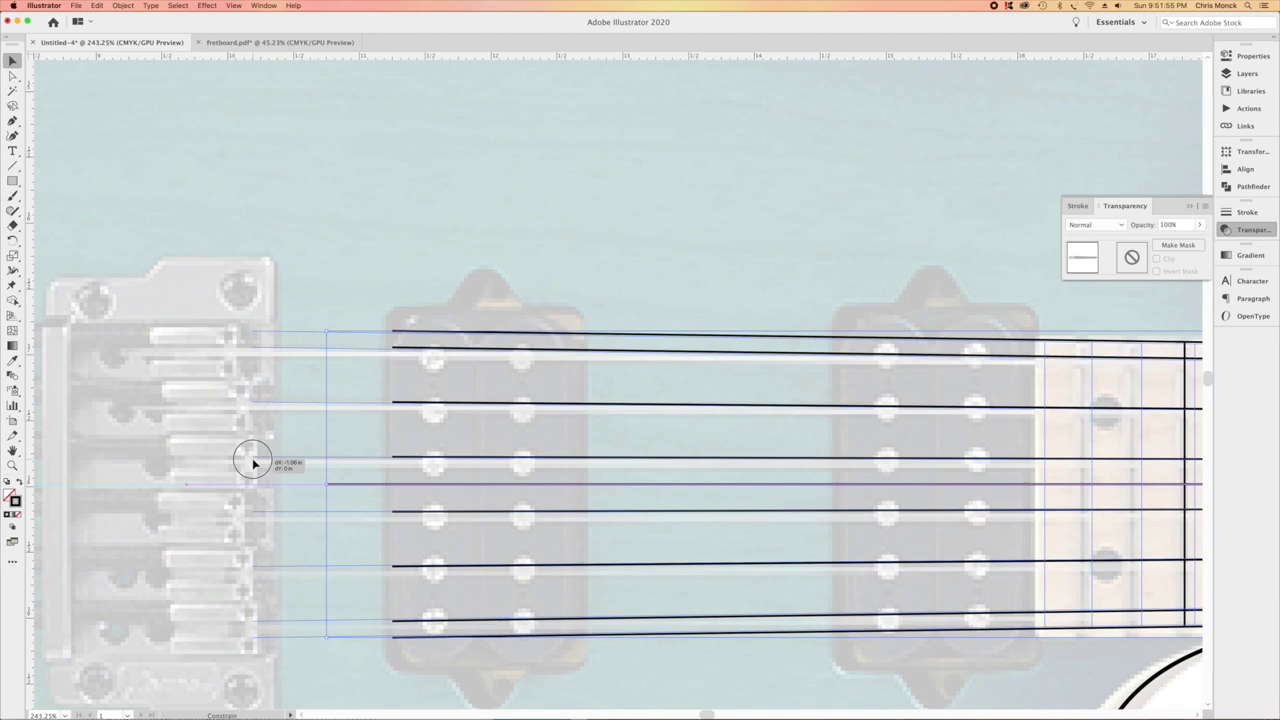
{"action": "left_click_drag", "start_coordinate": [253, 462], "coordinate": [257, 467]}
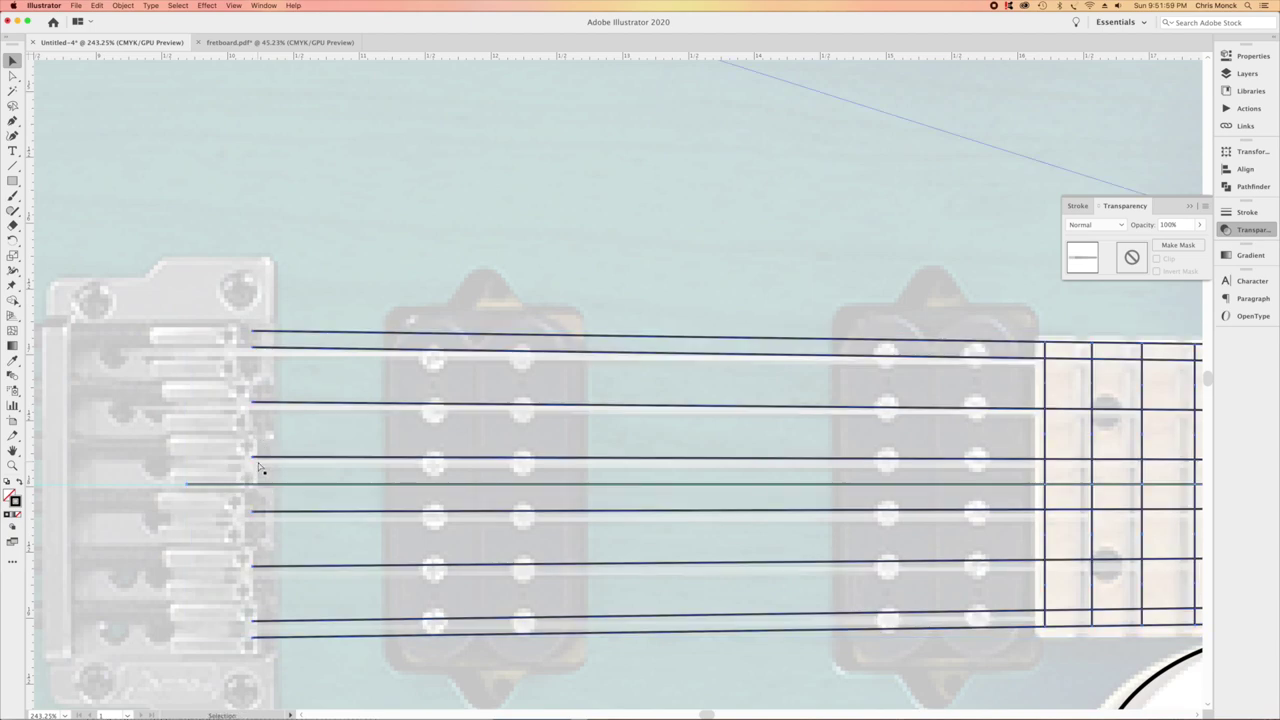
{"action": "key", "text": "super+0"}
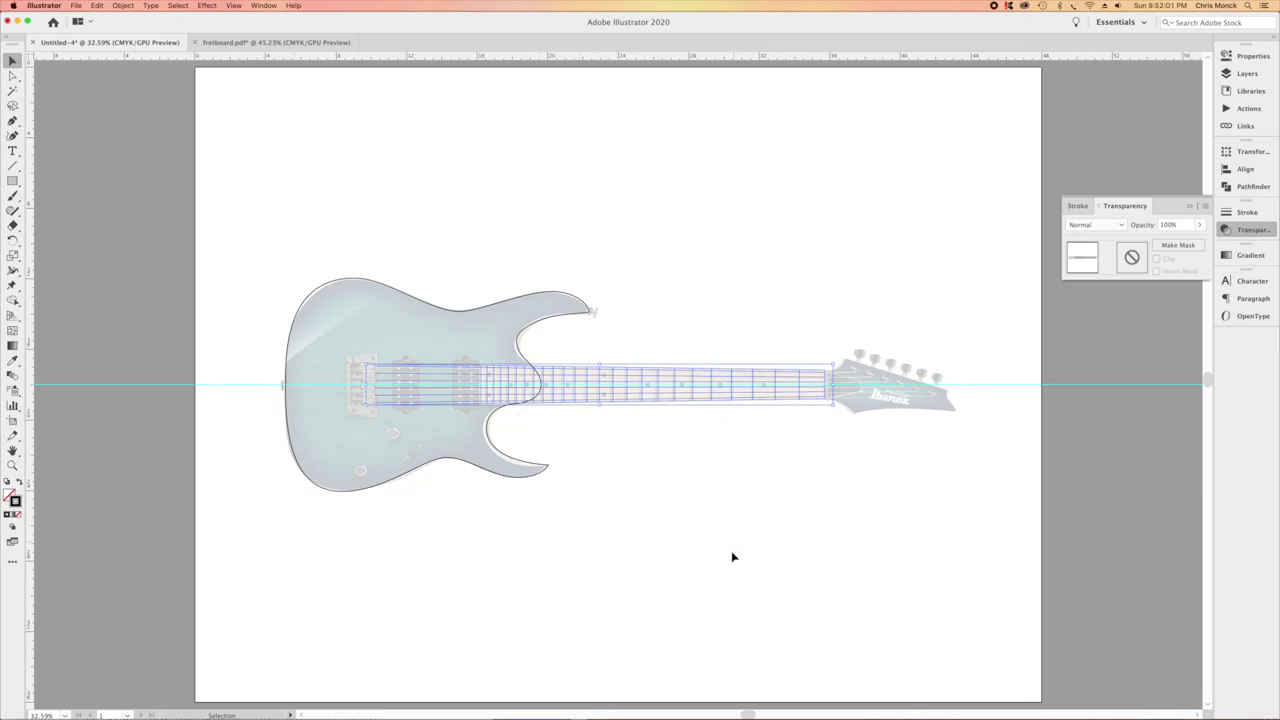
{"action": "left_click", "coordinate": [732, 556]}
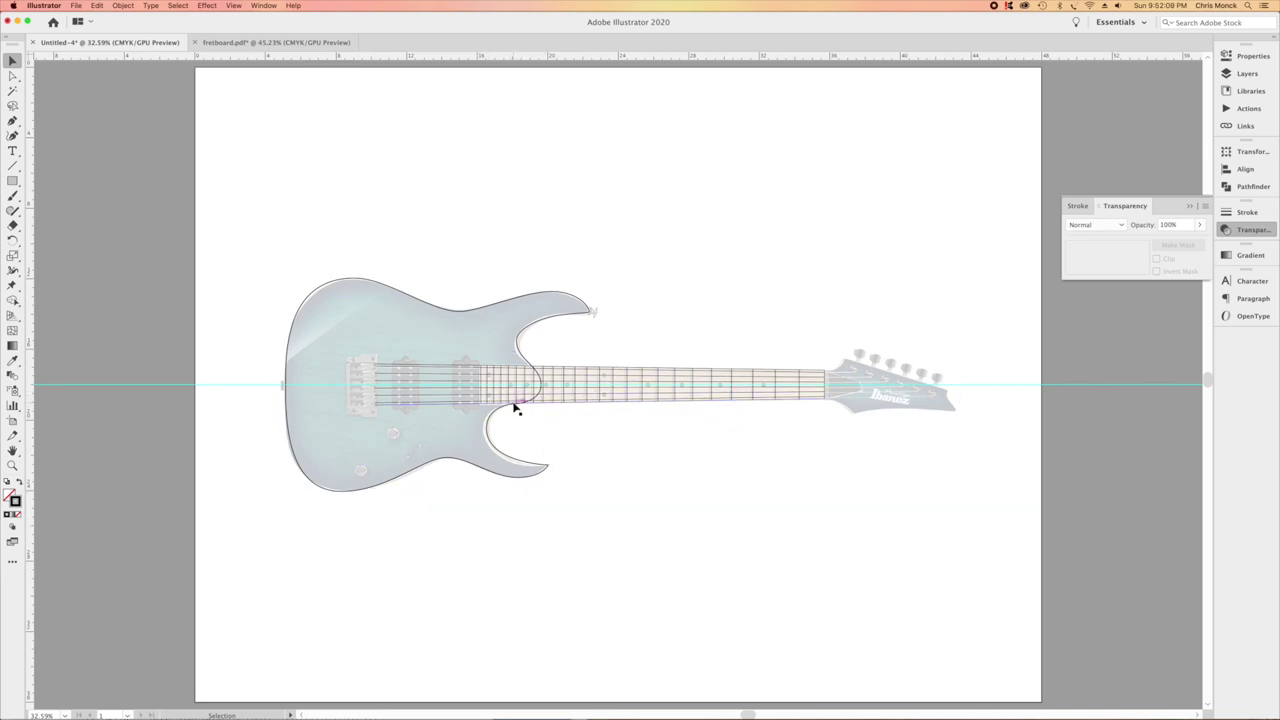
Zoom into the neck joint and nudge the body curve's anchor to reshape the cutaway.
{"action": "key", "text": "z"}
{"action": "left_click_drag", "start_coordinate": [501, 378], "coordinate": [714, 471]}
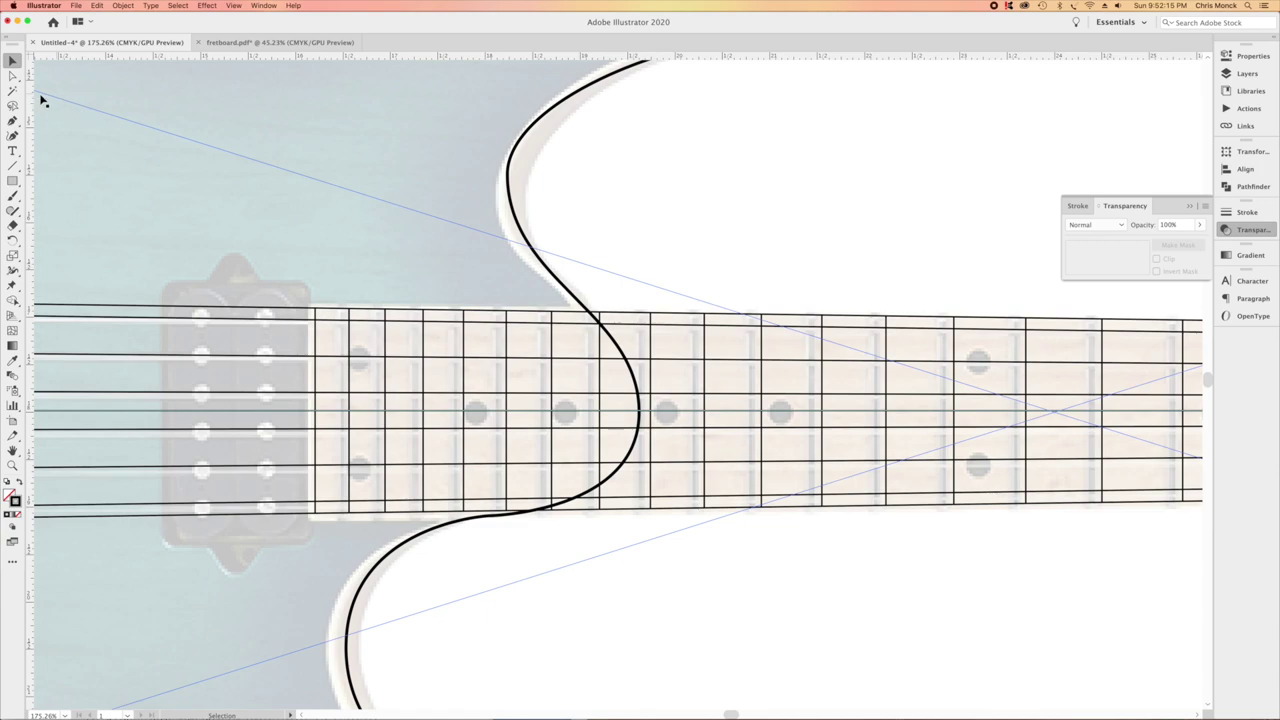
{"action": "left_click", "coordinate": [12, 75]}
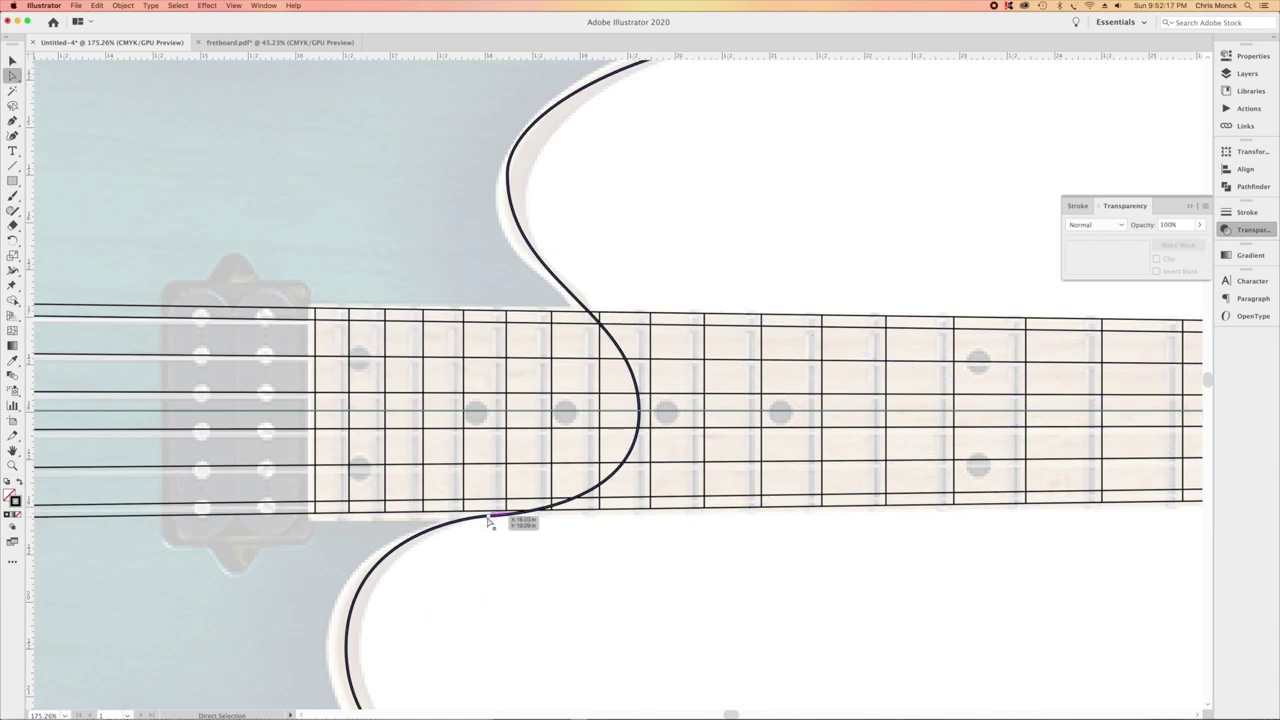
{"action": "left_click_drag", "start_coordinate": [490, 520], "coordinate": [489, 513]}
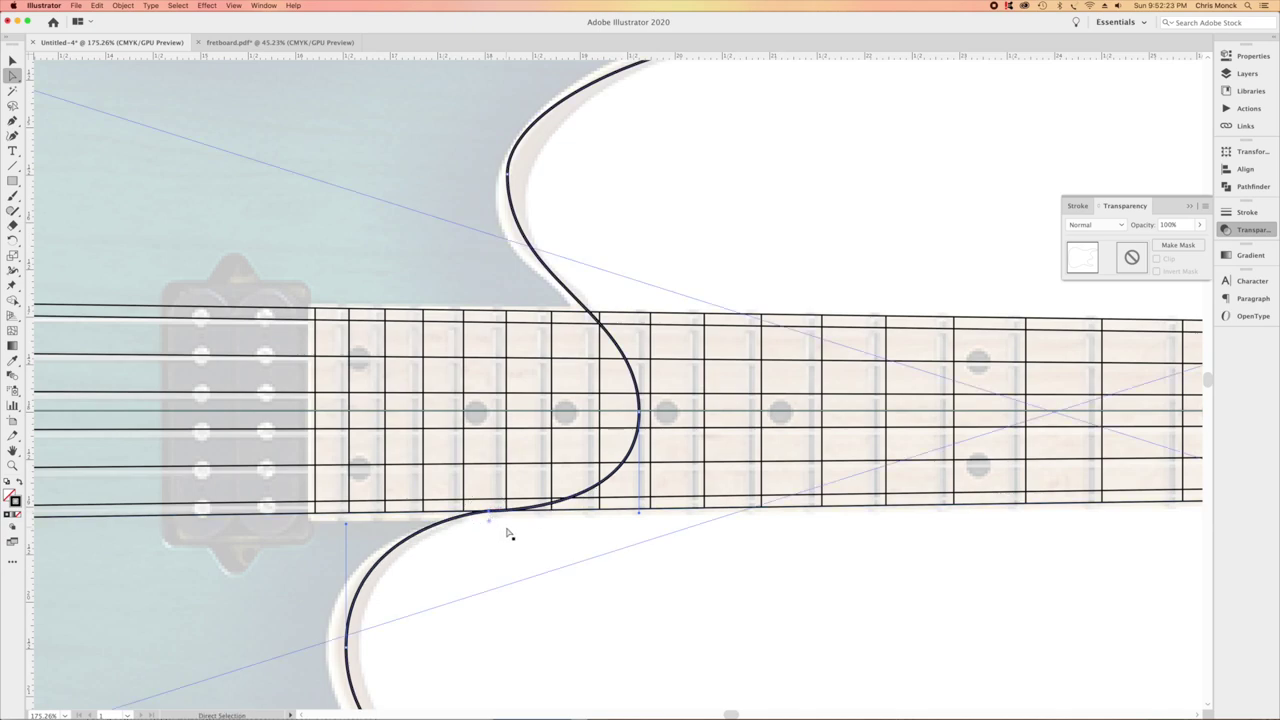
Add an anchor where the body curve meets the fretboard's top edge.
{"action": "left_click", "coordinate": [12, 120]}
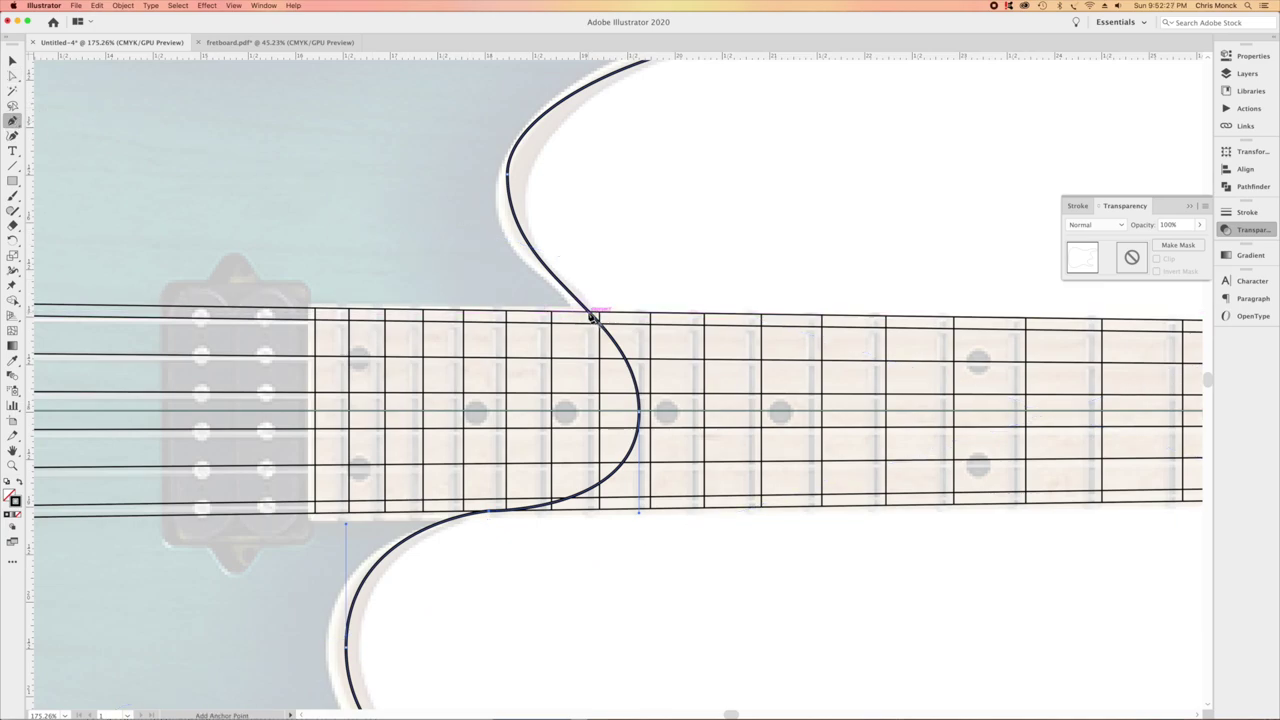
{"action": "left_click_drag", "start_coordinate": [592, 318], "coordinate": [900, 460]}
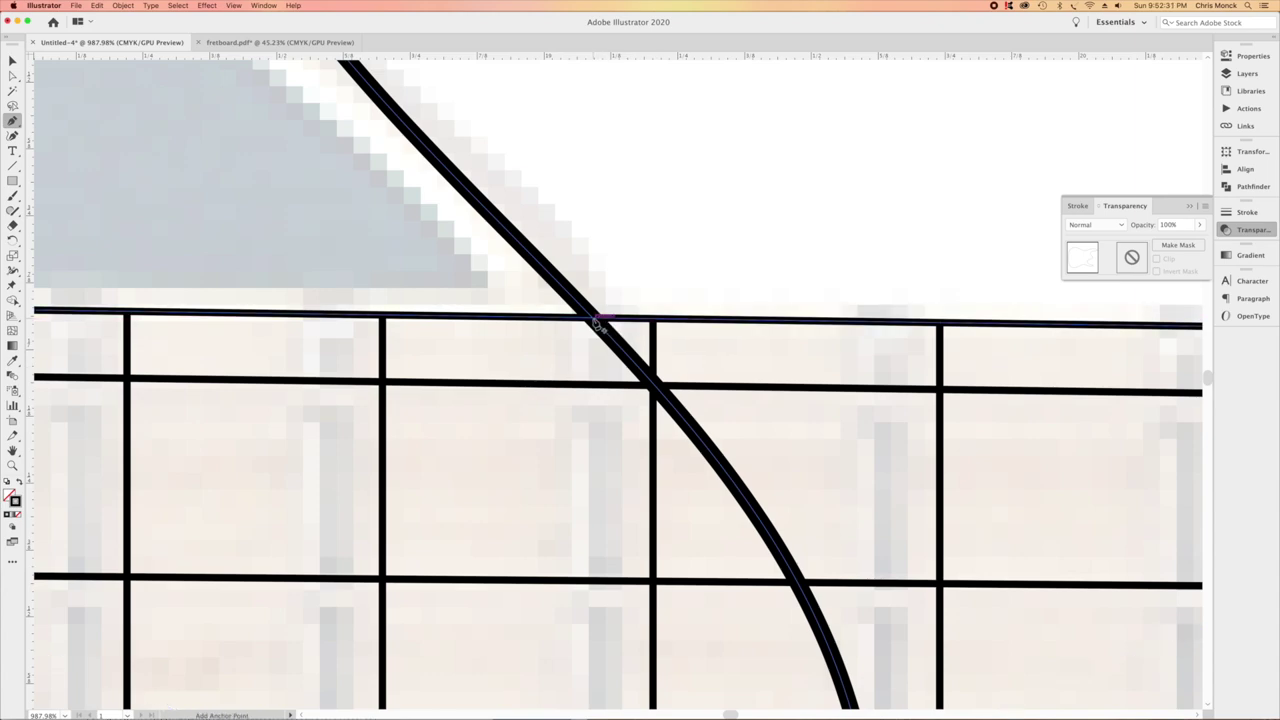
{"action": "left_click", "coordinate": [594, 320]}
Add a vertical guide at the fretboard's end.
{"action": "key", "text": "super+minus"}
{"action": "key", "text": "super+minus"}
{"action": "key", "text": "super+minus"}
{"action": "key", "text": "super+minus"}
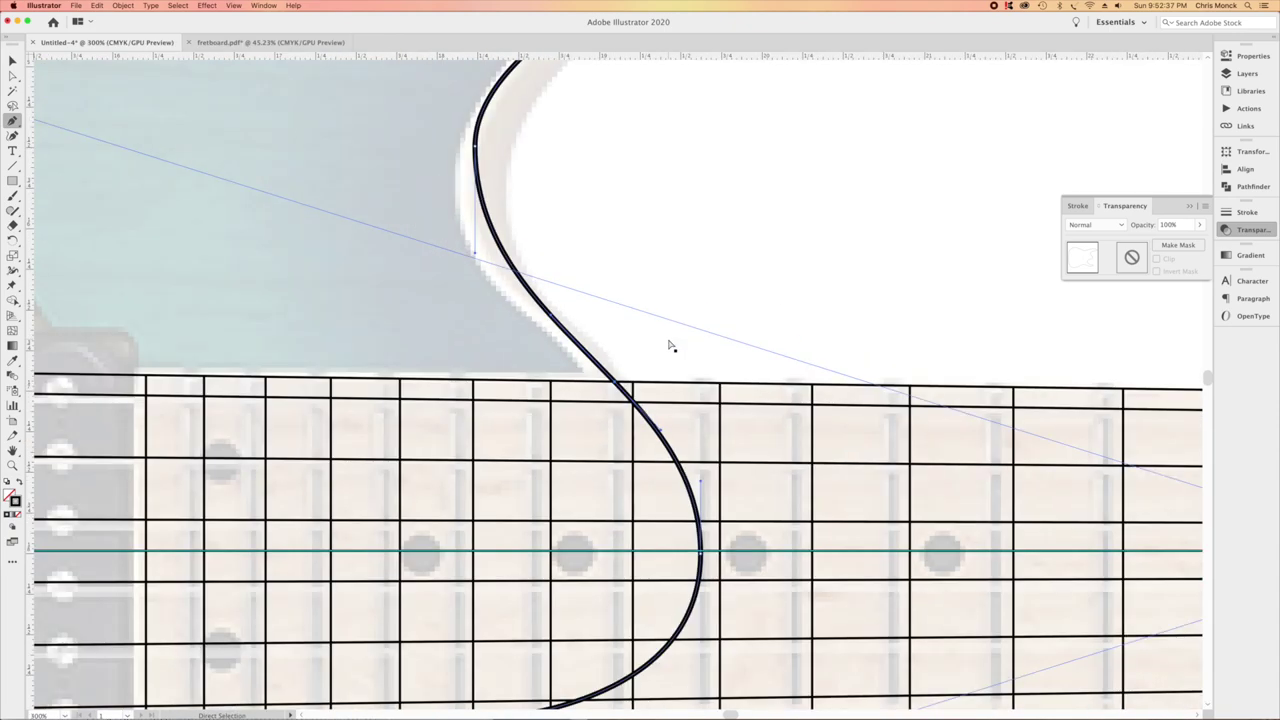
{"action": "key", "text": "super+minus"}
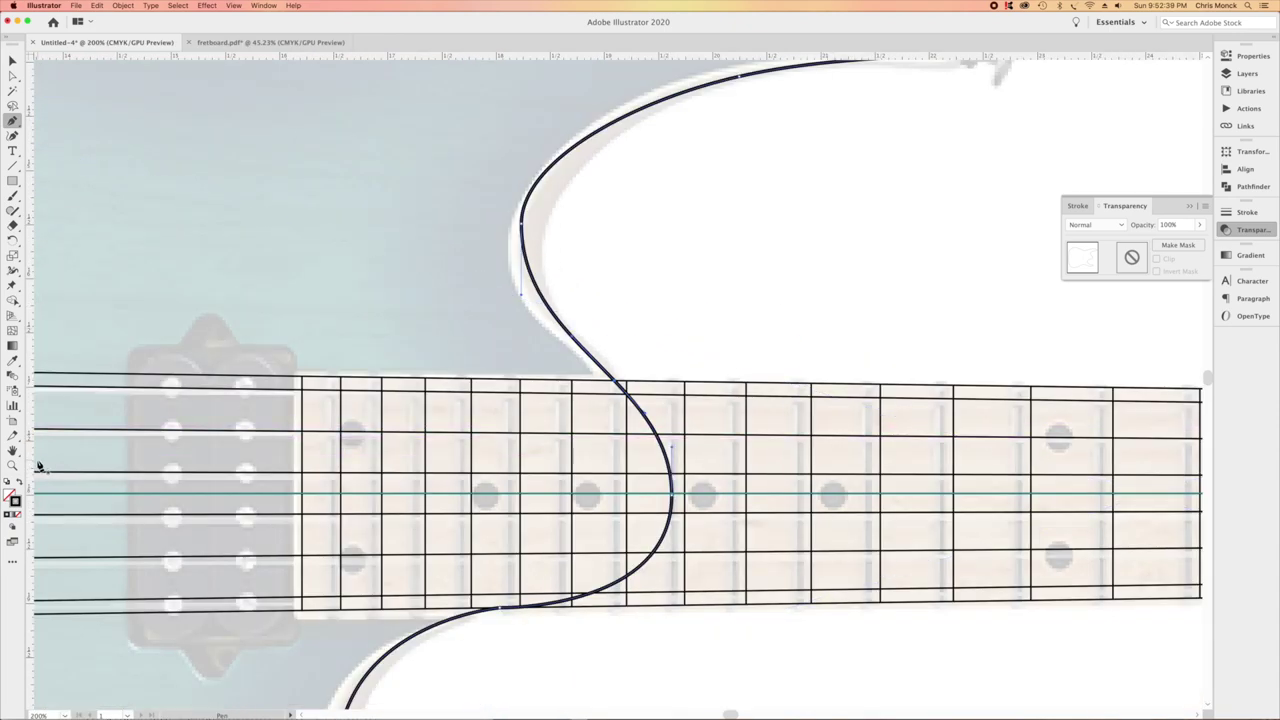
{"action": "left_click_drag", "start_coordinate": [37, 453], "coordinate": [322, 503]}
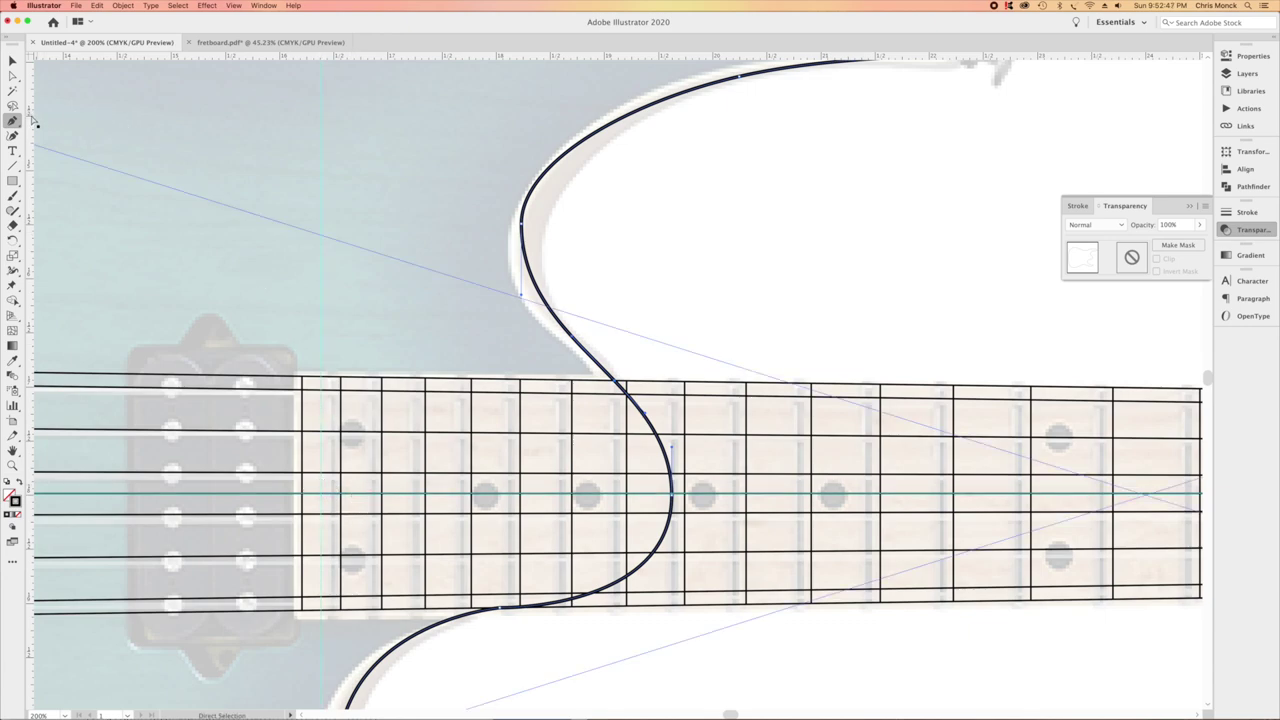
Pen-trace the neck pocket from the fretboard's top-left corner, down its end, along the lower edge to the body curve.
{"action": "left_click", "coordinate": [740, 290], "text": "super"}
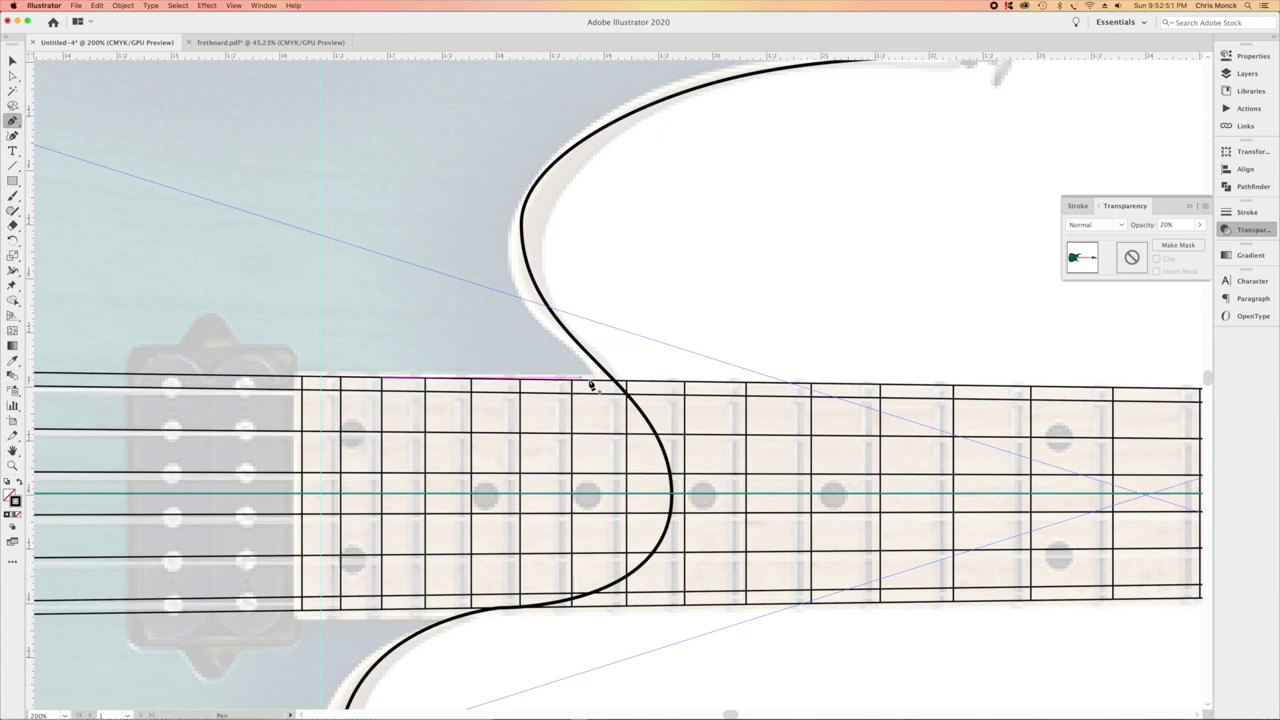
{"action": "key", "text": "shift+super+a"}
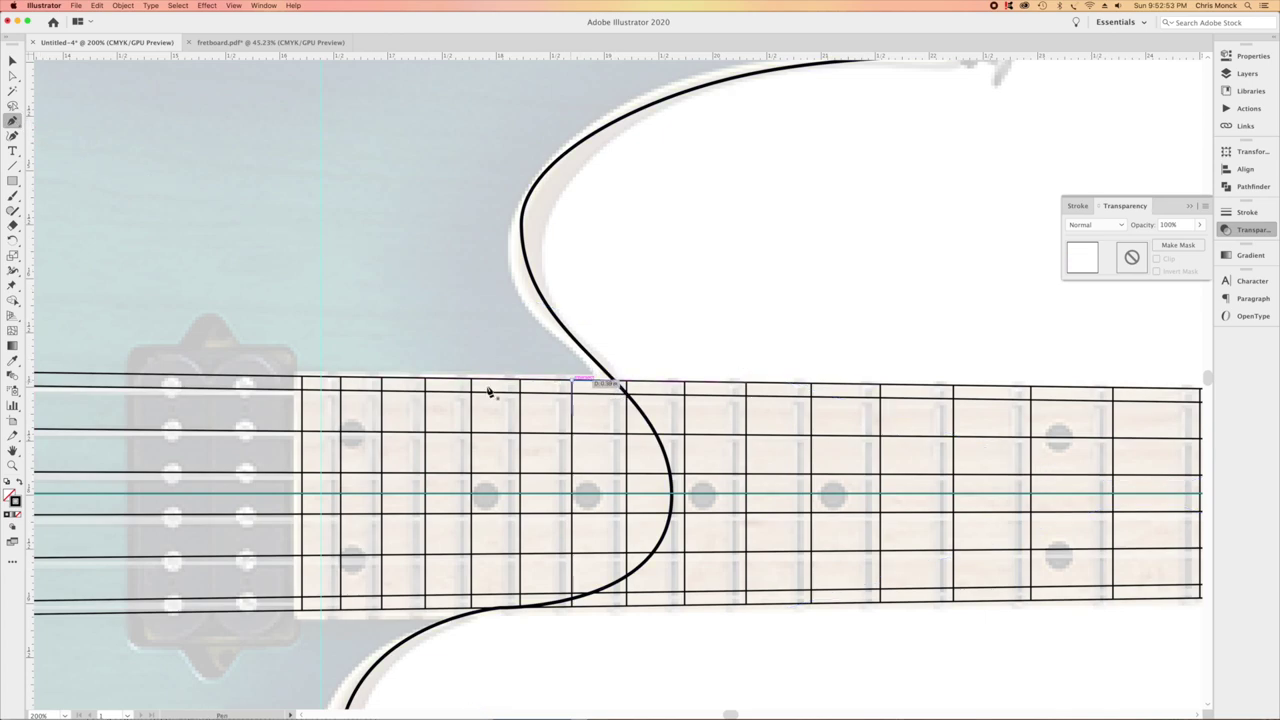
{"action": "left_click", "coordinate": [323, 380]}
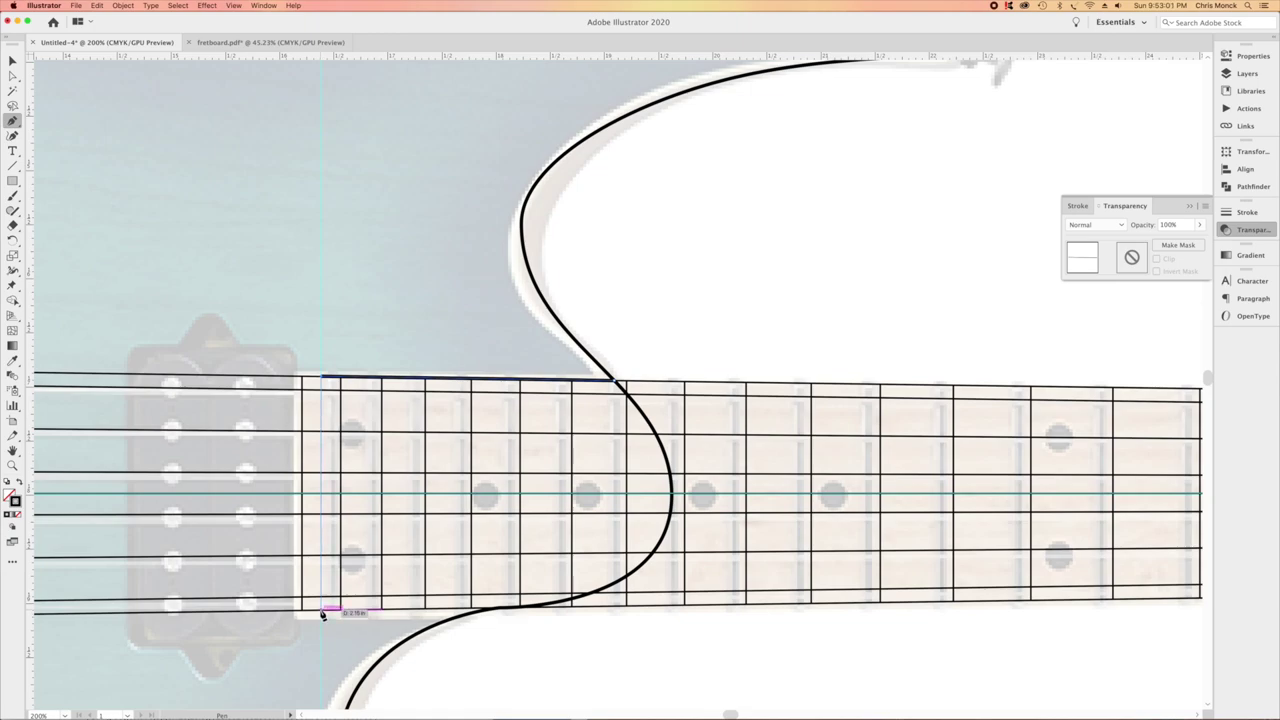
{"action": "left_click_drag", "start_coordinate": [323, 614], "coordinate": [503, 663]}
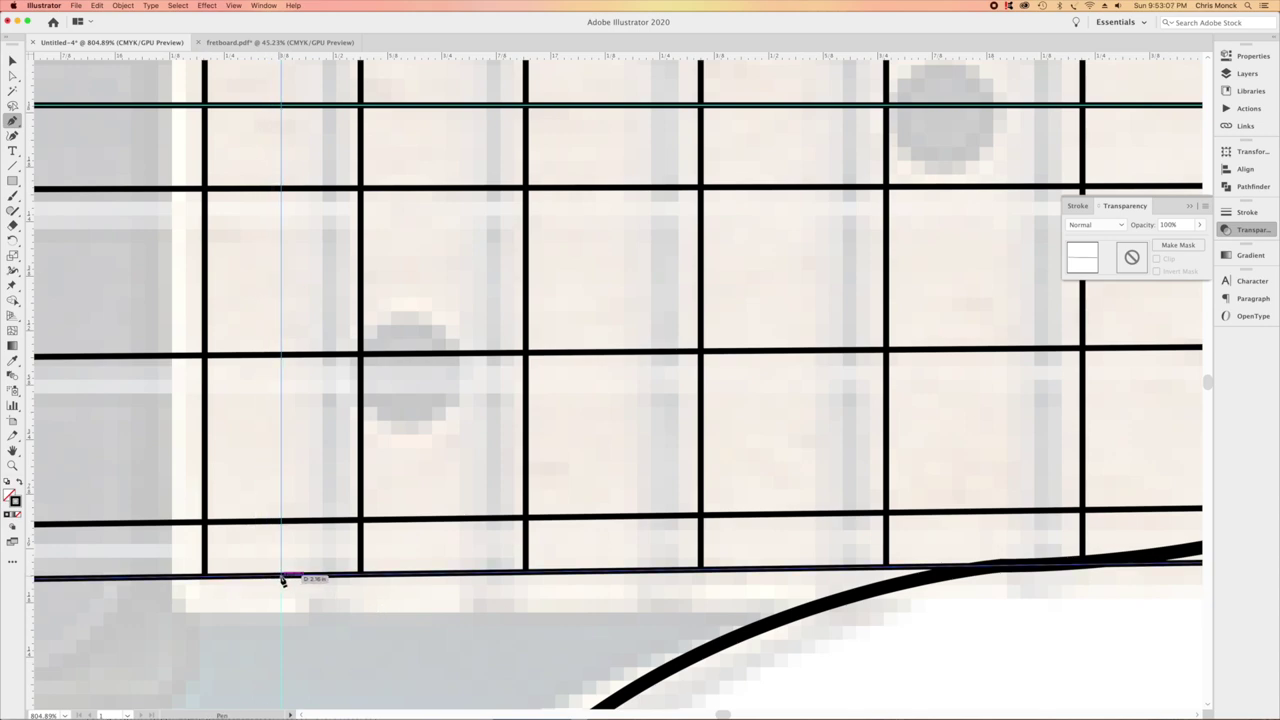
{"action": "left_click", "coordinate": [282, 578]}
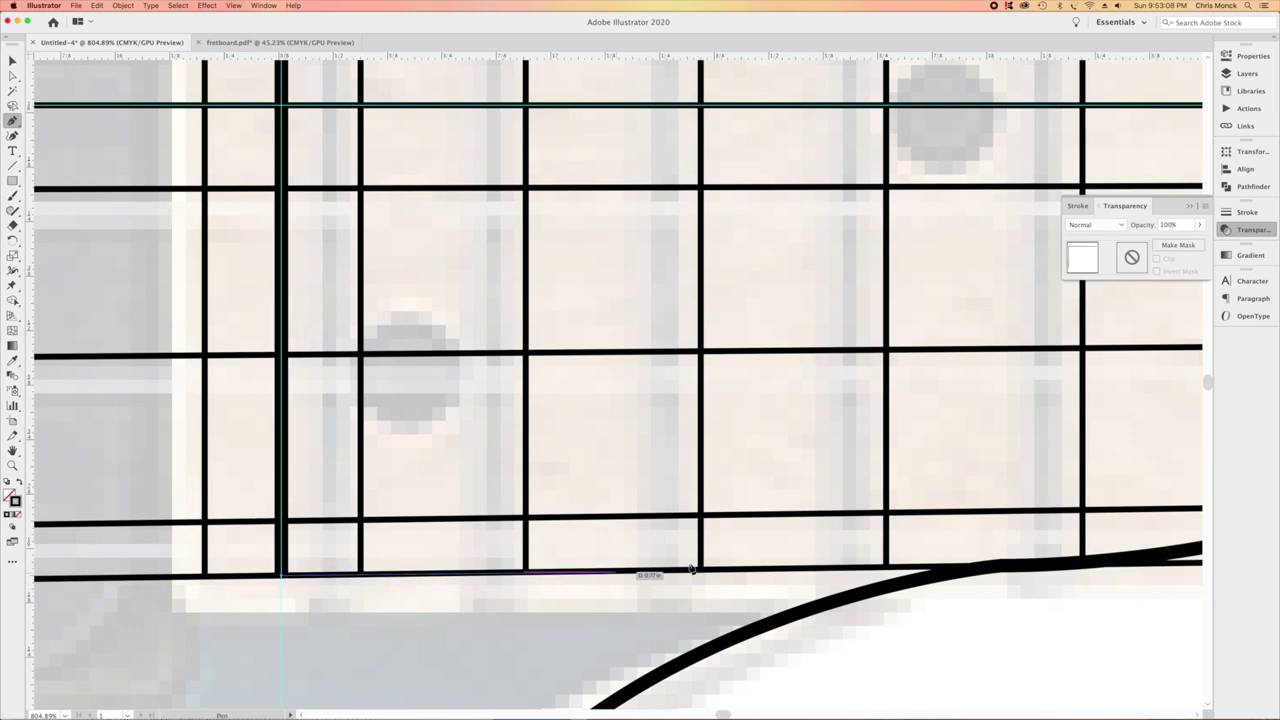
{"action": "left_click", "coordinate": [1001, 568]}
{"action": "left_click", "coordinate": [1010, 638]}
{"action": "key", "text": "super+z"}
{"action": "key", "text": "super+minus"}
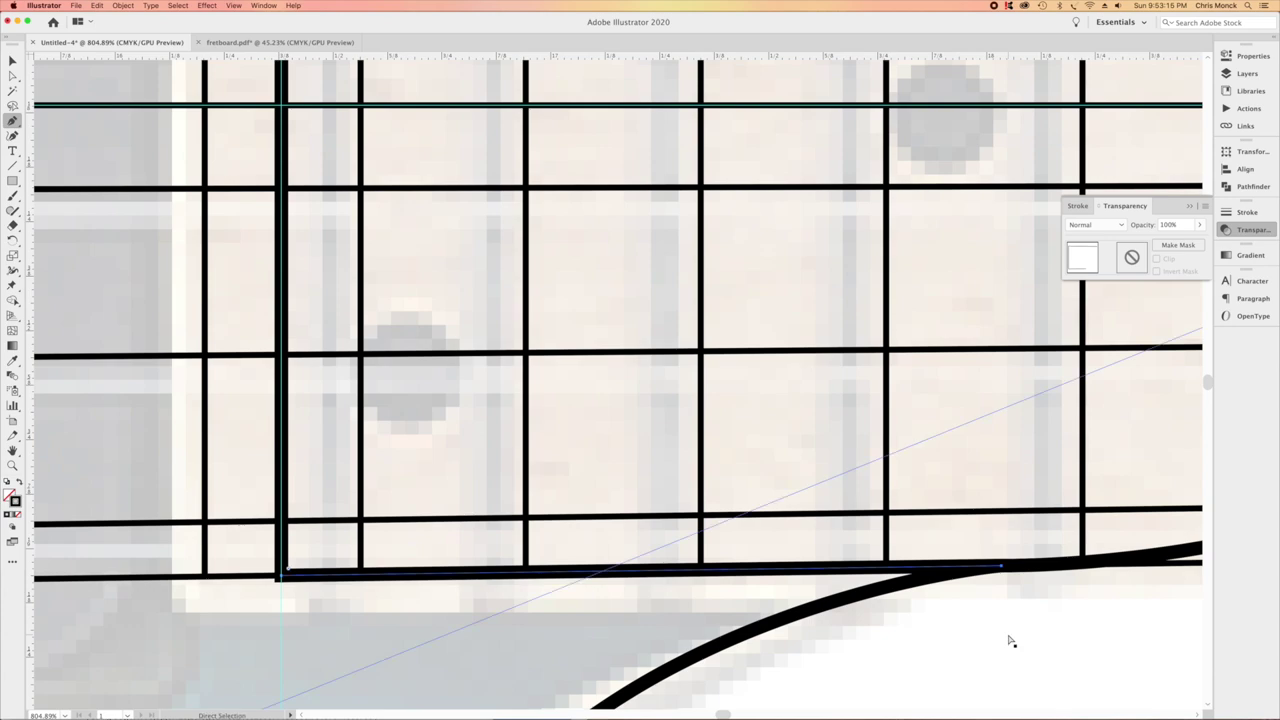
{"action": "key", "text": "super+0"}
{"action": "left_click", "coordinate": [12, 61]}
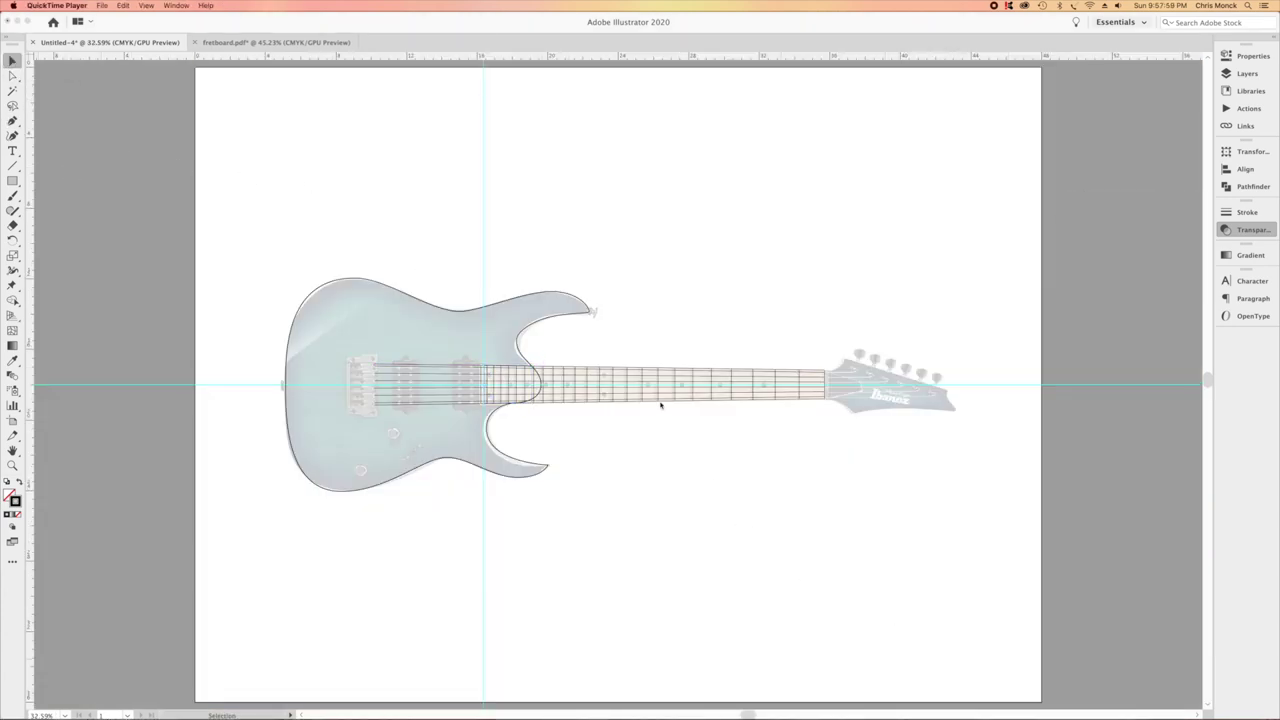
Hide the fretboard overlay and the guitar photo so only the outline remains.
{"action": "left_click", "coordinate": [660, 404]}
{"action": "key", "text": "super+a"}
{"action": "key", "text": "super+3"}
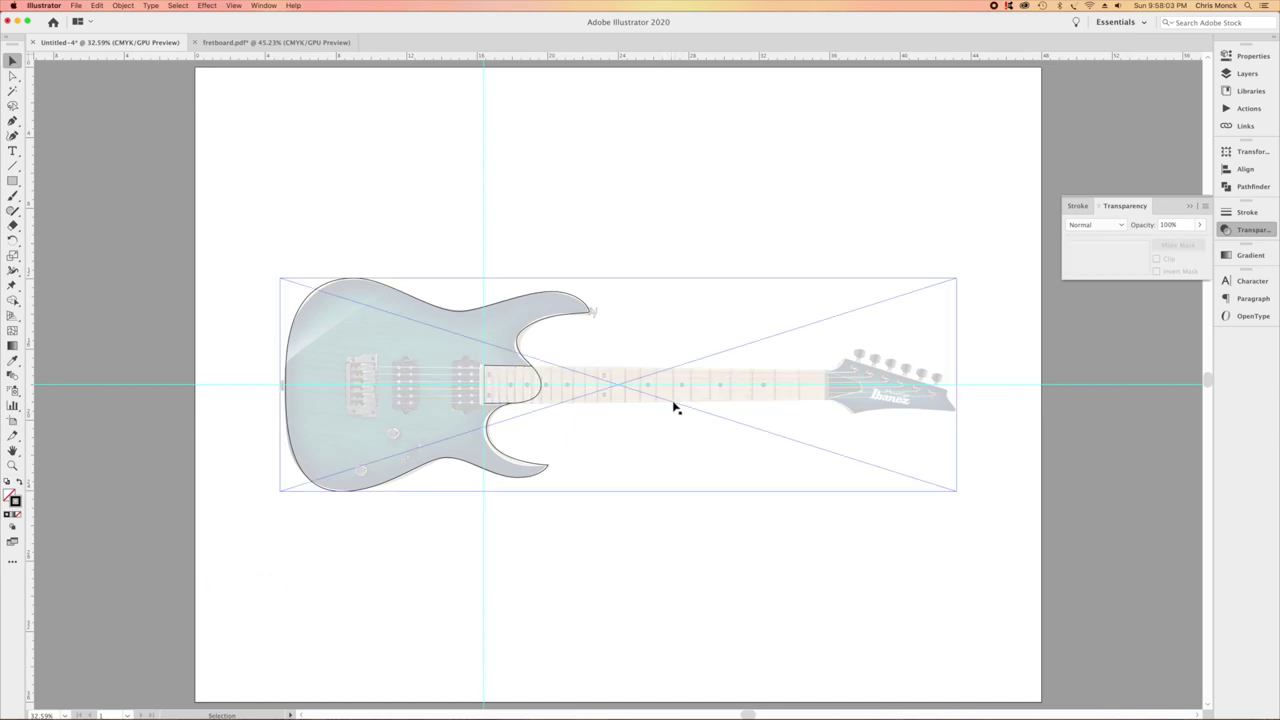
{"action": "left_click", "coordinate": [676, 396]}
{"action": "key", "text": "a"}
{"action": "key", "text": "super+x"}
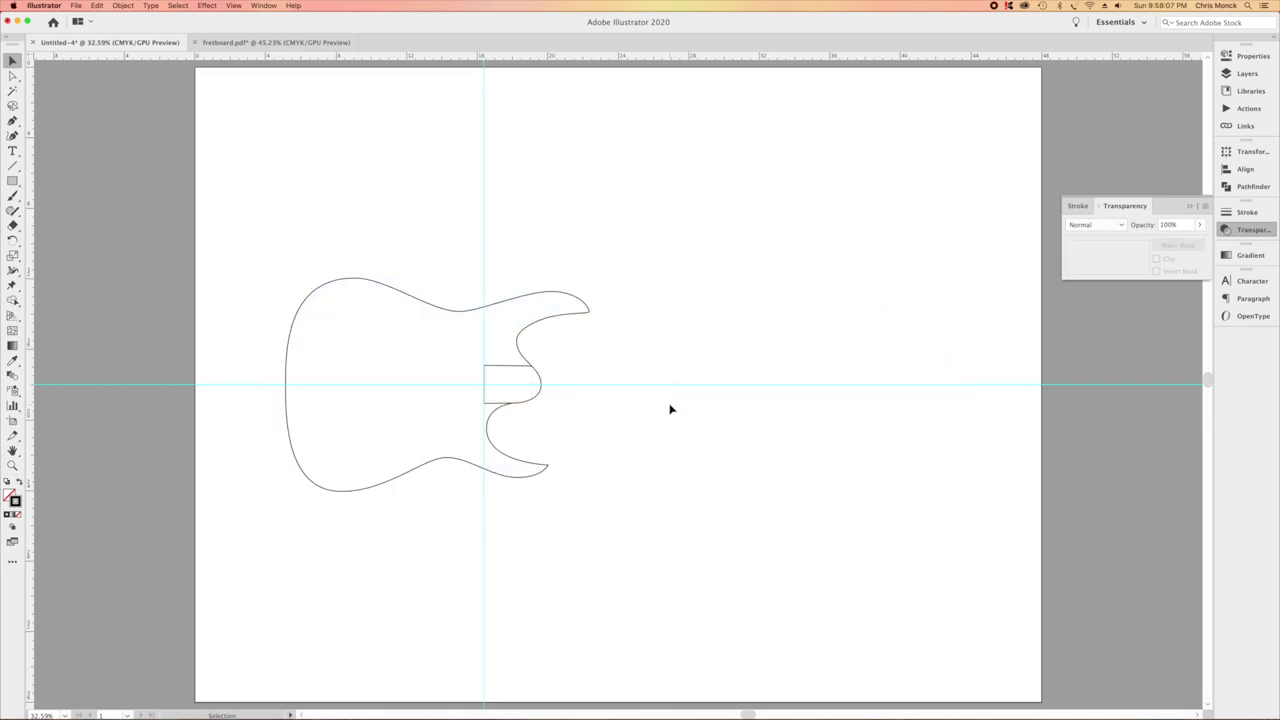
{"action": "left_click", "coordinate": [12, 76]}
Paste a copy of the guitar body outline in place, then hide both outlines.
{"action": "left_click", "coordinate": [543, 388]}
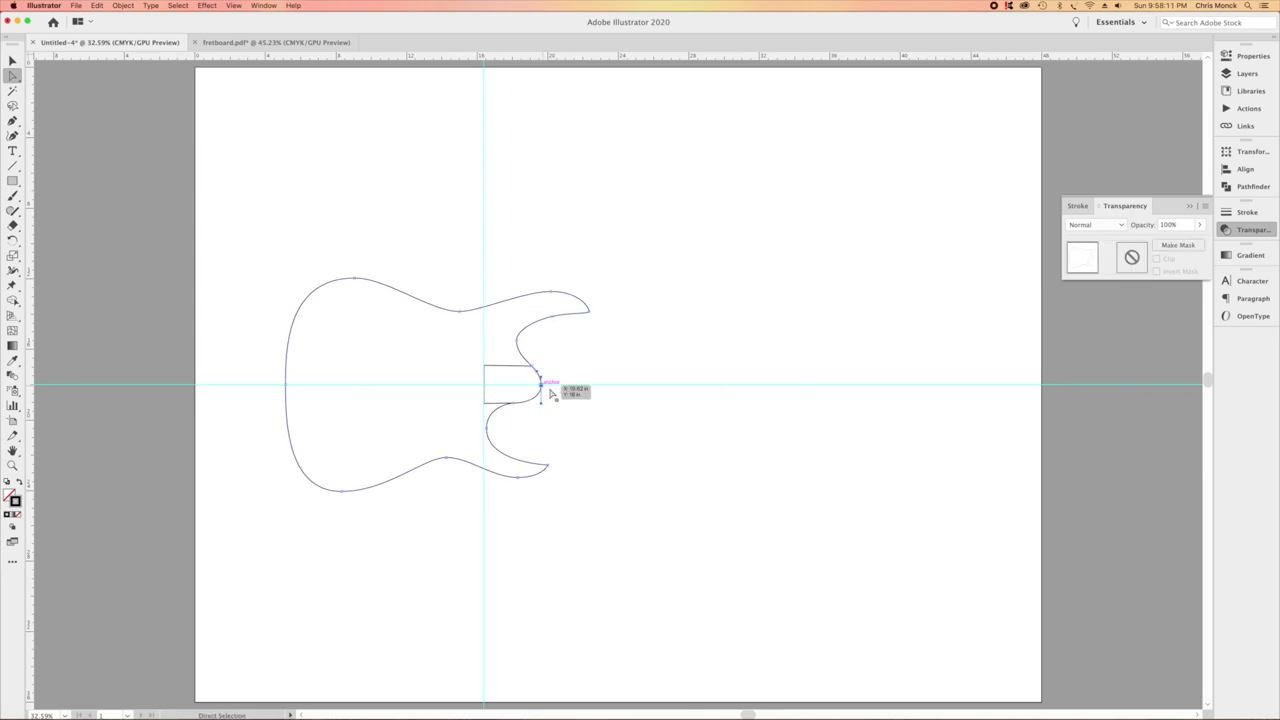
{"action": "key", "text": "v"}
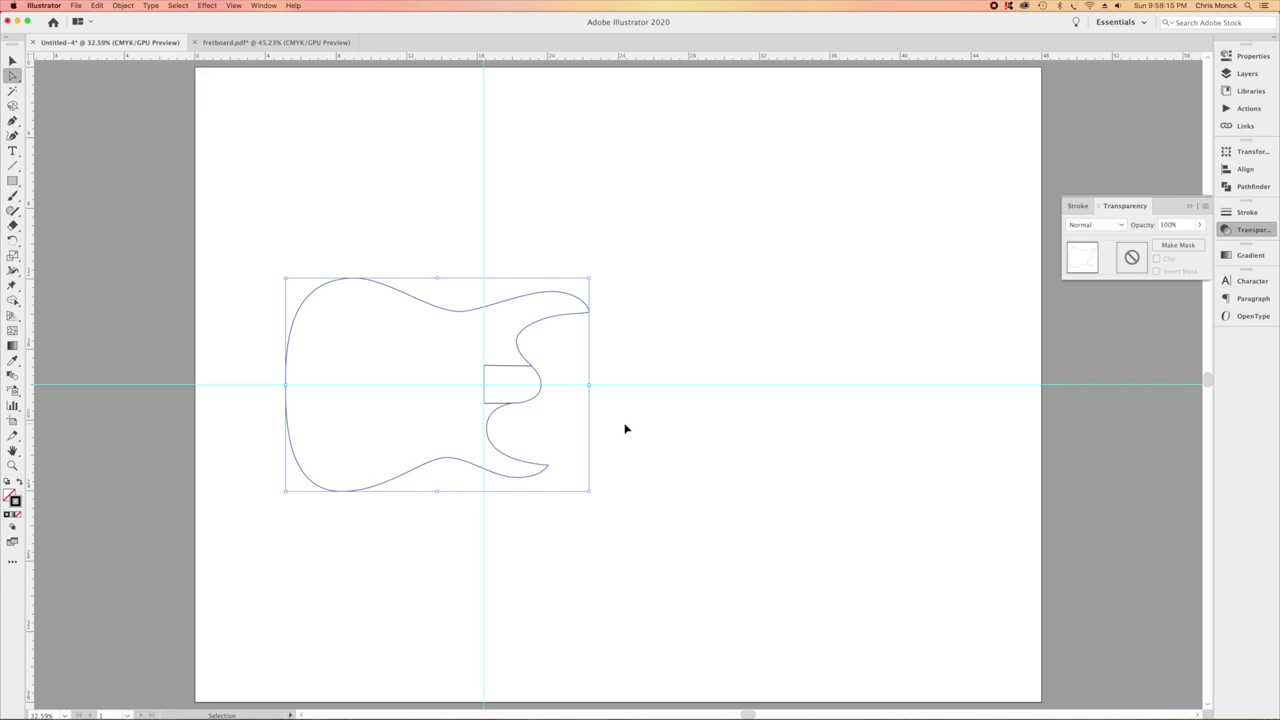
{"action": "key", "text": "super+c"}
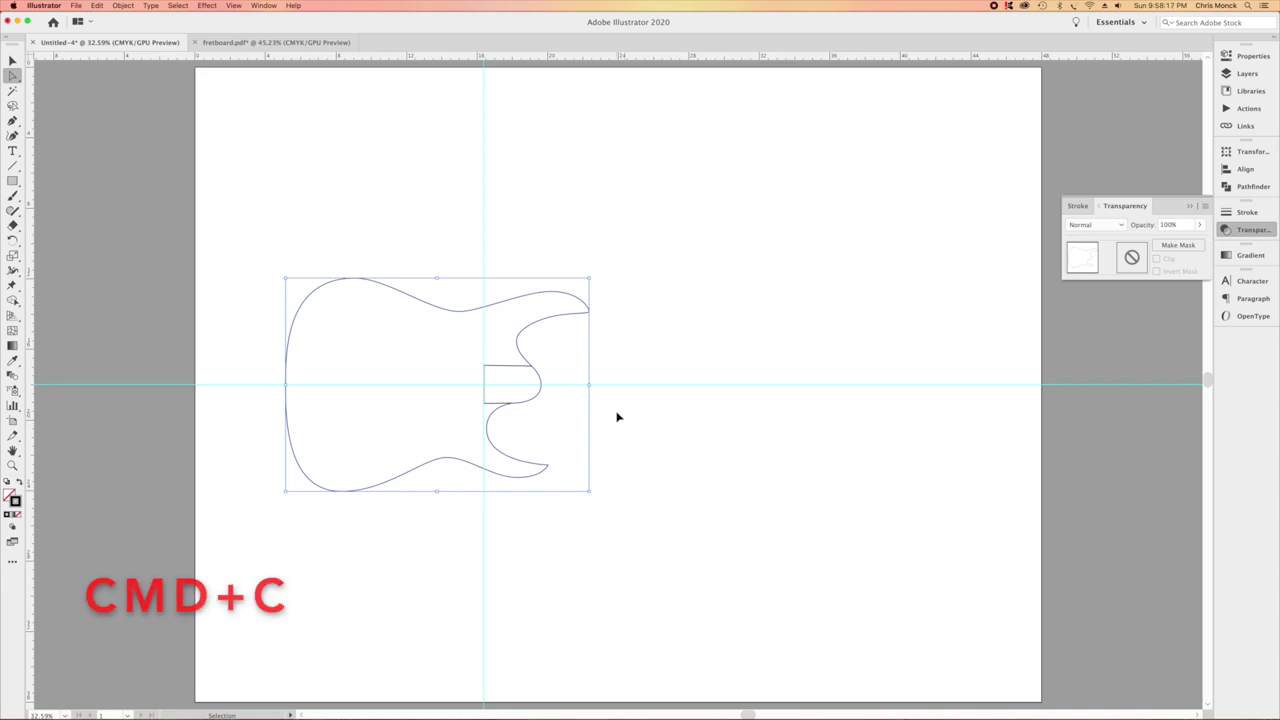
{"action": "key", "text": "super+f"}
{"action": "key", "text": "a"}
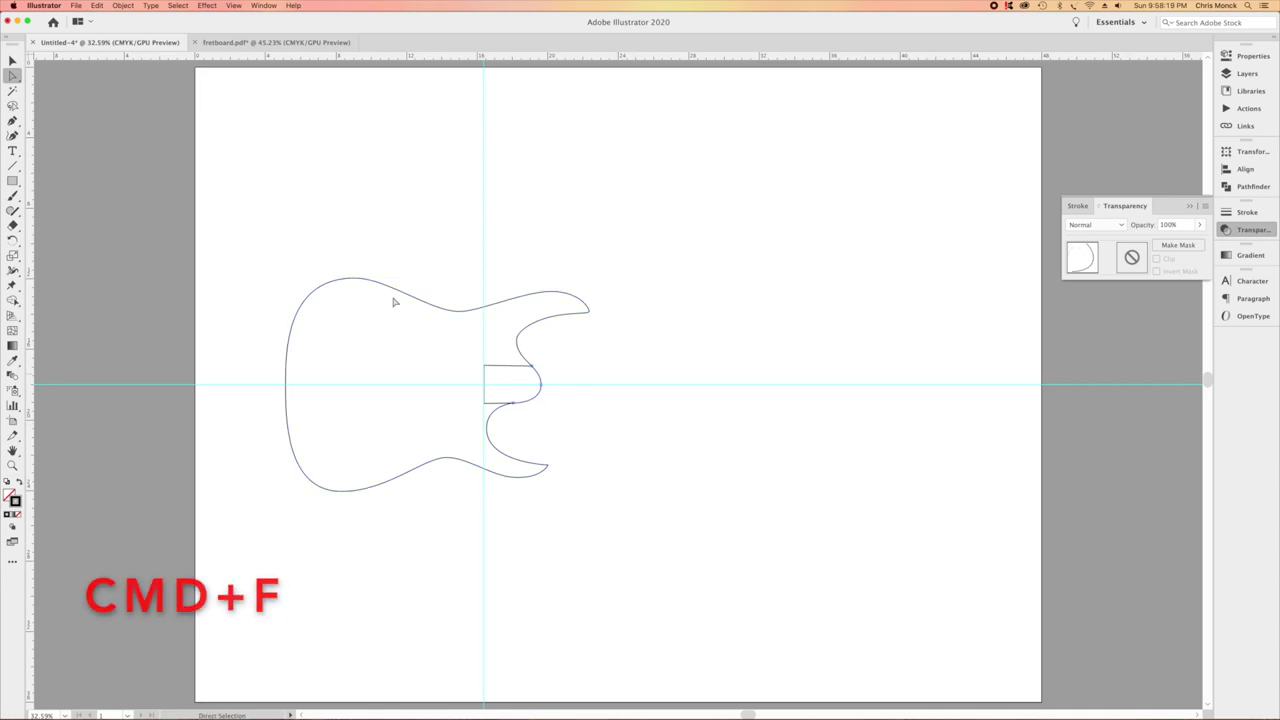
{"action": "key", "text": "v"}
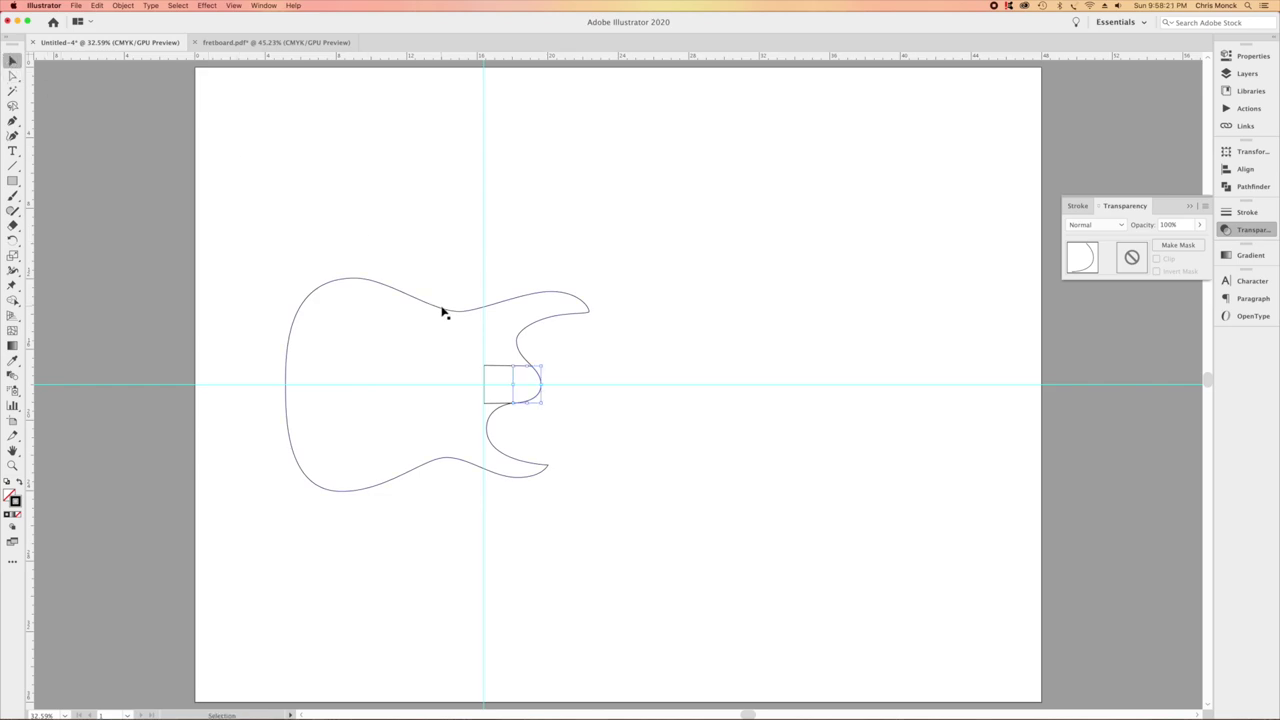
{"action": "left_click", "coordinate": [443, 306]}
{"action": "key", "text": "super+3"}
{"action": "key", "text": "a"}
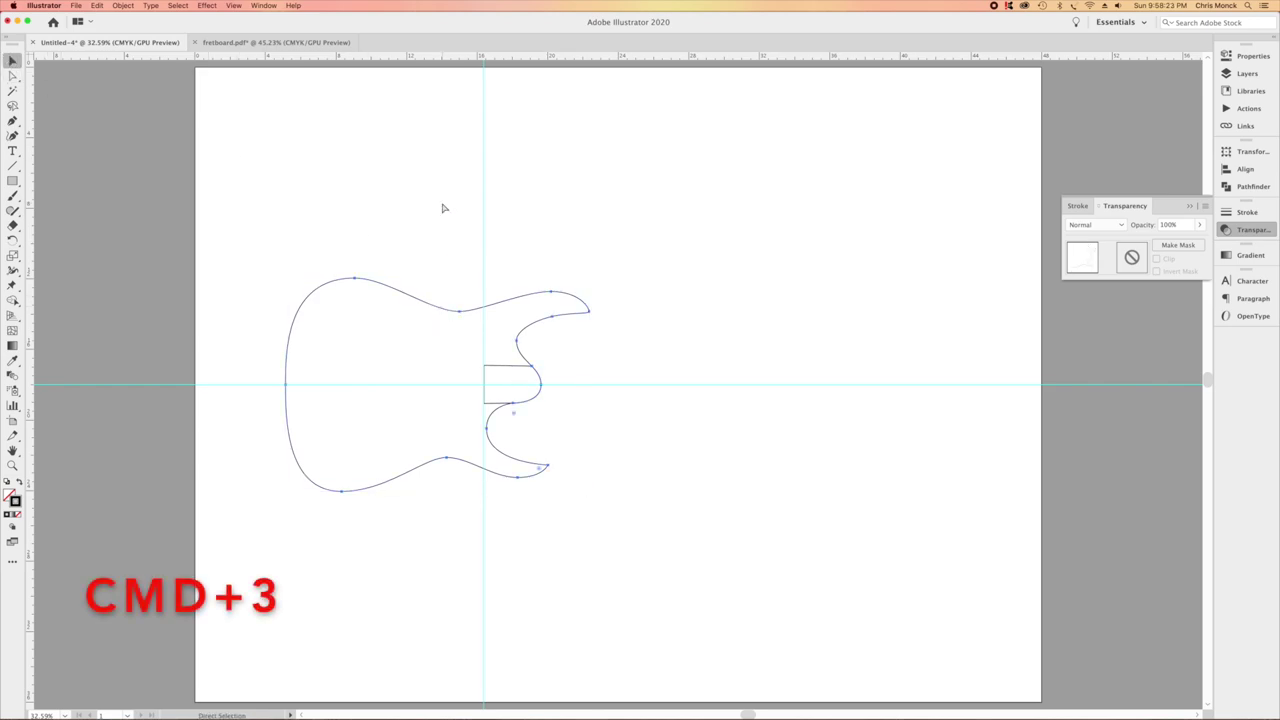
{"action": "key", "text": "super+3"}
{"action": "key", "text": "v"}
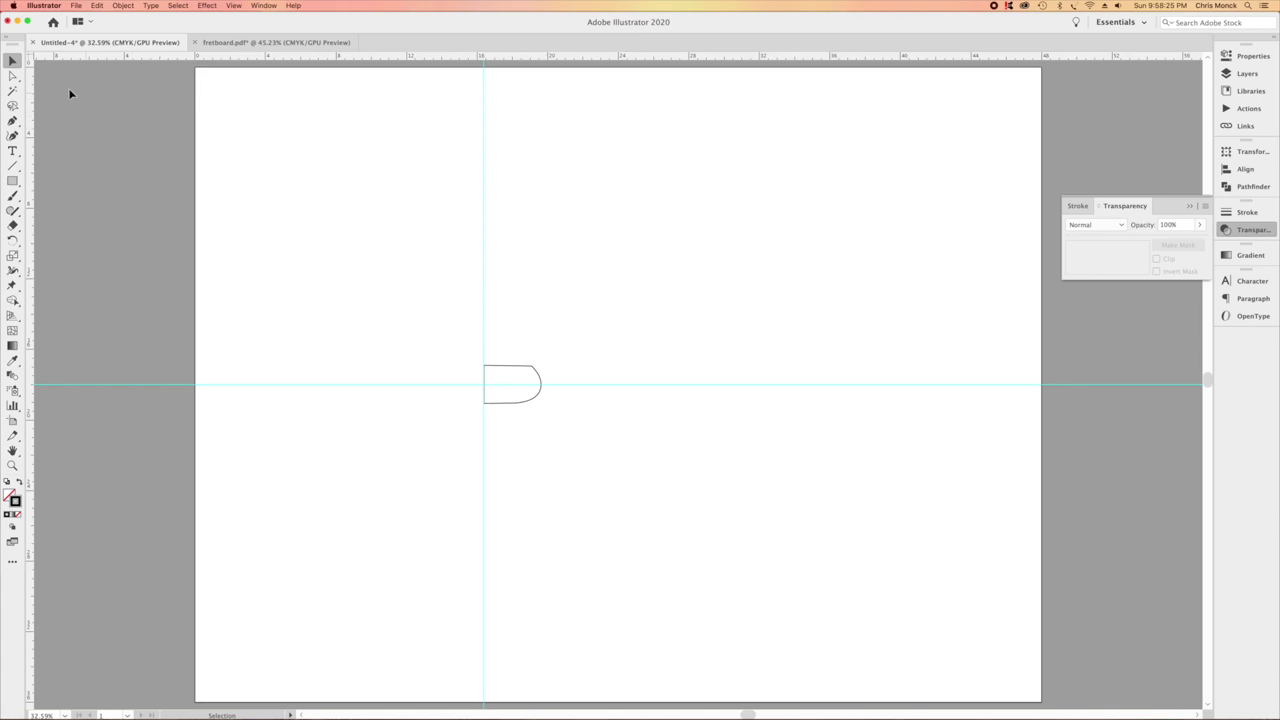
Join the open ends of the D-shaped path into a closed shape and deselect it.
{"action": "left_click", "coordinate": [12, 76]}
{"action": "left_click", "coordinate": [536, 368]}
{"action": "key", "text": "v"}
{"action": "key", "text": "a"}
{"action": "key", "text": "super+j"}
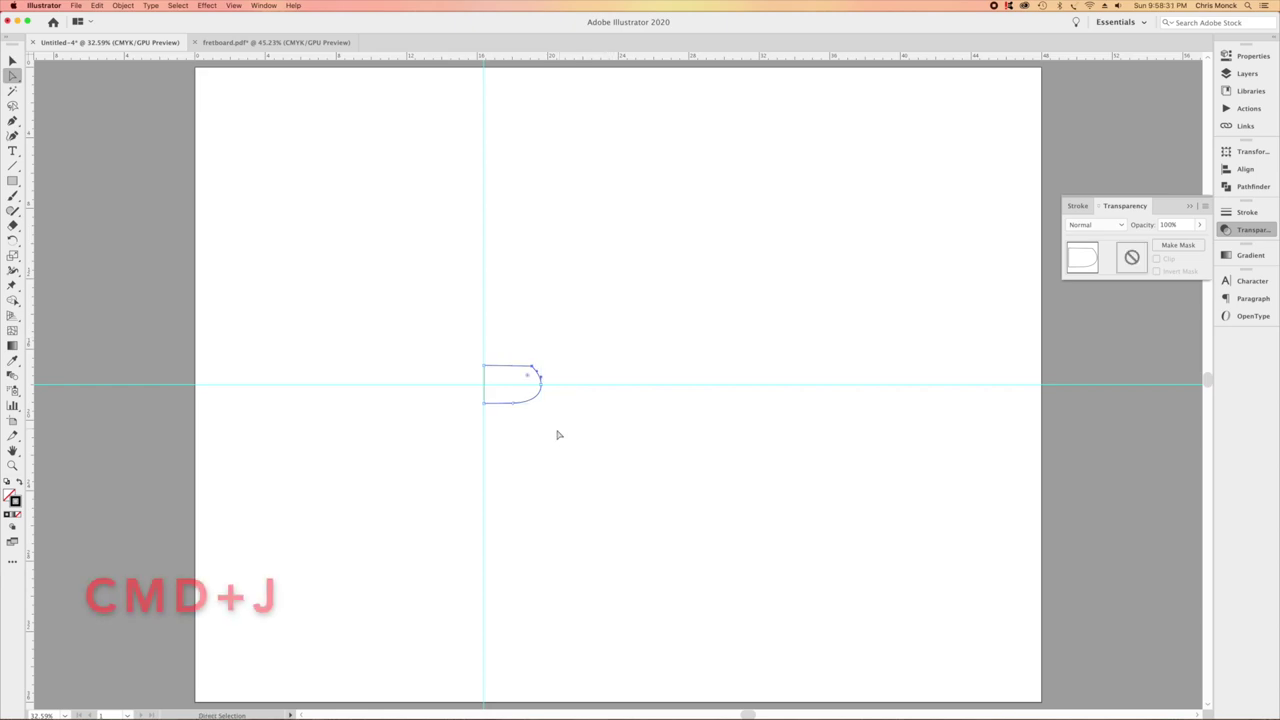
{"action": "left_click", "coordinate": [511, 402]}
{"action": "key", "text": "v"}
{"action": "key", "text": "a"}
{"action": "left_click", "coordinate": [606, 455]}
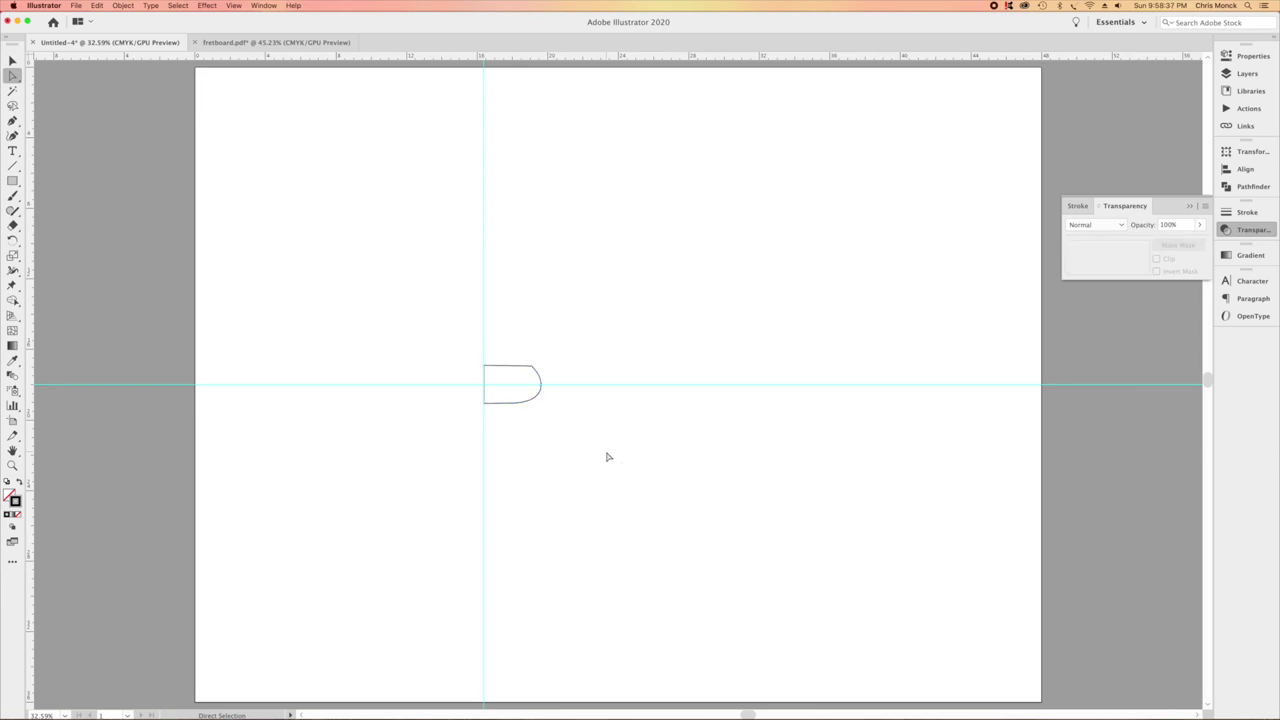
Reveal the hidden guitar reference image and zoom in on the pickups and neck joint.
{"action": "key", "text": "alt+super+3"}
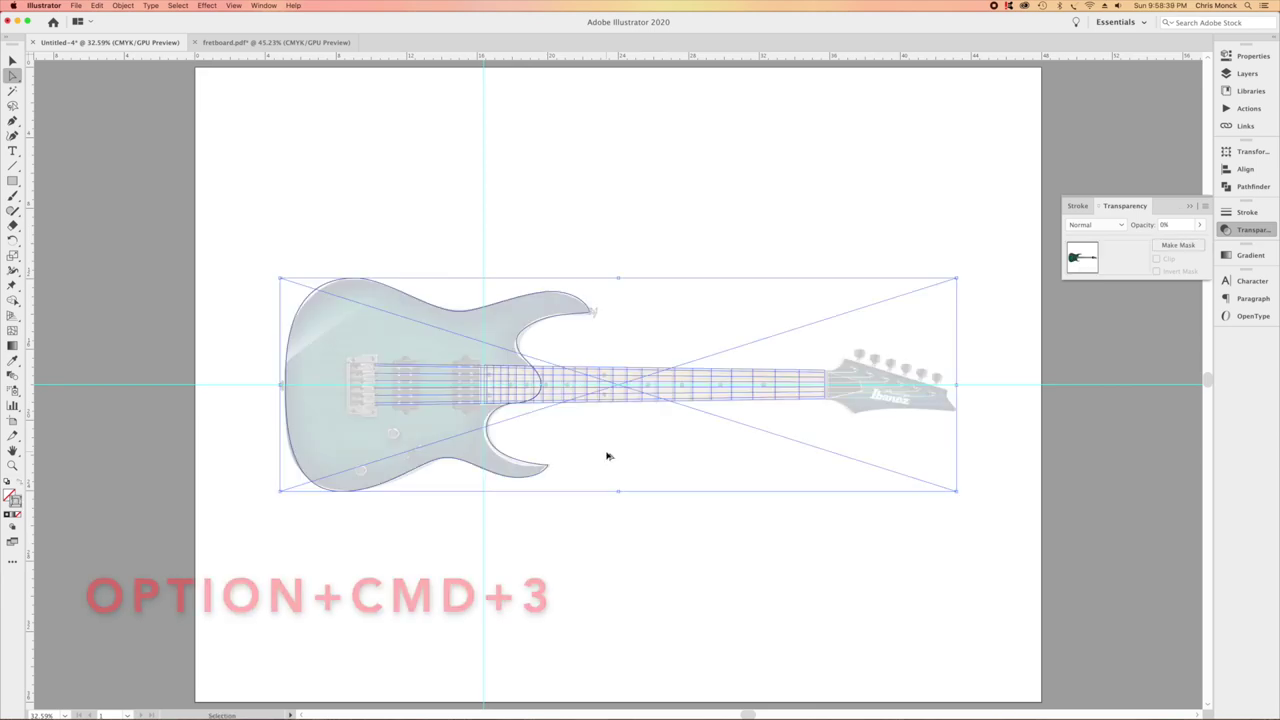
{"action": "left_click", "coordinate": [626, 589]}
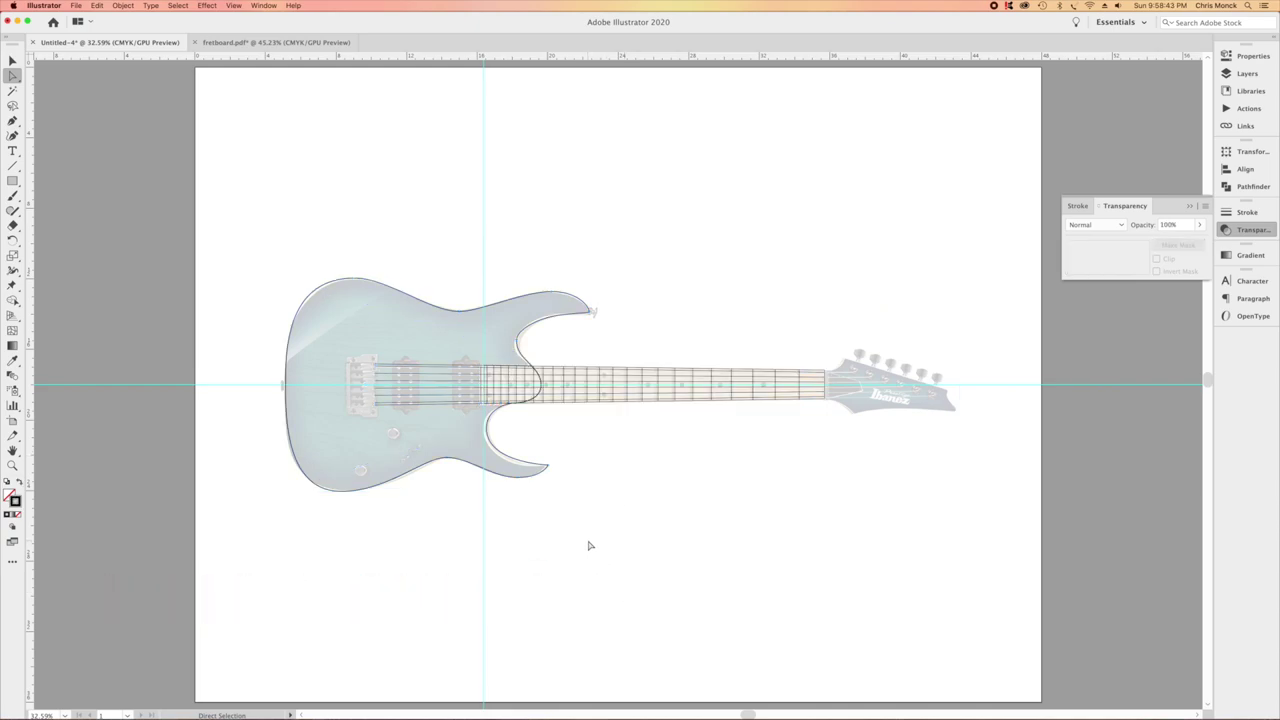
{"action": "left_click_drag", "start_coordinate": [456, 383], "coordinate": [619, 467]}
Draw a 1.625 × 2.875 in rectangle over the neck pickup.
{"action": "key", "text": "a"}
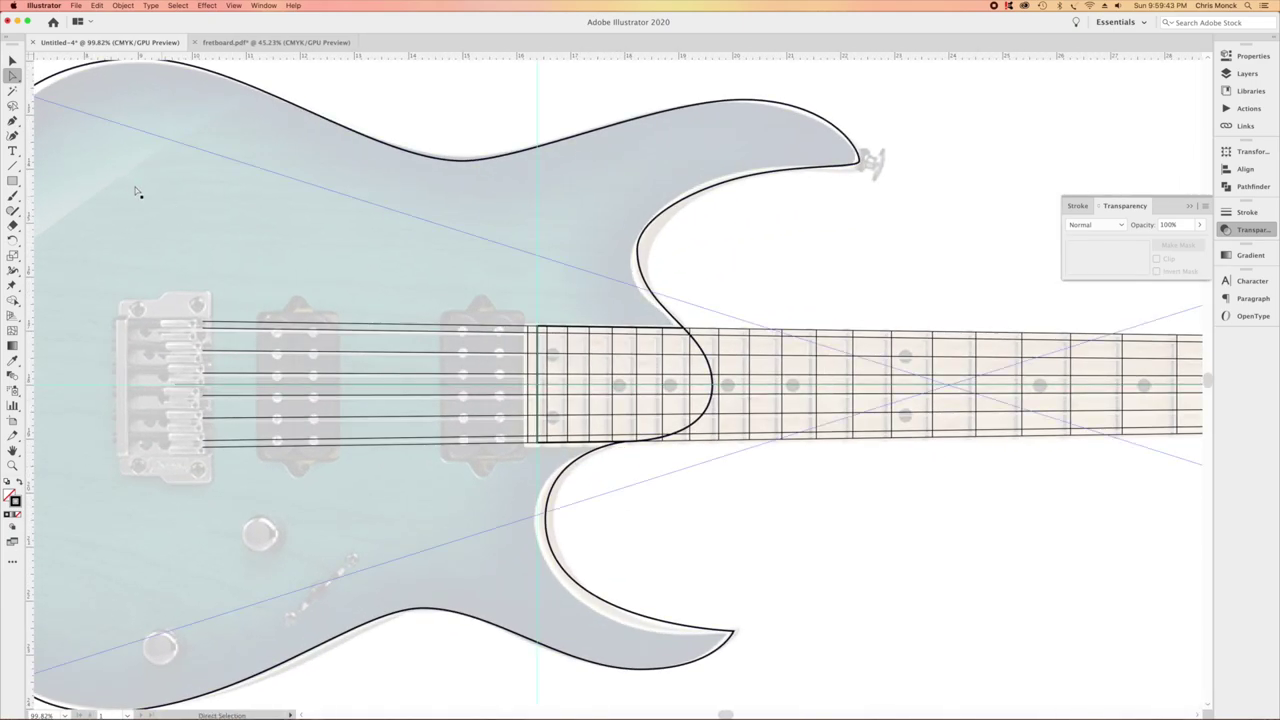
{"action": "left_click", "coordinate": [13, 181]}
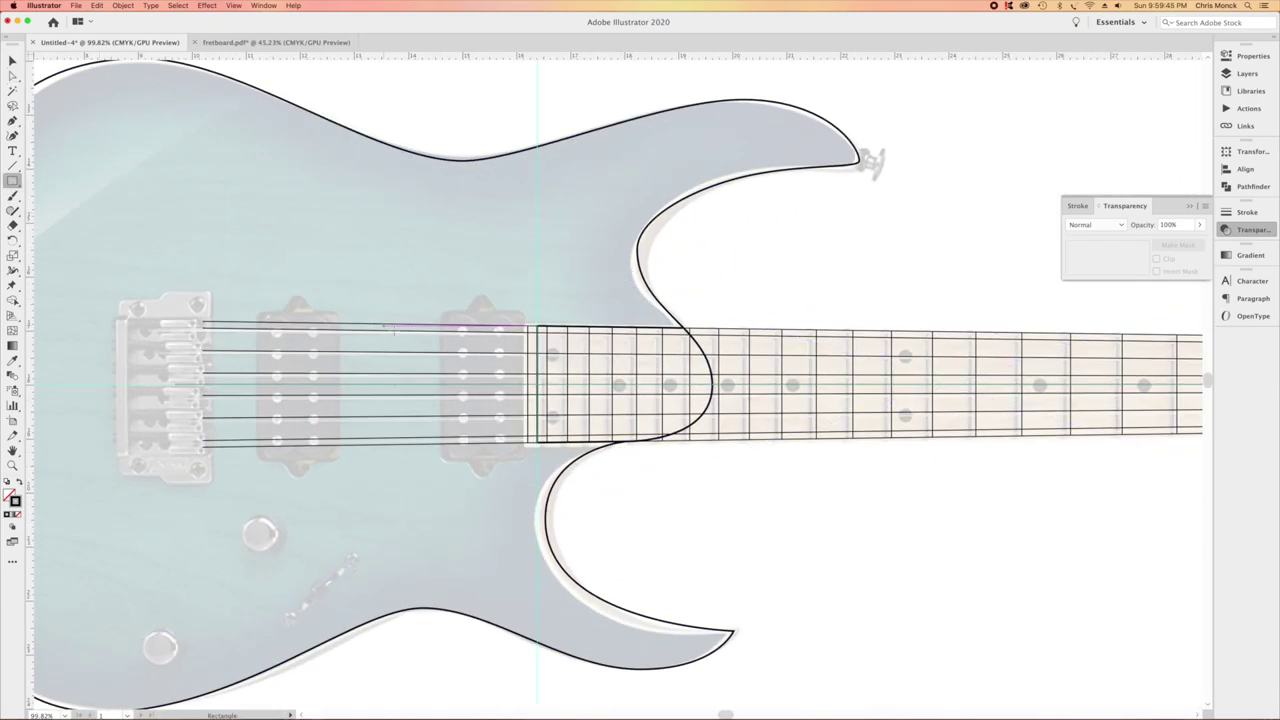
{"action": "left_click", "coordinate": [483, 383], "text": "alt"}
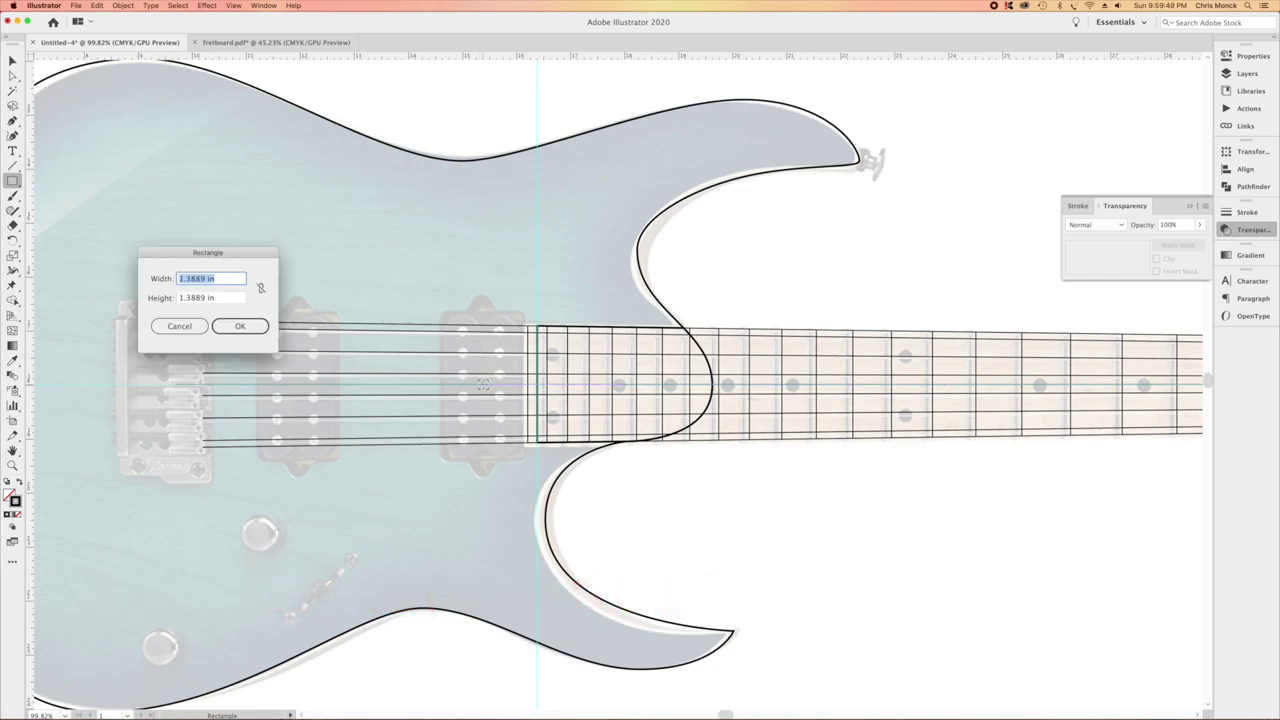
{"action": "type", "text": "1.625"}
{"action": "key", "text": "Tab"}
{"action": "type", "text": "2"}
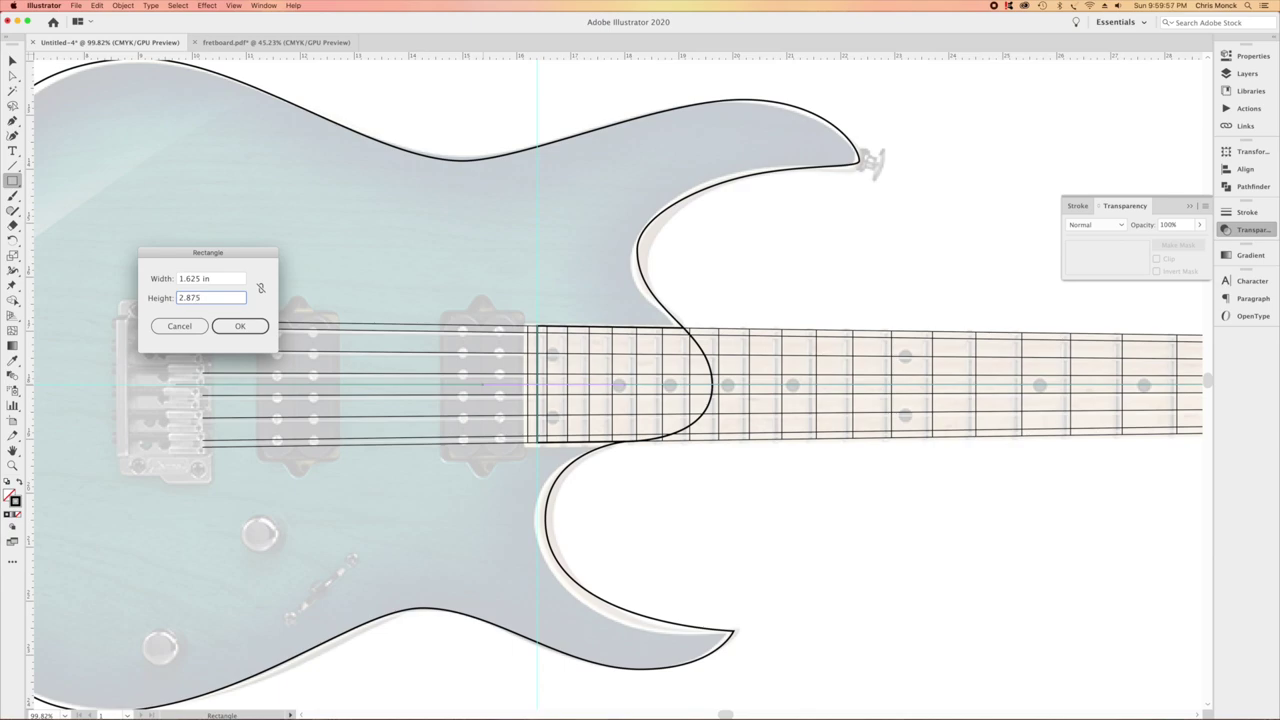
{"action": "key", "text": "Return"}
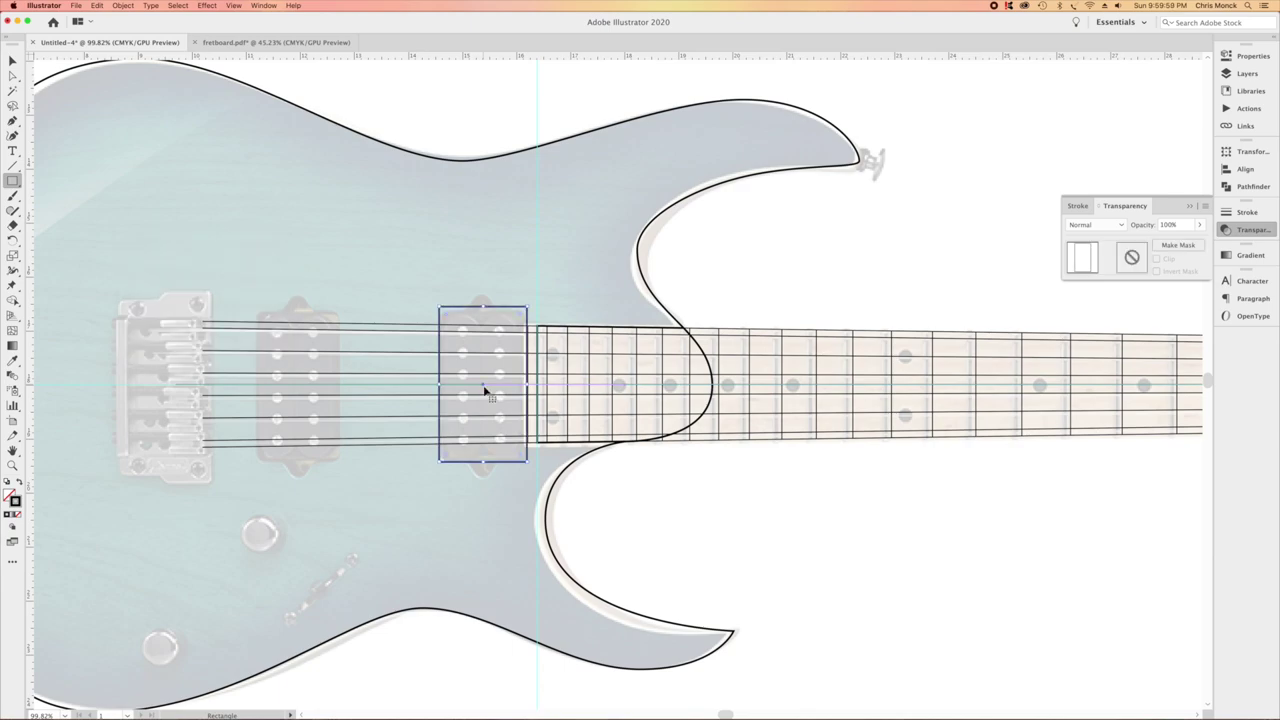
{"action": "left_click", "coordinate": [575, 688]}
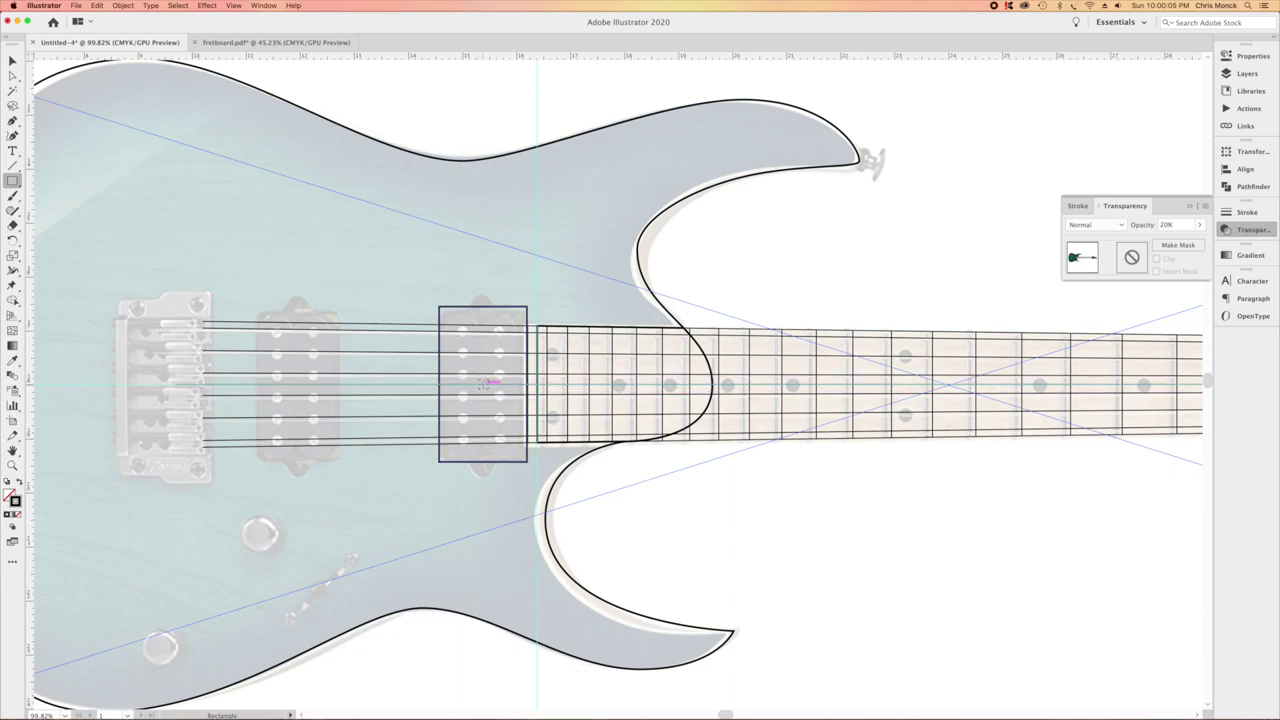
Start a second rectangle at the same spot with a 0.625 in width.
{"action": "left_click", "coordinate": [483, 383]}
{"action": "key", "text": "BackSpace"}
{"action": "key", "text": "Tab"}
Create the 0.625 × 3.5 in rectangle and give it a 0.125 in corner radius.
{"action": "type", "text": "3"}
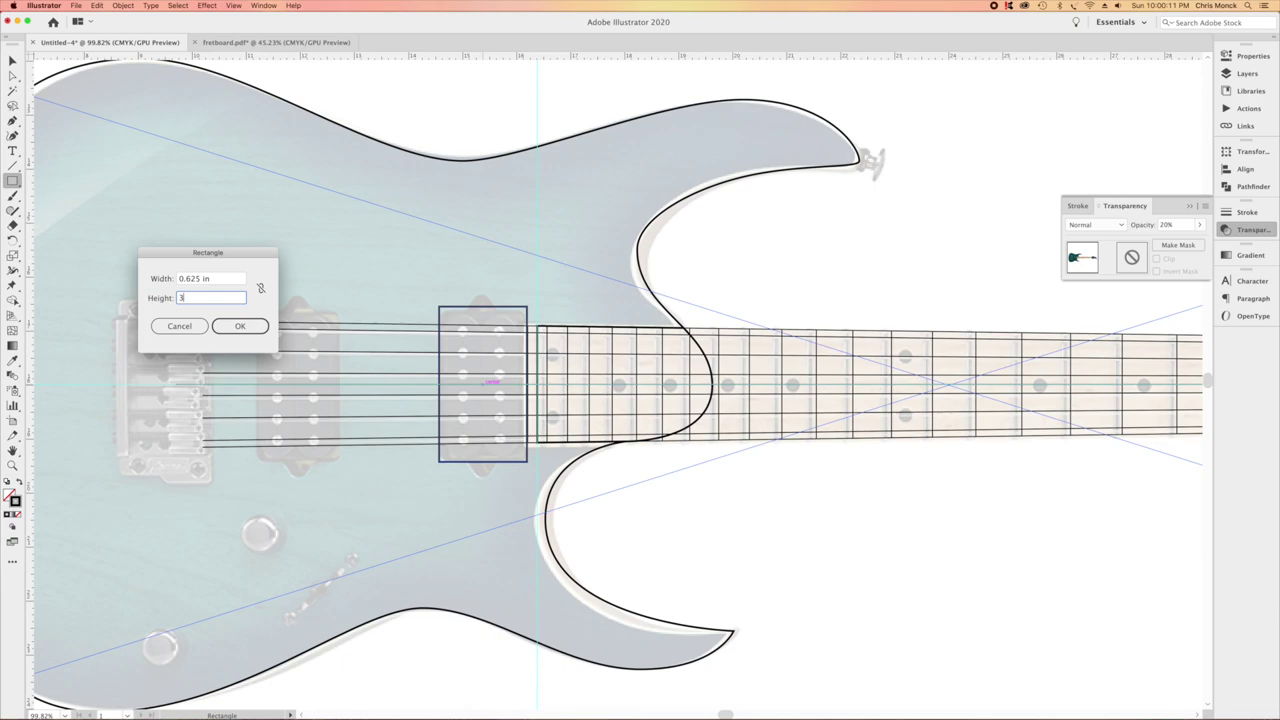
{"action": "key", "text": "Return"}
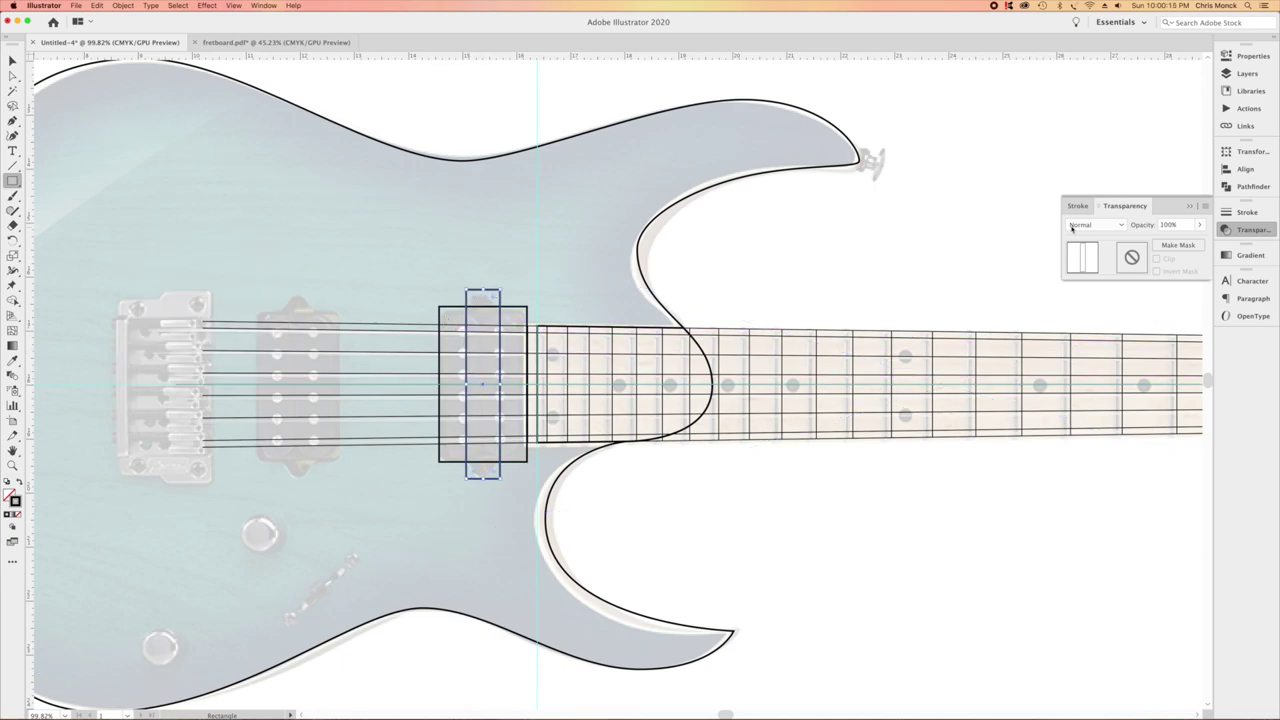
{"action": "left_click", "coordinate": [1248, 60]}
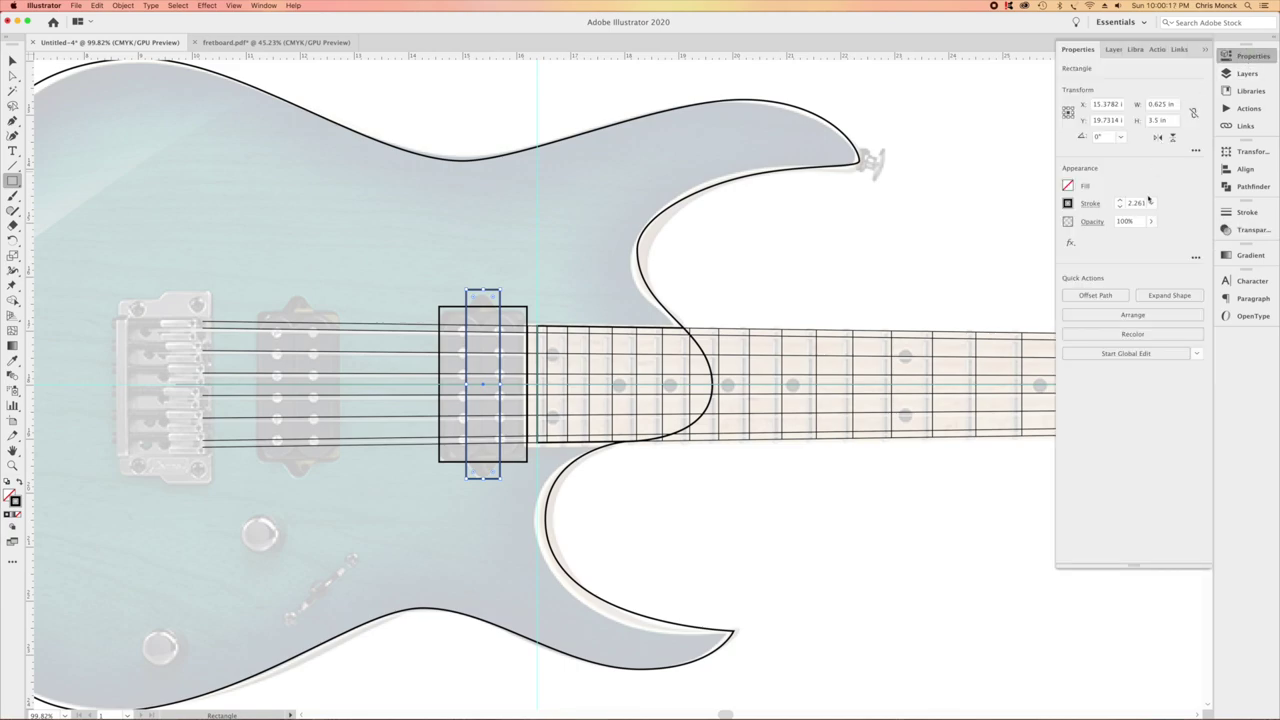
{"action": "left_click", "coordinate": [1195, 151]}
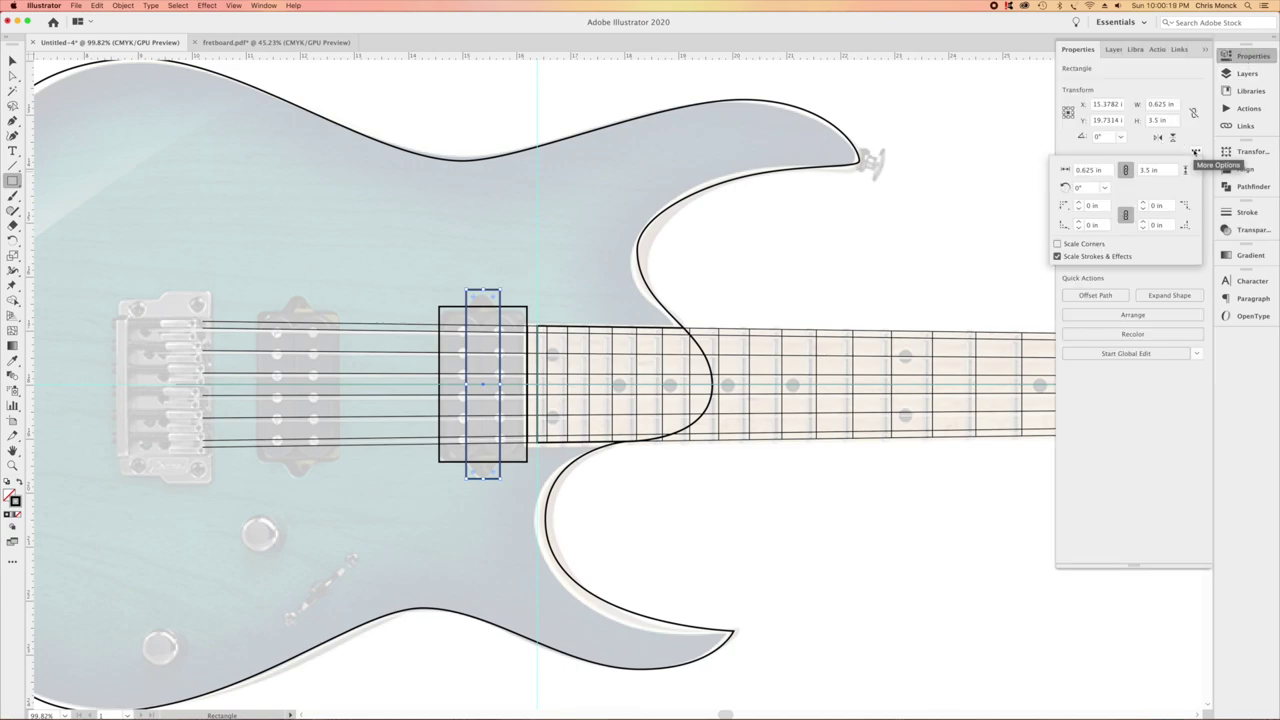
{"action": "left_click", "coordinate": [1089, 206]}
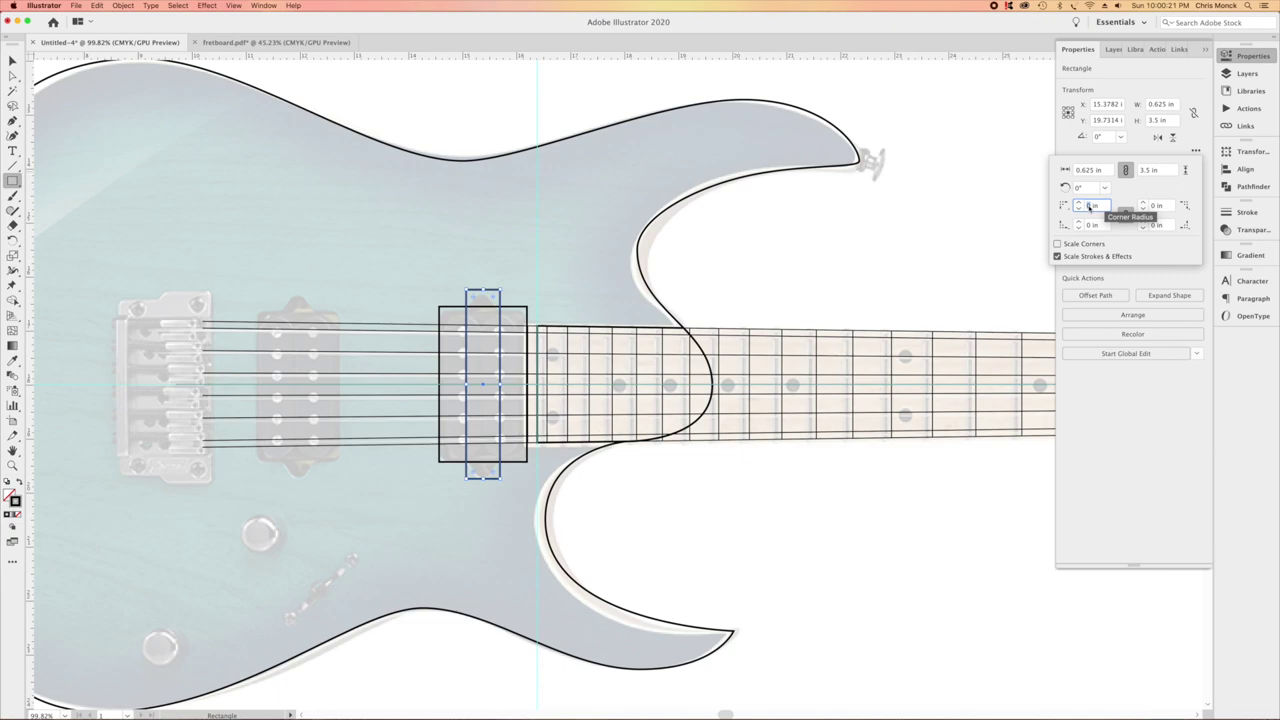
{"action": "type", "text": ".25"}
{"action": "key", "text": "Return"}
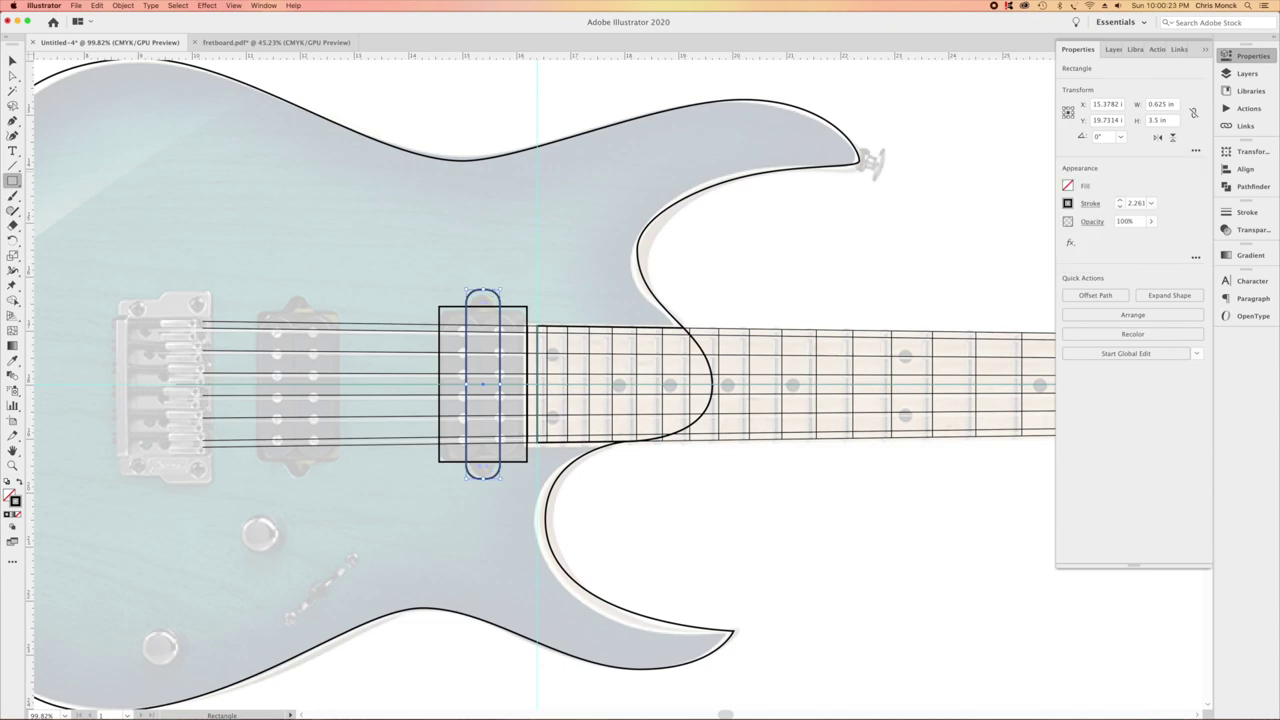
{"action": "key", "text": "super+z"}
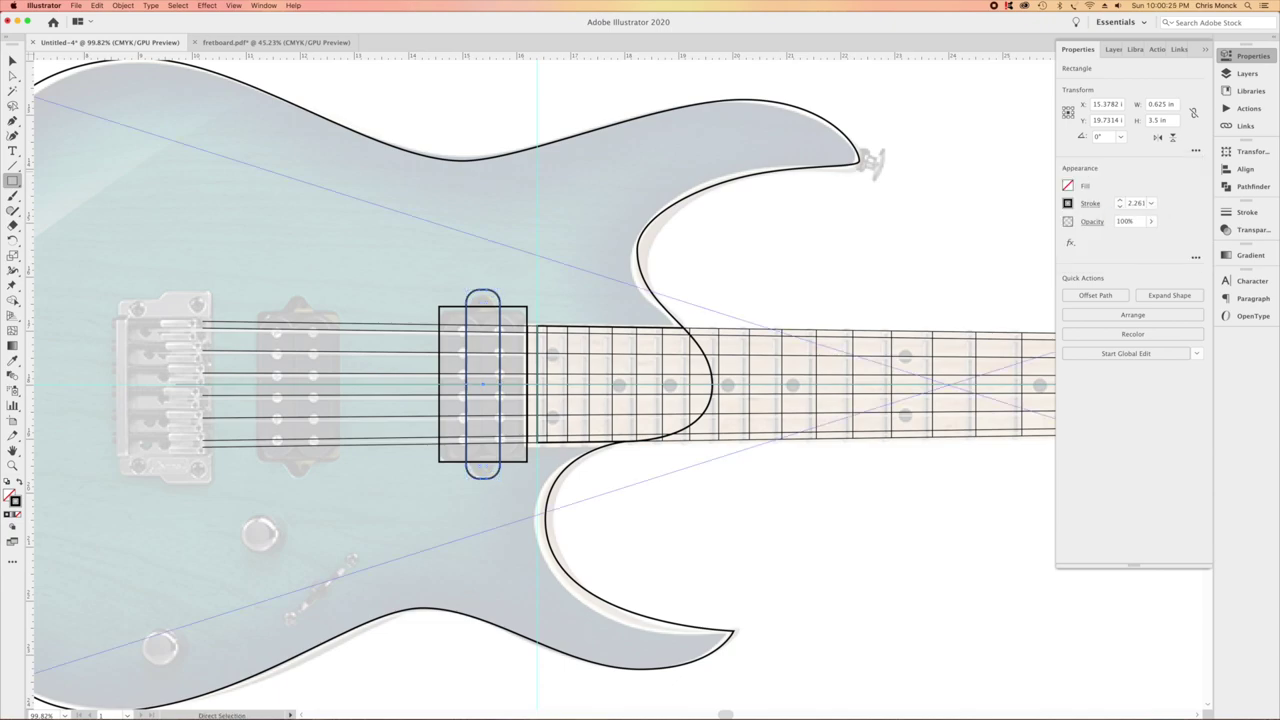
{"action": "left_click", "coordinate": [1195, 151]}
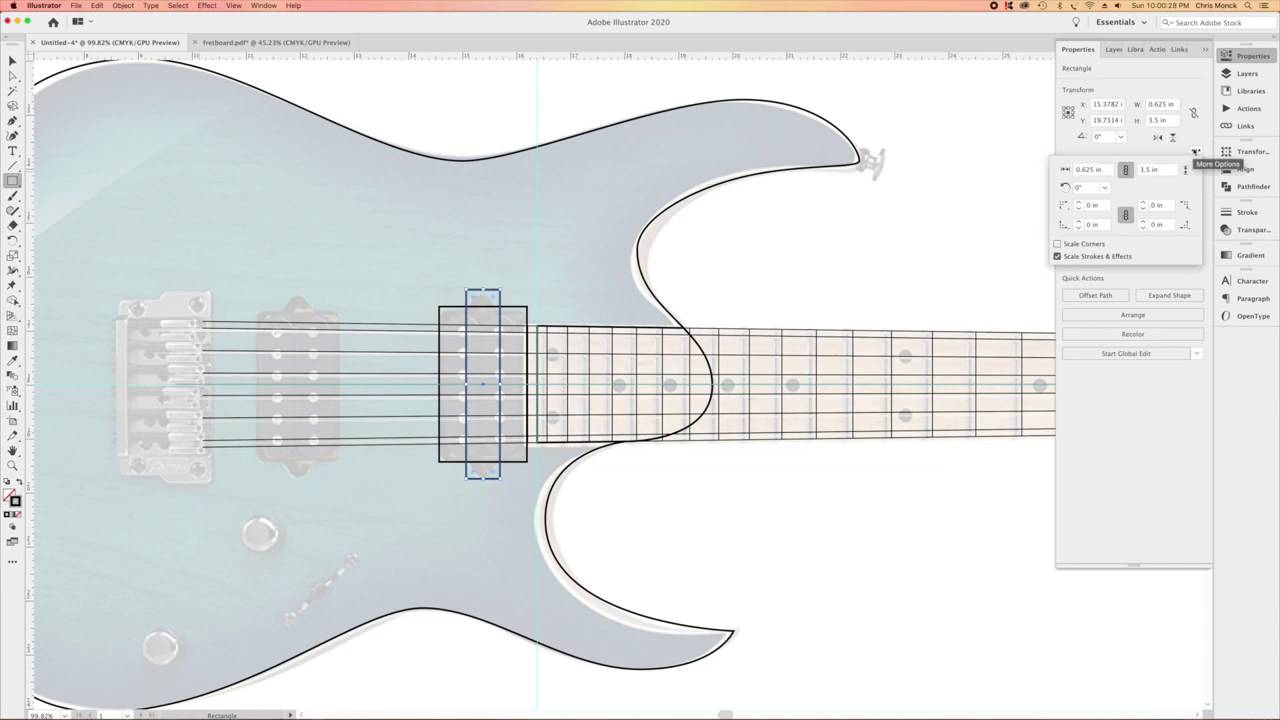
{"action": "left_click", "coordinate": [1089, 206]}
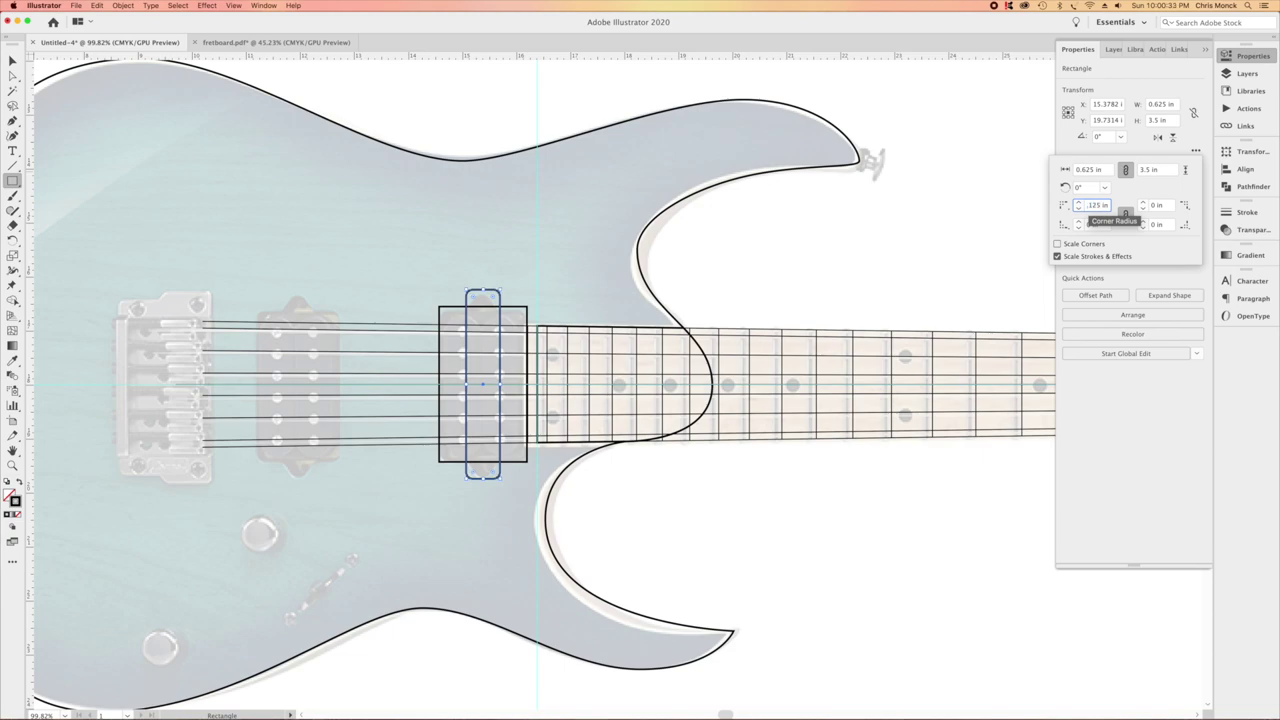
{"action": "key", "text": "Return"}
Round the wider pickup rectangle's corners to 0.125 in as well.
{"action": "key", "text": "a"}
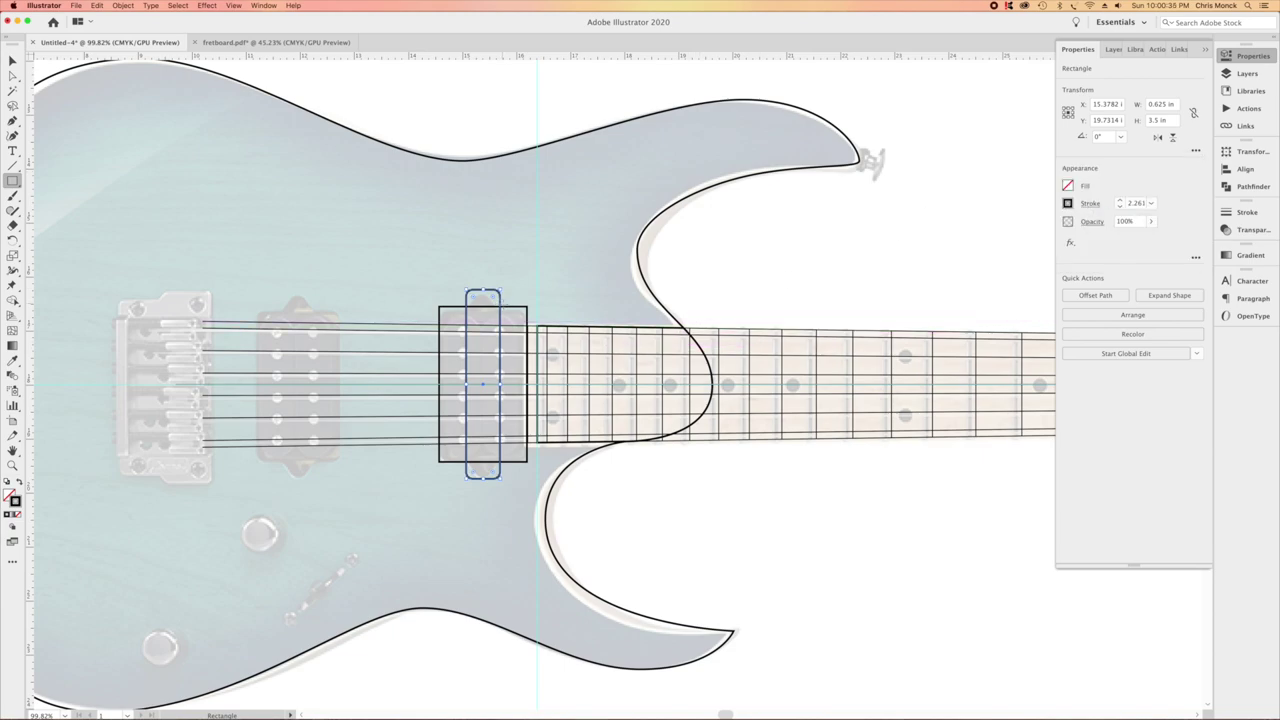
{"action": "left_click", "coordinate": [520, 313]}
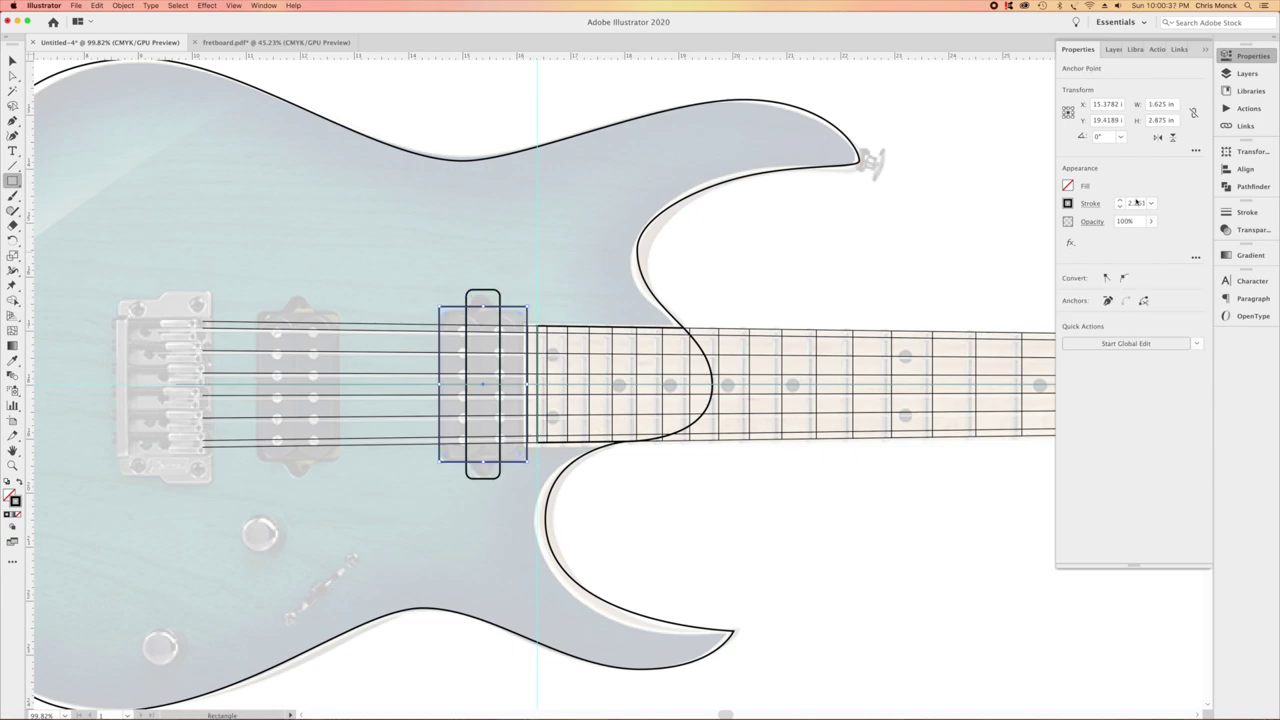
{"action": "left_click", "coordinate": [1195, 150]}
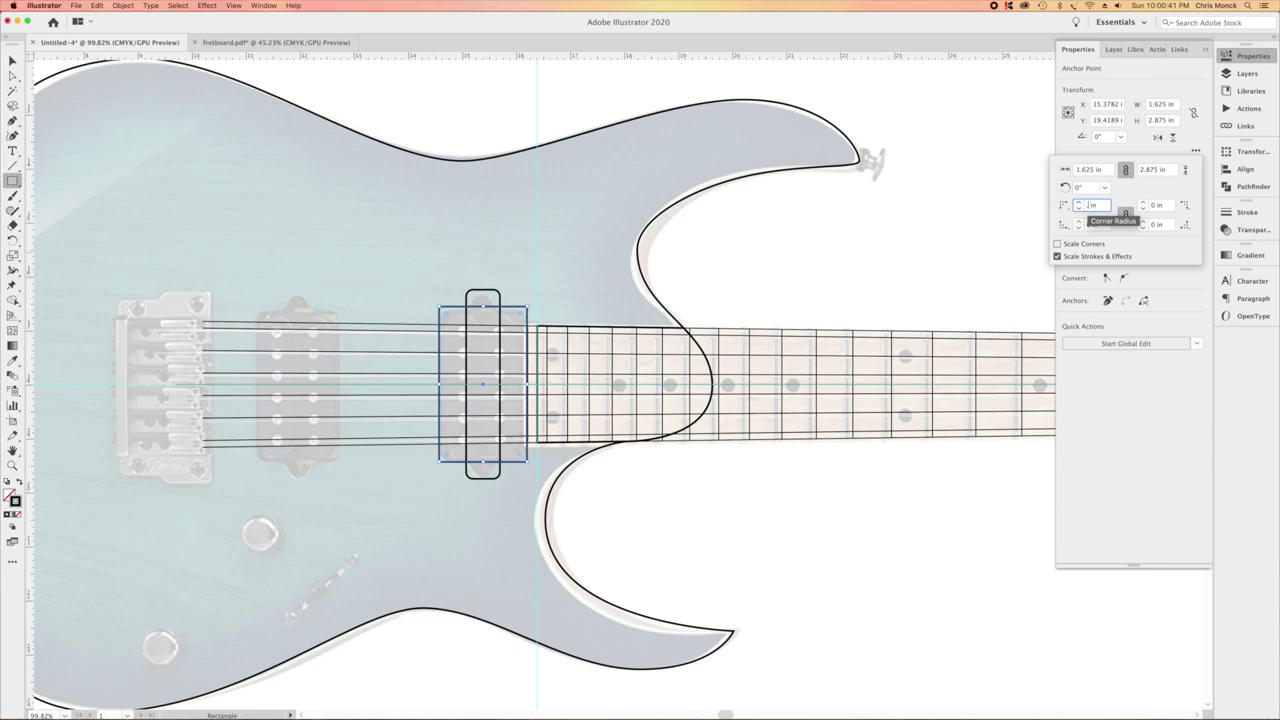
{"action": "key", "text": "Return"}
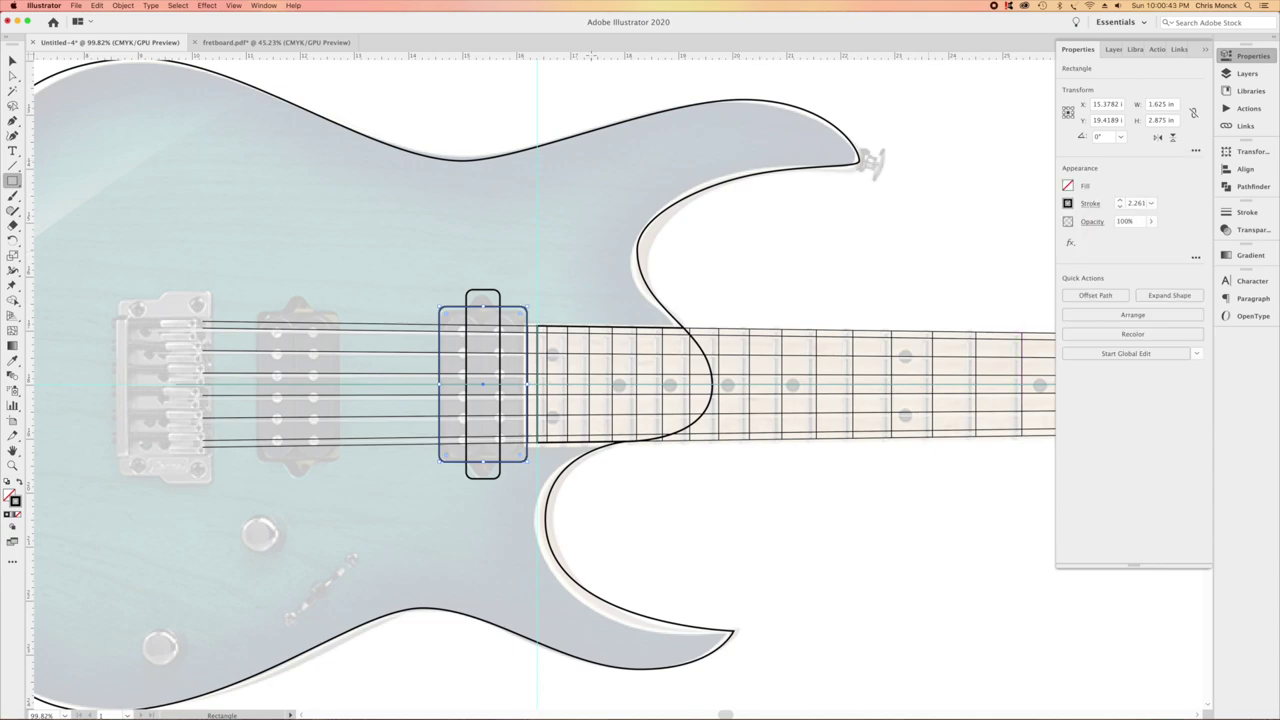
Unite the wide and narrow rectangles into a single pickup outline with Pathfinder.
{"action": "left_click", "coordinate": [12, 61]}
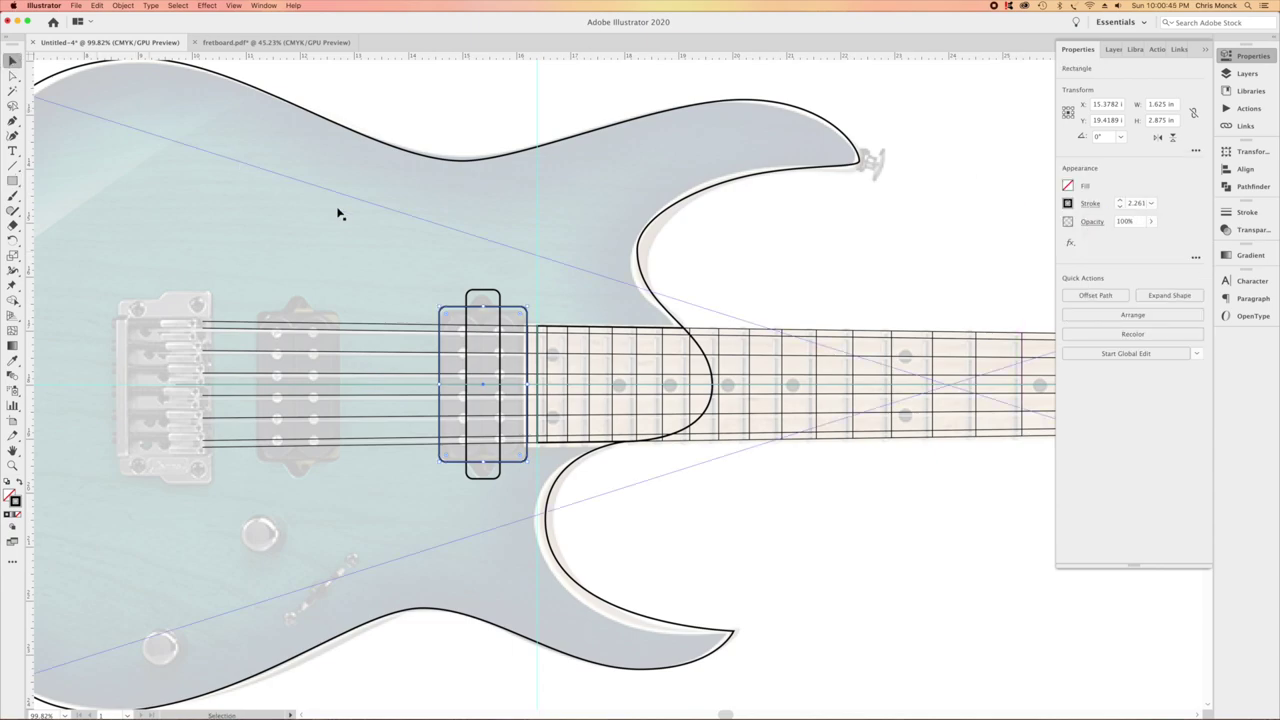
{"action": "left_click", "coordinate": [483, 291], "text": "shift"}
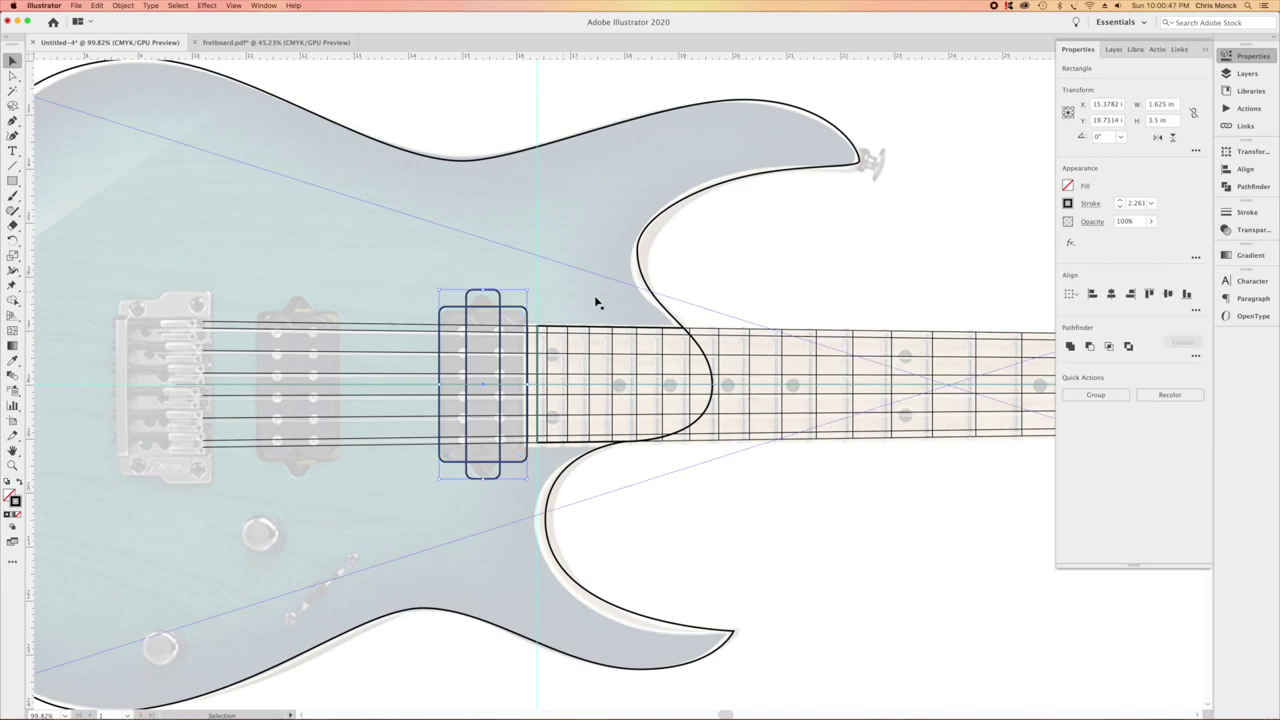
{"action": "left_click", "coordinate": [1069, 346]}
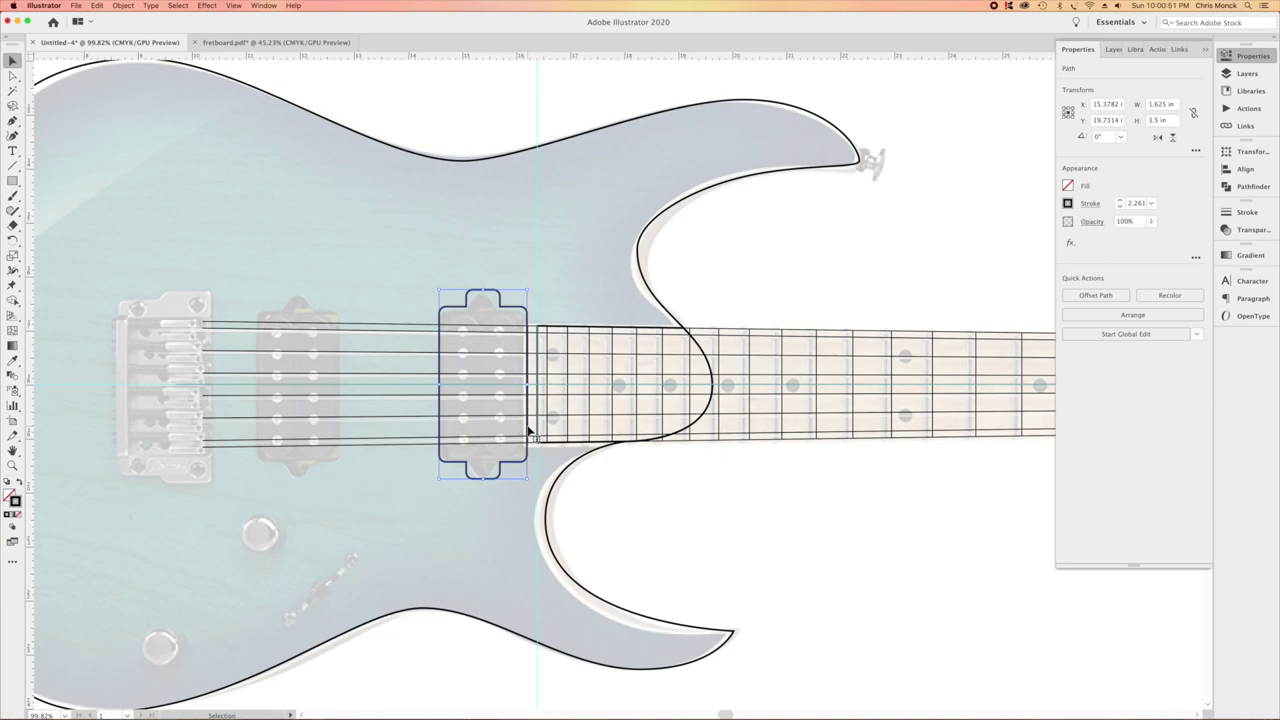
Drag a copy of the pickup outline left onto the bridge pickup and fit the artboard.
{"action": "left_click_drag", "start_coordinate": [527, 430], "coordinate": [352, 430]}
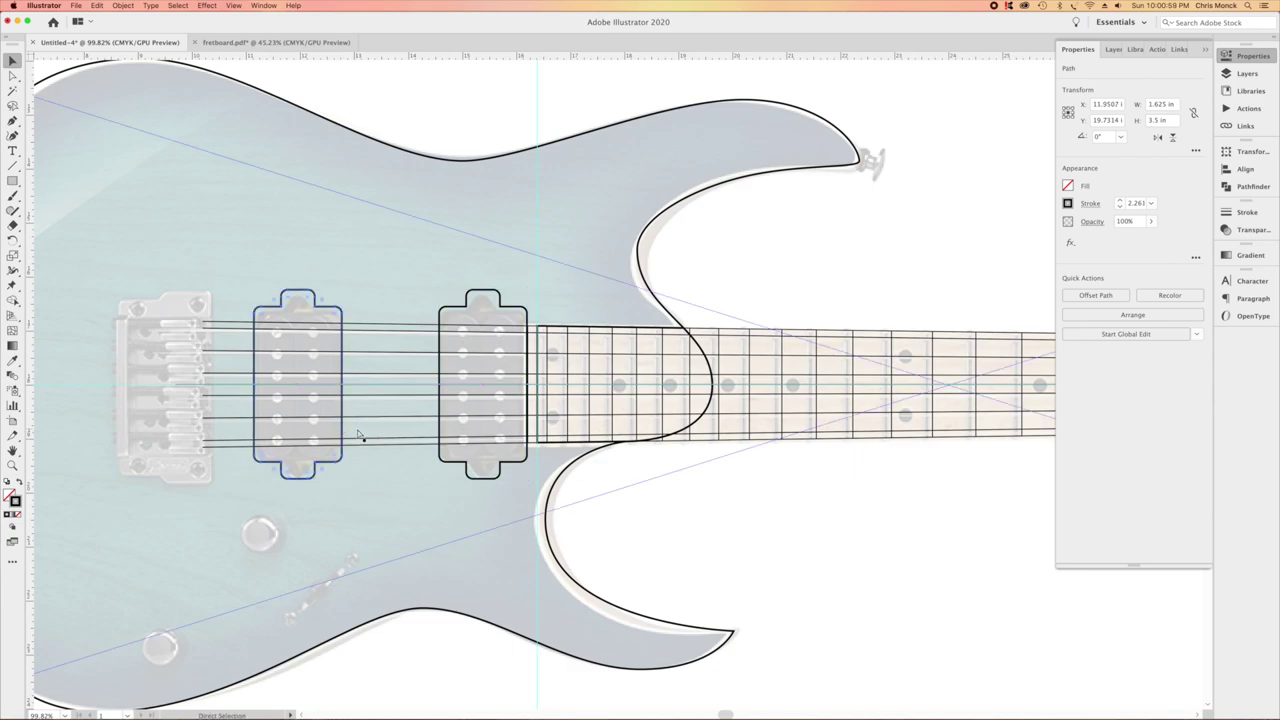
{"action": "key", "text": "super+0"}
{"action": "left_click", "coordinate": [406, 583]}
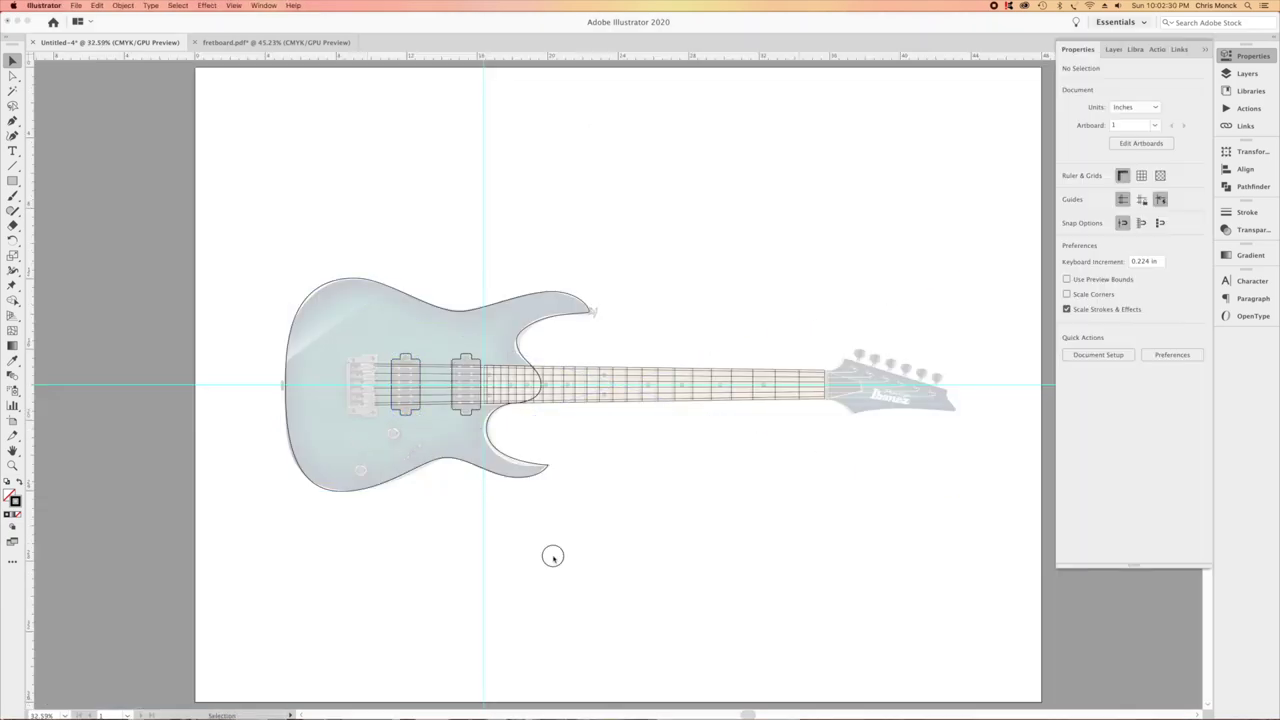
{"action": "left_click", "coordinate": [368, 405]}
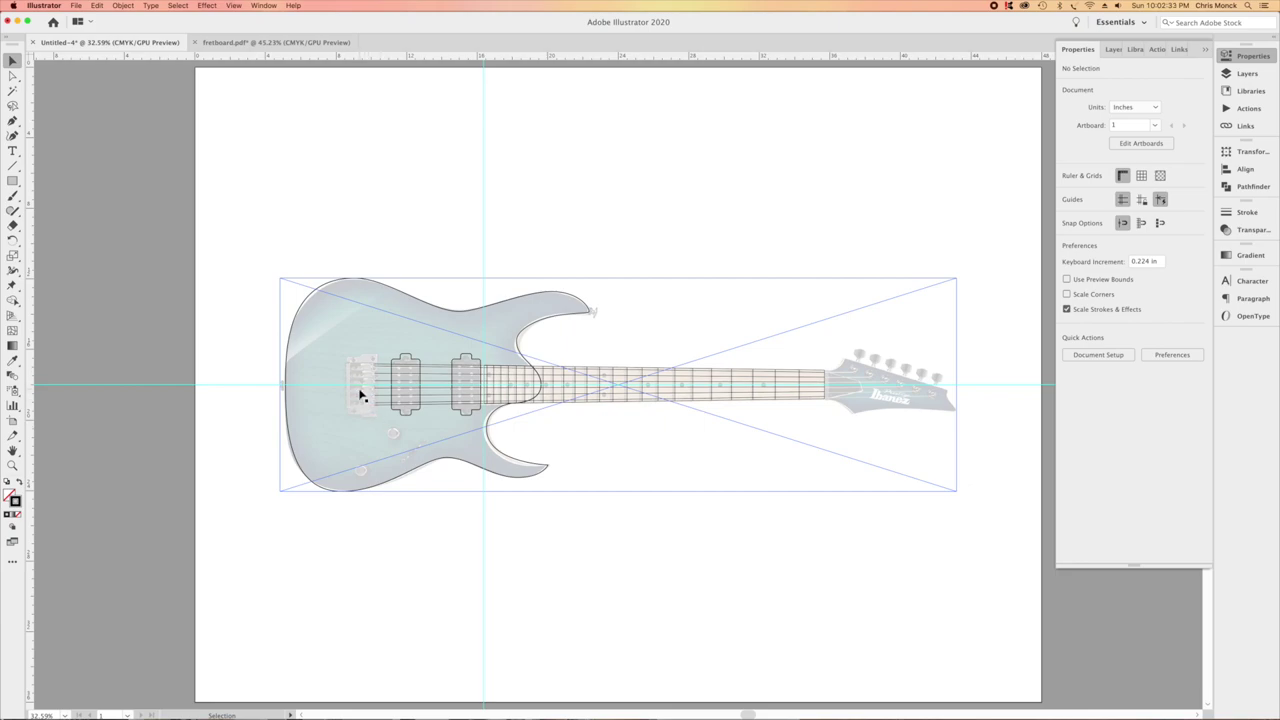
From the Hipshot product page's Dimensions tab, save the .125 drawing as 41060.PDF.
{"action": "left_click", "coordinate": [260, 560]}
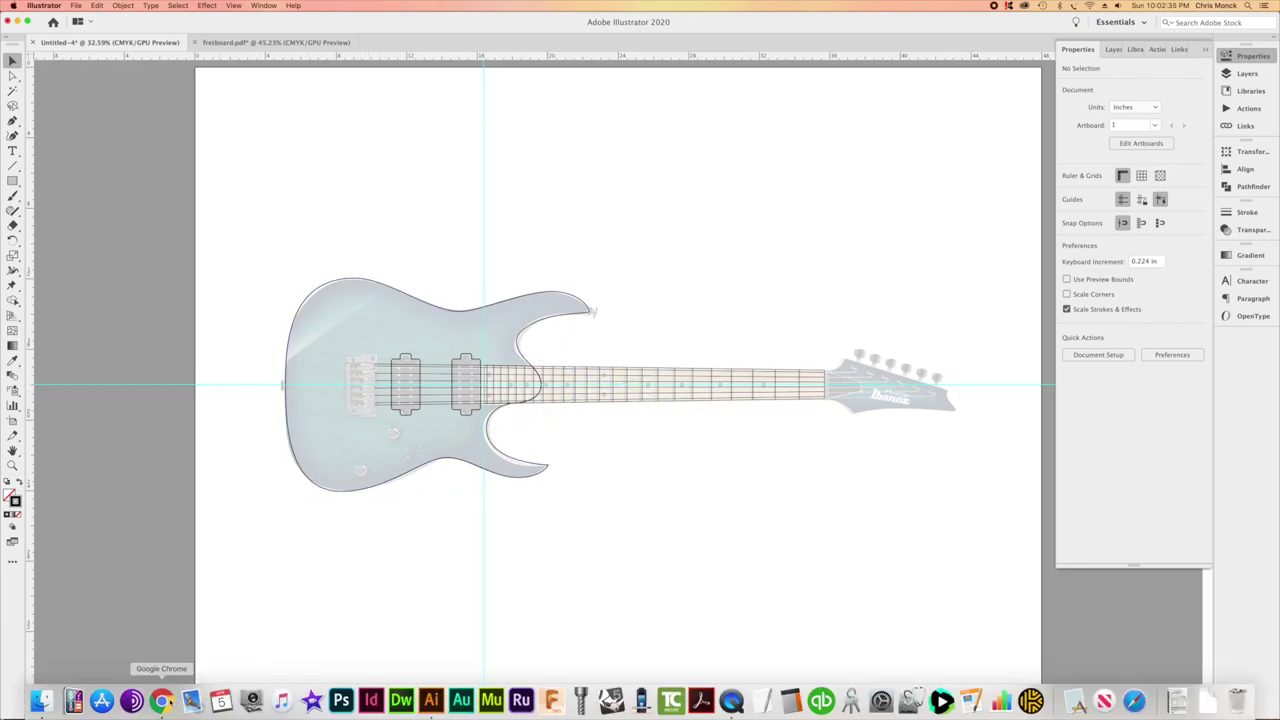
{"action": "left_click", "coordinate": [161, 700]}
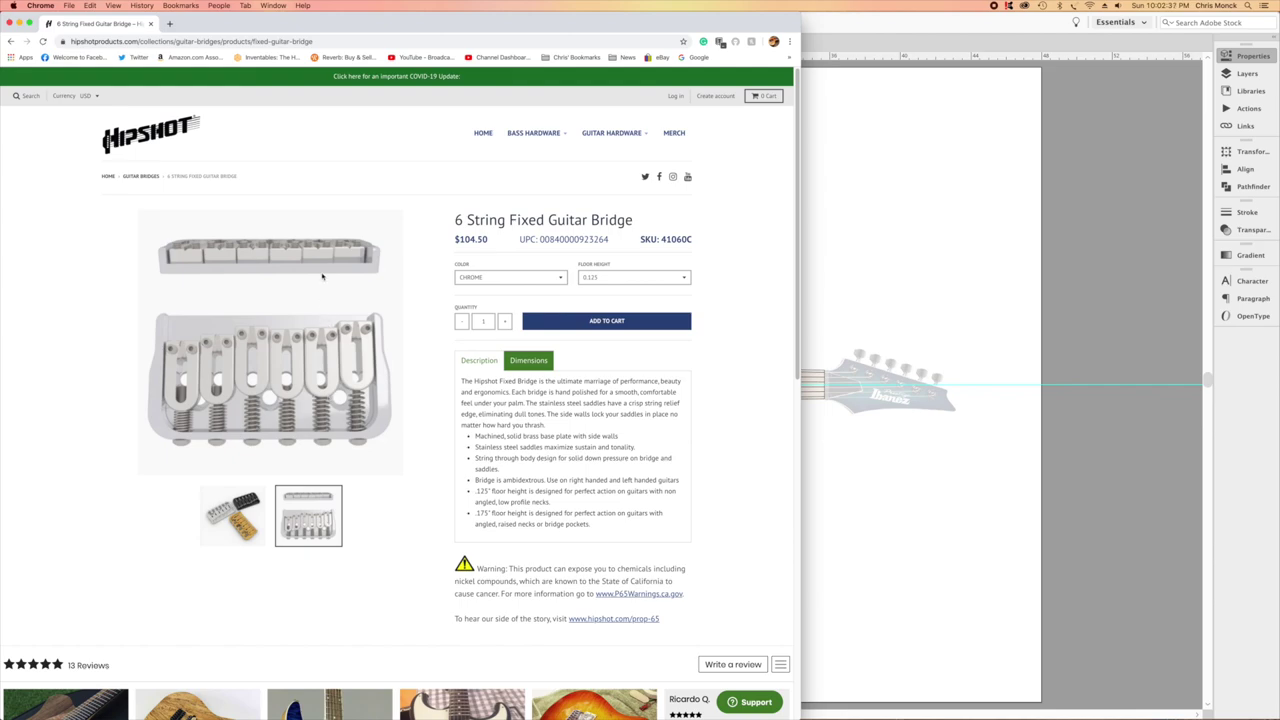
{"action": "left_click", "coordinate": [318, 42]}
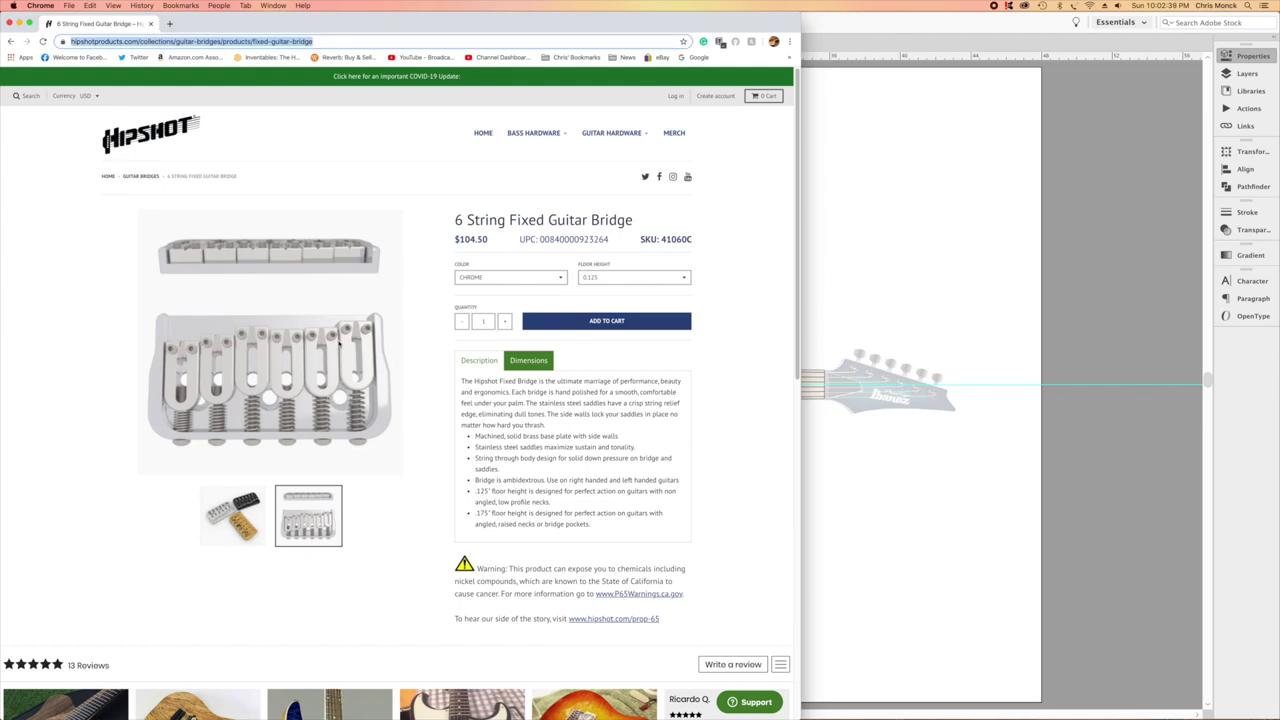
{"action": "left_click", "coordinate": [528, 362]}
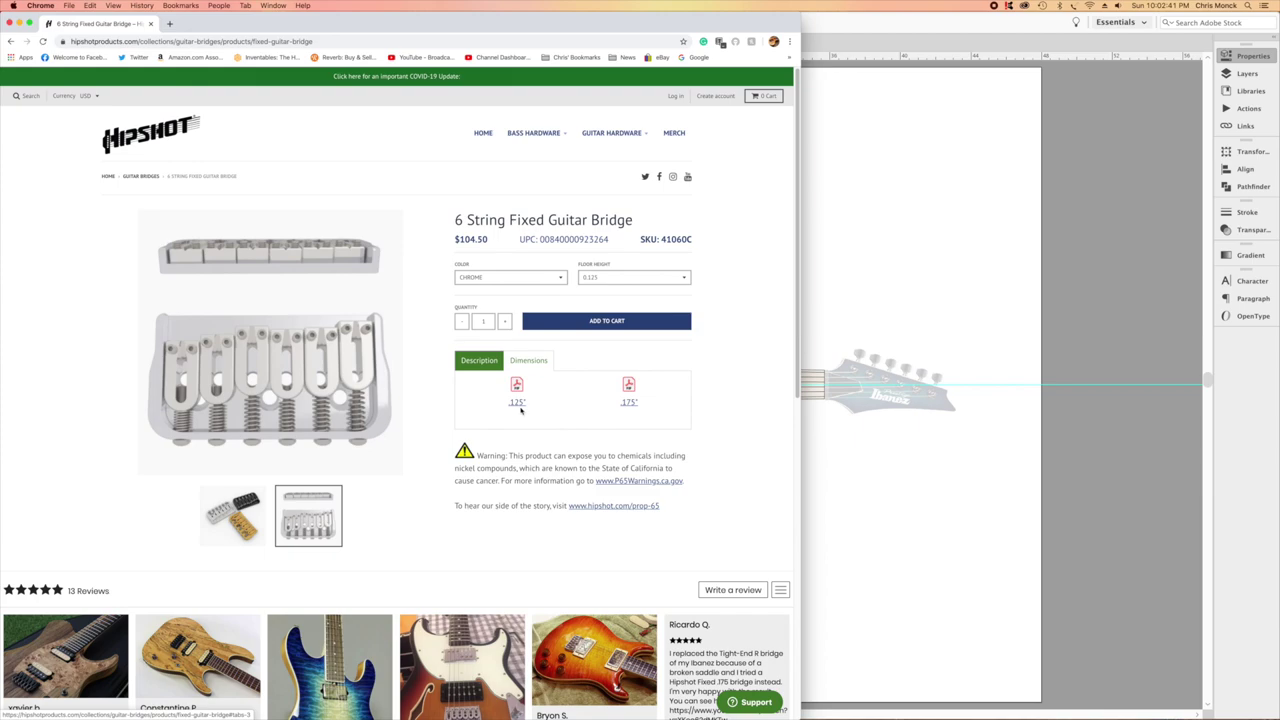
{"action": "left_click", "coordinate": [517, 403]}
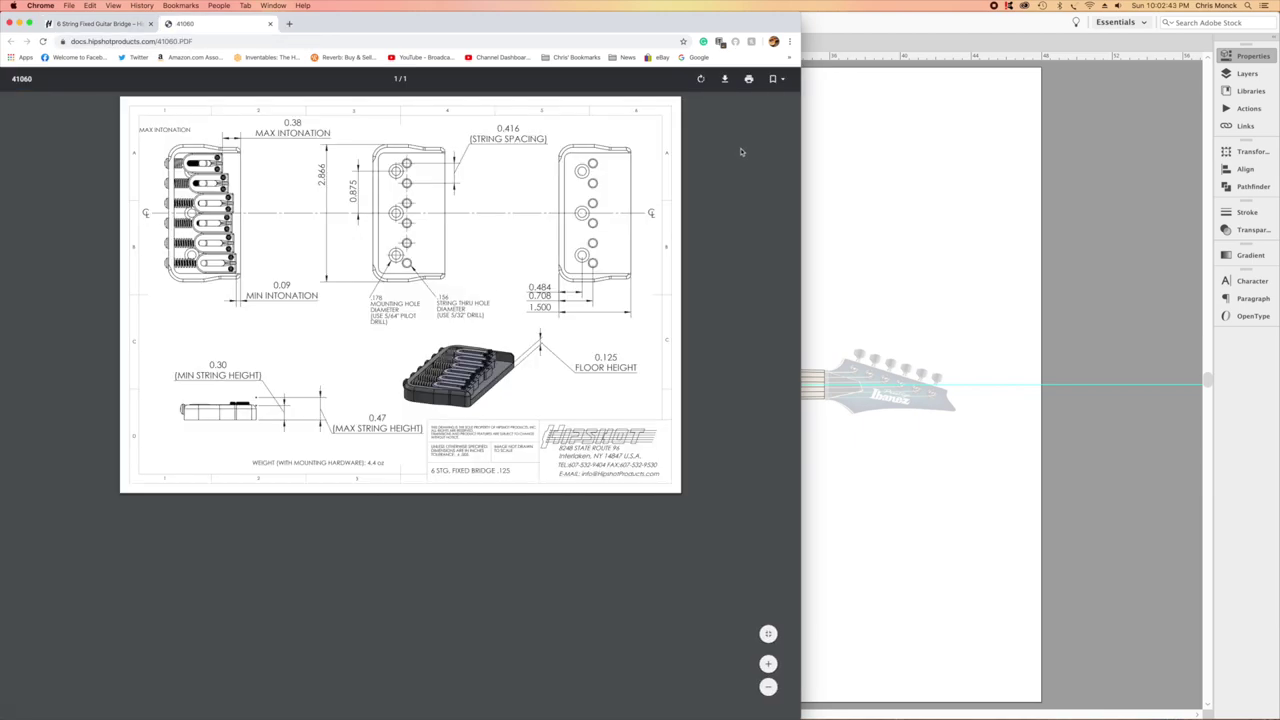
{"action": "left_click", "coordinate": [725, 80]}
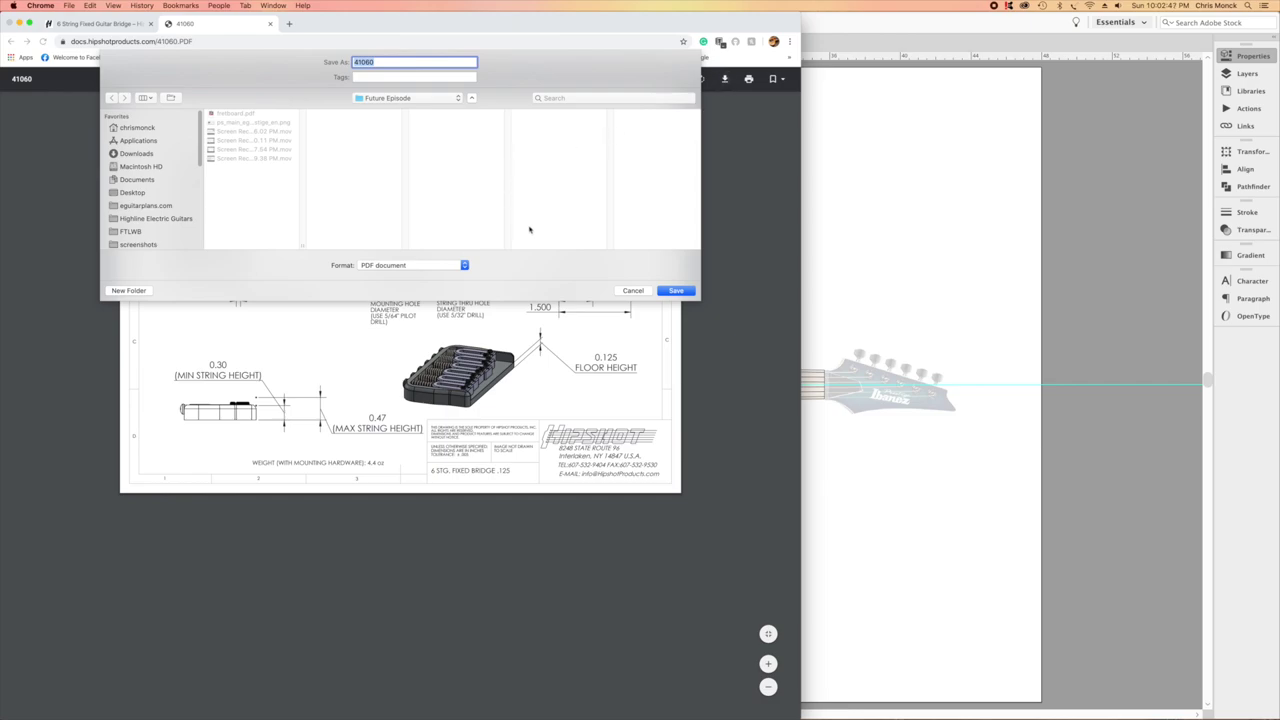
{"action": "left_click", "coordinate": [679, 291]}
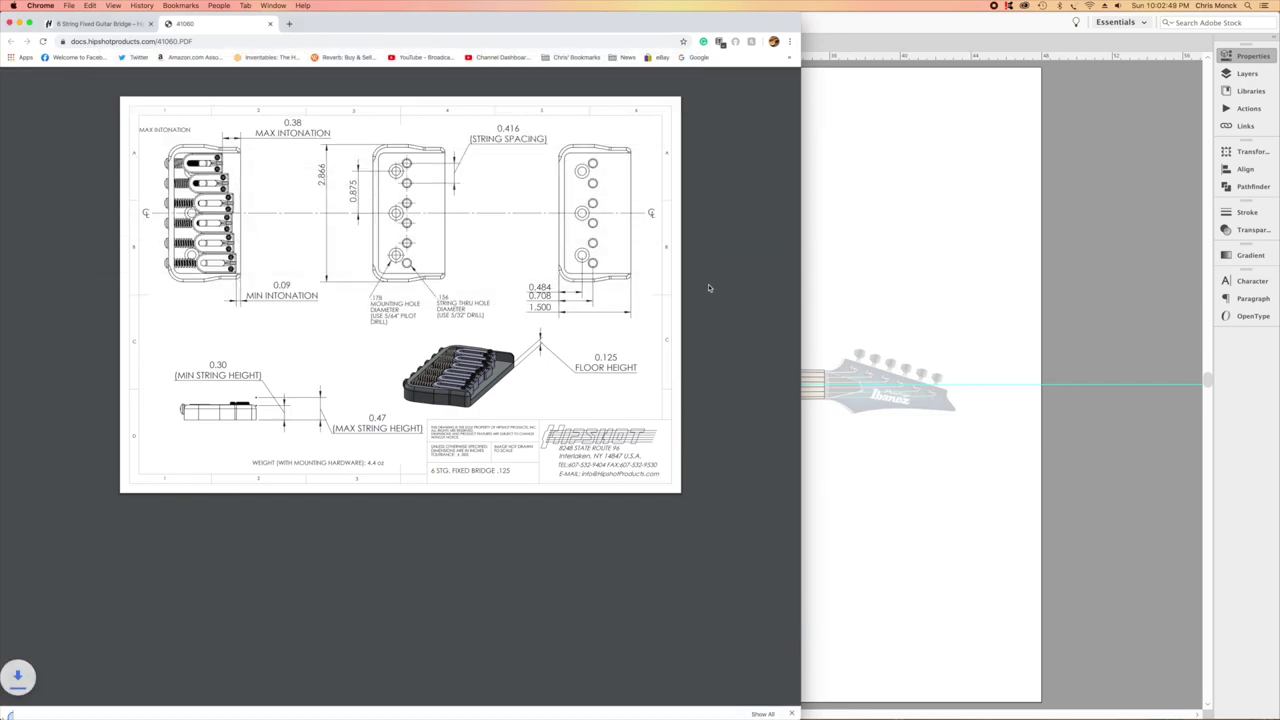
Open 41060.PDF in Illustrator, dismissing the PDF import and missing fonts warnings.
{"action": "left_click", "coordinate": [837, 300]}
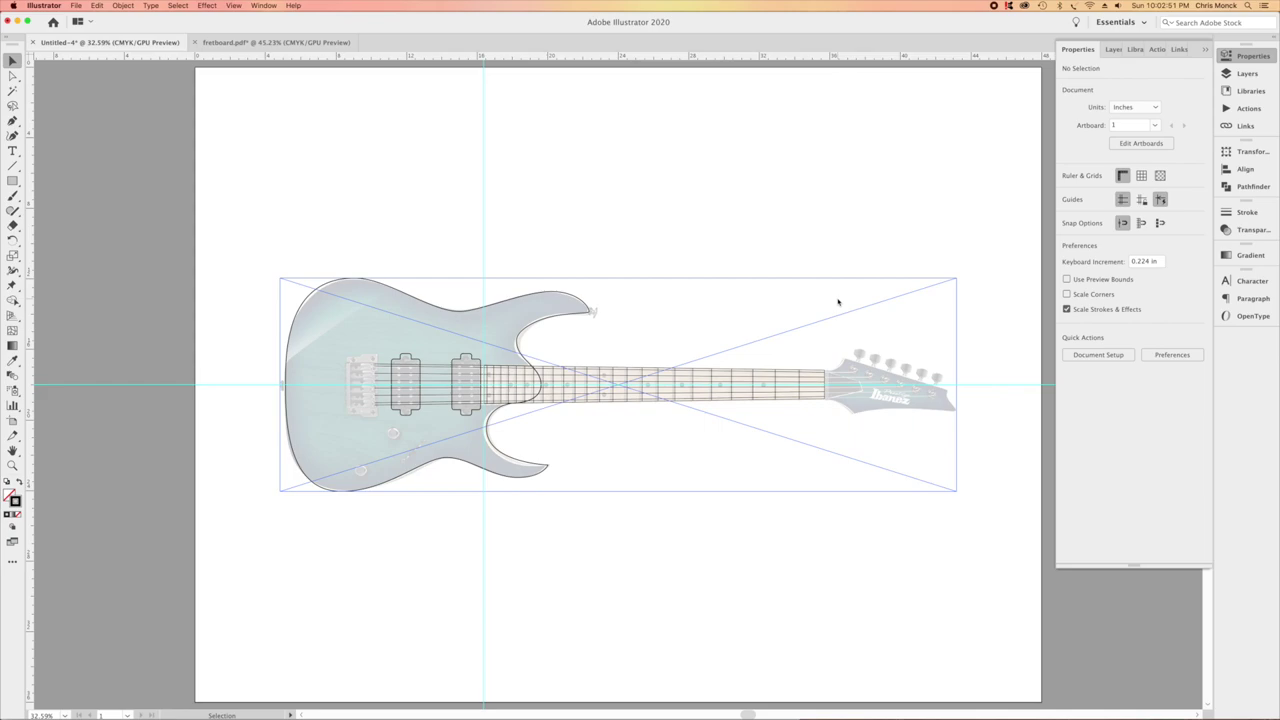
{"action": "left_click", "coordinate": [651, 223]}
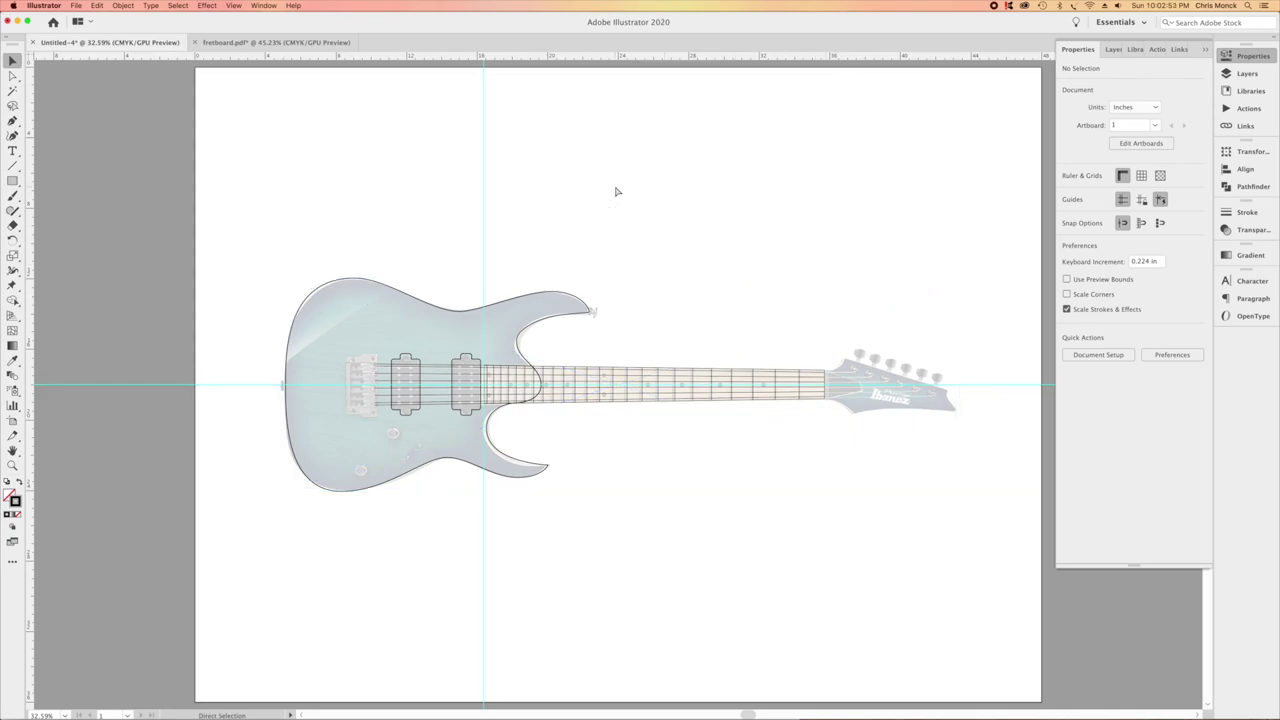
{"action": "left_click", "coordinate": [85, 6]}
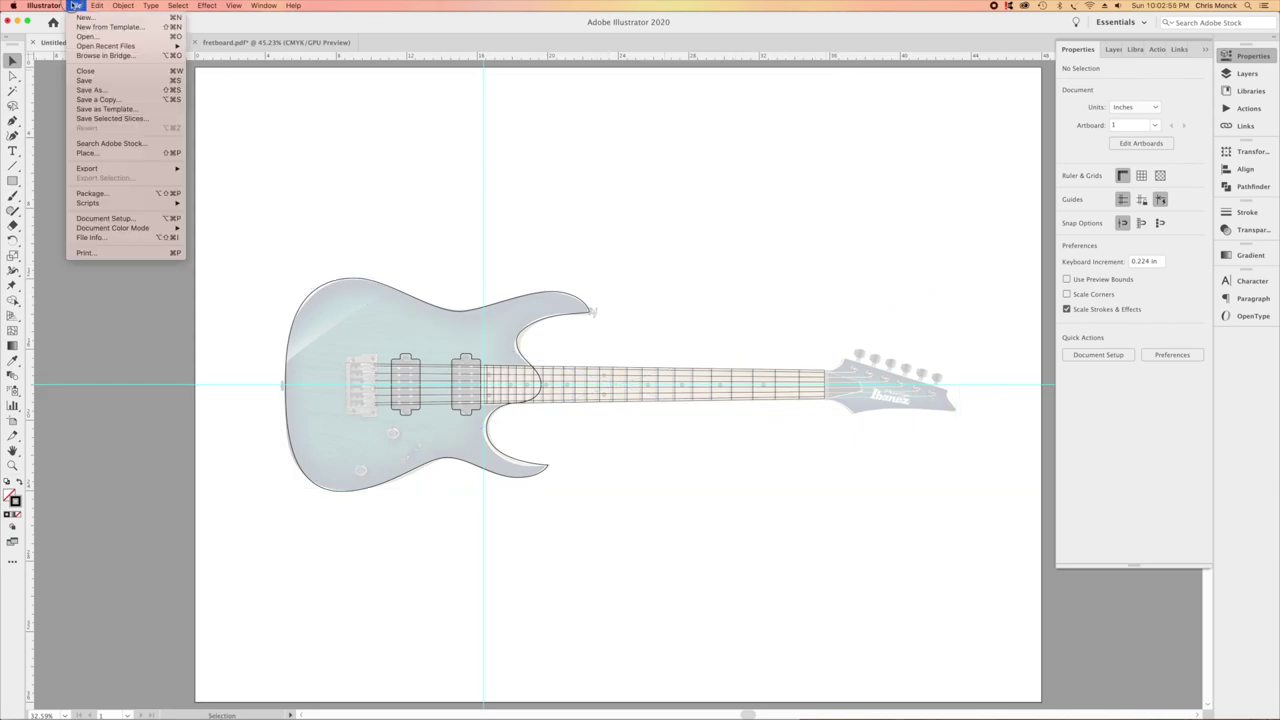
{"action": "left_click", "coordinate": [100, 50]}
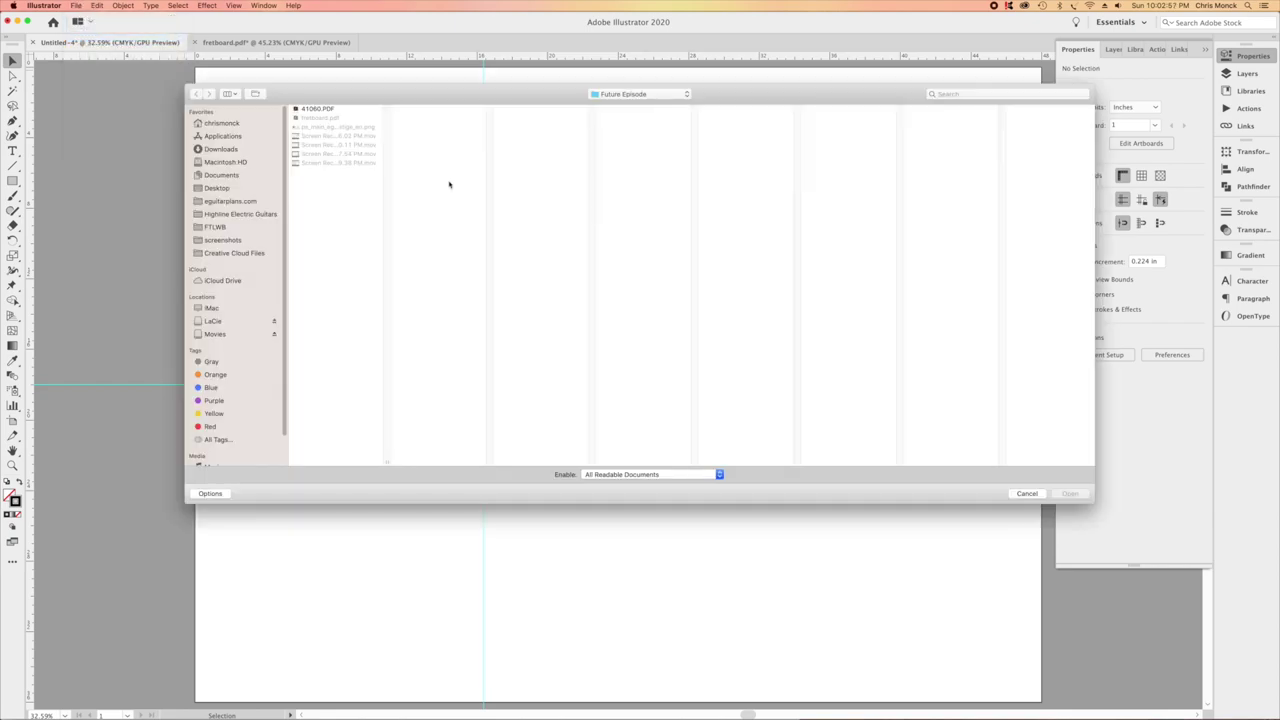
{"action": "left_click", "coordinate": [334, 108]}
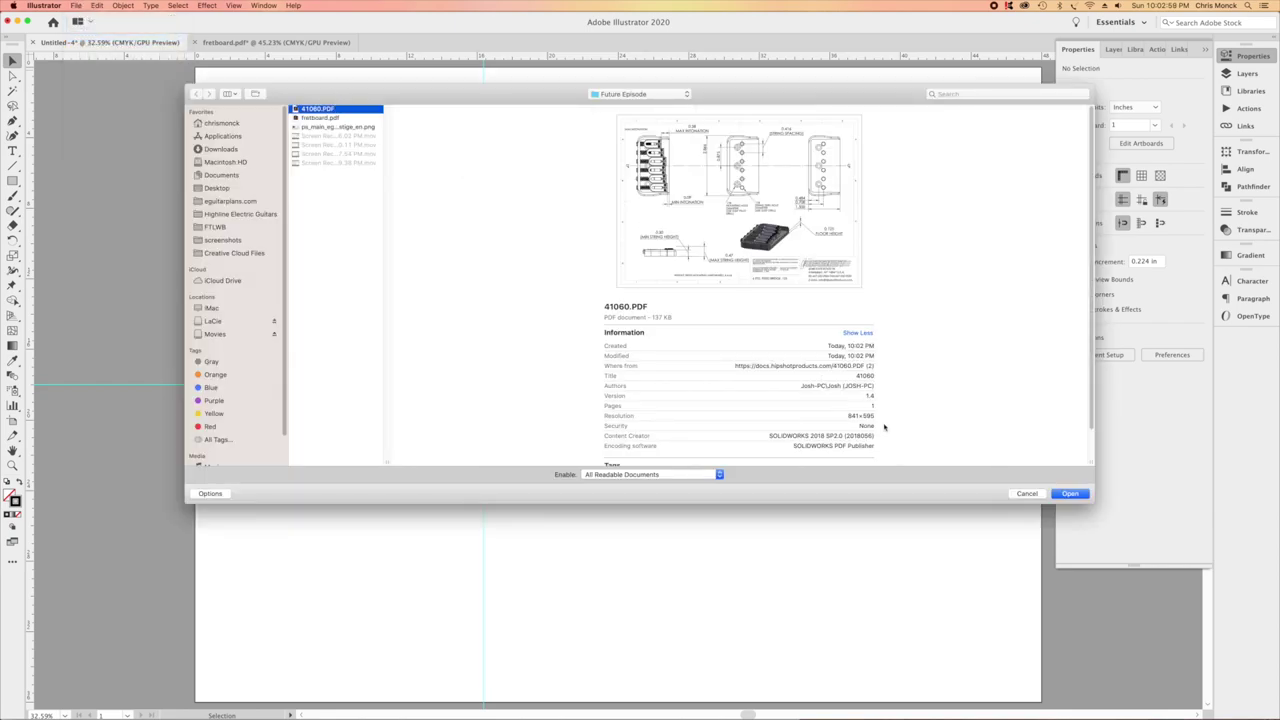
{"action": "left_click", "coordinate": [1068, 494]}
{"action": "left_click", "coordinate": [745, 452]}
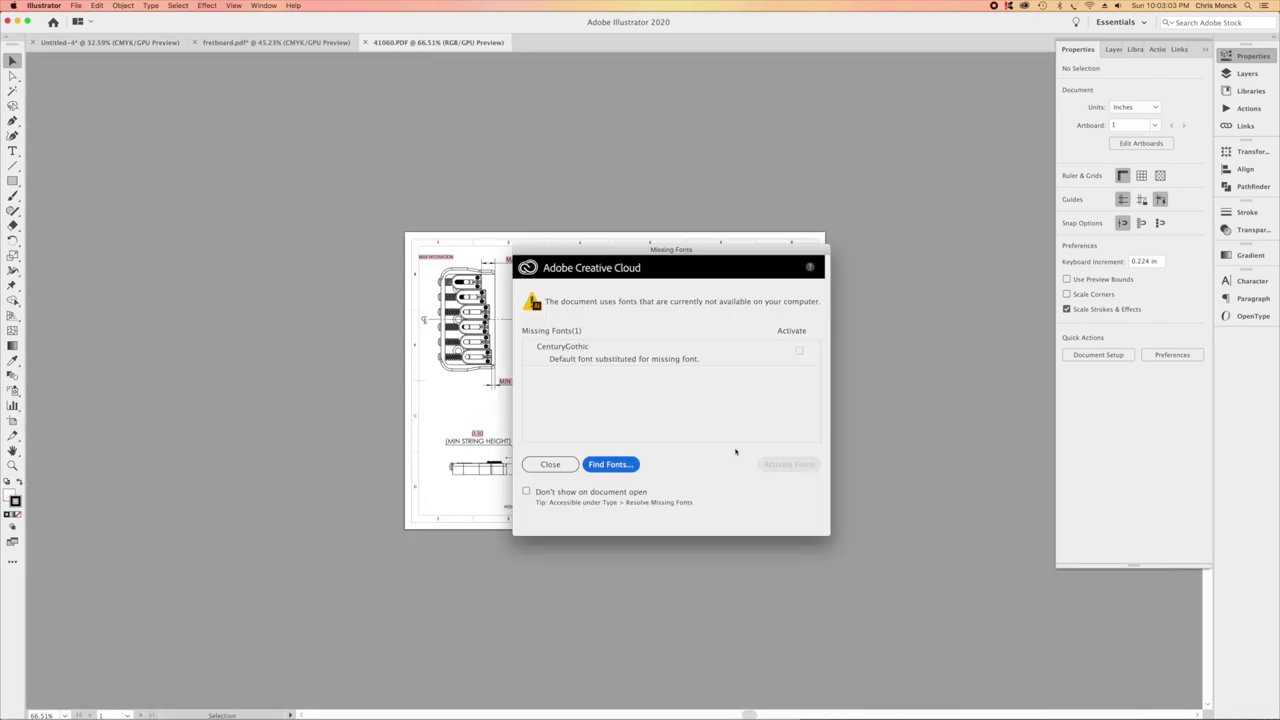
{"action": "left_click", "coordinate": [551, 464]}
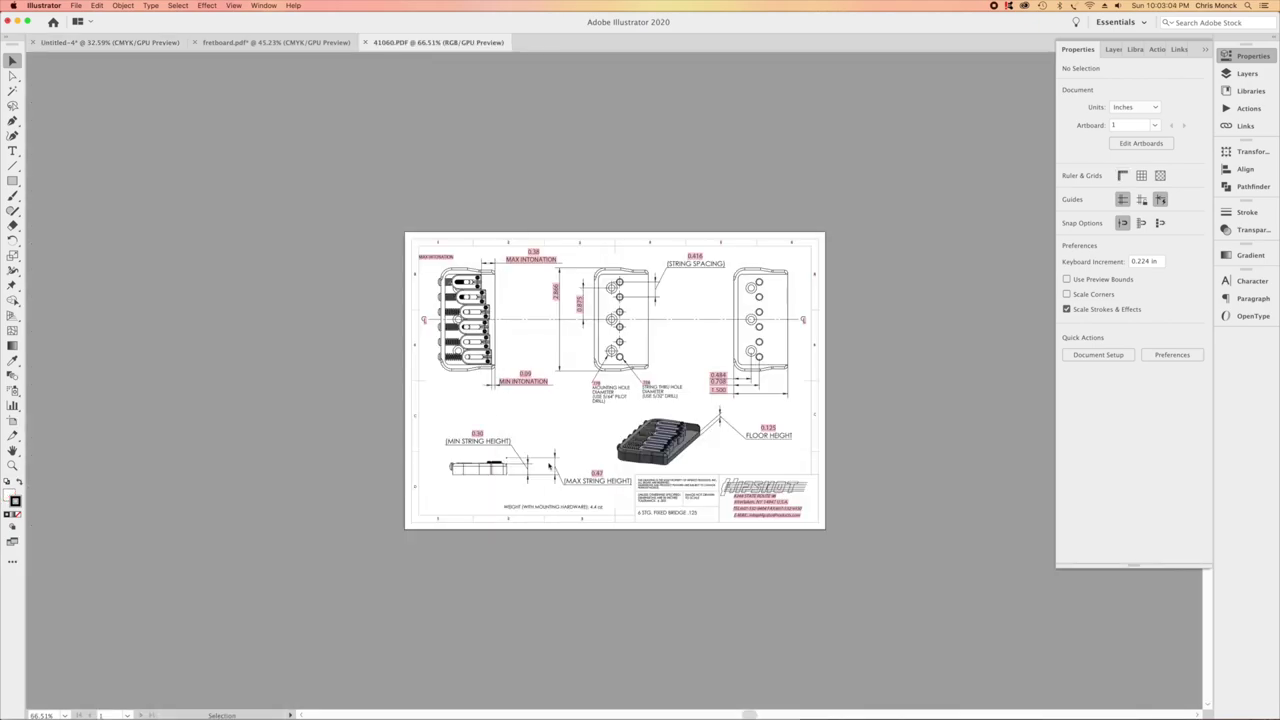
Copy the bridge's top-view outline and paste it into the Untitled-4 guitar document.
{"action": "left_click", "coordinate": [465, 372]}
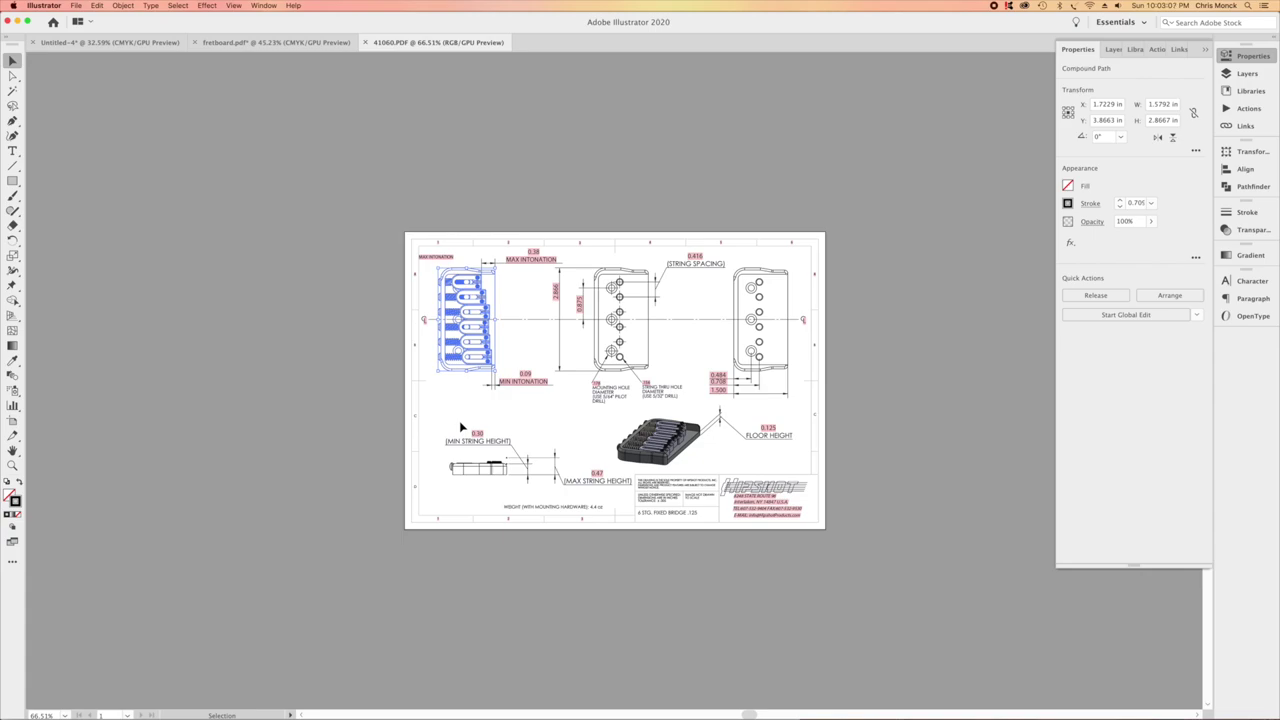
{"action": "key", "text": "super+c"}
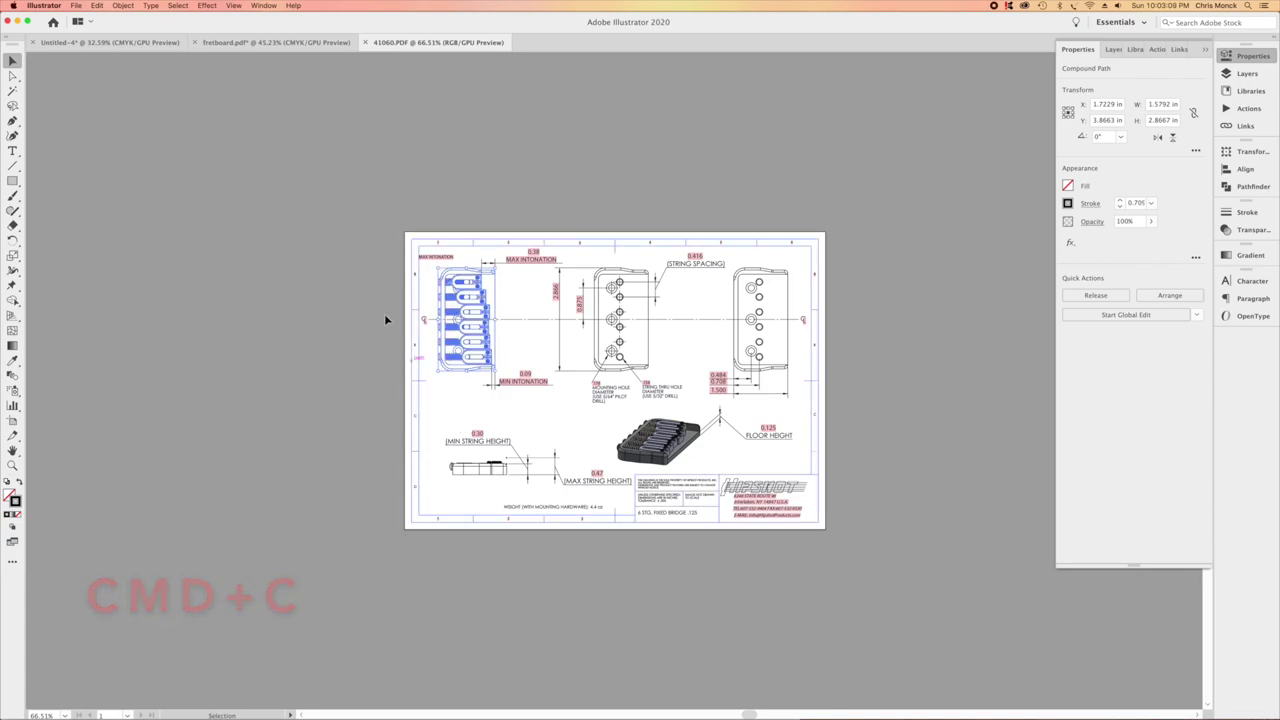
{"action": "left_click", "coordinate": [152, 43]}
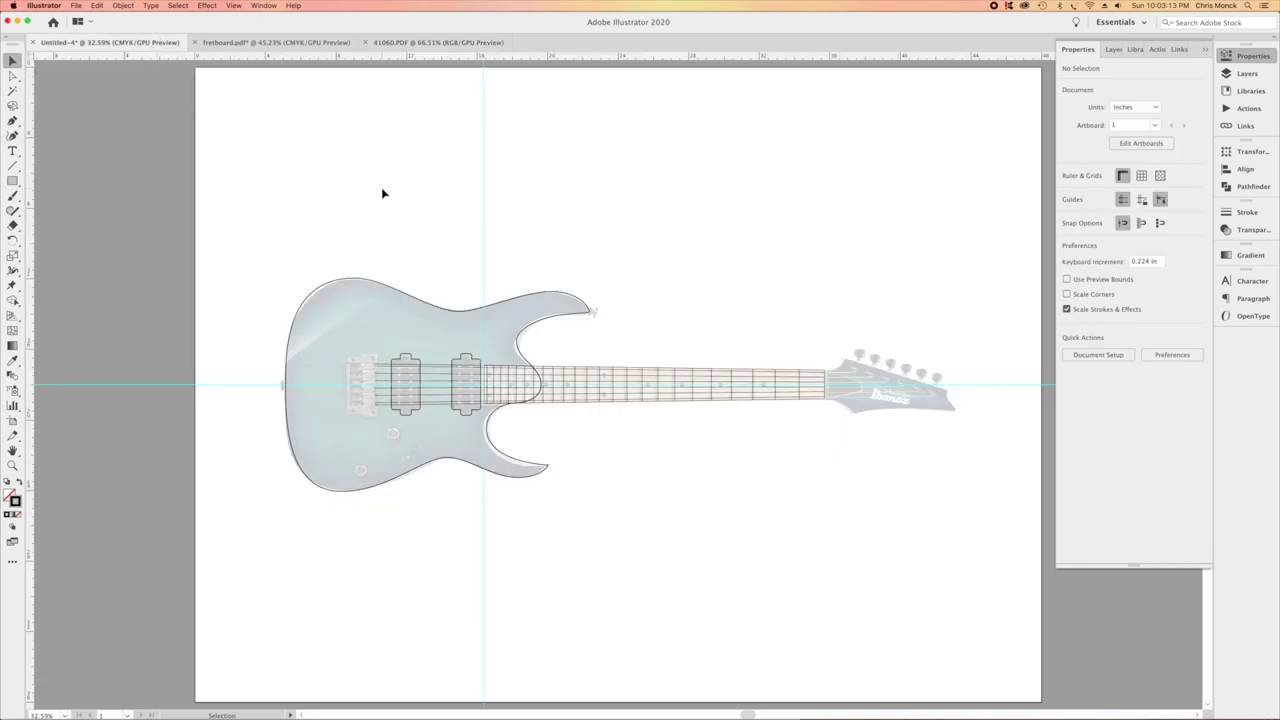
{"action": "key", "text": "cmd+v"}
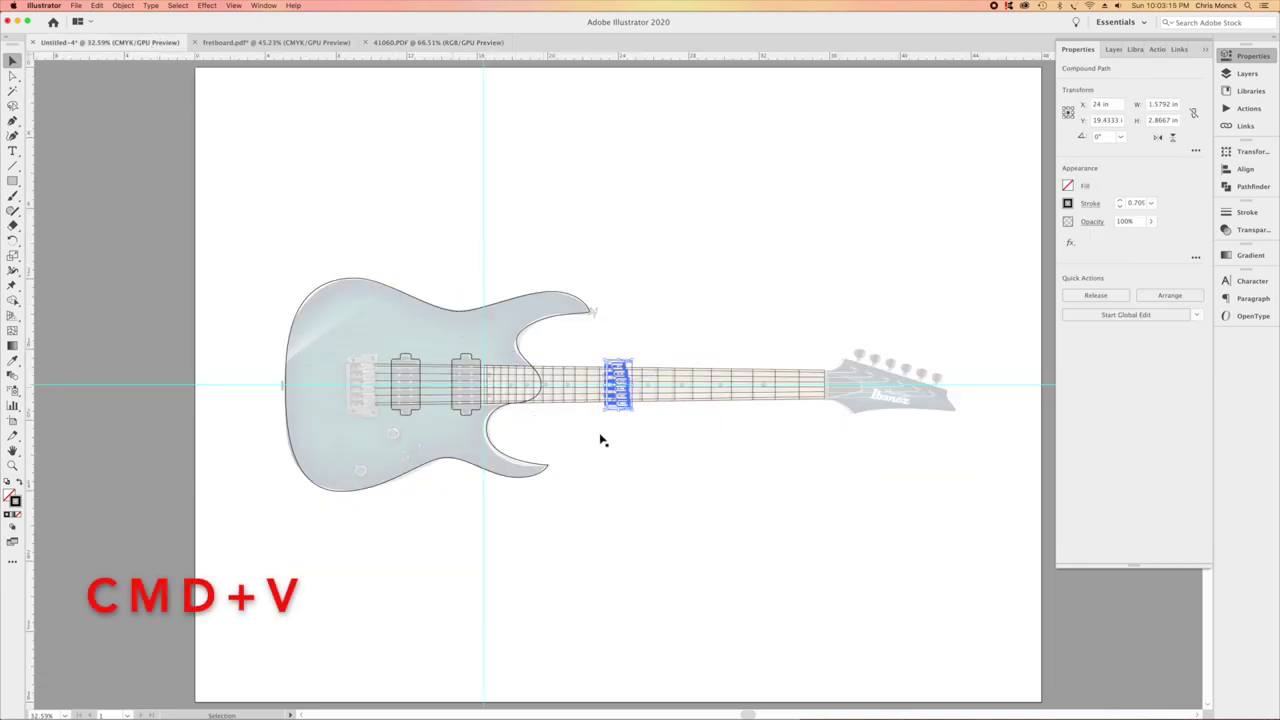
Move the pasted bridge outline onto the photo's bridge, aligning the saddles with the strings.
{"action": "left_click_drag", "start_coordinate": [617, 406], "coordinate": [757, 557]}
{"action": "key", "text": "z"}
{"action": "key", "text": "v"}
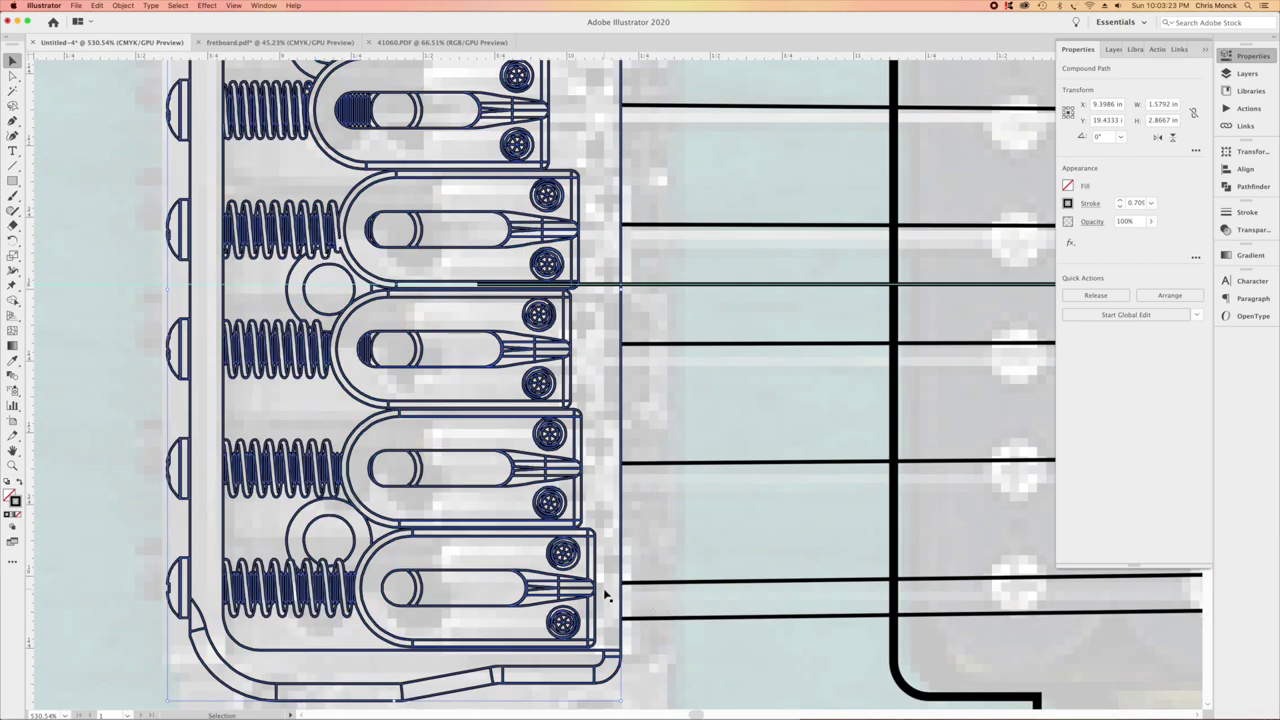
{"action": "left_click_drag", "start_coordinate": [597, 593], "coordinate": [622, 588]}
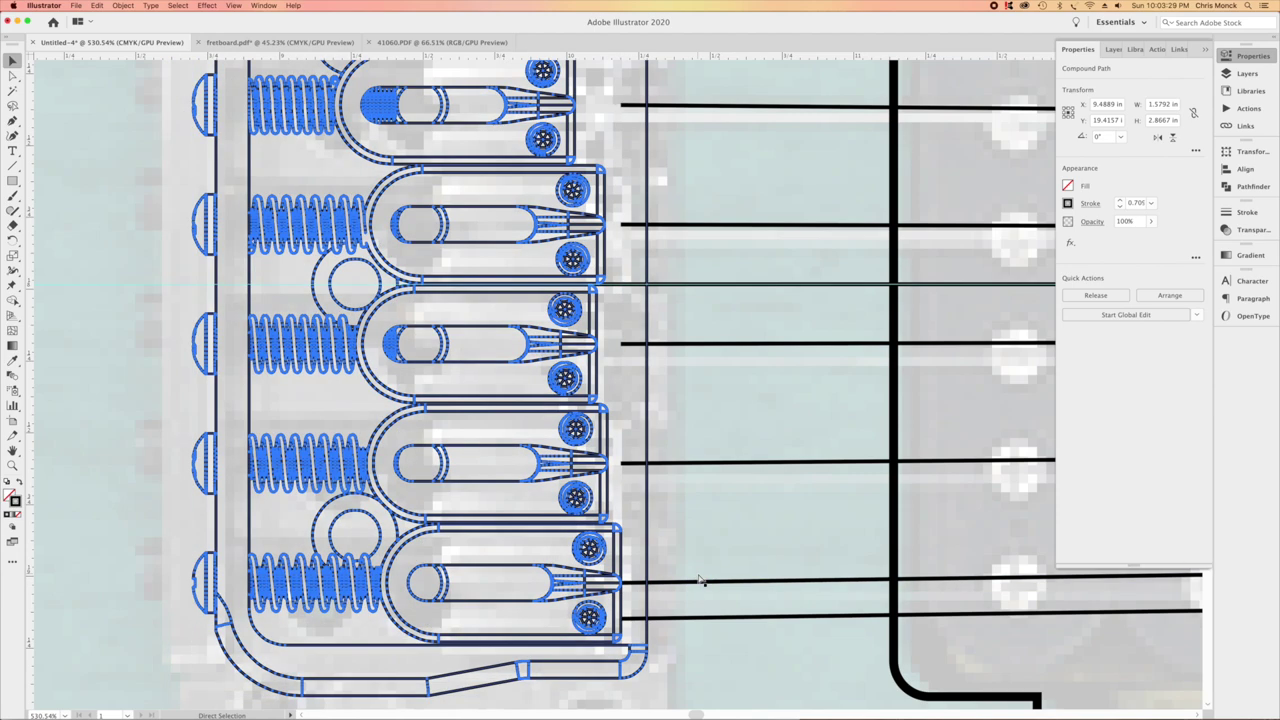
{"action": "key", "text": "super+0"}
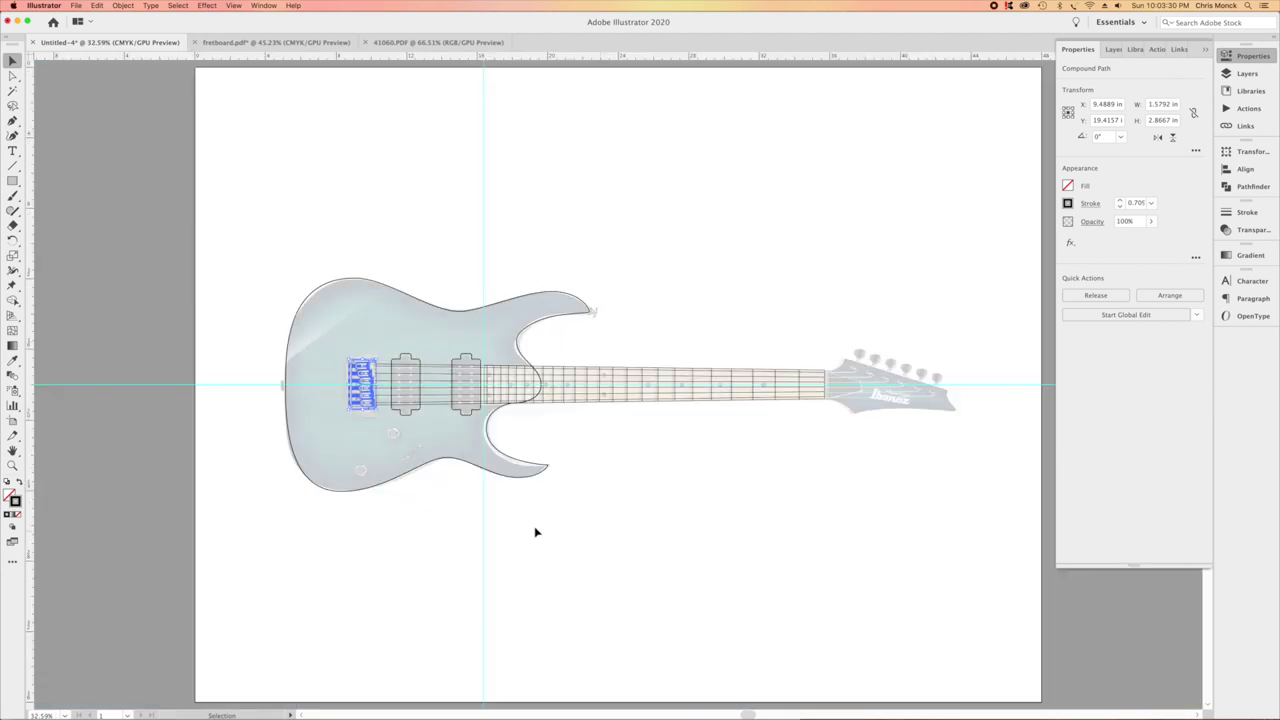
{"action": "left_click", "coordinate": [443, 534]}
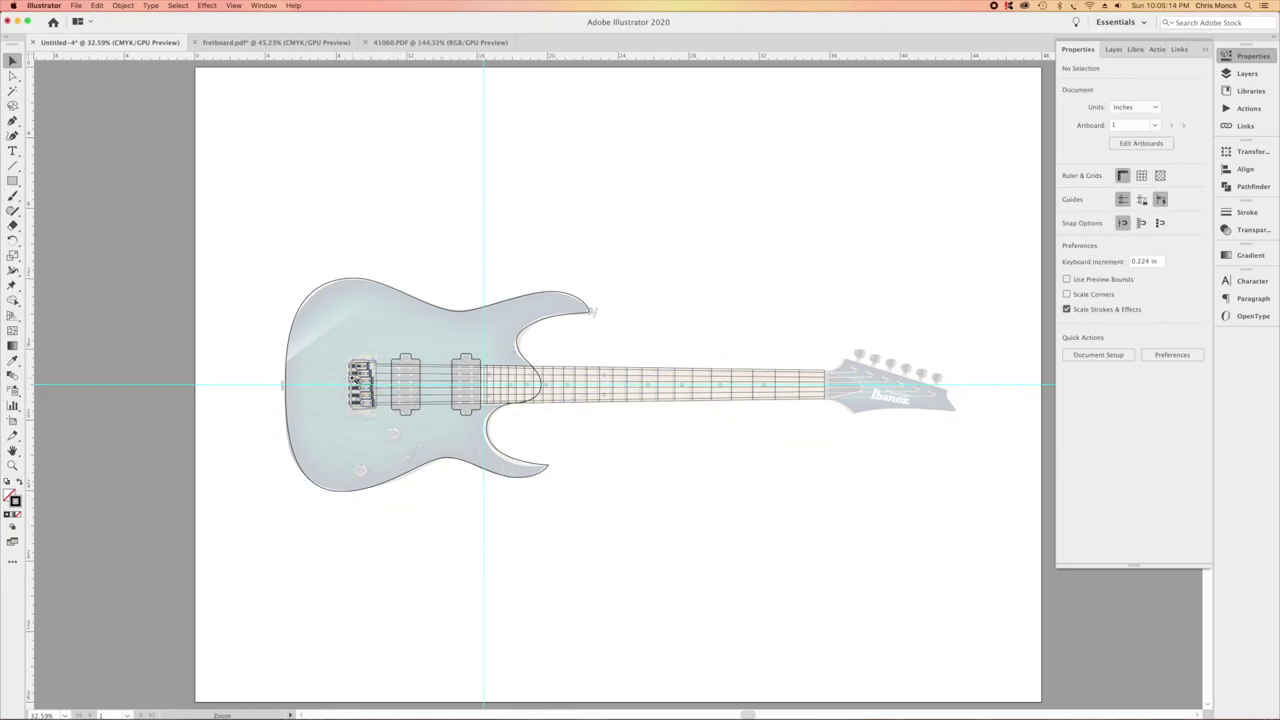
{"action": "left_click_drag", "start_coordinate": [357, 380], "coordinate": [567, 478]}
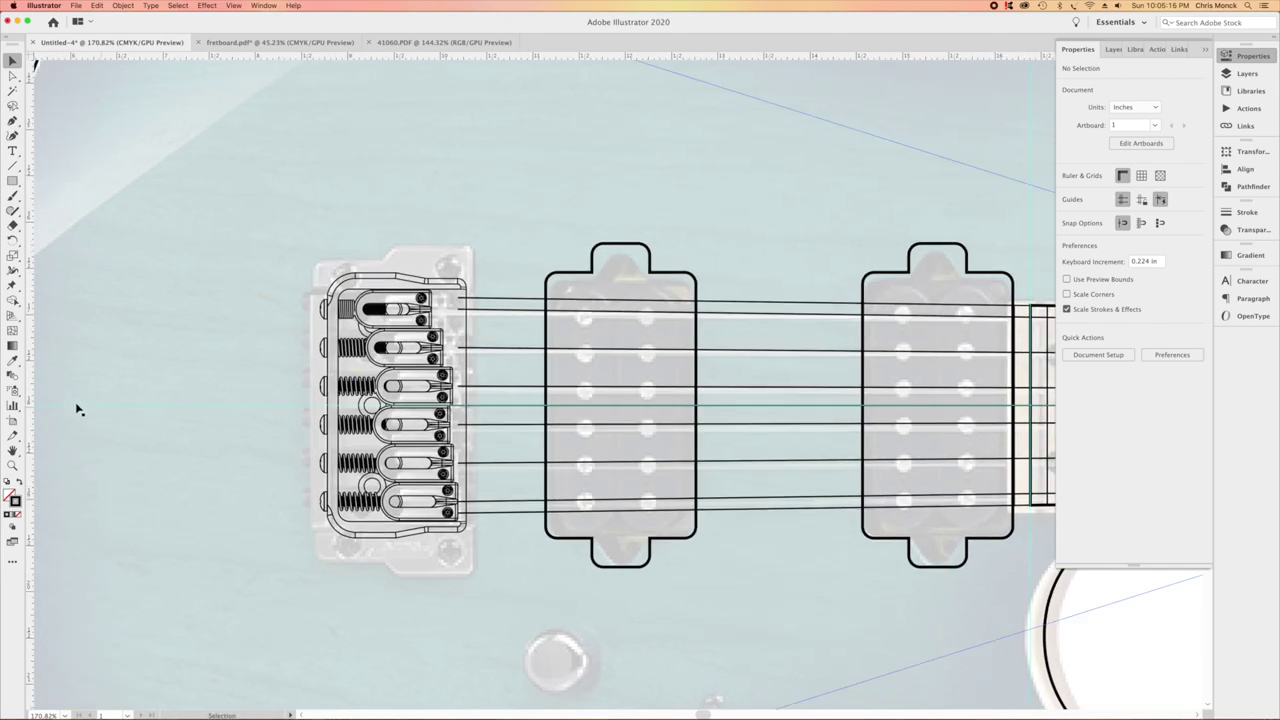
Drop a vertical guide across the bridge and read the .178 hole size and 0.875 spacing.
{"action": "left_click", "coordinate": [40, 408]}
{"action": "left_click_drag", "start_coordinate": [40, 408], "coordinate": [372, 405]}
{"action": "left_click", "coordinate": [446, 42]}
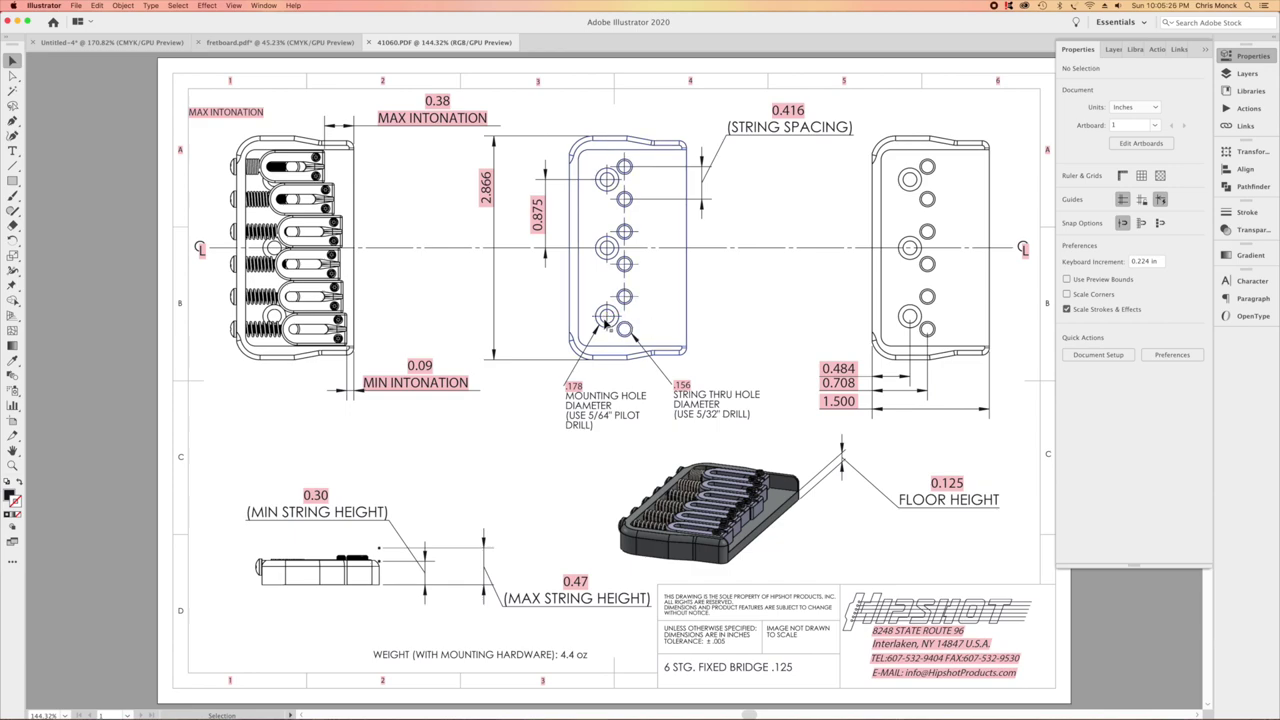
{"action": "left_click", "coordinate": [574, 386]}
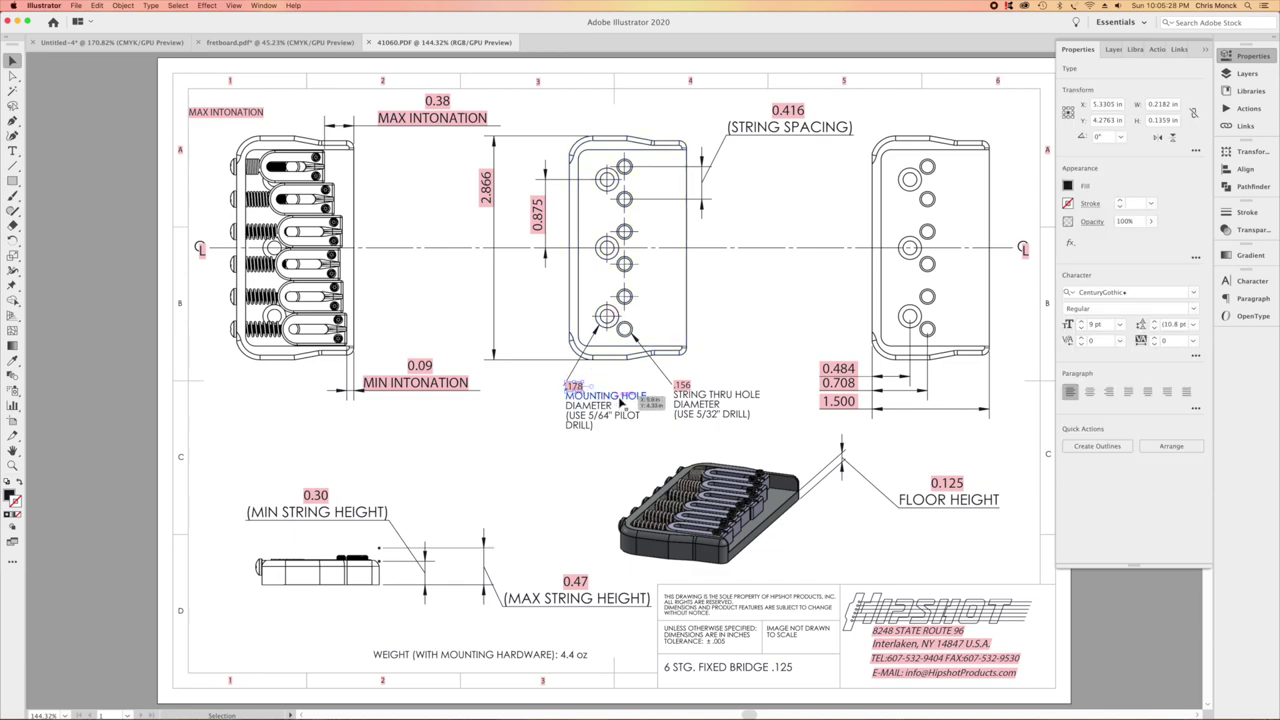
{"action": "left_click", "coordinate": [540, 222]}
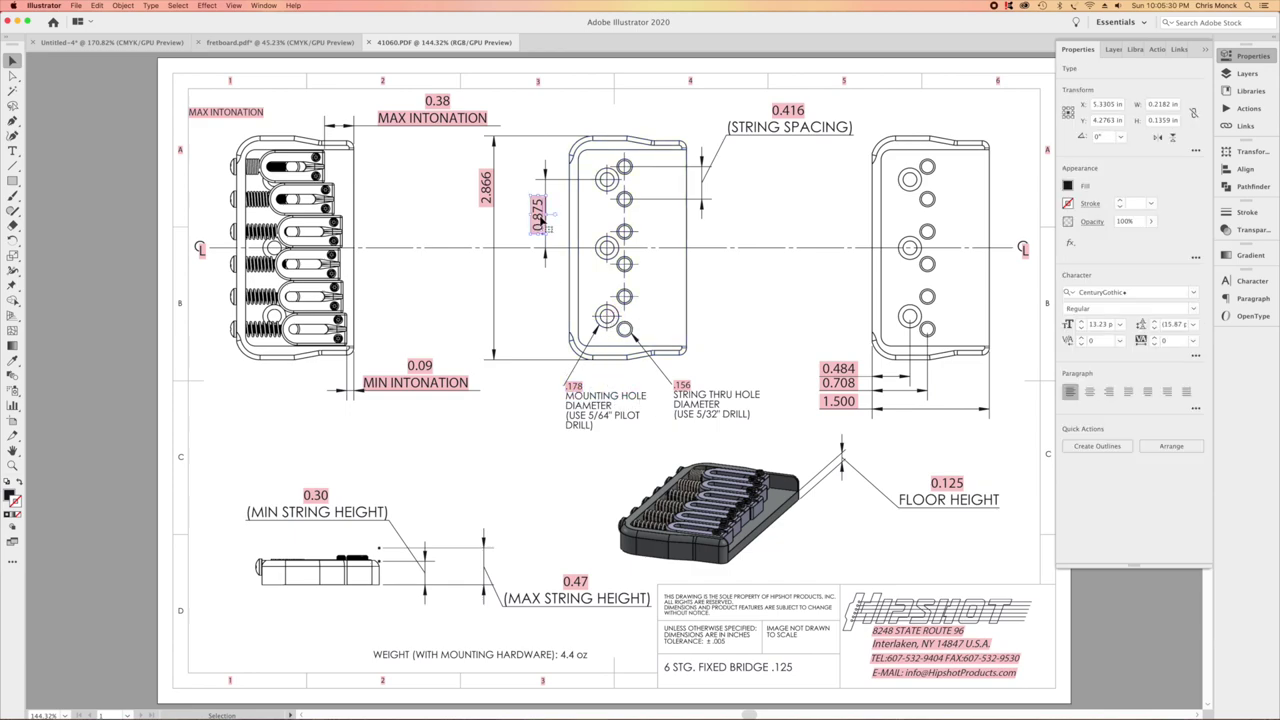
{"action": "left_click", "coordinate": [110, 42]}
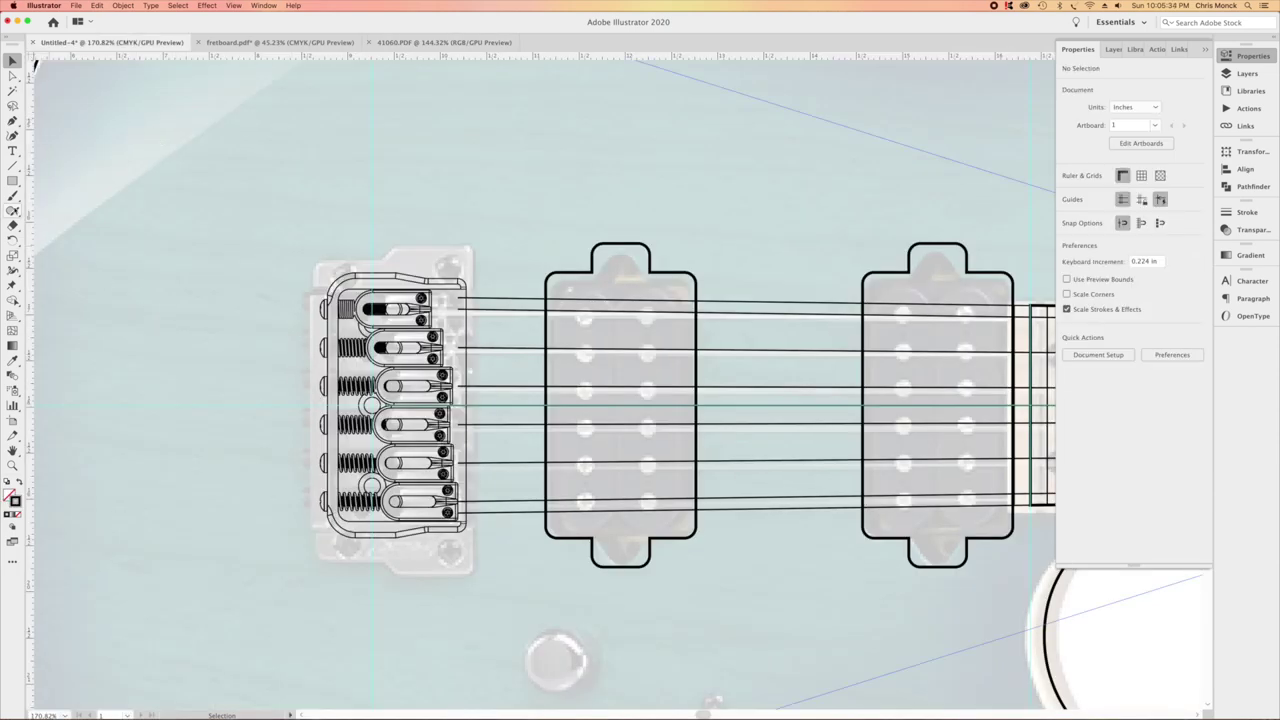
{"action": "left_click_drag", "start_coordinate": [13, 181], "coordinate": [45, 210]}
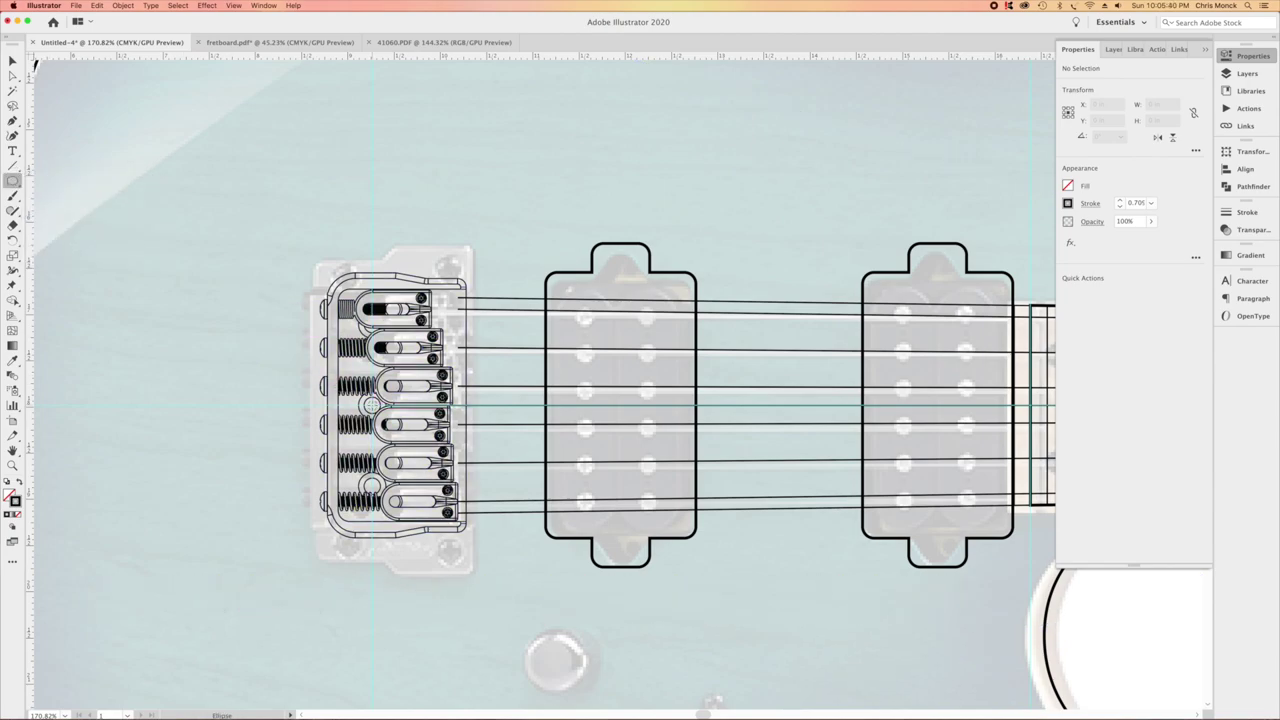
Create a 0.178 in mounting-hole circle on the guide at the bridge.
{"action": "left_click", "coordinate": [372, 405], "text": "alt"}
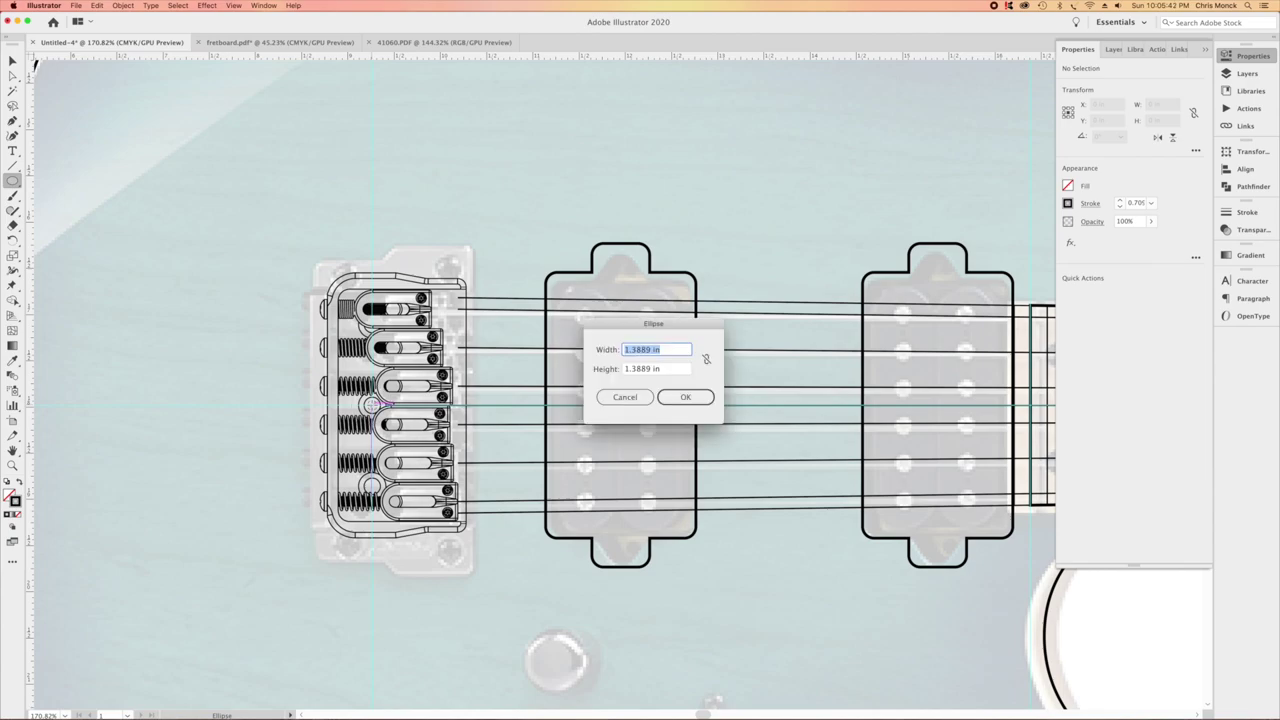
{"action": "key", "text": "BackSpace"}
{"action": "key", "text": "Tab"}
{"action": "key", "text": "BackSpace"}
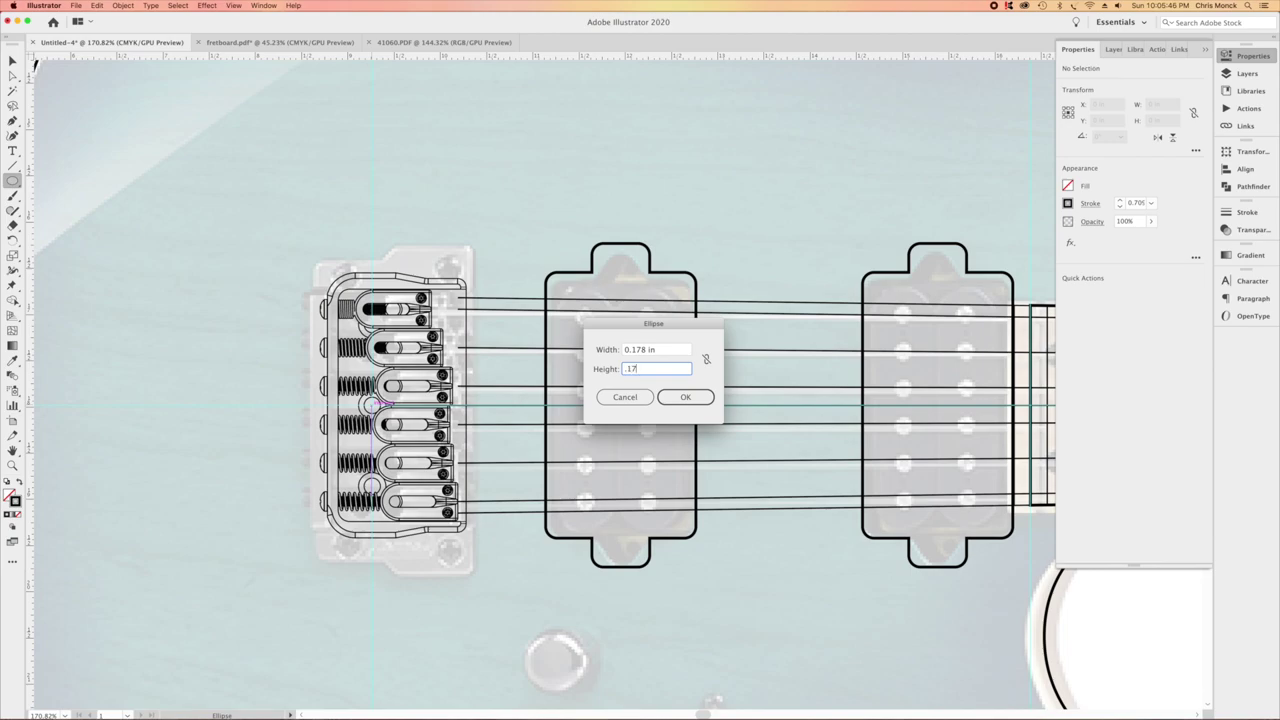
{"action": "key", "text": "Return"}
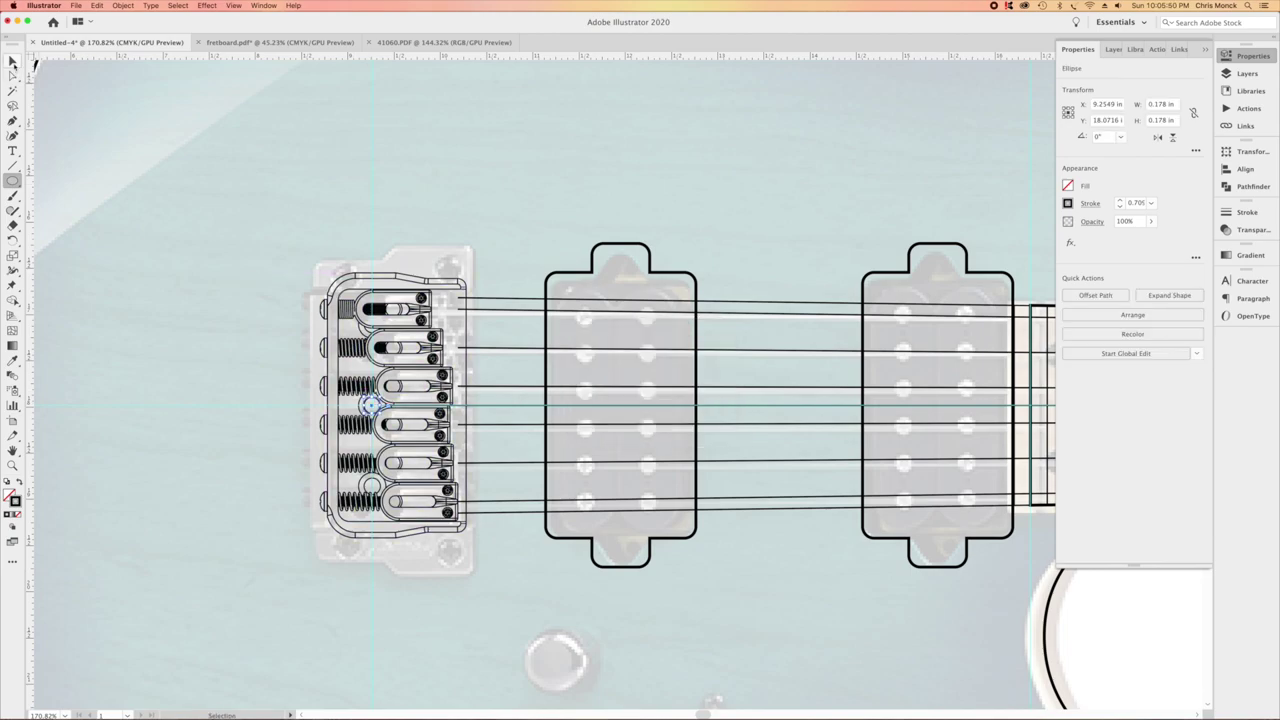
Set Keyboard Increment to 0.875 in and duplicate the hole circle once above and once below.
{"action": "left_click", "coordinate": [12, 62]}
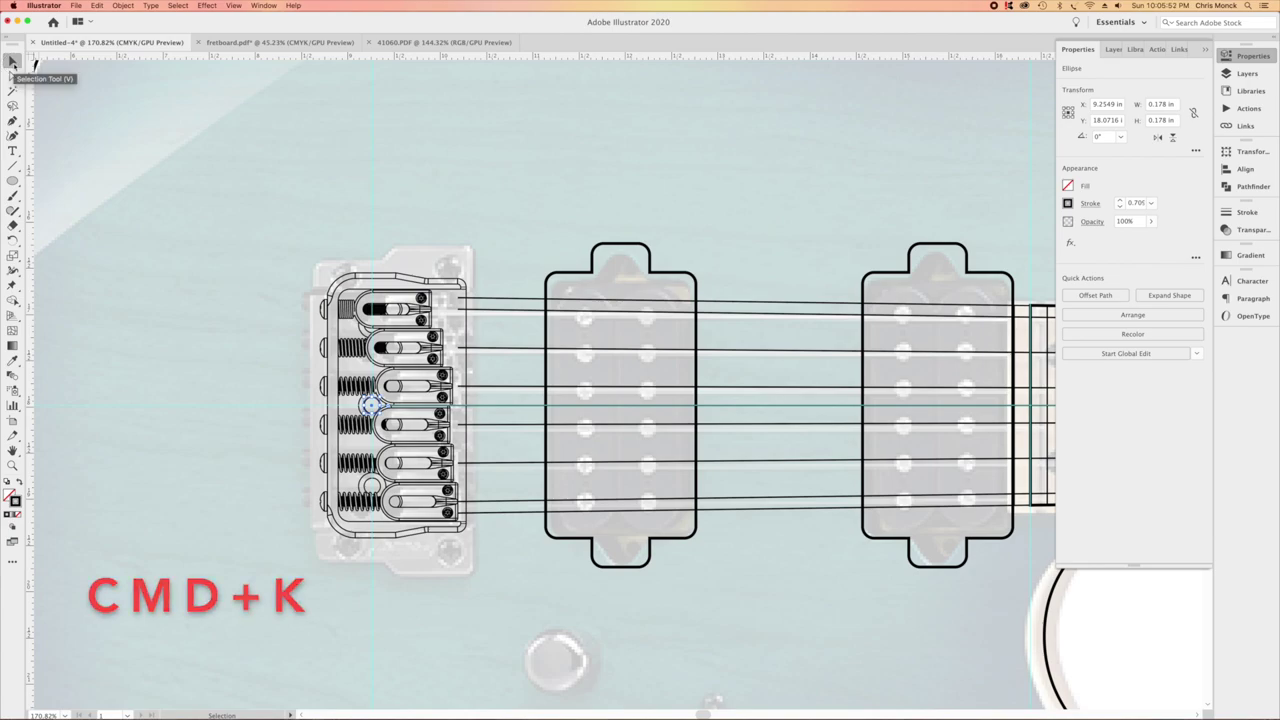
{"action": "key", "text": "super+k"}
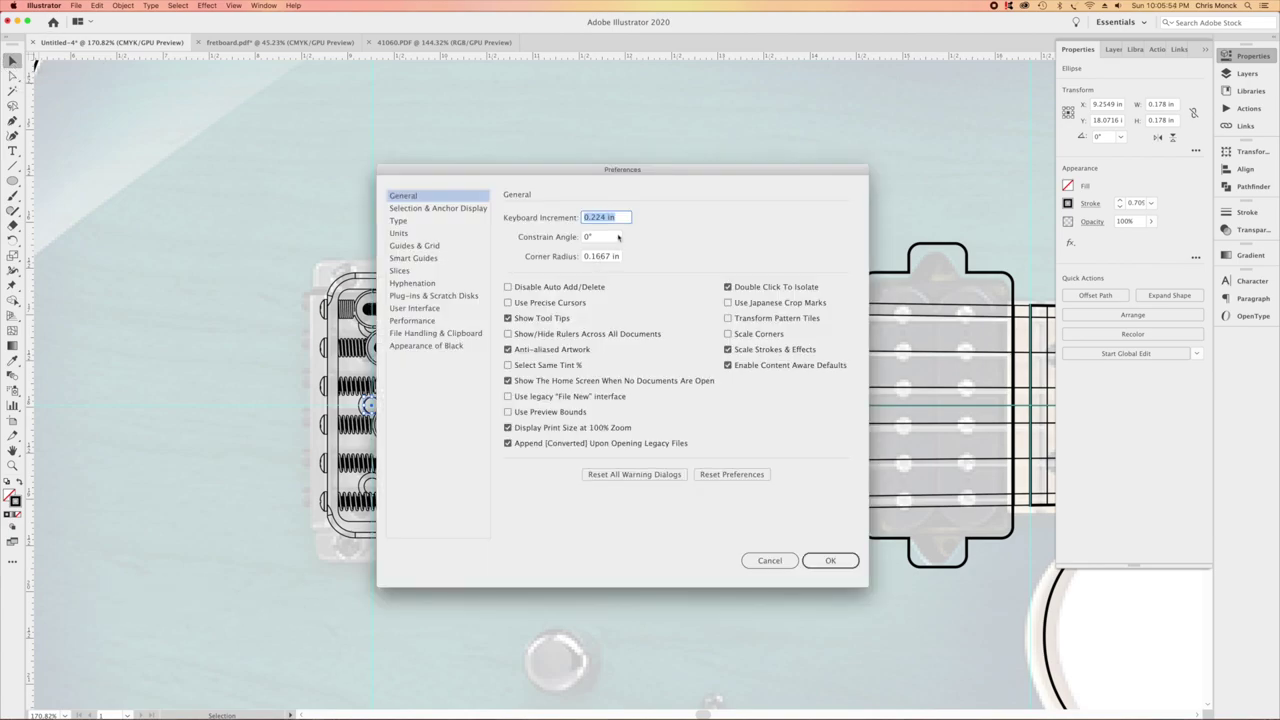
{"action": "key", "text": "BackSpace"}
{"action": "key", "text": "Return"}
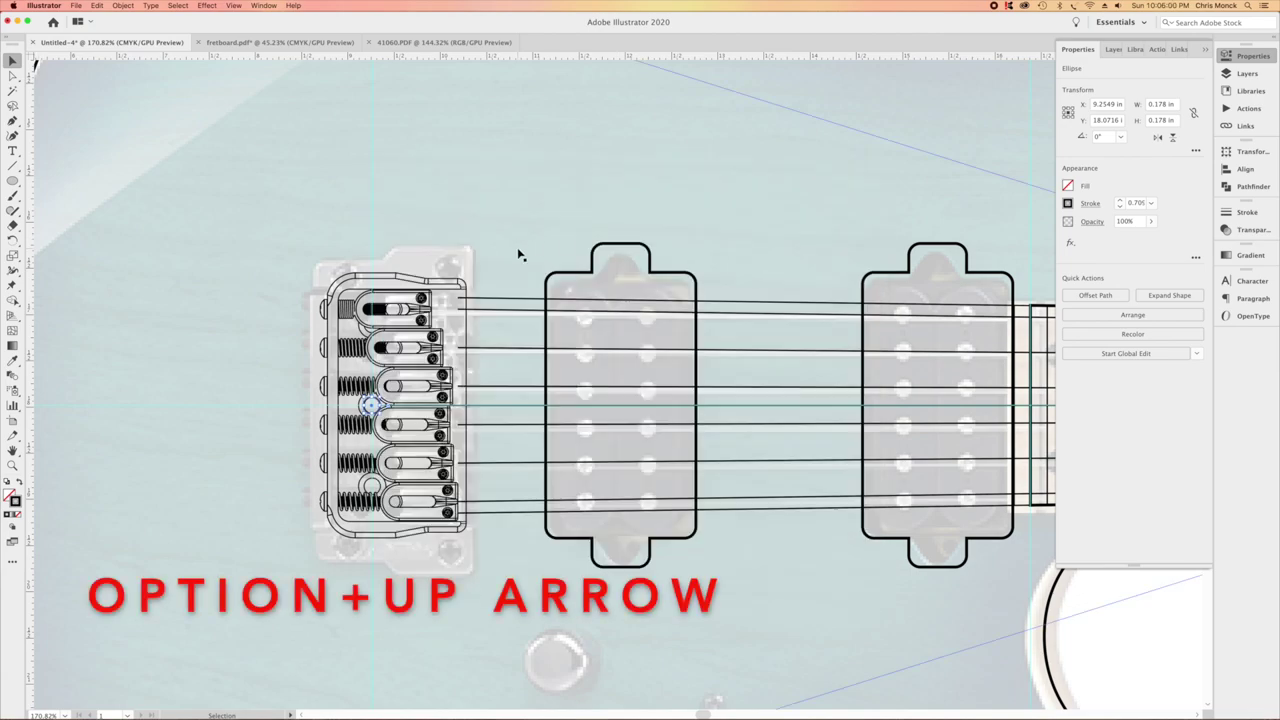
{"action": "key", "text": "alt+Up"}
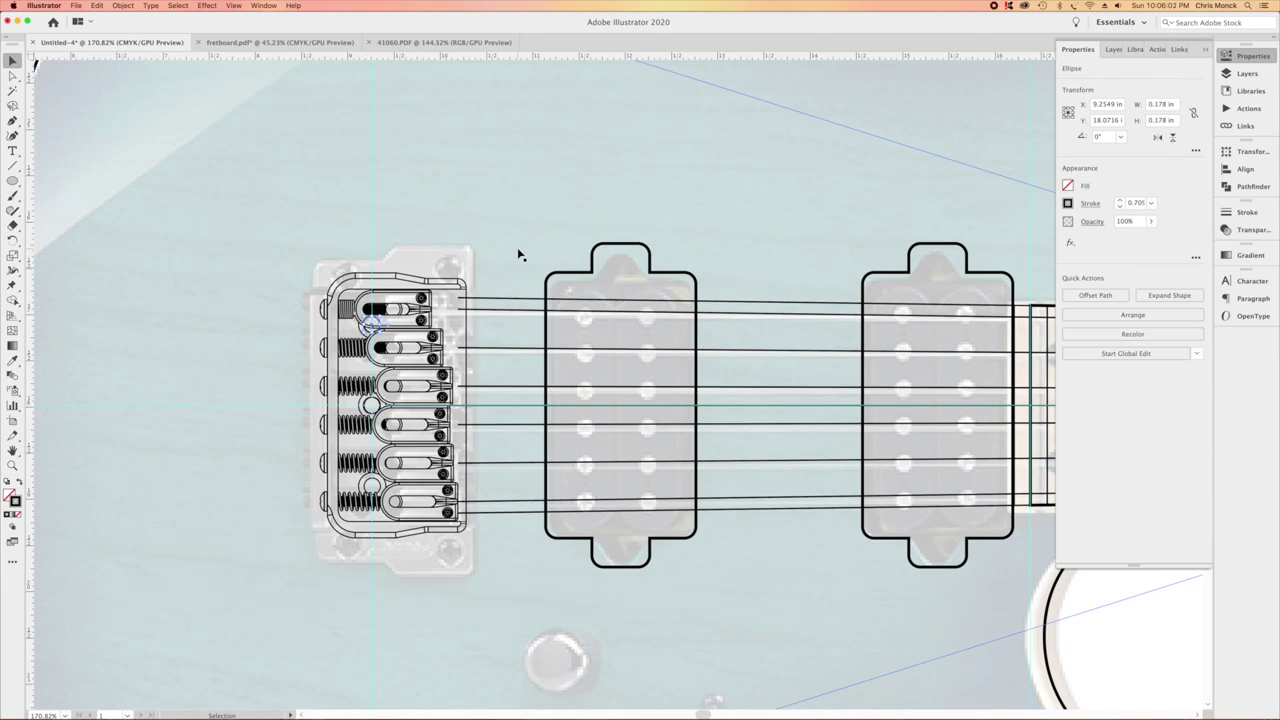
{"action": "left_click", "coordinate": [372, 405]}
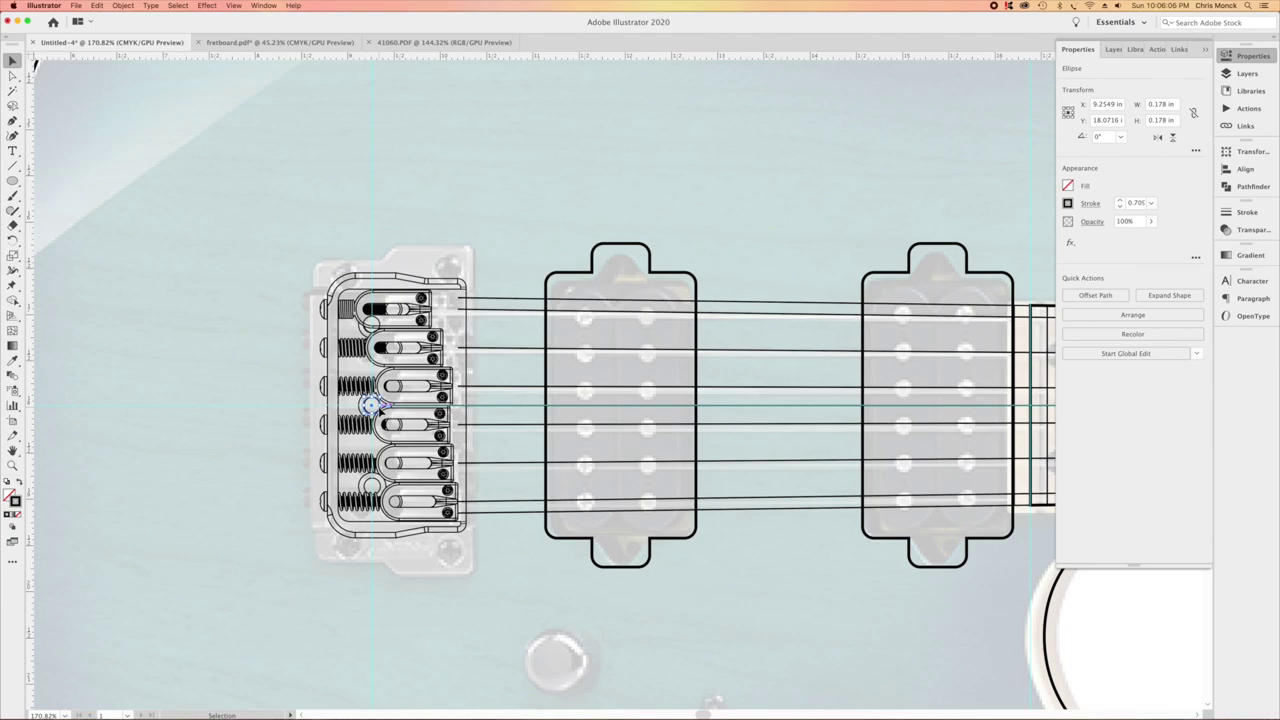
{"action": "key", "text": "alt+Down"}
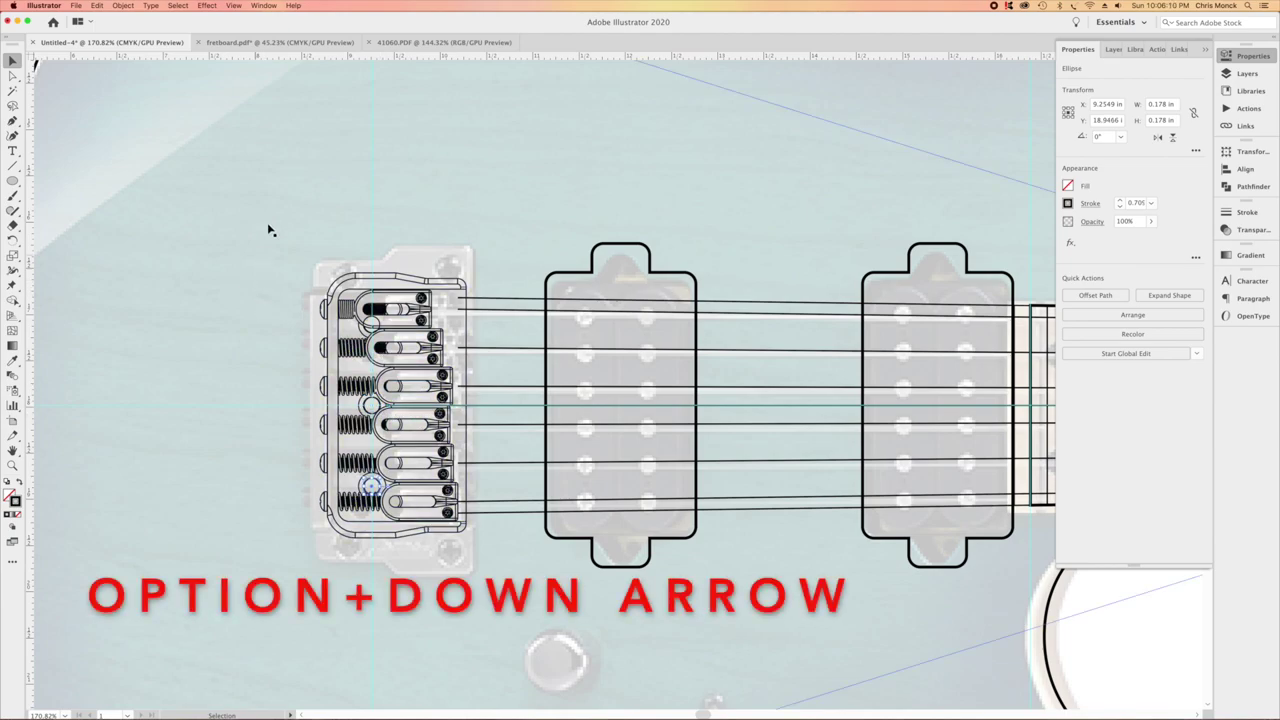
{"action": "left_click", "coordinate": [410, 43]}
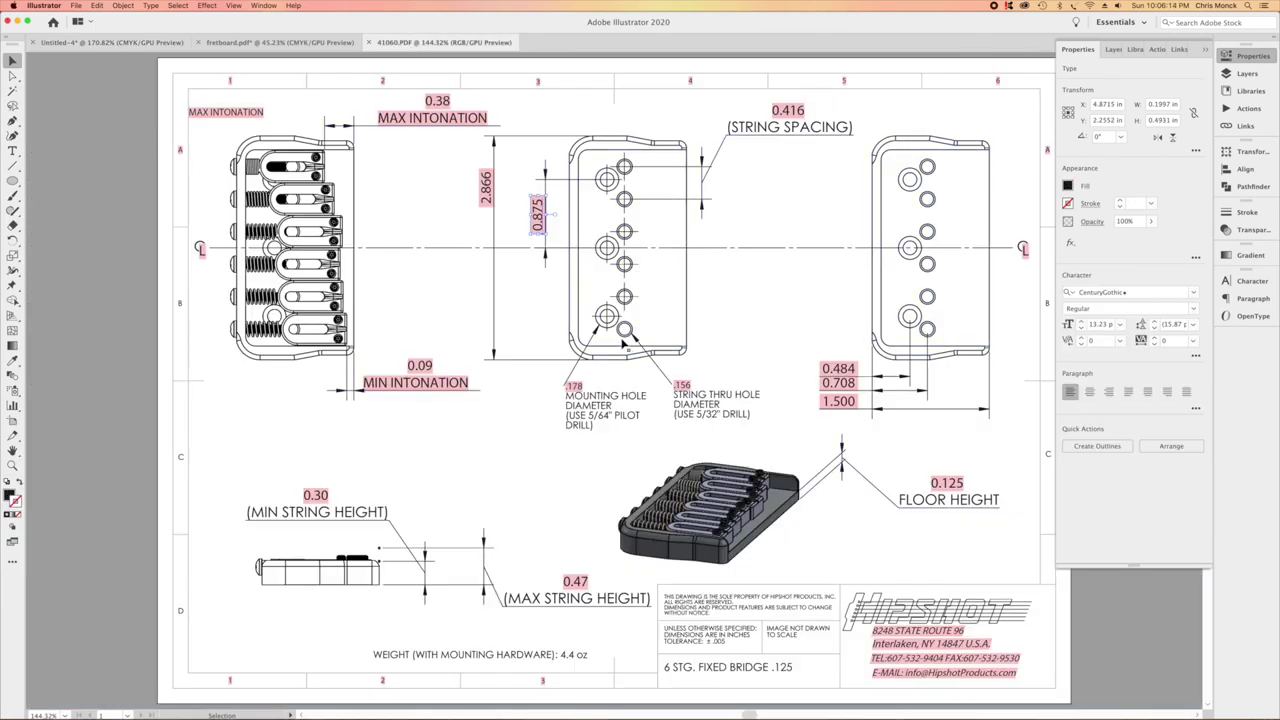
Look up the .156 string-hole diameter and 0.416 string spacing in the bridge drawing.
{"action": "left_click", "coordinate": [686, 388]}
{"action": "left_click", "coordinate": [728, 362]}
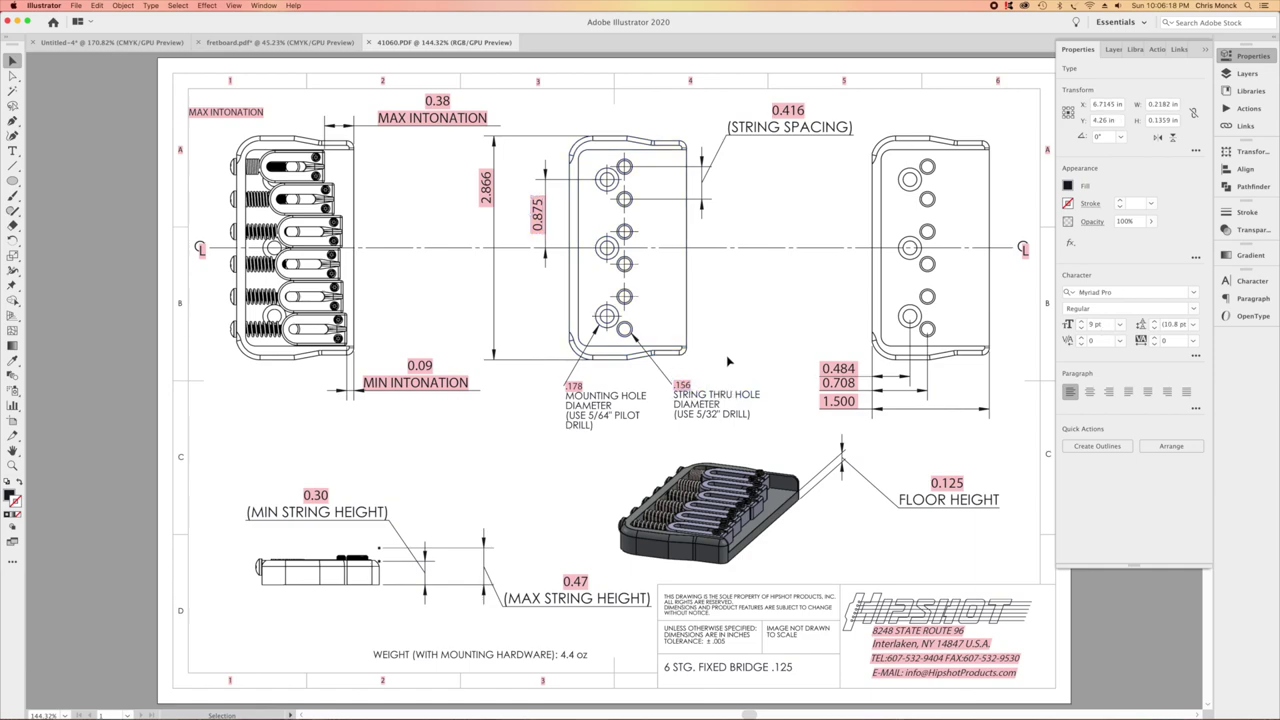
{"action": "left_click", "coordinate": [781, 116]}
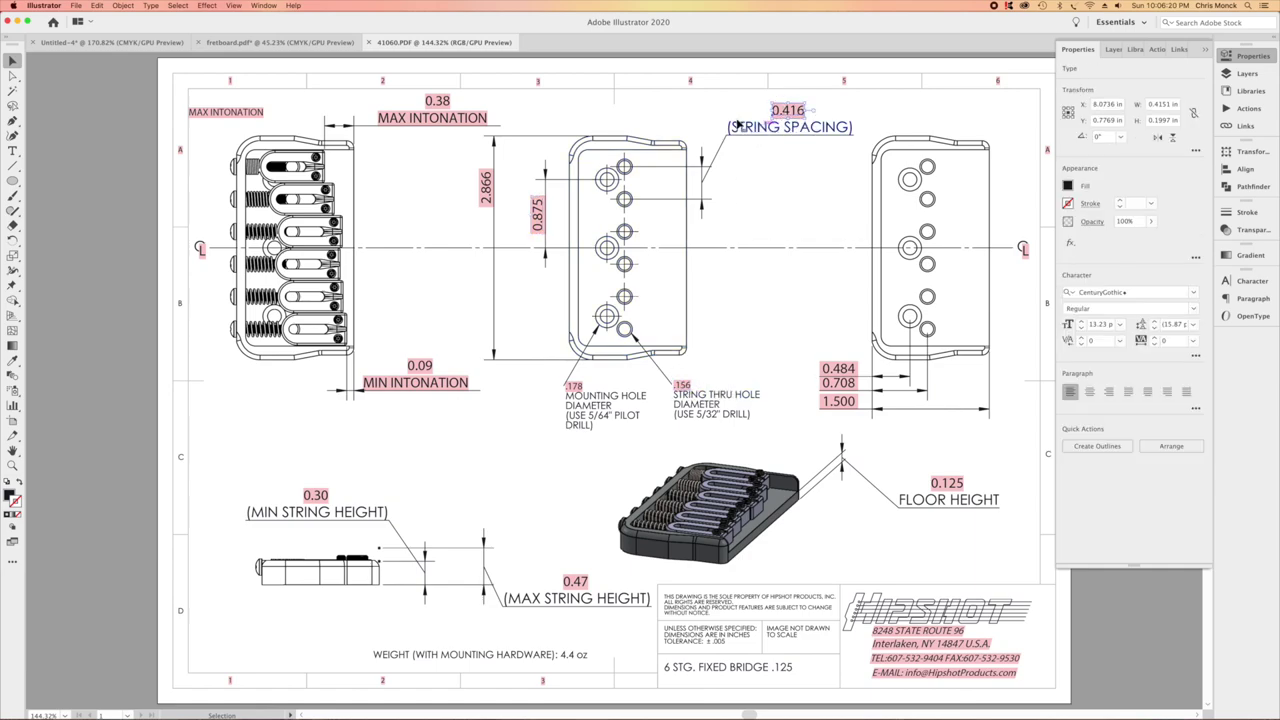
{"action": "left_click", "coordinate": [143, 44]}
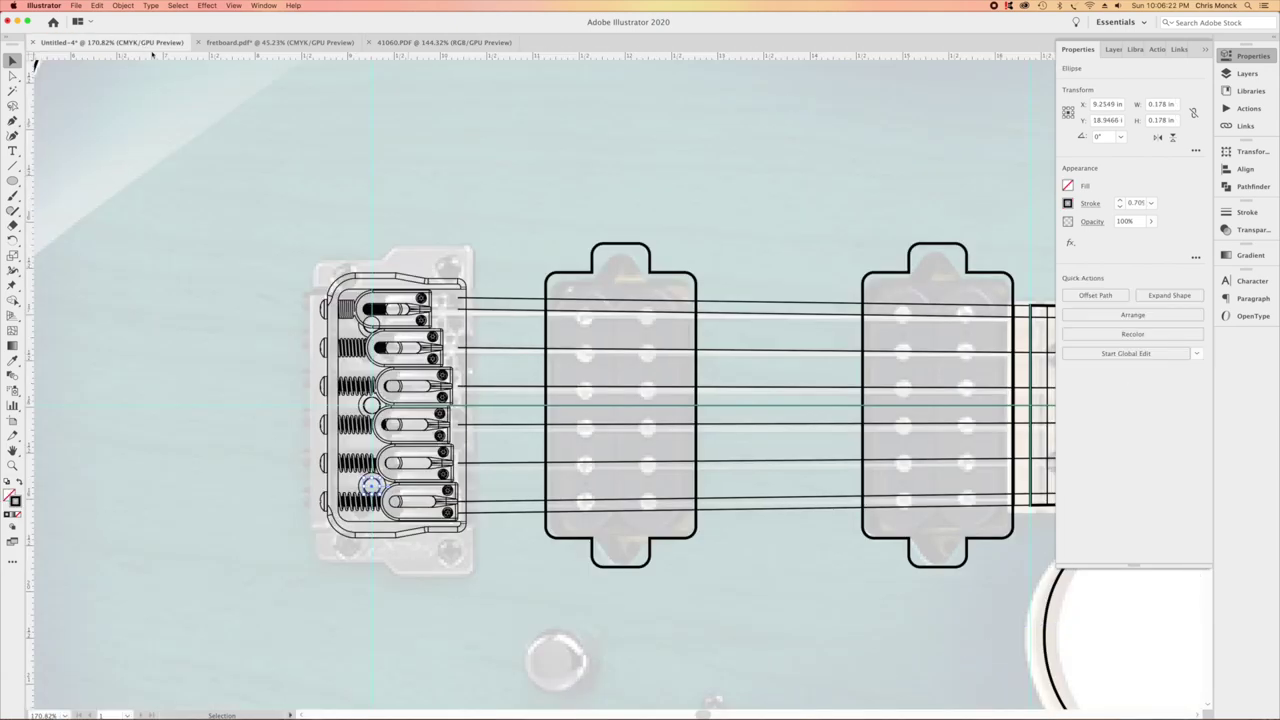
Draw a 0.156 × 0.156 in circle in the empty area above the guitar.
{"action": "key", "text": "super+0"}
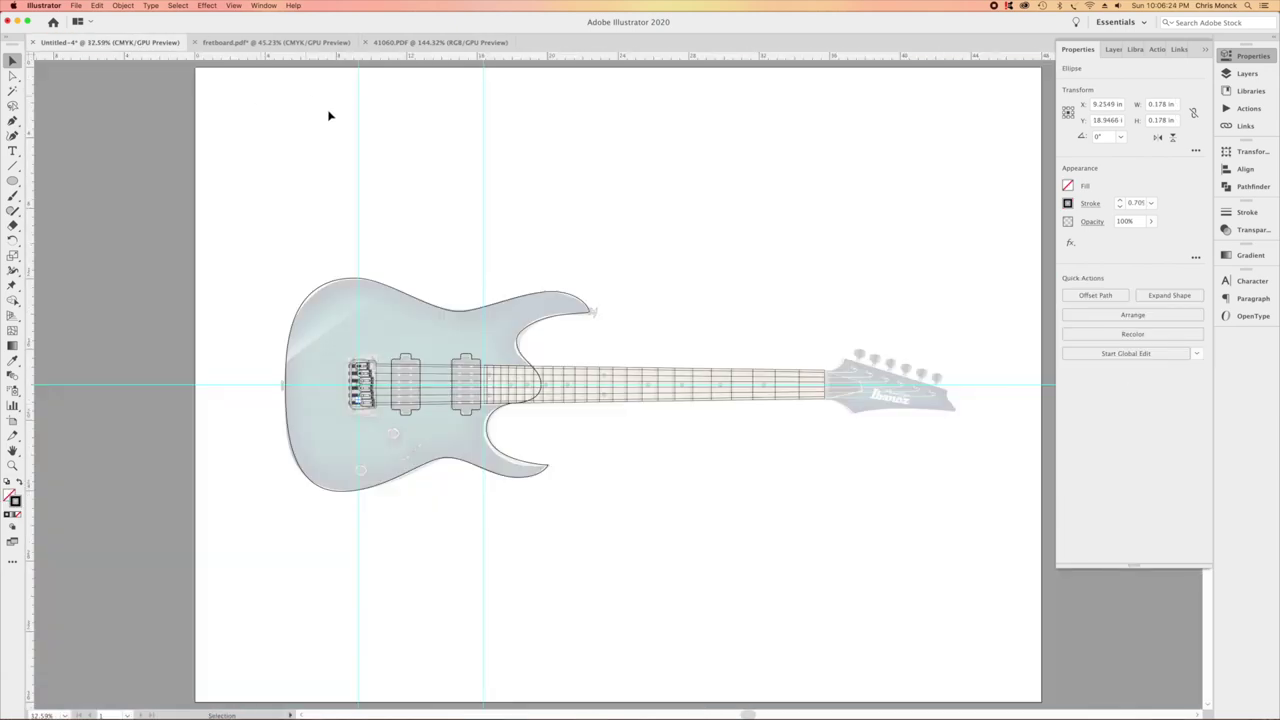
{"action": "key", "text": "z"}
{"action": "left_click_drag", "start_coordinate": [403, 157], "coordinate": [547, 307]}
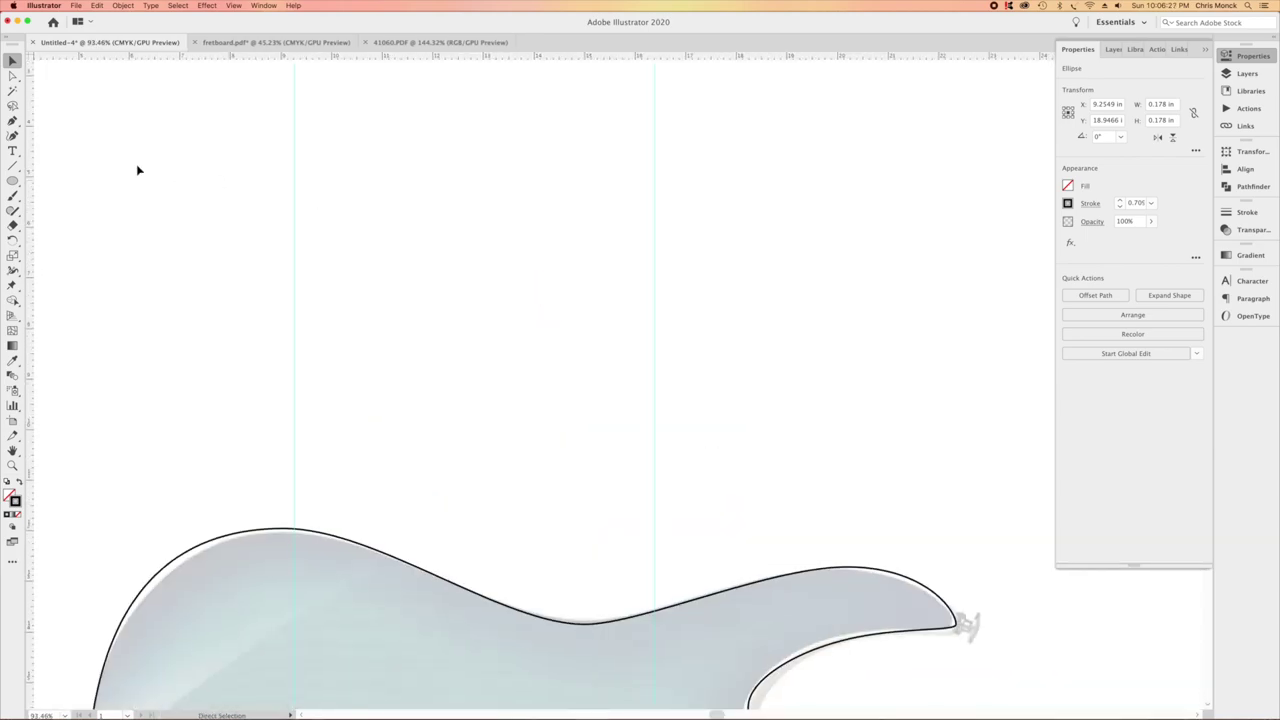
{"action": "left_click", "coordinate": [17, 181]}
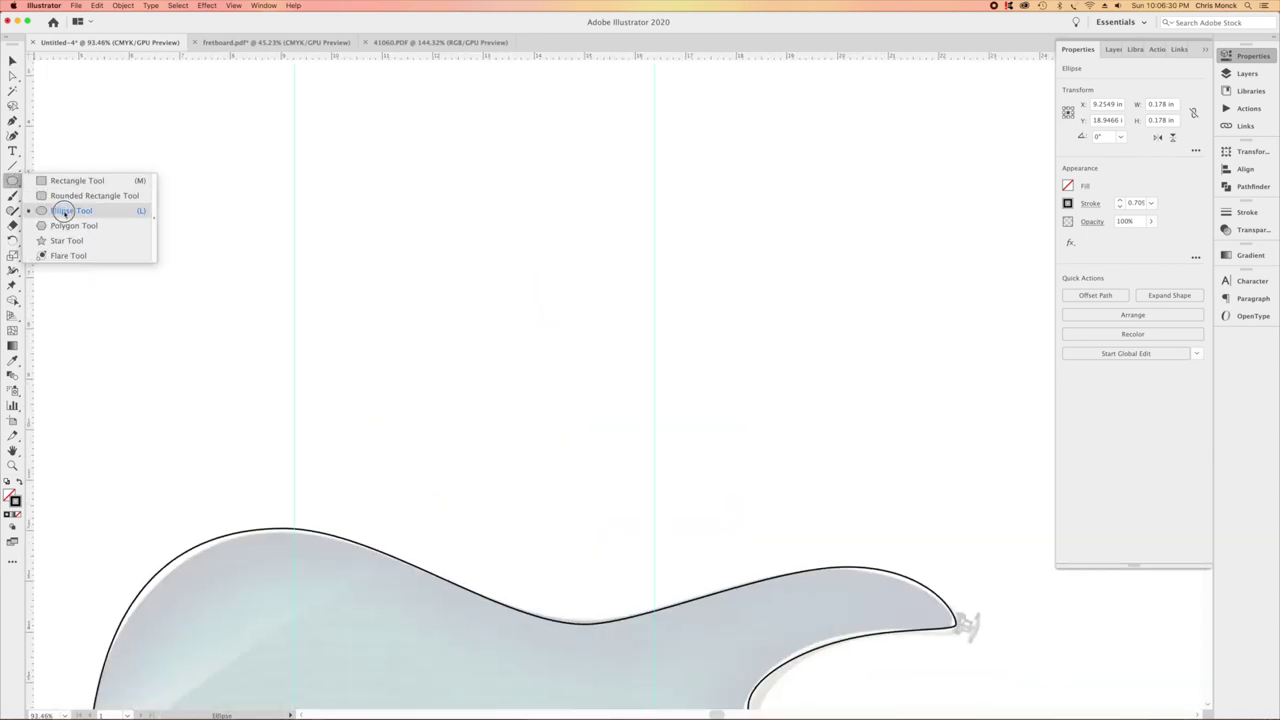
{"action": "left_click", "coordinate": [60, 210]}
{"action": "left_click", "coordinate": [460, 94]}
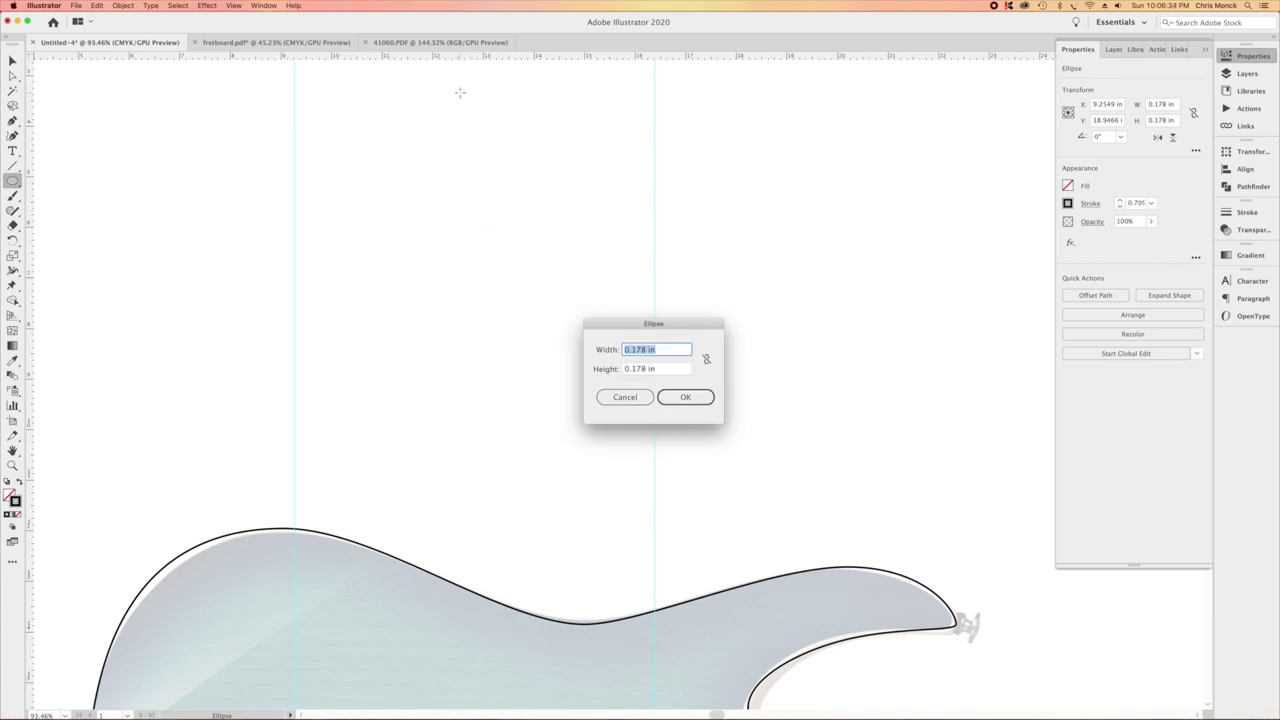
{"action": "key", "text": "BackSpace"}
{"action": "key", "text": "Tab"}
{"action": "type", "text": ".1"}
{"action": "key", "text": "Return"}
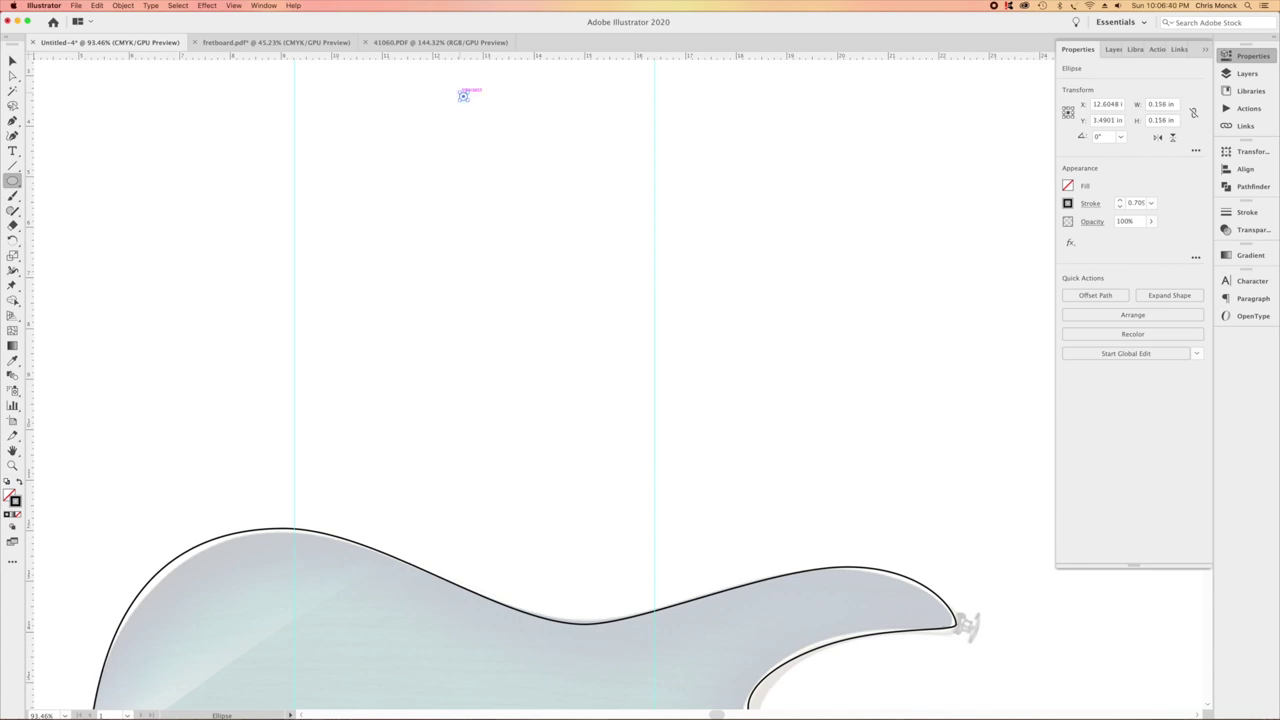
Set Keyboard Increment to 0.416 in and duplicate the circle downward into a column.
{"action": "left_click", "coordinate": [12, 61]}
{"action": "key", "text": "super+k"}
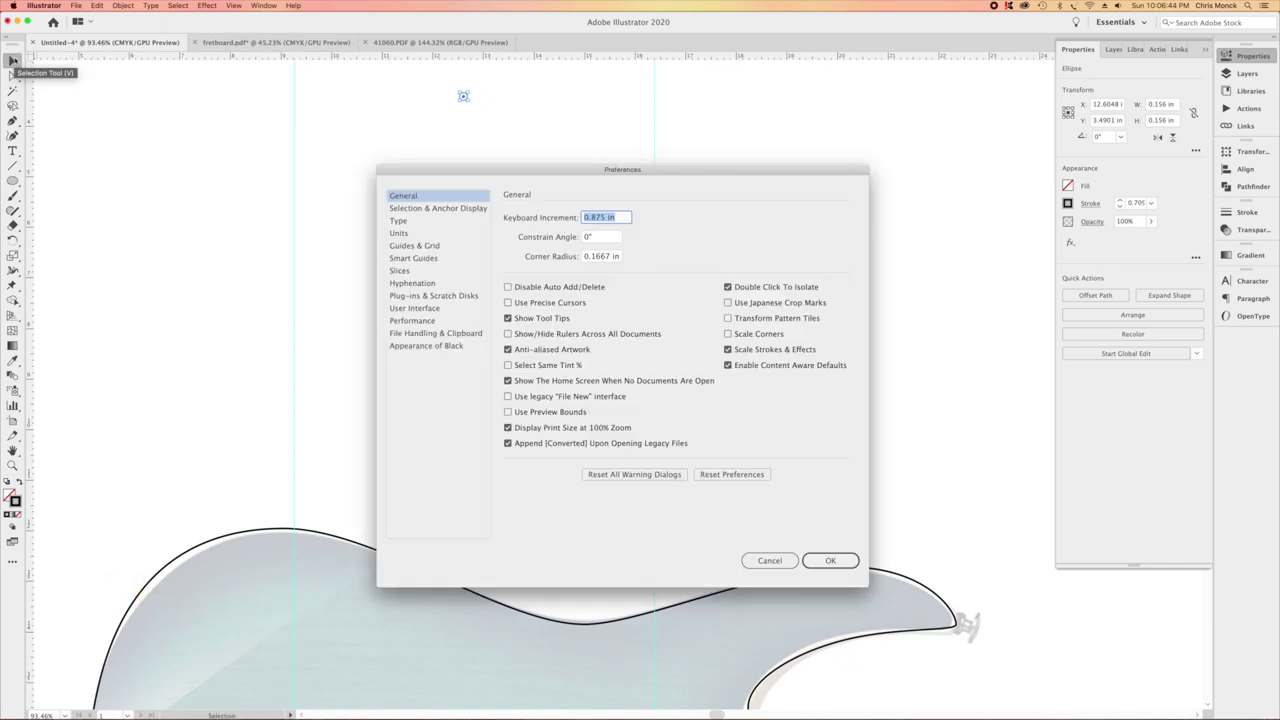
{"action": "type", "text": ".416"}
{"action": "key", "text": "Return"}
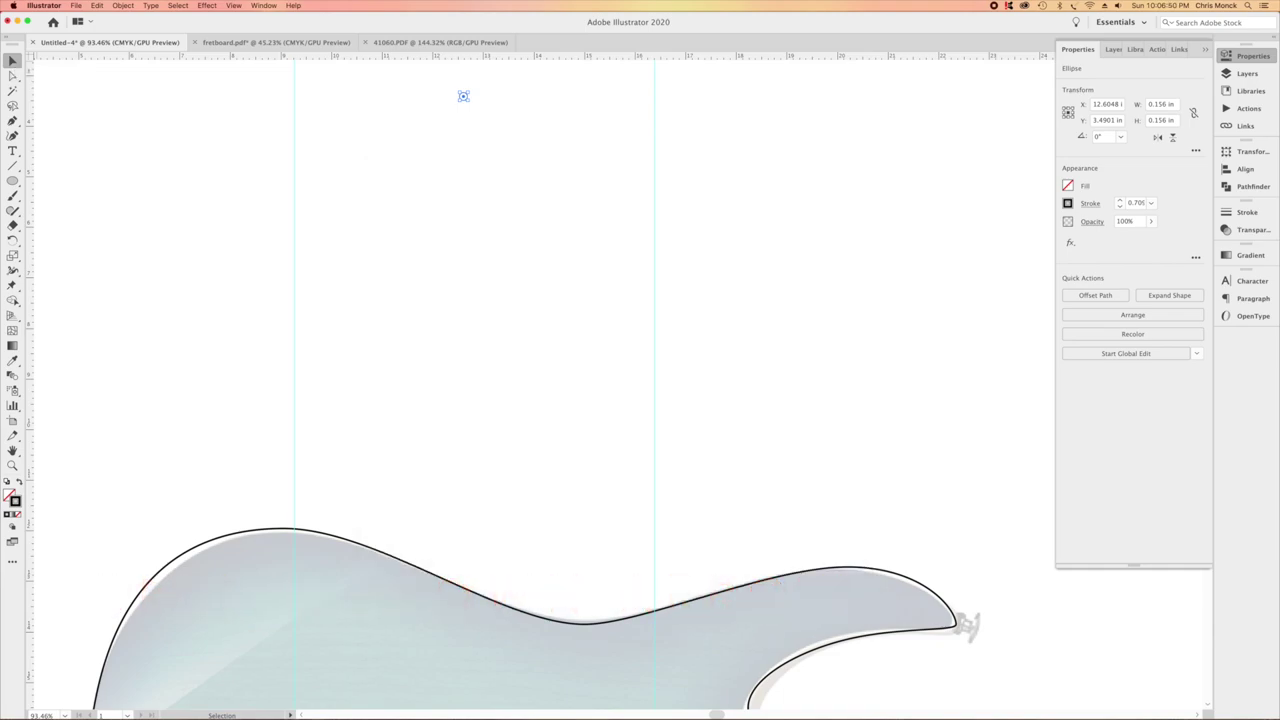
{"action": "key", "text": "alt+Down"}
{"action": "key", "text": "alt+Down"}
{"action": "key", "text": "alt+Down"}
{"action": "key", "text": "alt+Down"}
{"action": "key", "text": "alt+Down"}
Draw an outline rectangle spanning the column of six string-hole circles.
{"action": "left_click", "coordinate": [400, 155]}
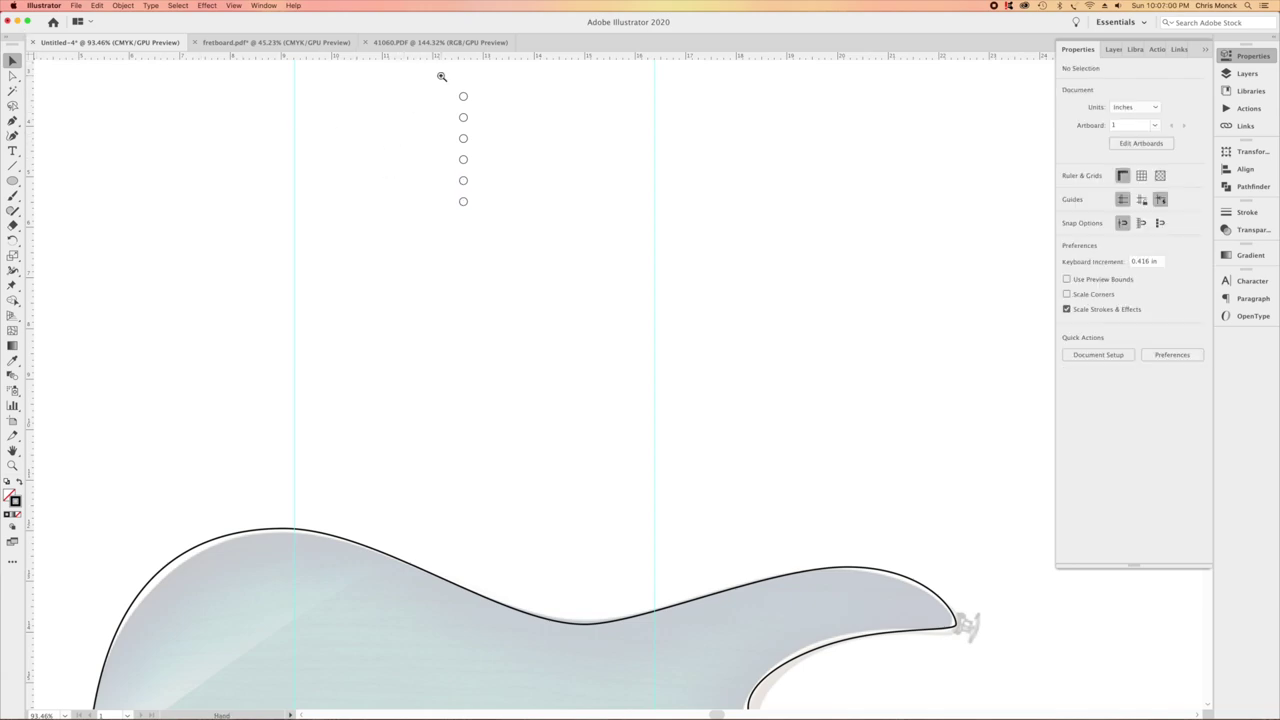
{"action": "left_click_drag", "start_coordinate": [443, 77], "coordinate": [551, 194]}
{"action": "left_click_drag", "start_coordinate": [12, 181], "coordinate": [45, 177]}
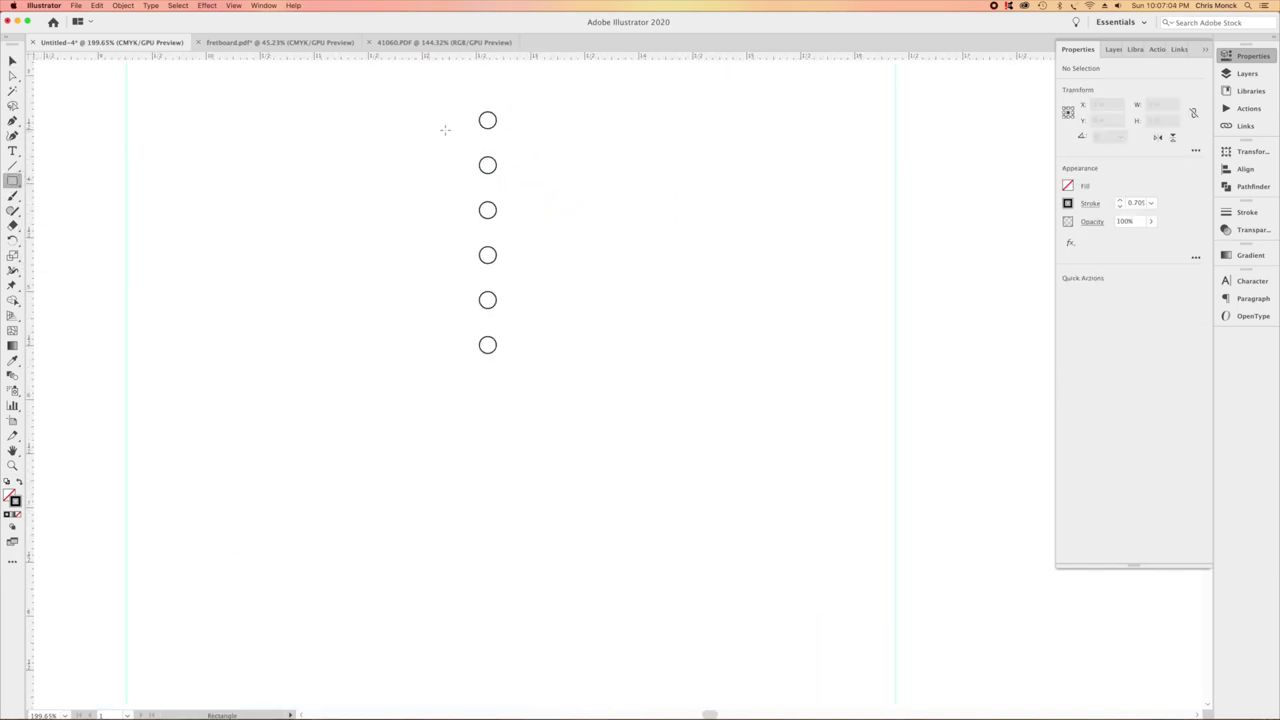
{"action": "left_click_drag", "start_coordinate": [487, 119], "coordinate": [589, 344]}
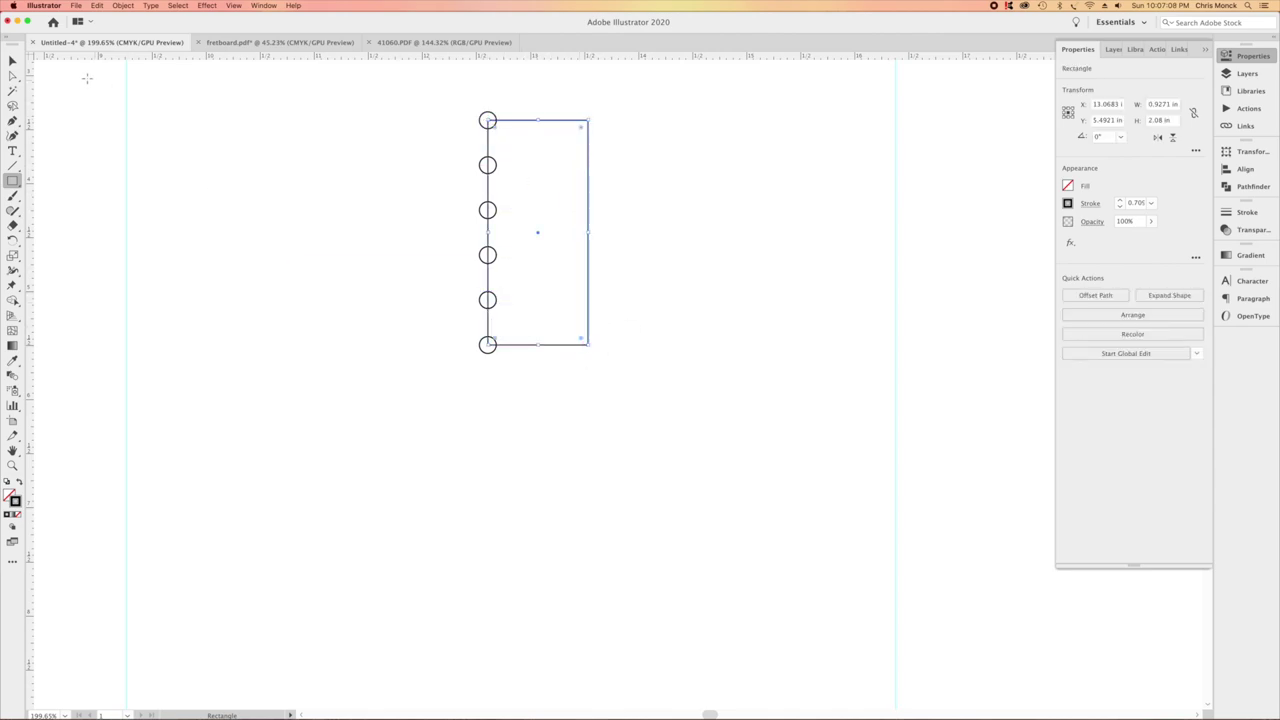
Move the circles and rectangle onto the bridge, shifting them 1.08 in left onto the saddles.
{"action": "left_click", "coordinate": [13, 61]}
{"action": "left_click_drag", "start_coordinate": [445, 93], "coordinate": [642, 415]}
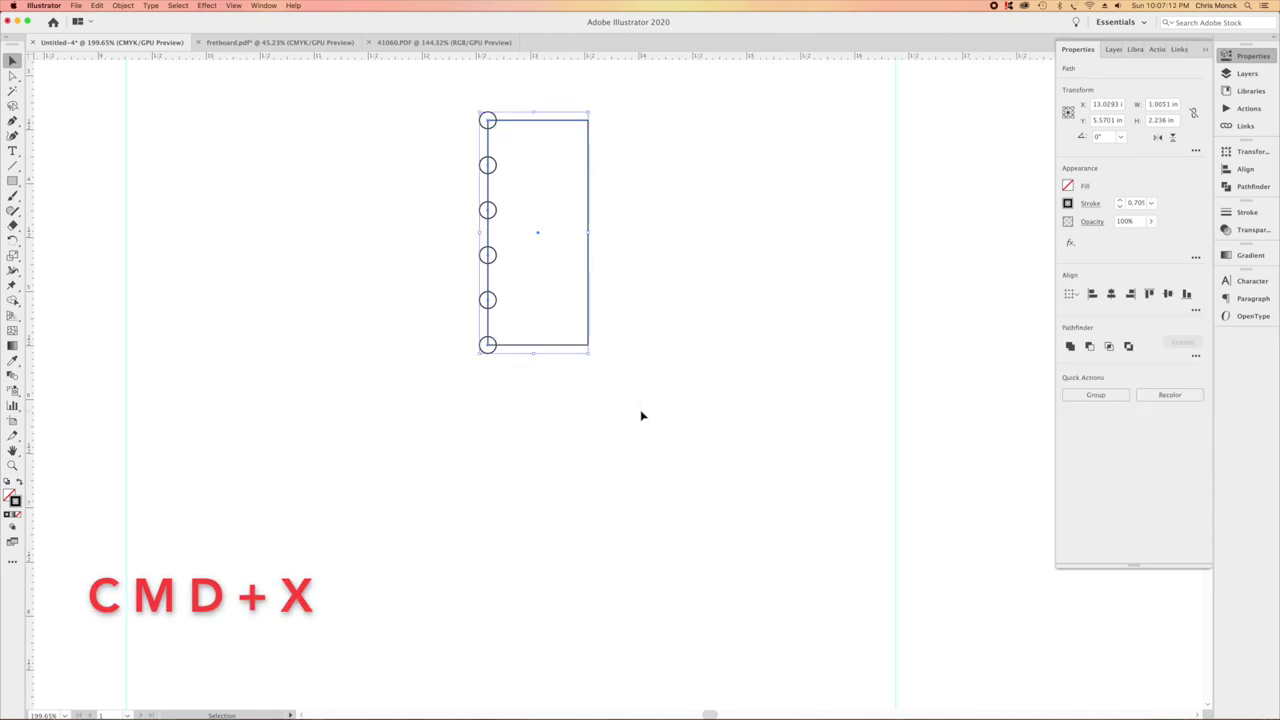
{"action": "key", "text": "super+x"}
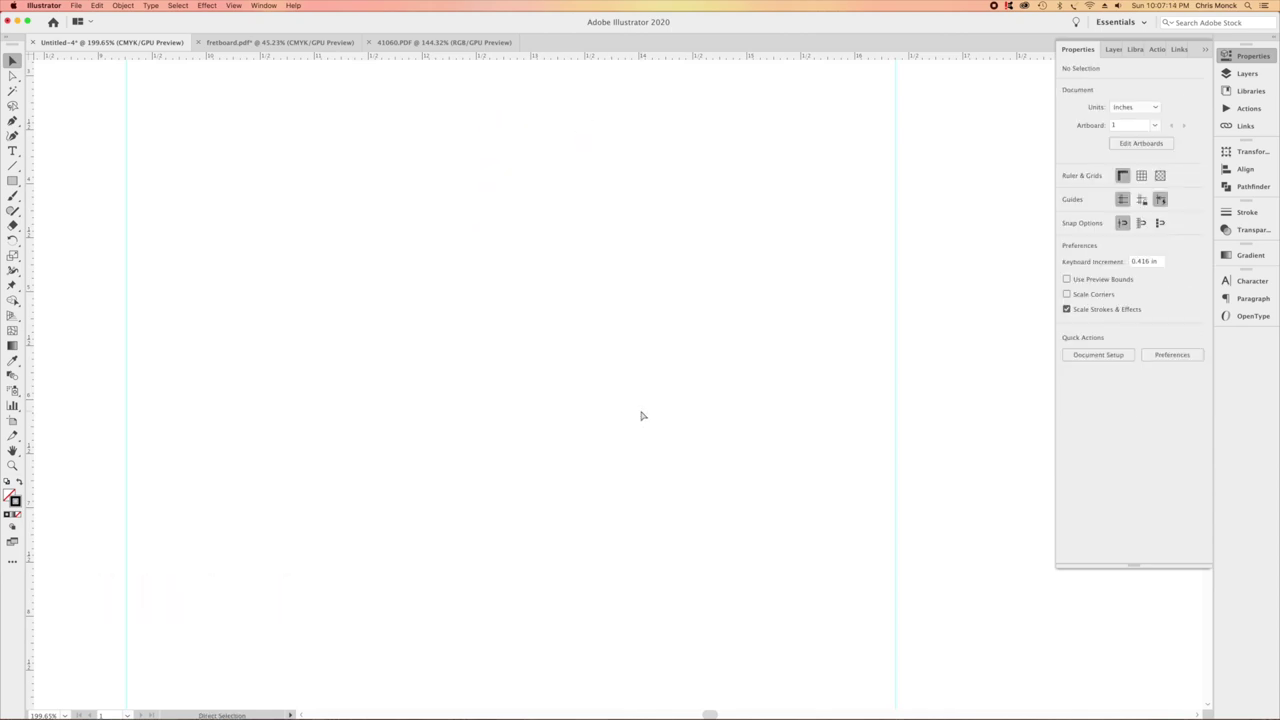
{"action": "key", "text": "super+0"}
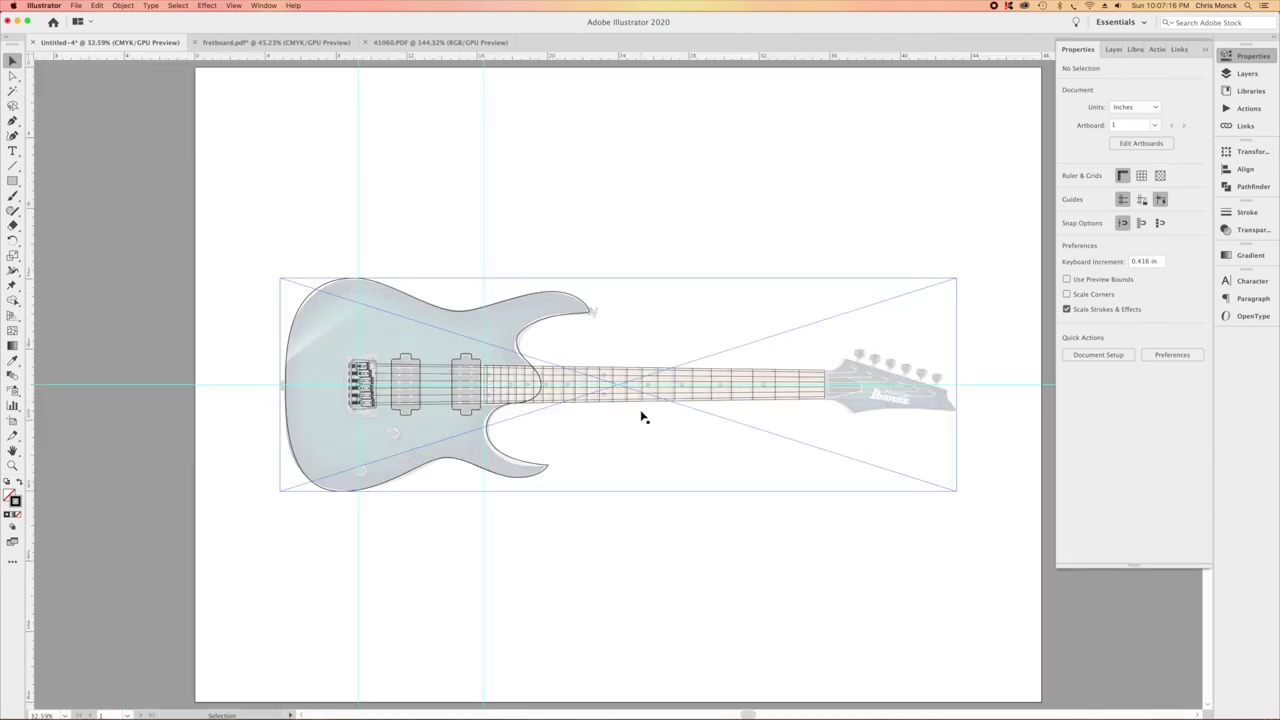
{"action": "left_click_drag", "start_coordinate": [339, 371], "coordinate": [590, 528]}
{"action": "key", "text": "super+v"}
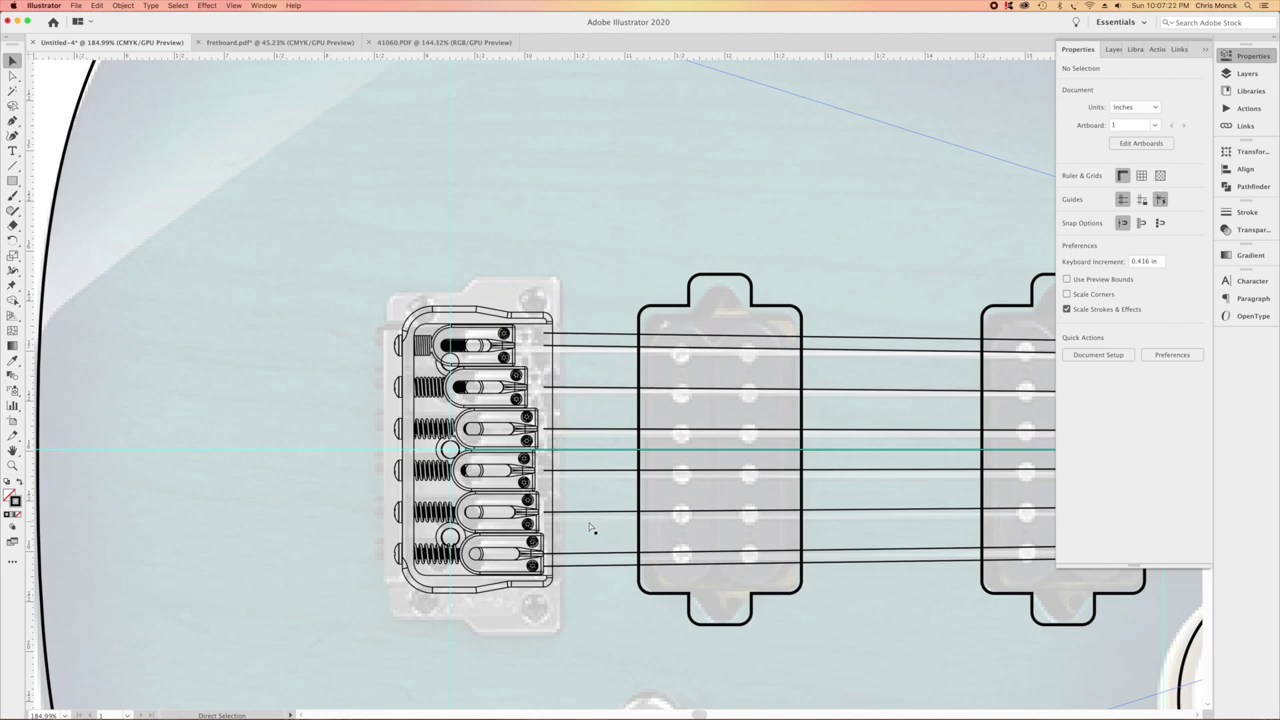
{"action": "left_click_drag", "start_coordinate": [624, 390], "coordinate": [607, 453]}
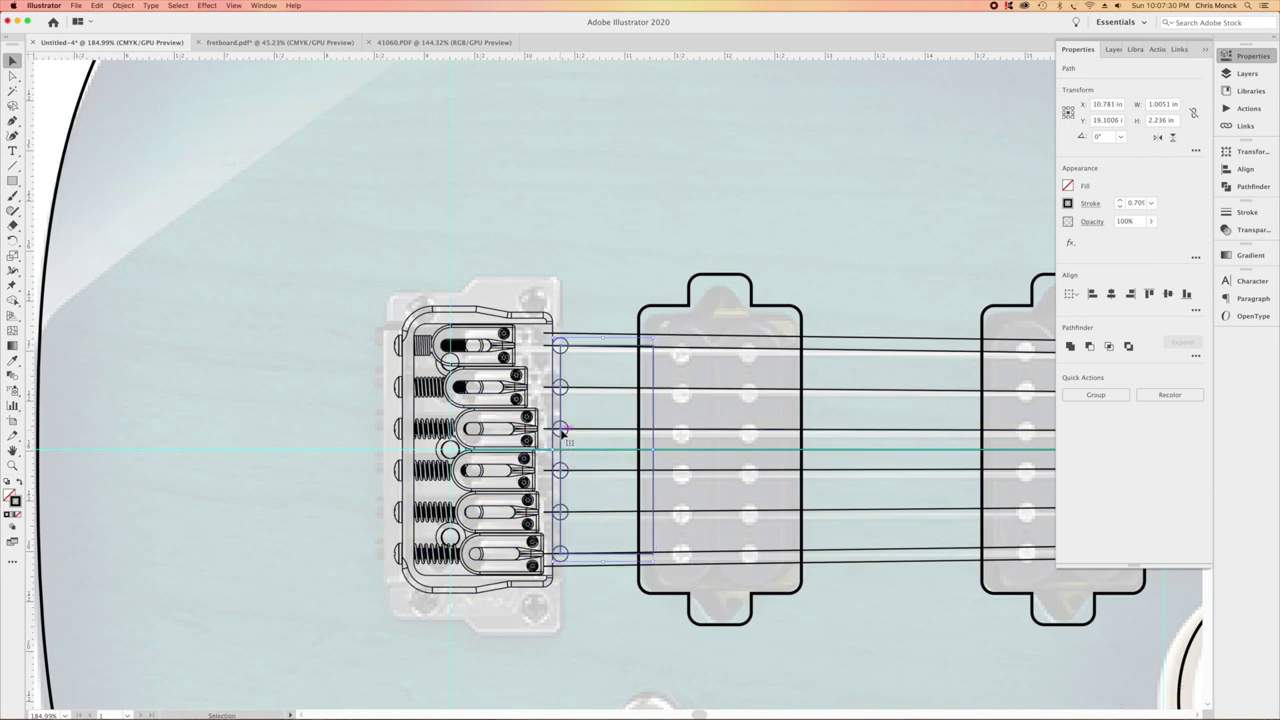
{"action": "left_click_drag", "start_coordinate": [562, 430], "coordinate": [448, 430]}
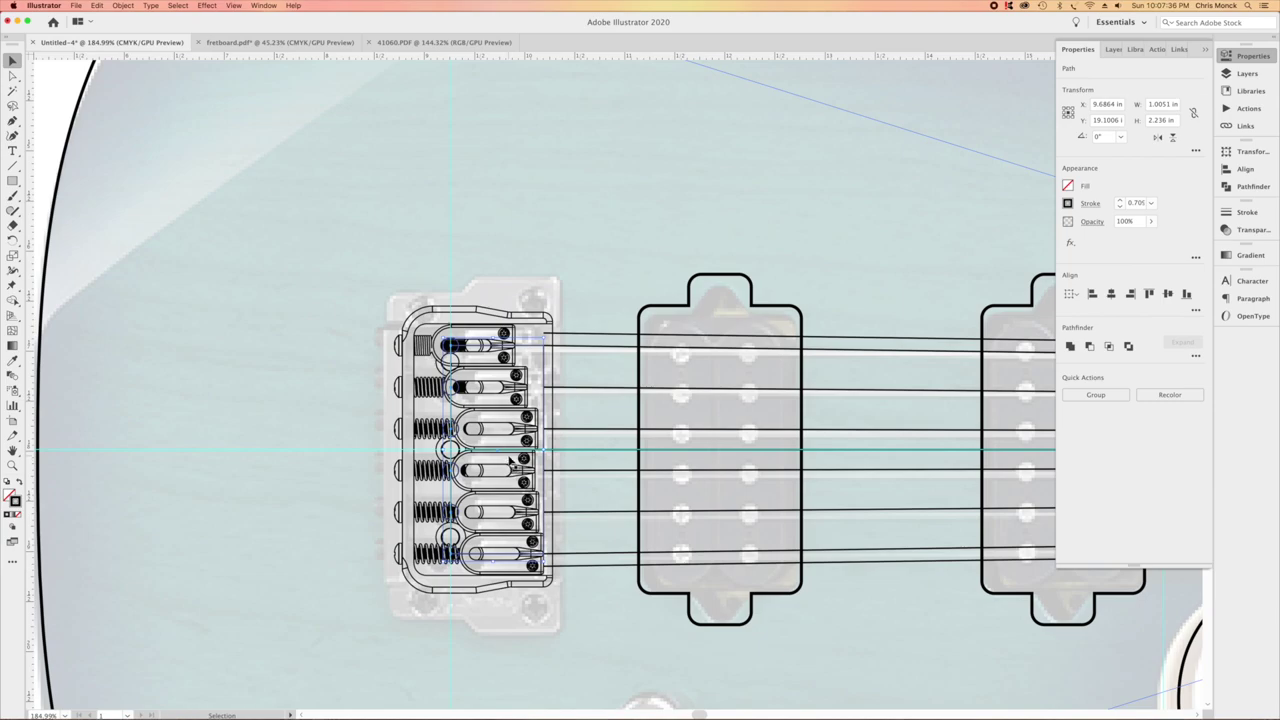
Check the Hipshot bridge's 0.484 dimension and compute 0.708 − 0.484 = 0.224 in Calculator.
{"action": "left_click", "coordinate": [436, 46]}
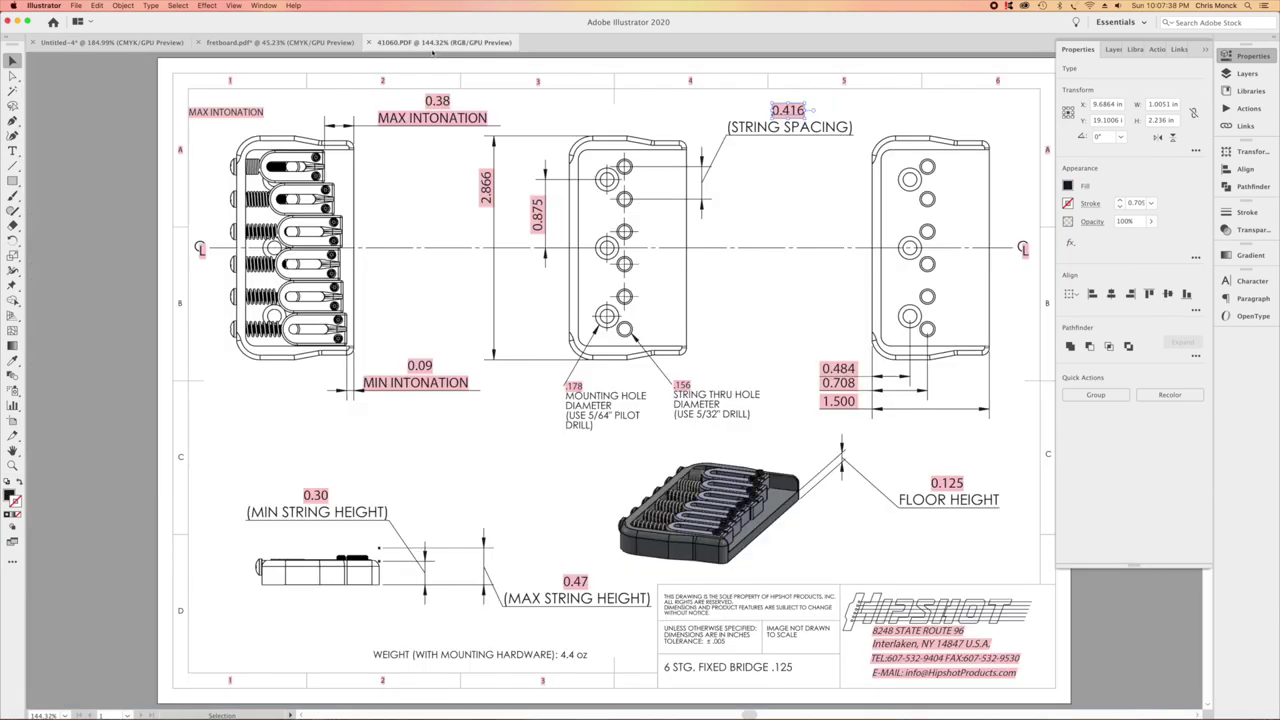
{"action": "left_click", "coordinate": [845, 373]}
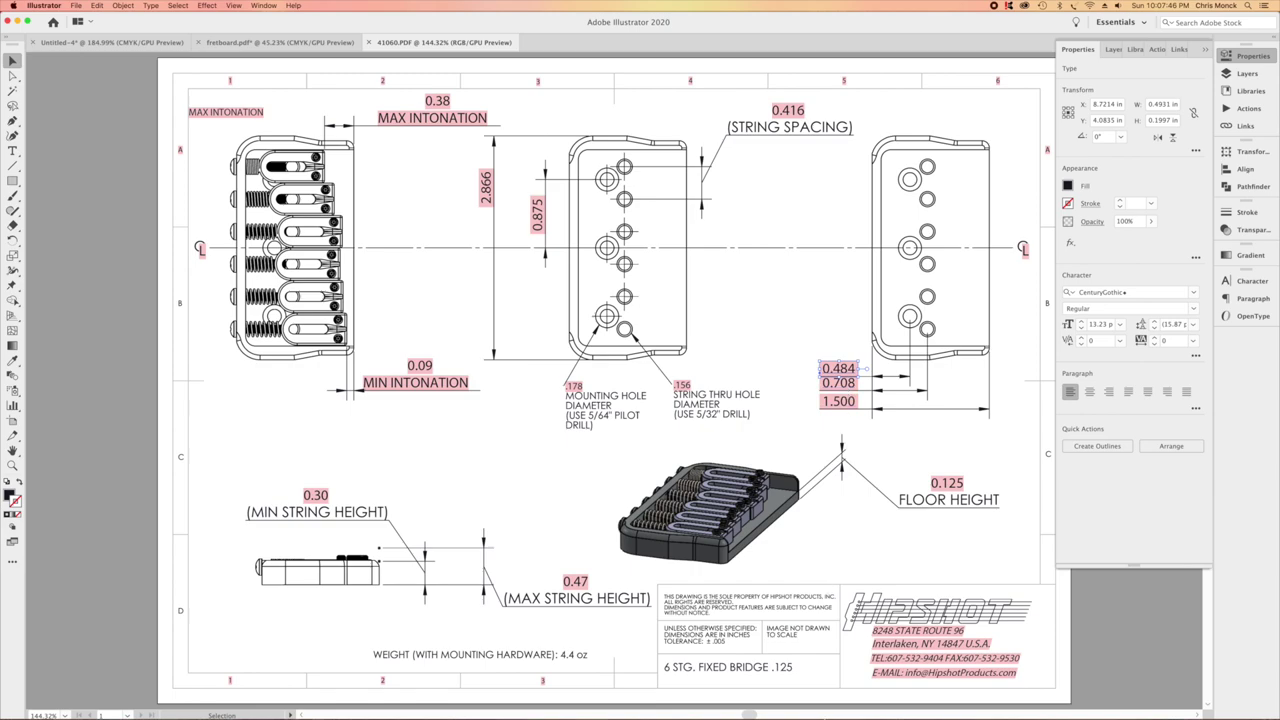
{"action": "mouse_move", "coordinate": [800, 706]}
{"action": "left_click", "coordinate": [795, 702]}
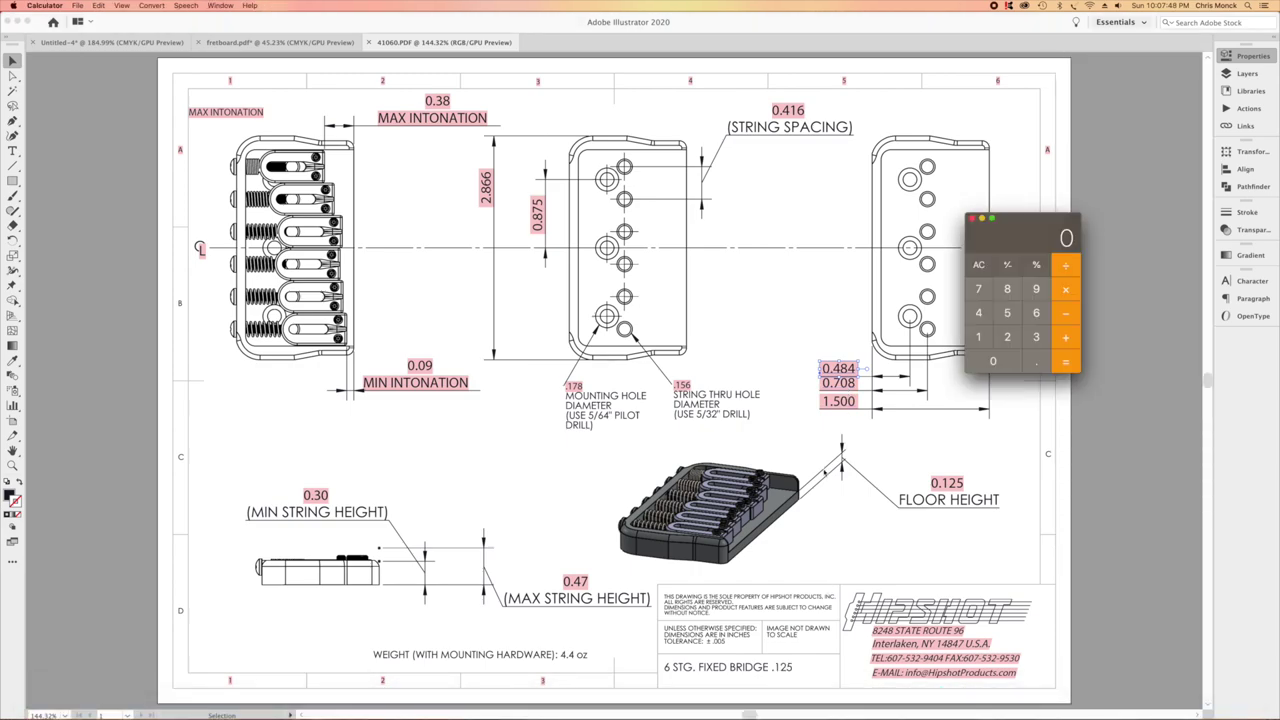
{"action": "type", "text": "0.708"}
{"action": "key", "text": "minus"}
{"action": "type", "text": "0.484"}
{"action": "key", "text": "Return"}
Return to the guitar document and open the General Preferences with Cmd+K.
{"action": "left_click", "coordinate": [159, 43]}
{"action": "left_click", "coordinate": [159, 43]}
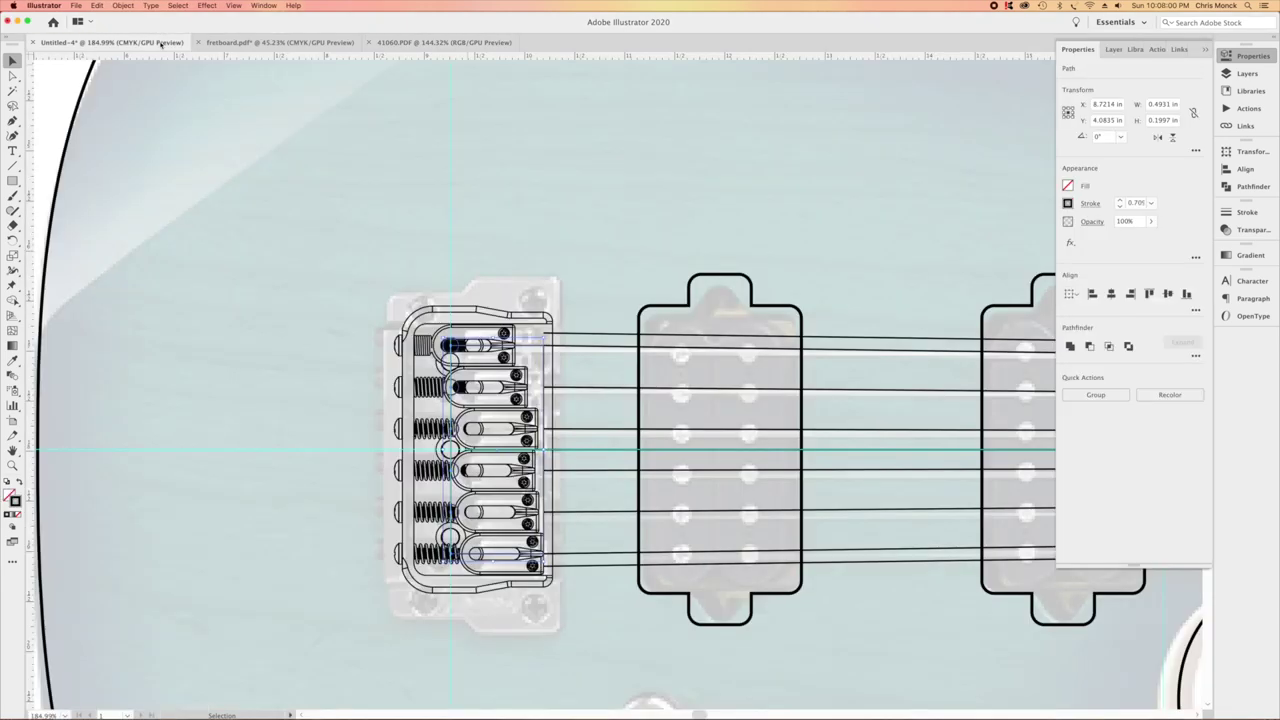
{"action": "key", "text": "super+k"}
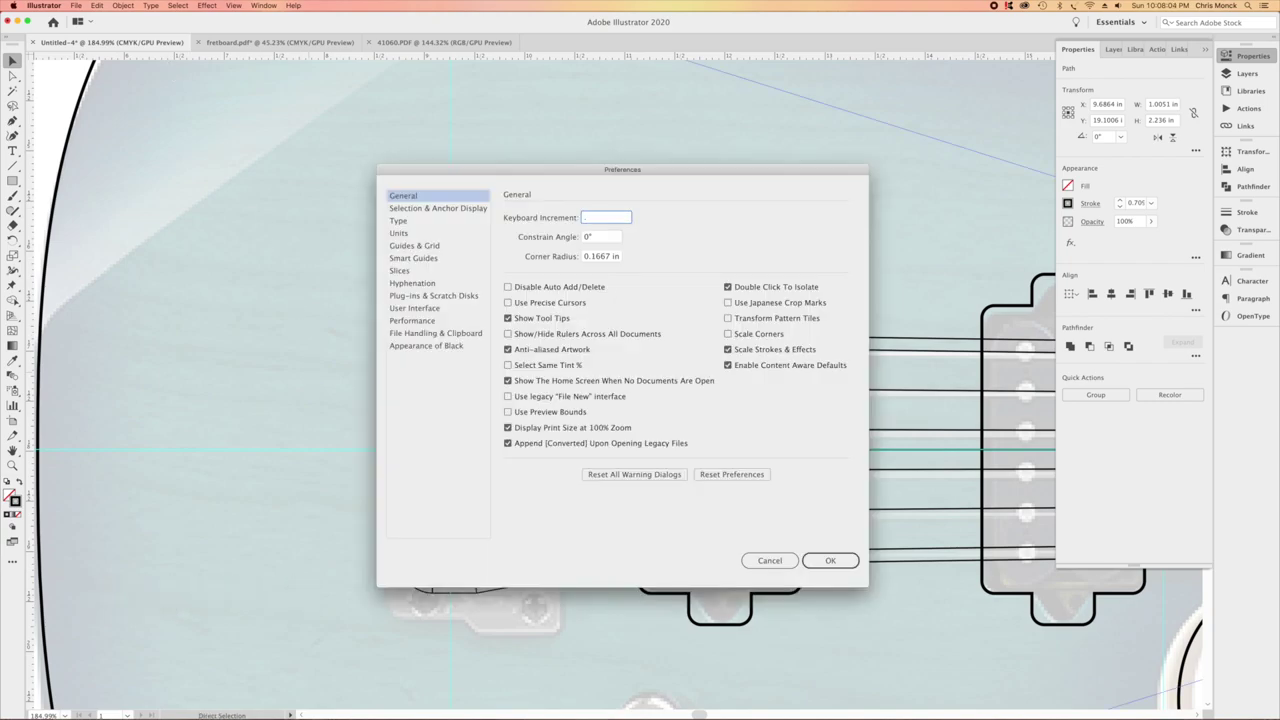
Apply the 0.224 in keyboard increment, nudge the string holes right, and delete the thin rectangle.
{"action": "key", "text": "Return"}
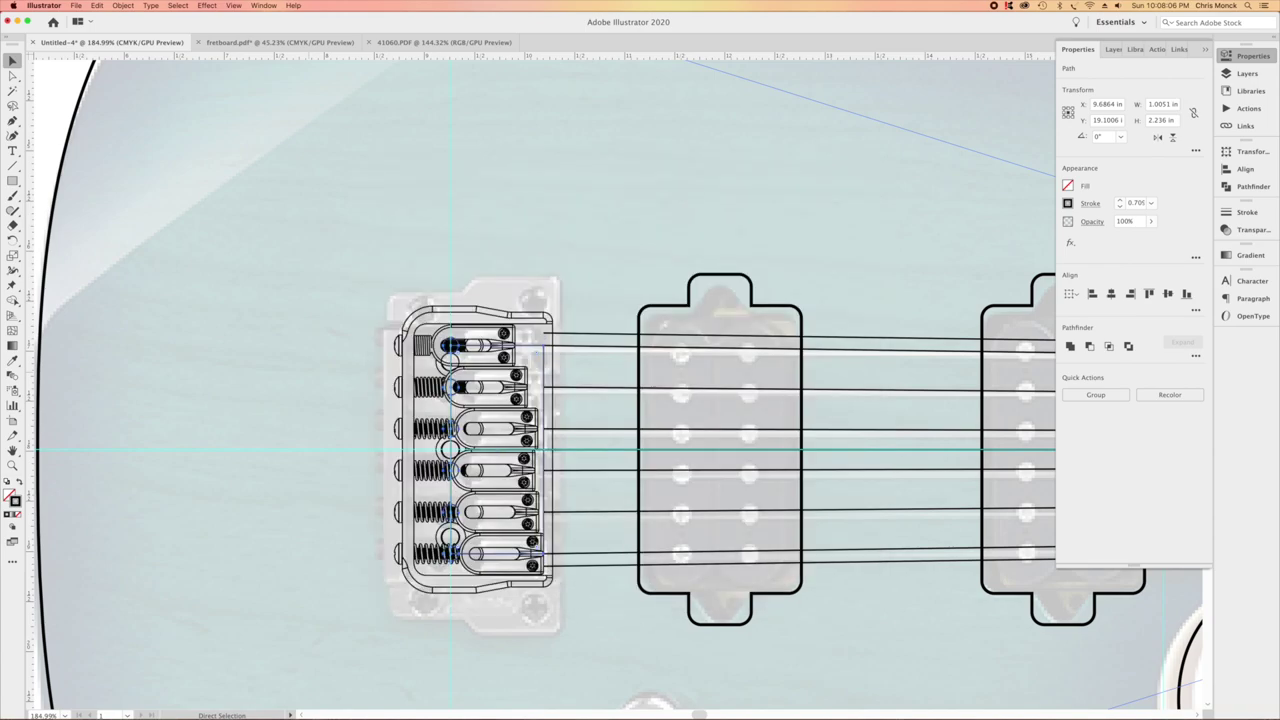
{"action": "key", "text": "Right"}
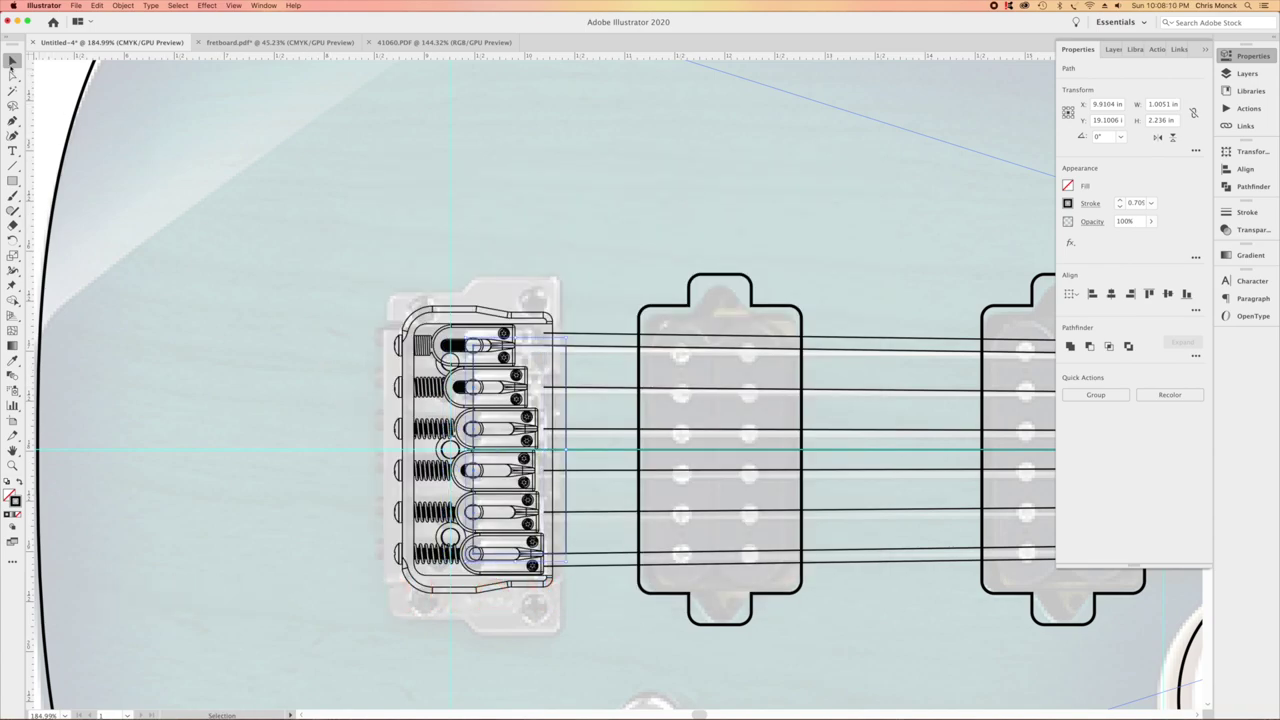
{"action": "left_click", "coordinate": [150, 150]}
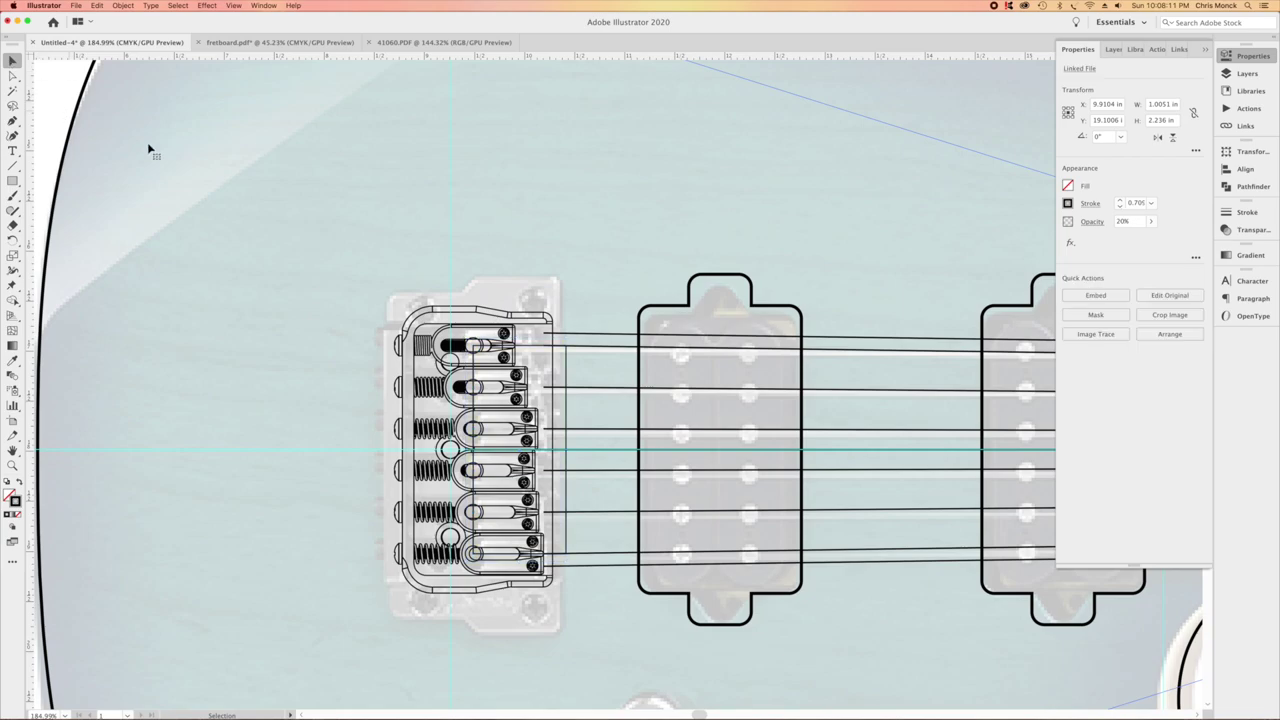
{"action": "left_click", "coordinate": [567, 420]}
{"action": "key", "text": "Delete"}
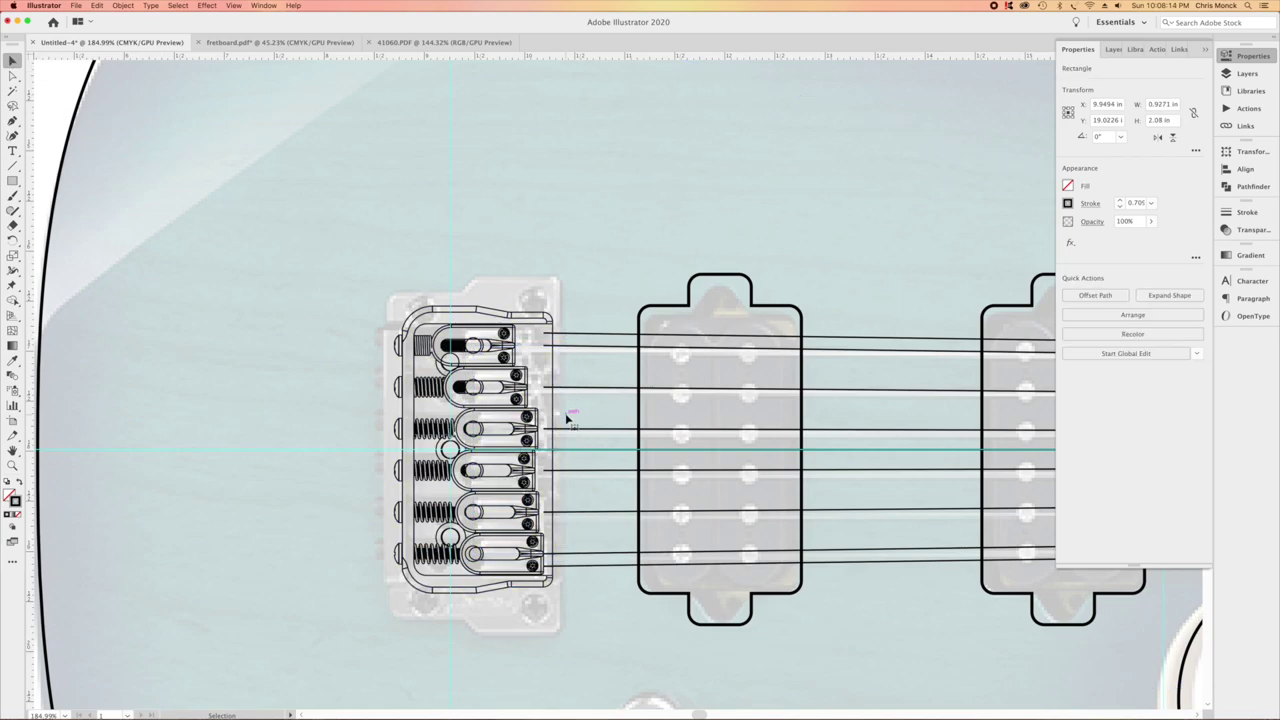
{"action": "key", "text": "a"}
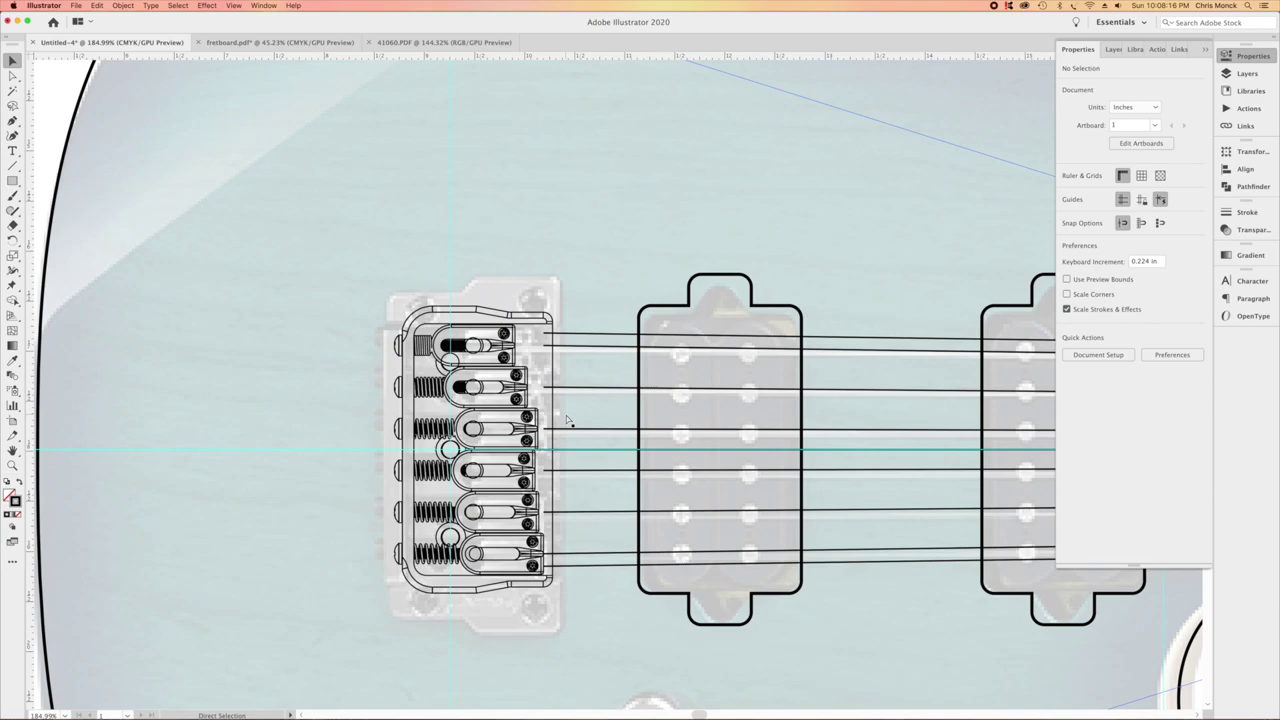
{"action": "key", "text": "super+0"}
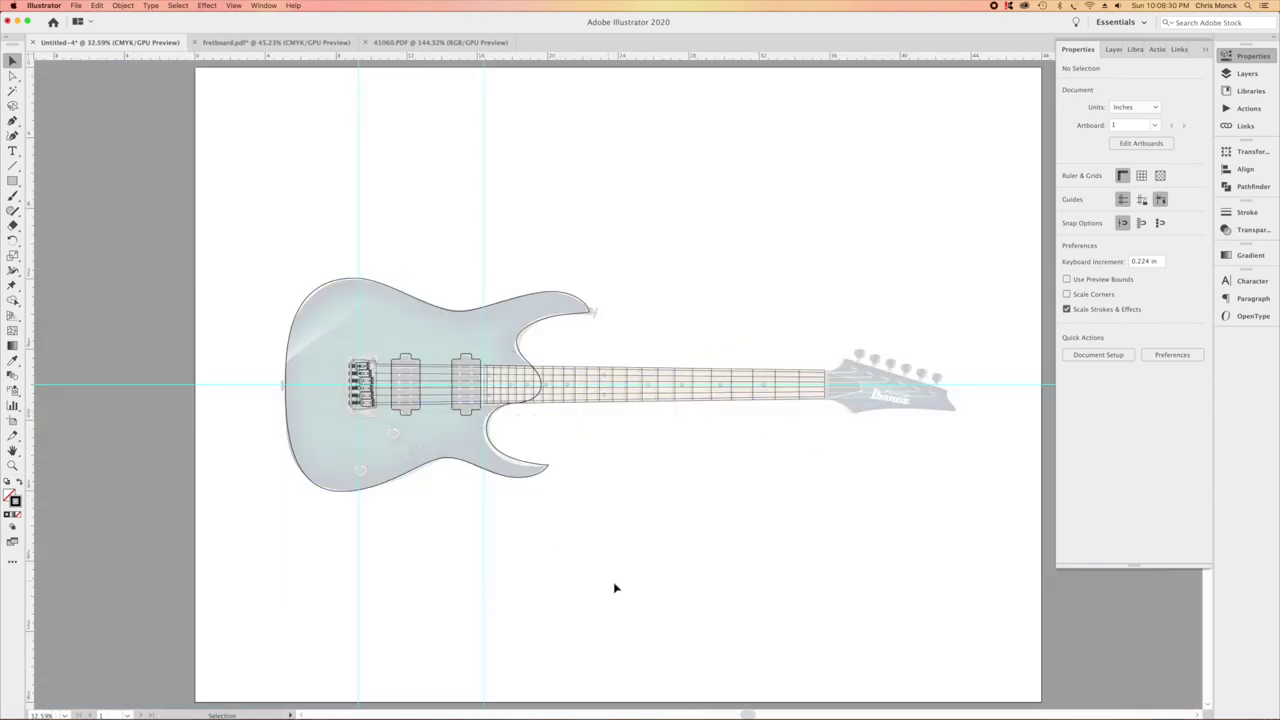
Unlock guides via View > Guides, delete both vertical guides, then relock the guides.
{"action": "left_click", "coordinate": [233, 6]}
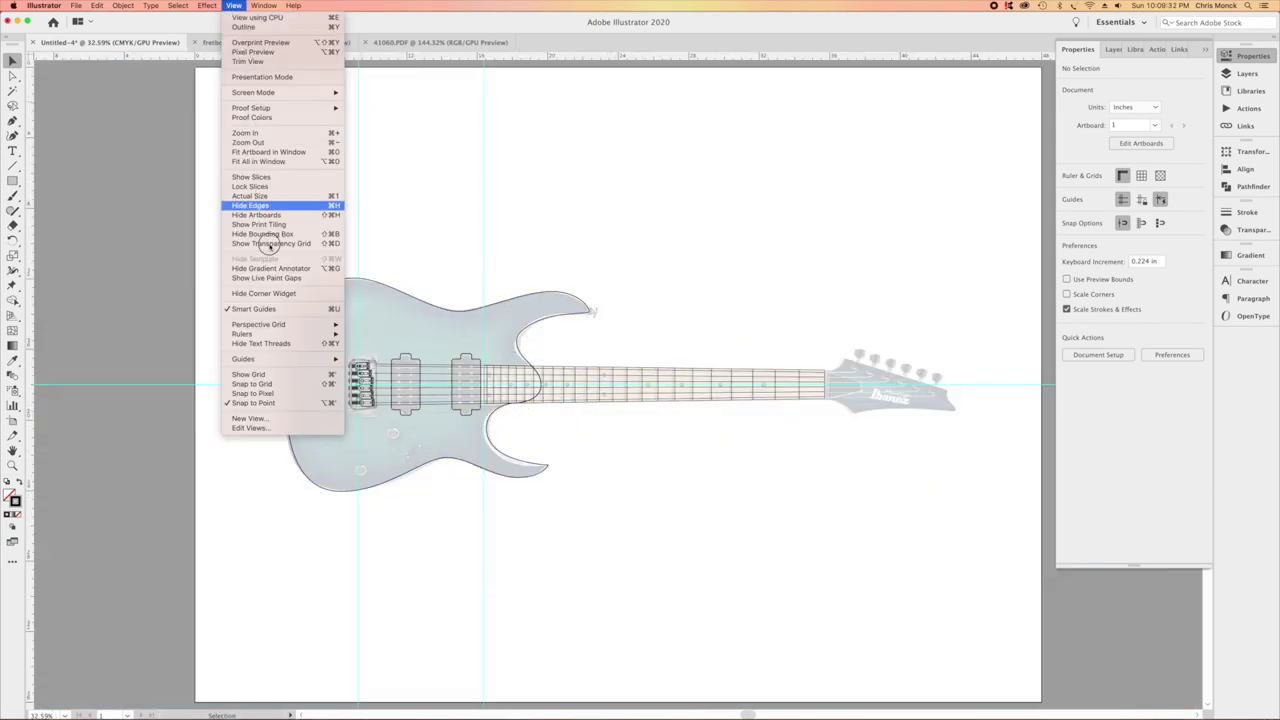
{"action": "mouse_move", "coordinate": [280, 358]}
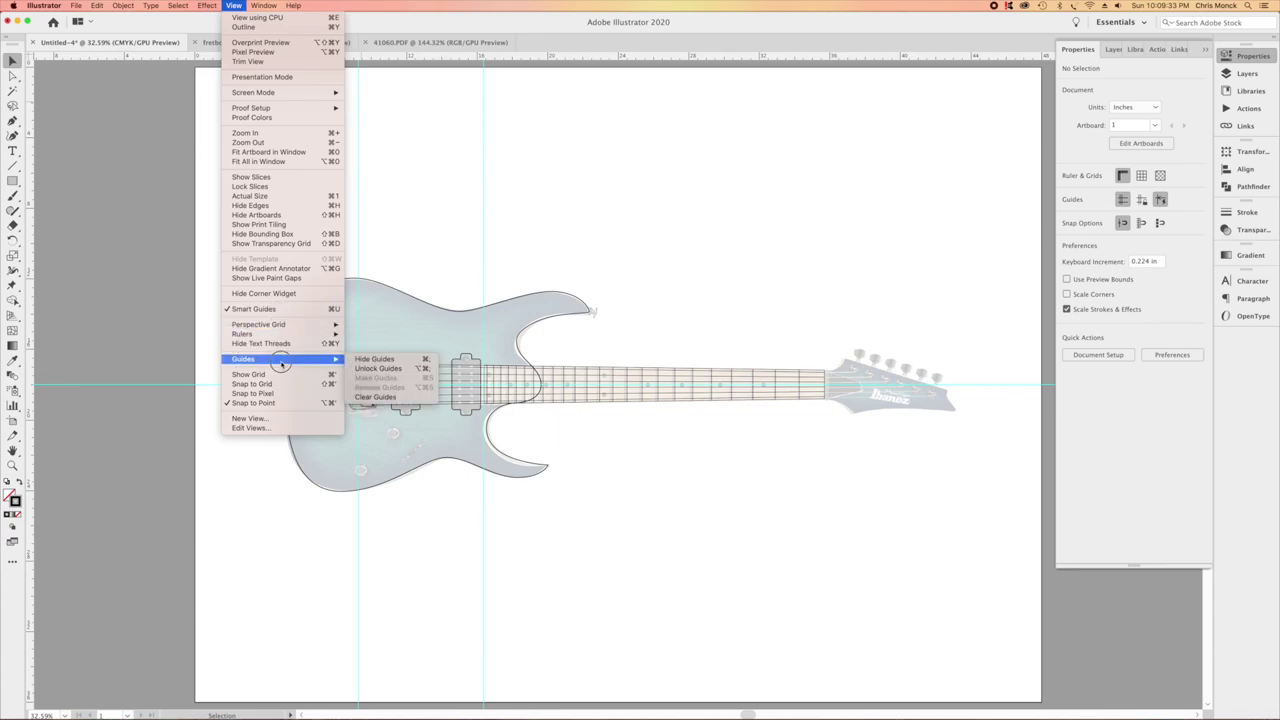
{"action": "left_click", "coordinate": [365, 368]}
{"action": "left_click", "coordinate": [358, 608]}
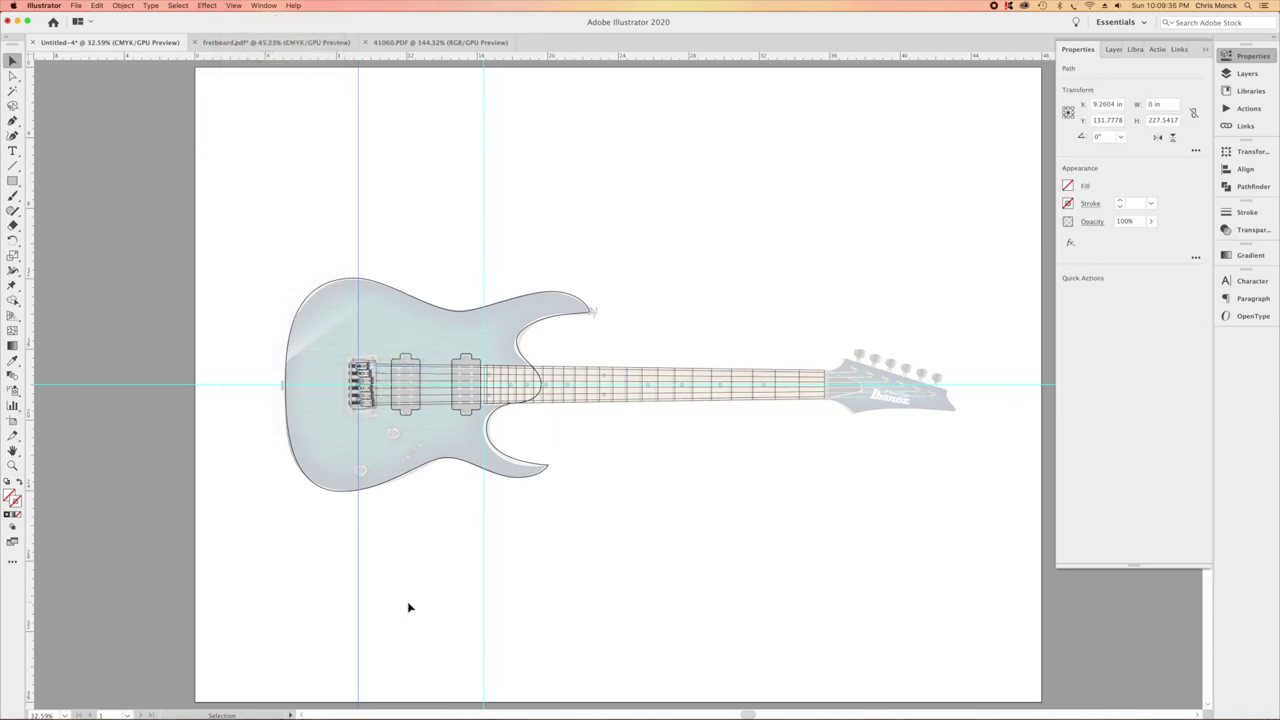
{"action": "left_click_drag", "start_coordinate": [408, 607], "coordinate": [489, 591]}
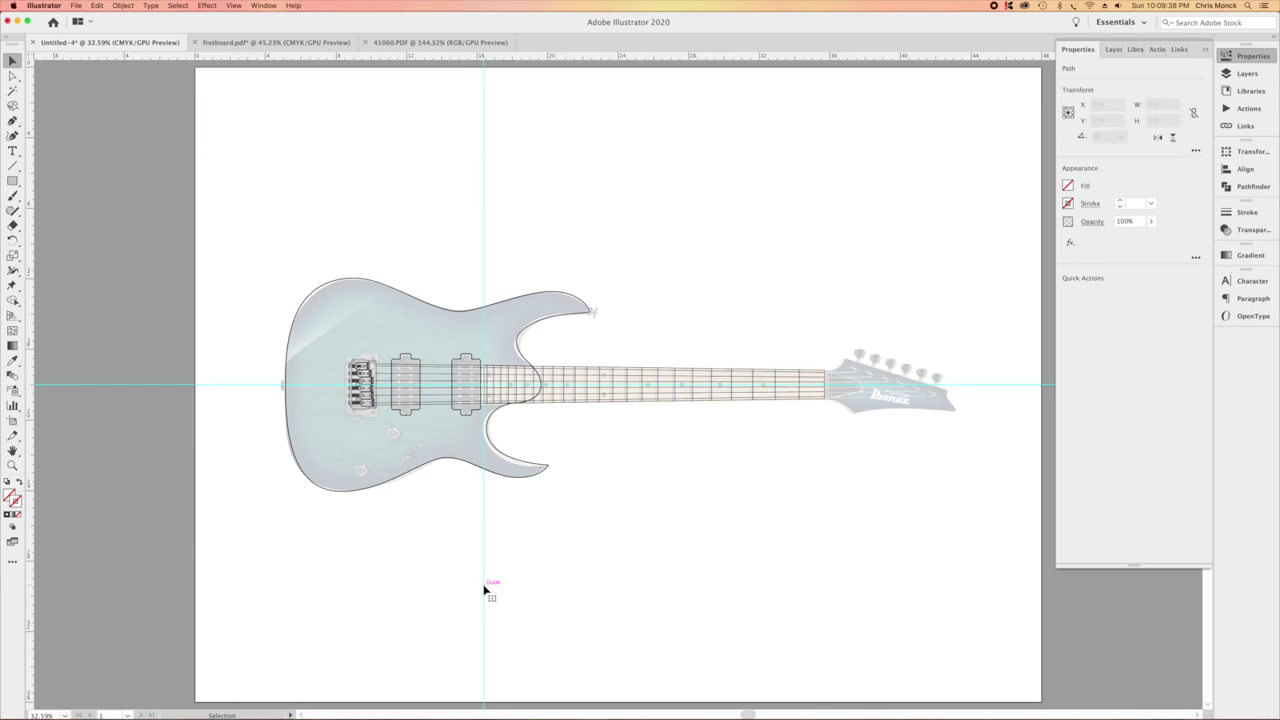
{"action": "key", "text": "Delete"}
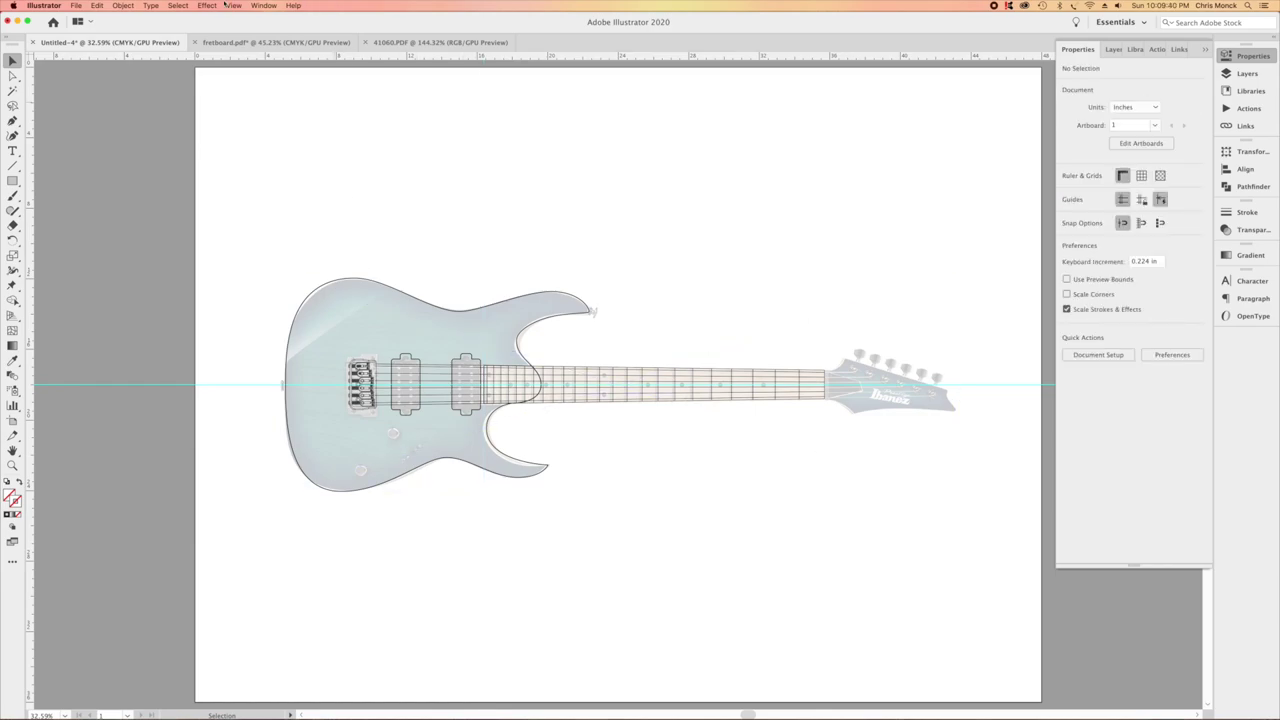
{"action": "left_click", "coordinate": [229, 5]}
{"action": "mouse_move", "coordinate": [288, 356]}
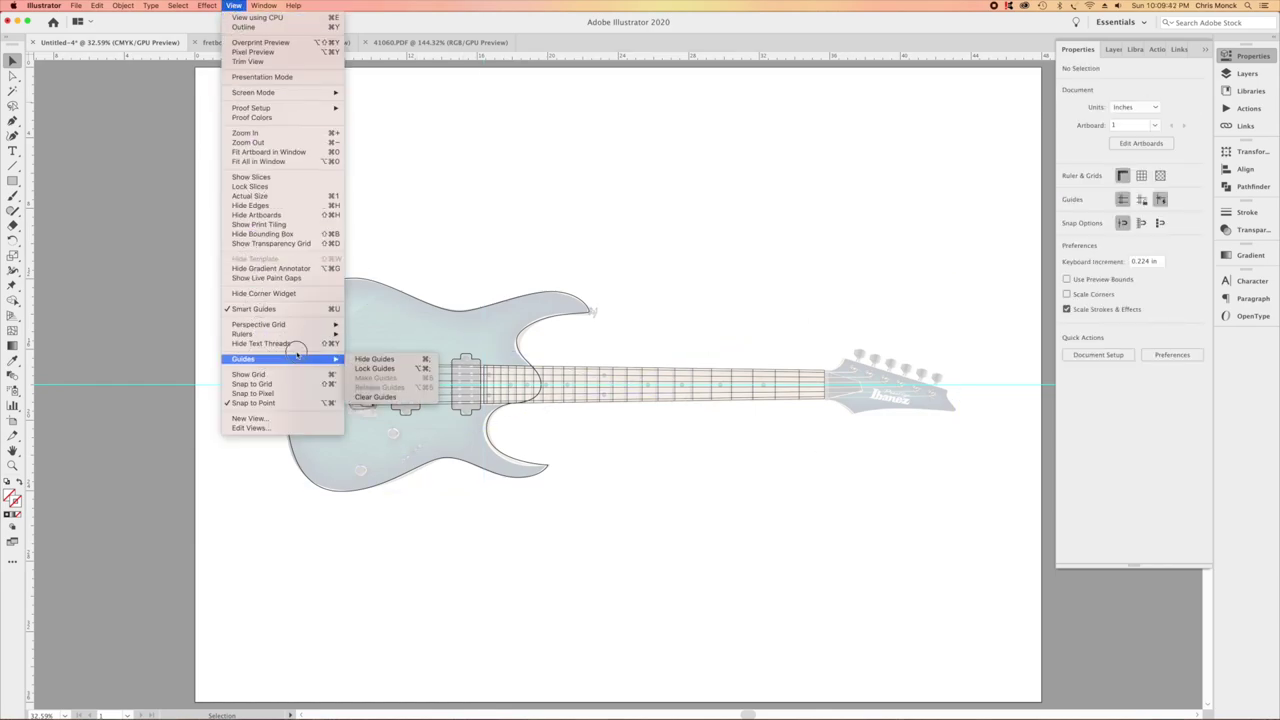
{"action": "left_click", "coordinate": [368, 369]}
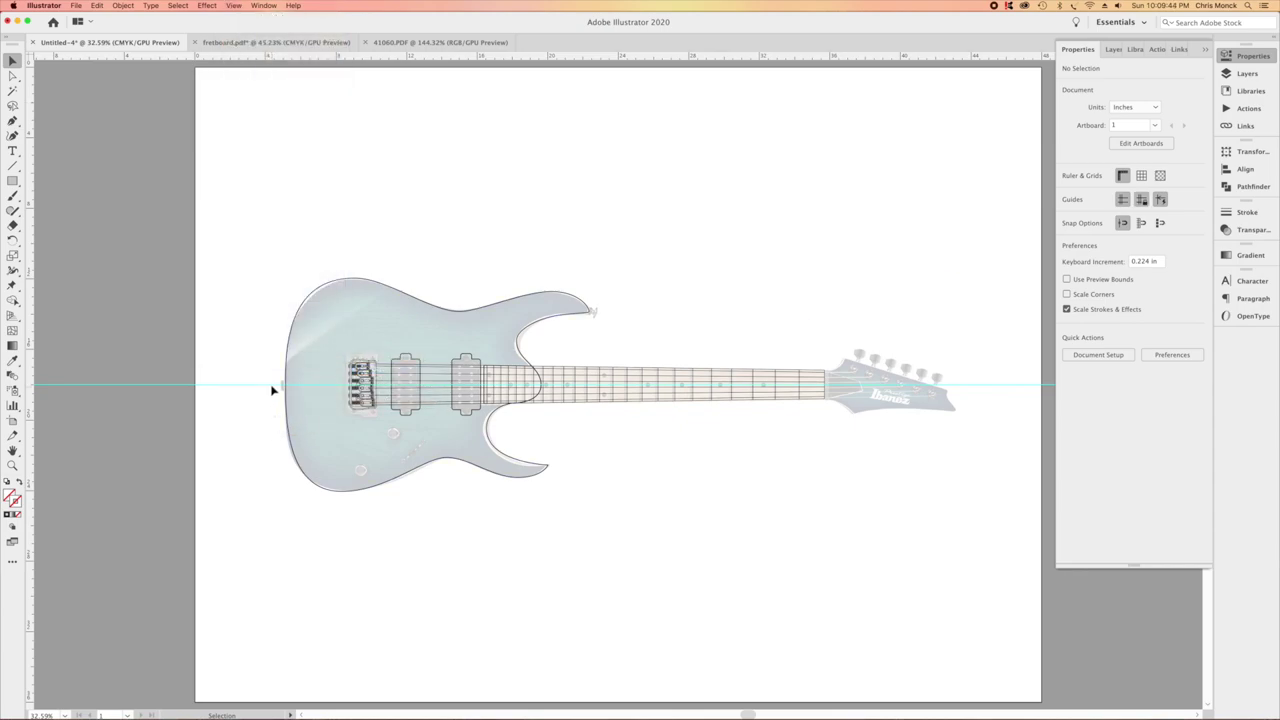
Create a 0.3125 in circle at the control knob on the lower body.
{"action": "key", "text": "z"}
{"action": "left_click_drag", "start_coordinate": [353, 441], "coordinate": [486, 437]}
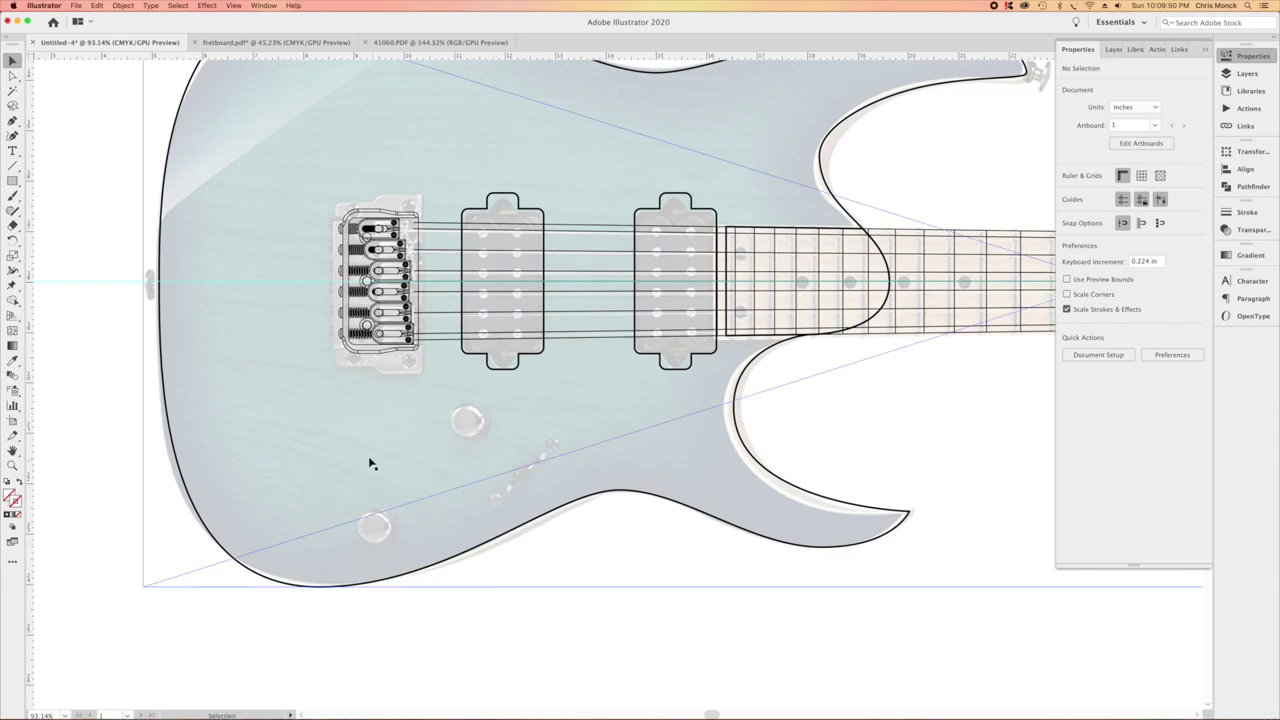
{"action": "left_click_drag", "start_coordinate": [15, 180], "coordinate": [64, 213]}
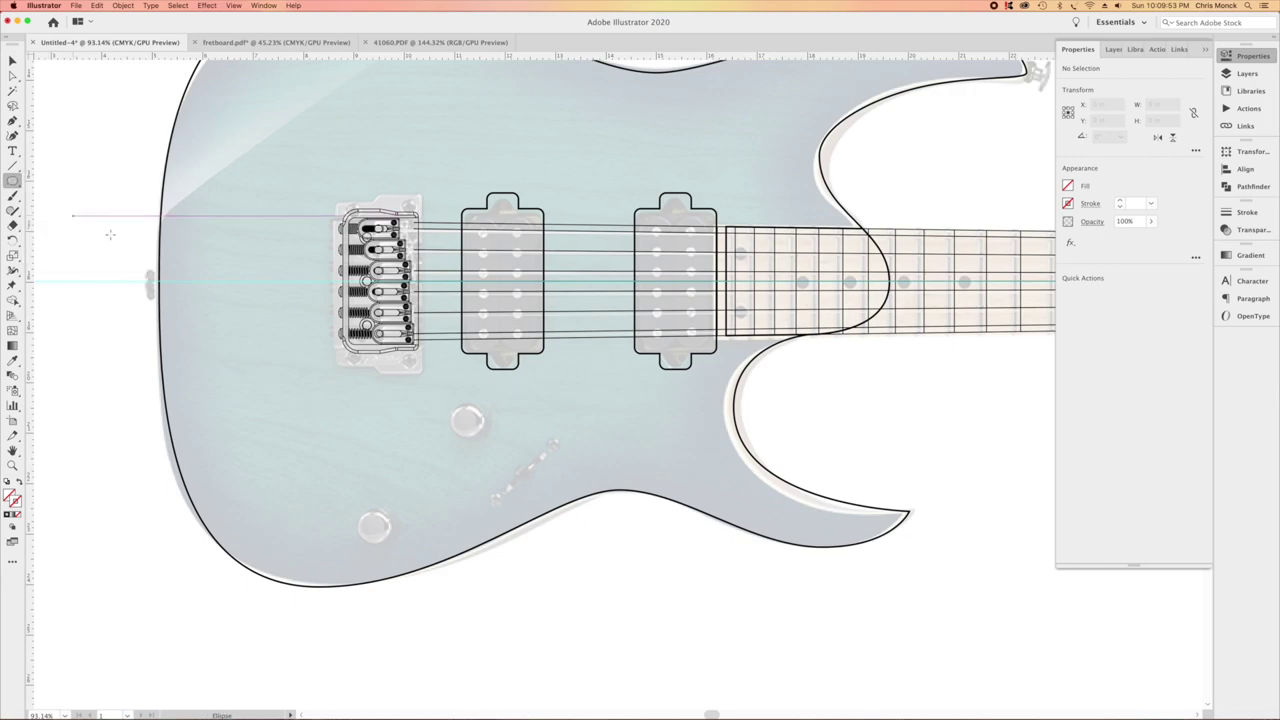
{"action": "left_click", "coordinate": [450, 430], "text": "alt"}
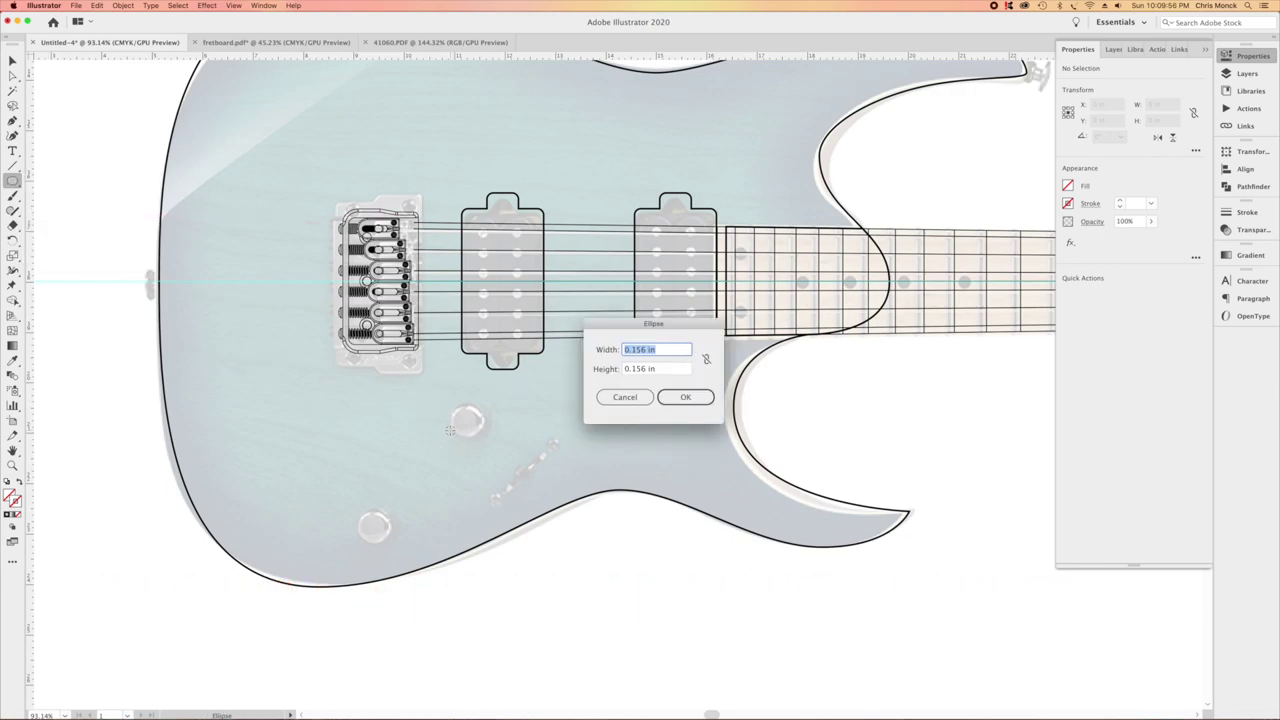
{"action": "key", "text": "BackSpace"}
{"action": "key", "text": "Tab"}
{"action": "key", "text": "BackSpace"}
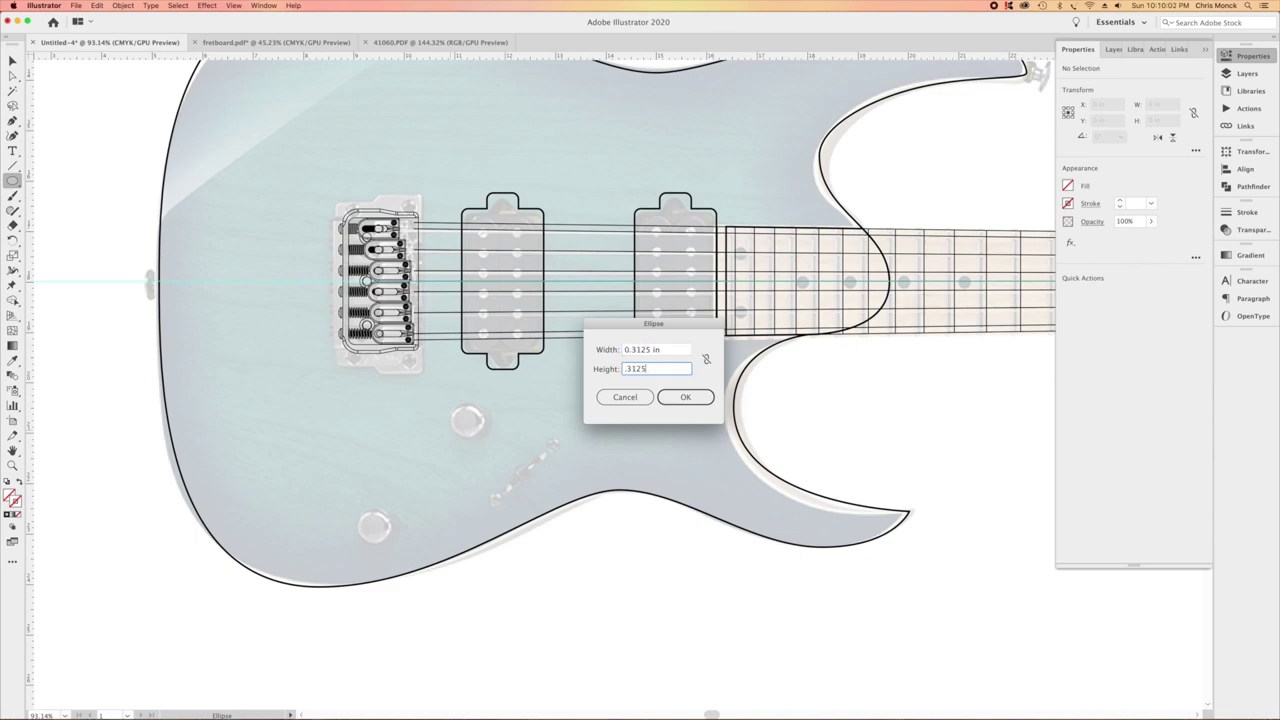
{"action": "key", "text": "Return"}
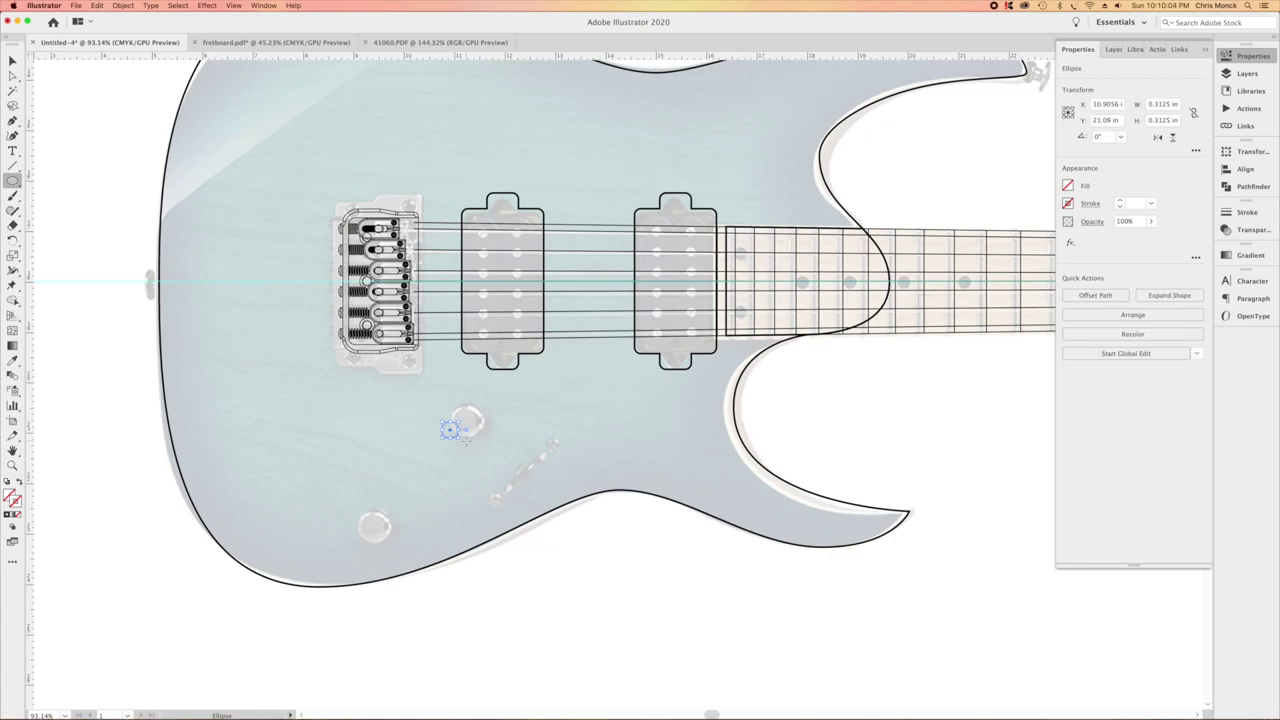
Create a 0.5 in circle to the left of the small circle.
{"action": "left_click_drag", "start_coordinate": [13, 182], "coordinate": [58, 210]}
{"action": "left_click", "coordinate": [372, 446]}
{"action": "key", "text": "BackSpace"}
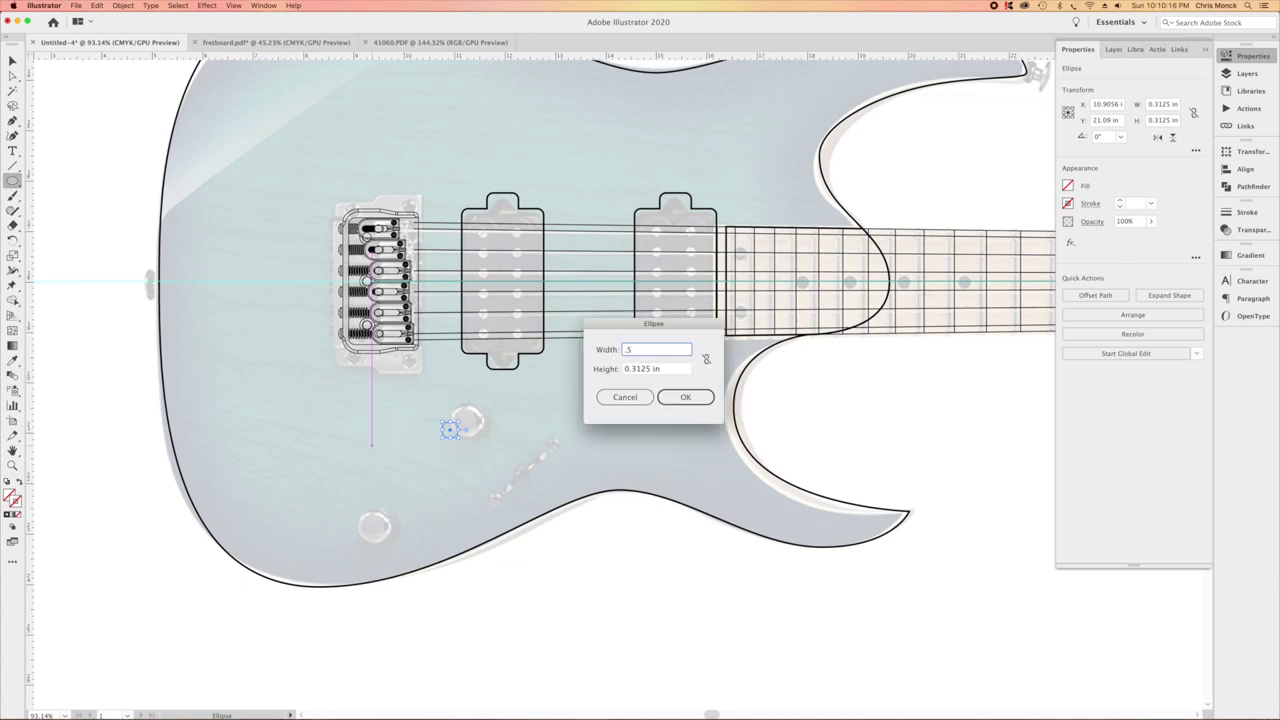
{"action": "type", "text": ".5"}
{"action": "key", "text": "Tab"}
{"action": "key", "text": "BackSpace"}
{"action": "key", "text": "Return"}
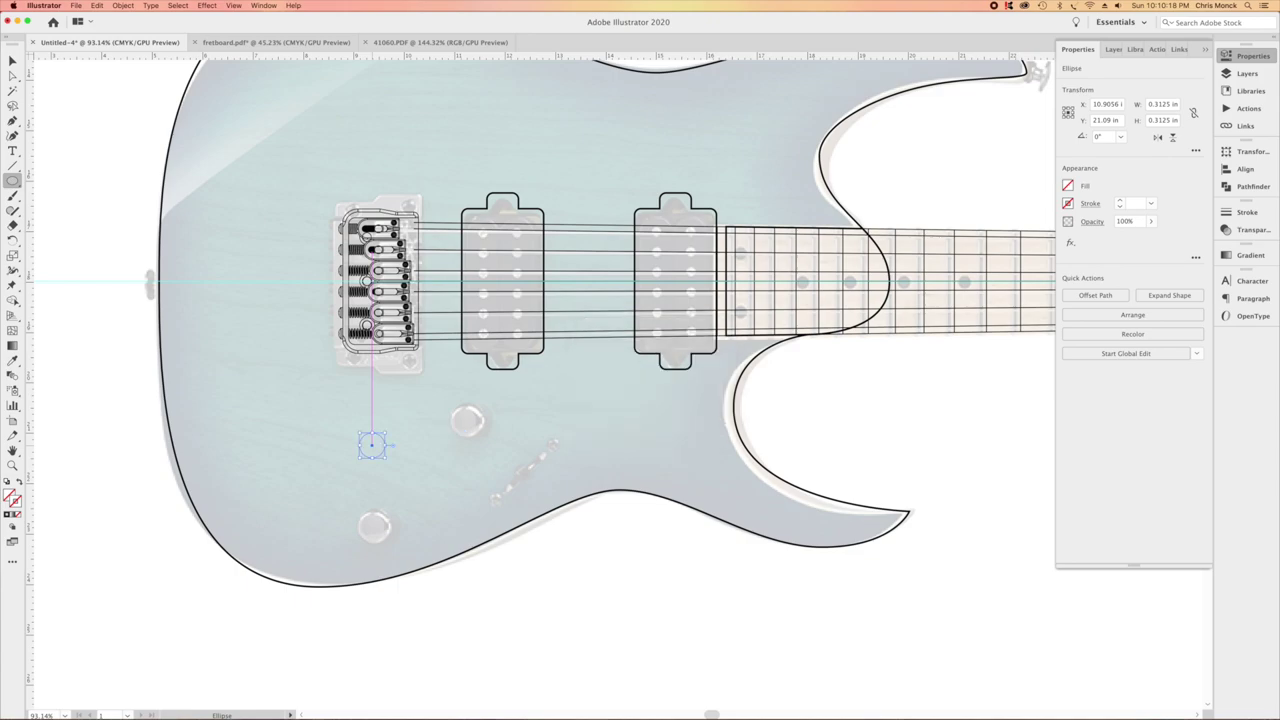
{"action": "key", "text": "v"}
{"action": "key", "text": "super+a"}
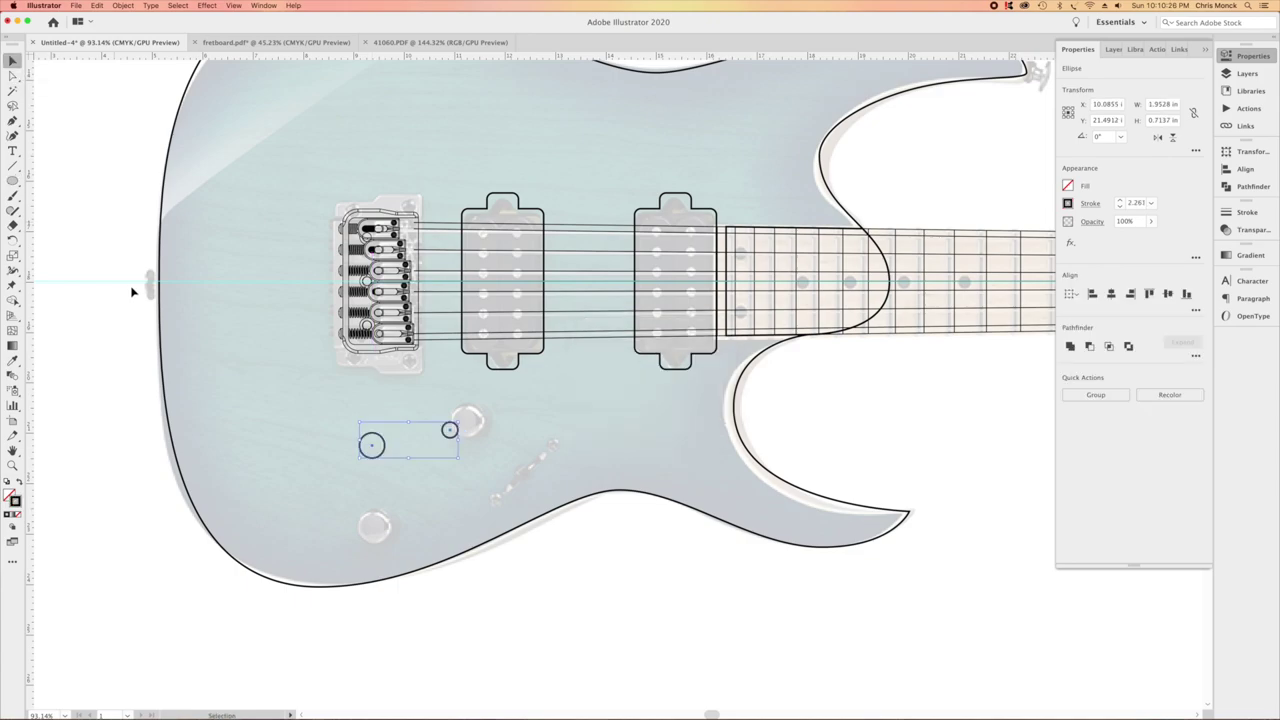
Position the small circle over the knob hole and duplicate both circles in front.
{"action": "left_click", "coordinate": [64, 313]}
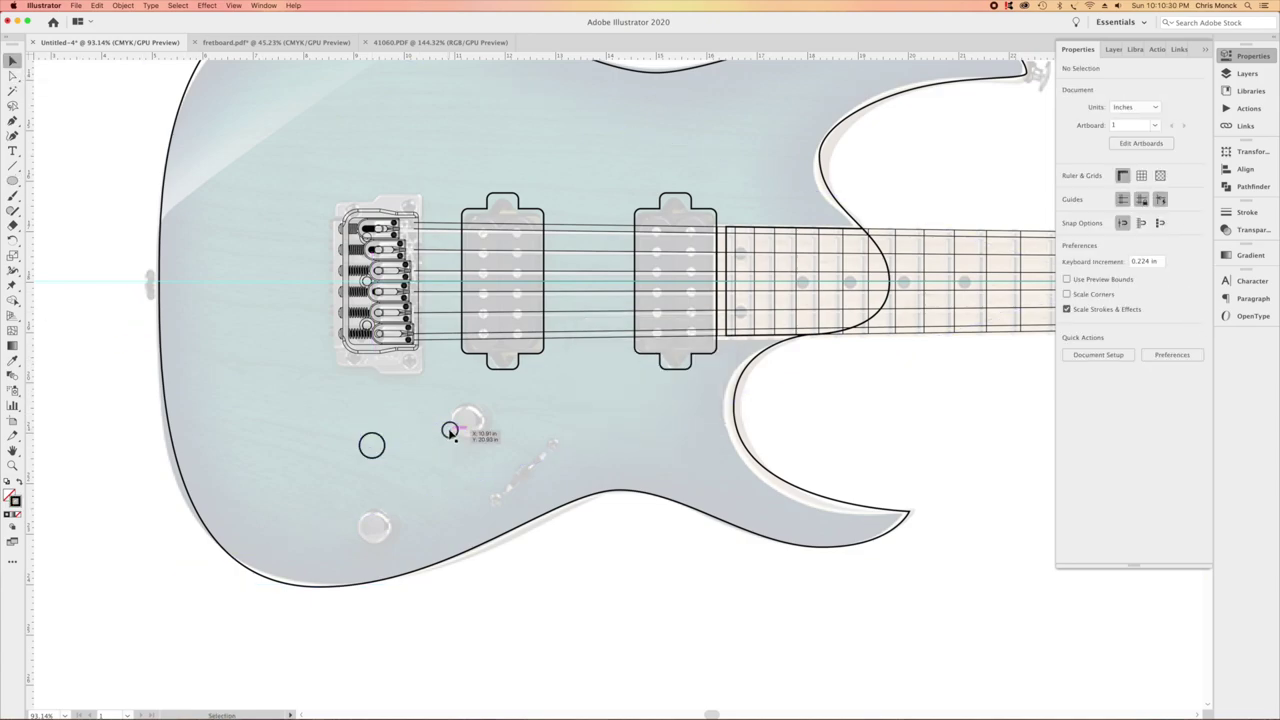
{"action": "left_click_drag", "start_coordinate": [450, 430], "coordinate": [458, 439]}
{"action": "left_click", "coordinate": [383, 456], "text": "shift"}
{"action": "key", "text": "super+c"}
{"action": "key", "text": "a"}
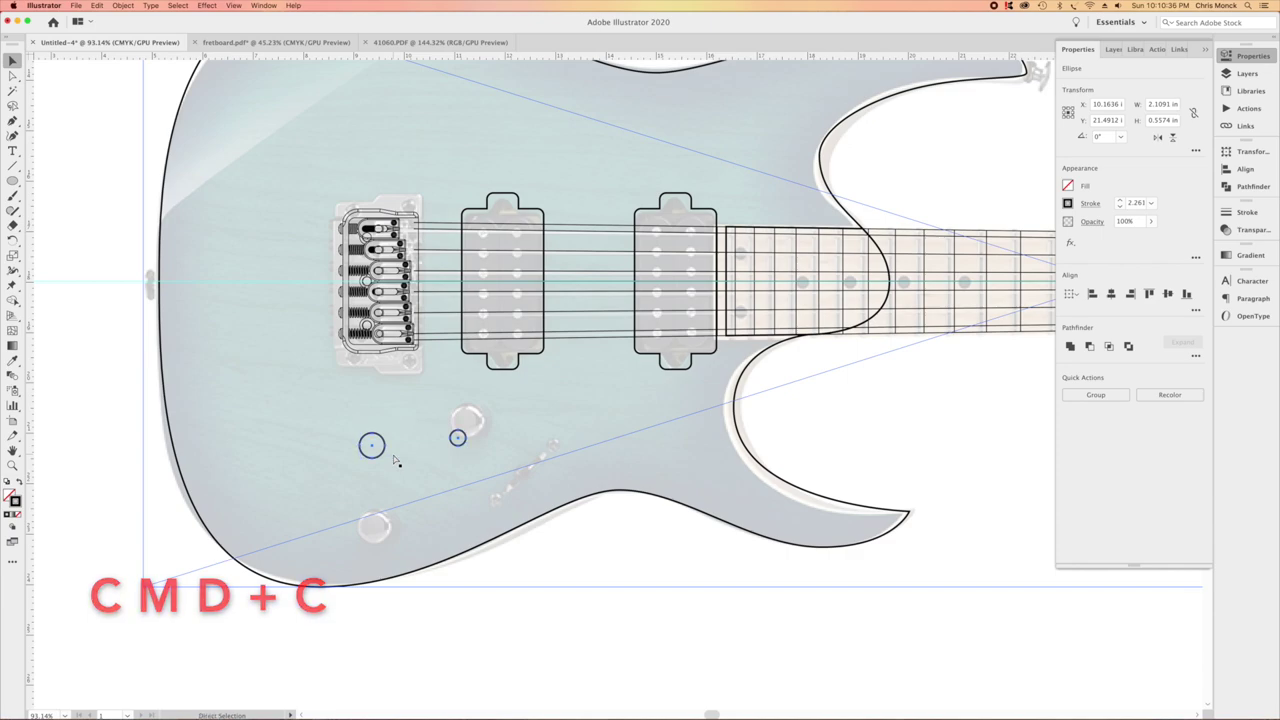
{"action": "key", "text": "super+f"}
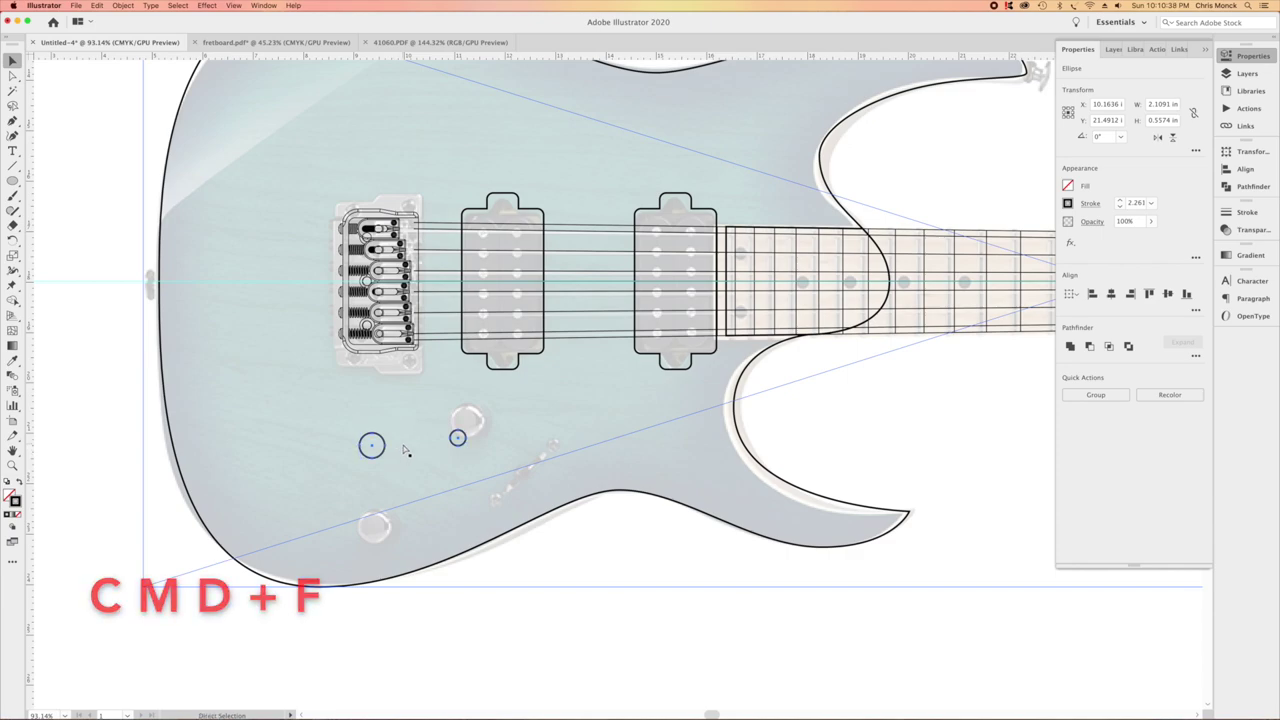
Rotate the small circle copy about 177° around the large circle to its left side.
{"action": "left_click", "coordinate": [291, 283], "text": "shift"}
{"action": "key", "text": "r"}
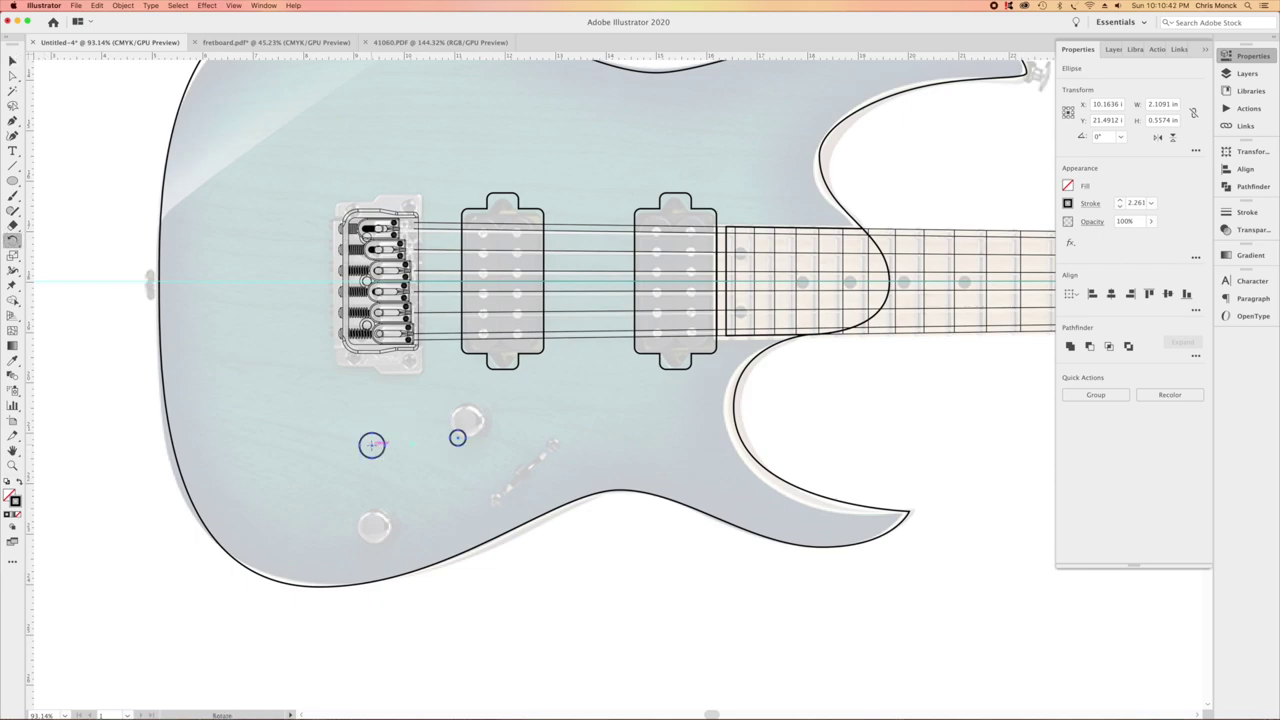
{"action": "left_click_drag", "start_coordinate": [457, 437], "coordinate": [291, 452]}
{"action": "left_click_drag", "start_coordinate": [291, 452], "coordinate": [291, 453]}
{"action": "left_click", "coordinate": [12, 60]}
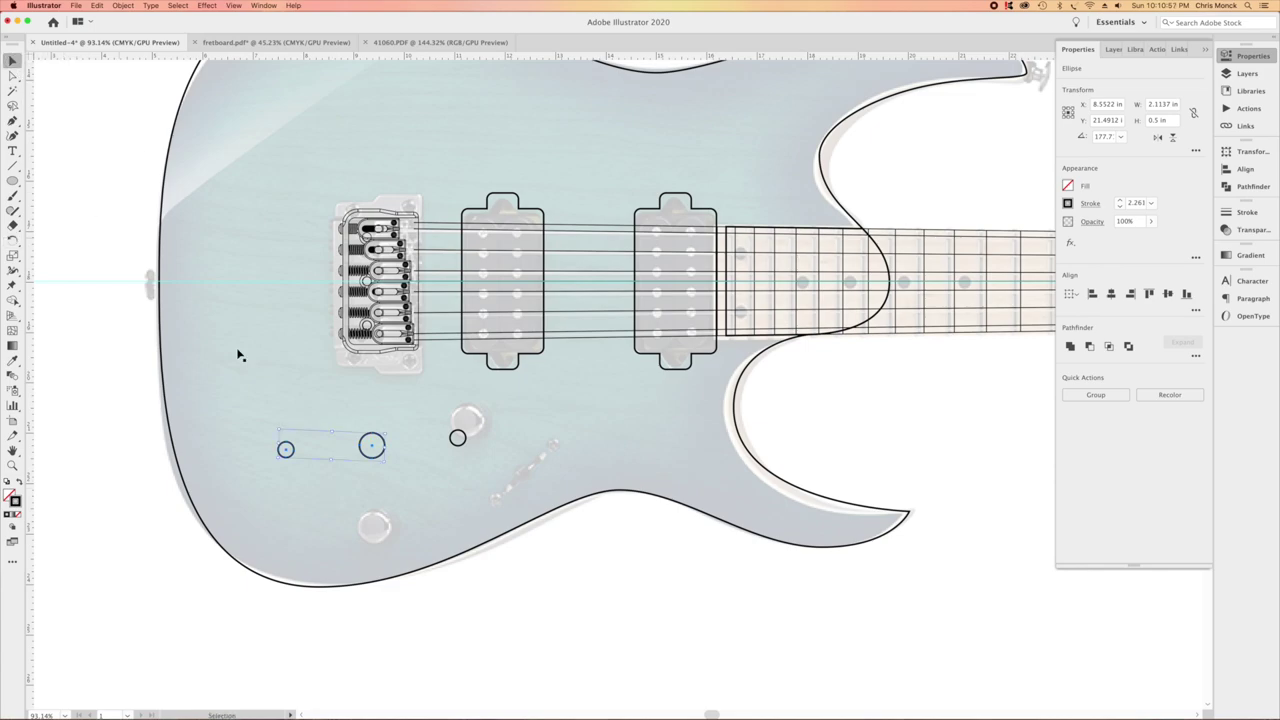
{"action": "left_click", "coordinate": [286, 447], "text": "shift"}
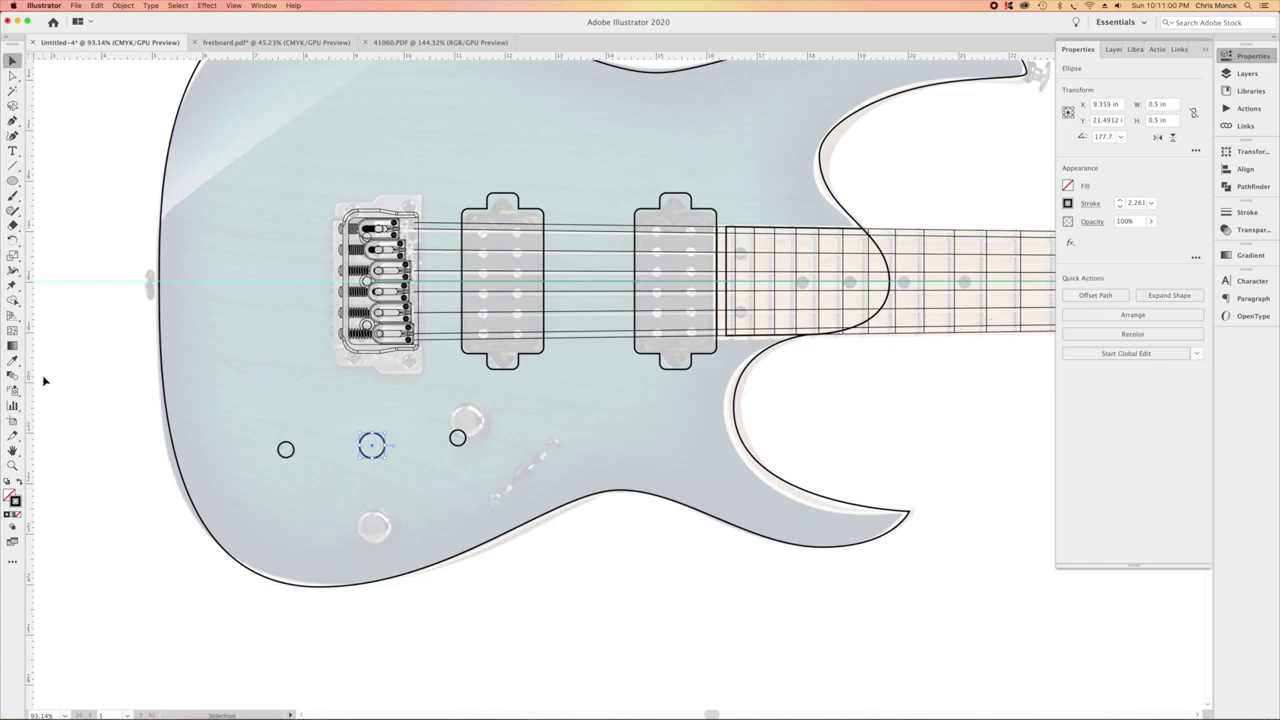
{"action": "left_click", "coordinate": [43, 380]}
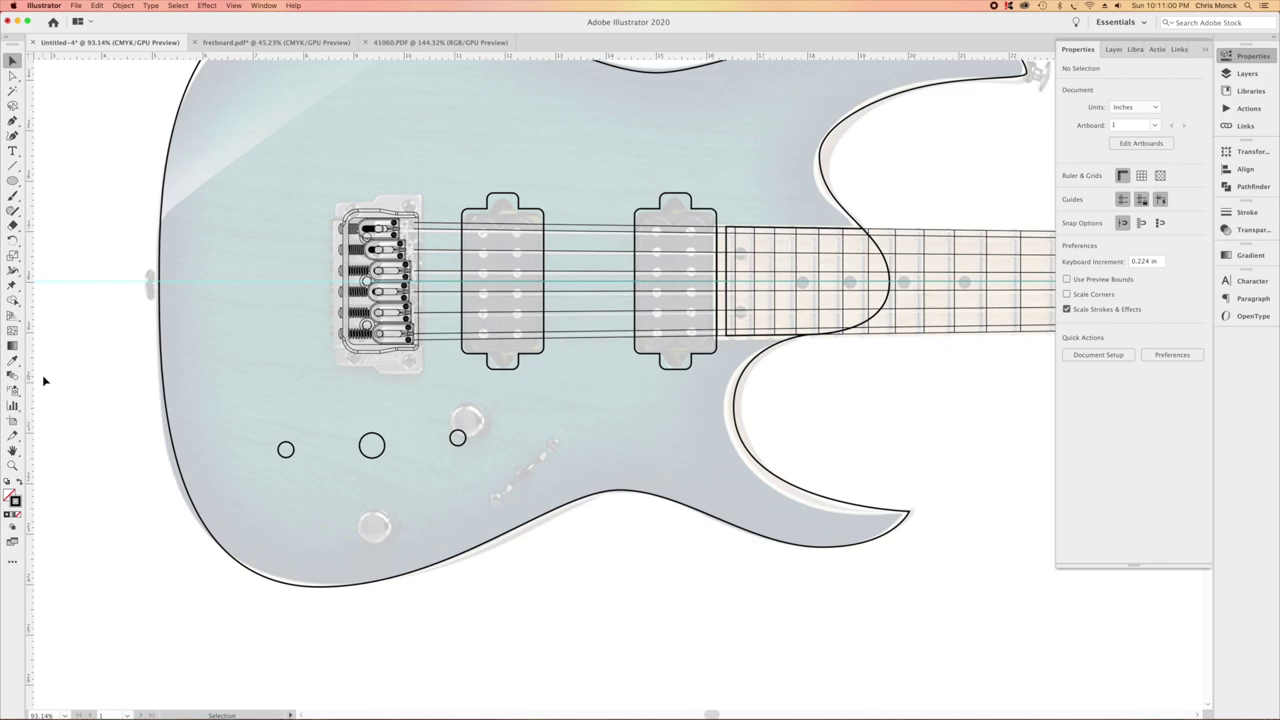
Offset the guitar body outline by -0.5 in to create an inset outline.
{"action": "left_click", "coordinate": [505, 540]}
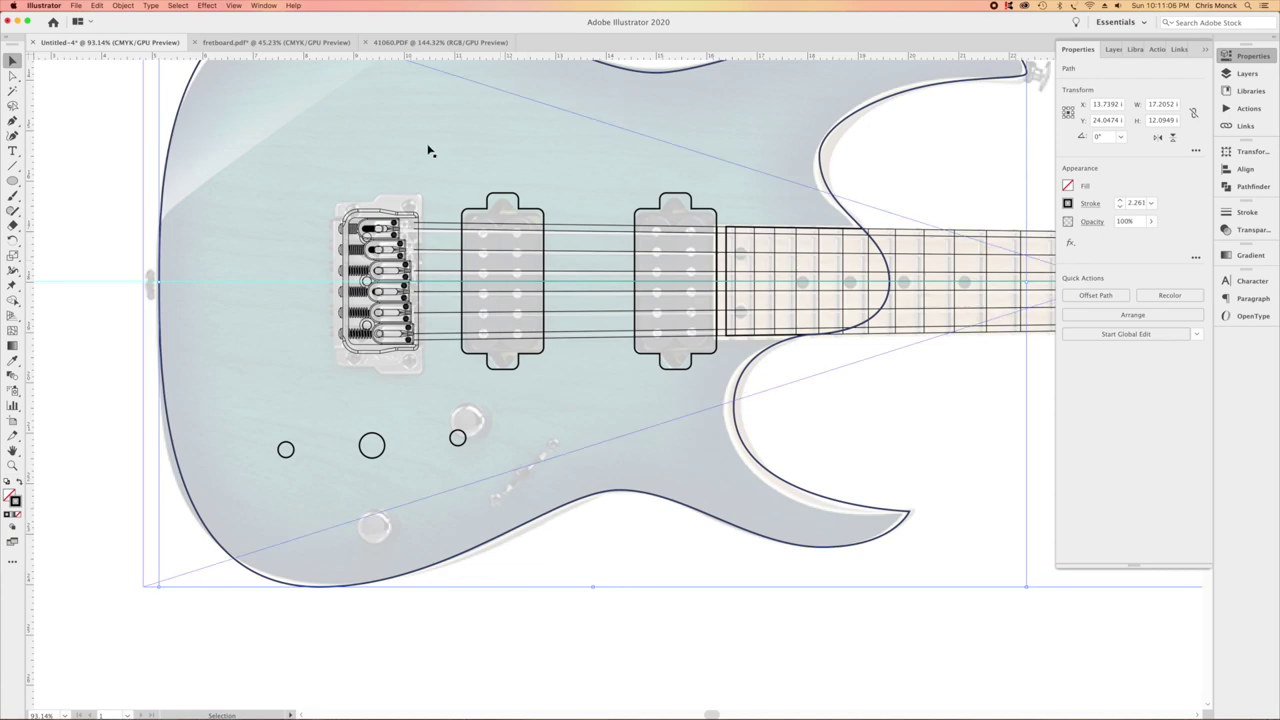
{"action": "left_click", "coordinate": [121, 5]}
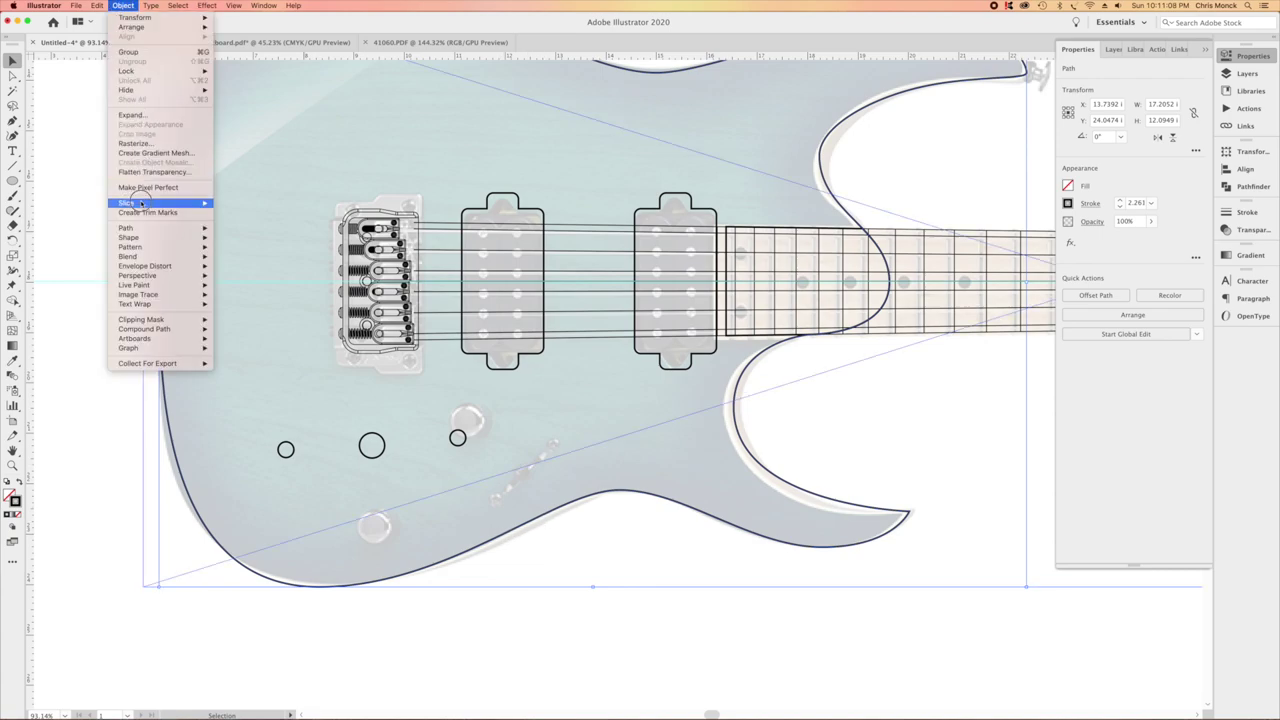
{"action": "mouse_move", "coordinate": [143, 228]}
{"action": "left_click", "coordinate": [245, 262]}
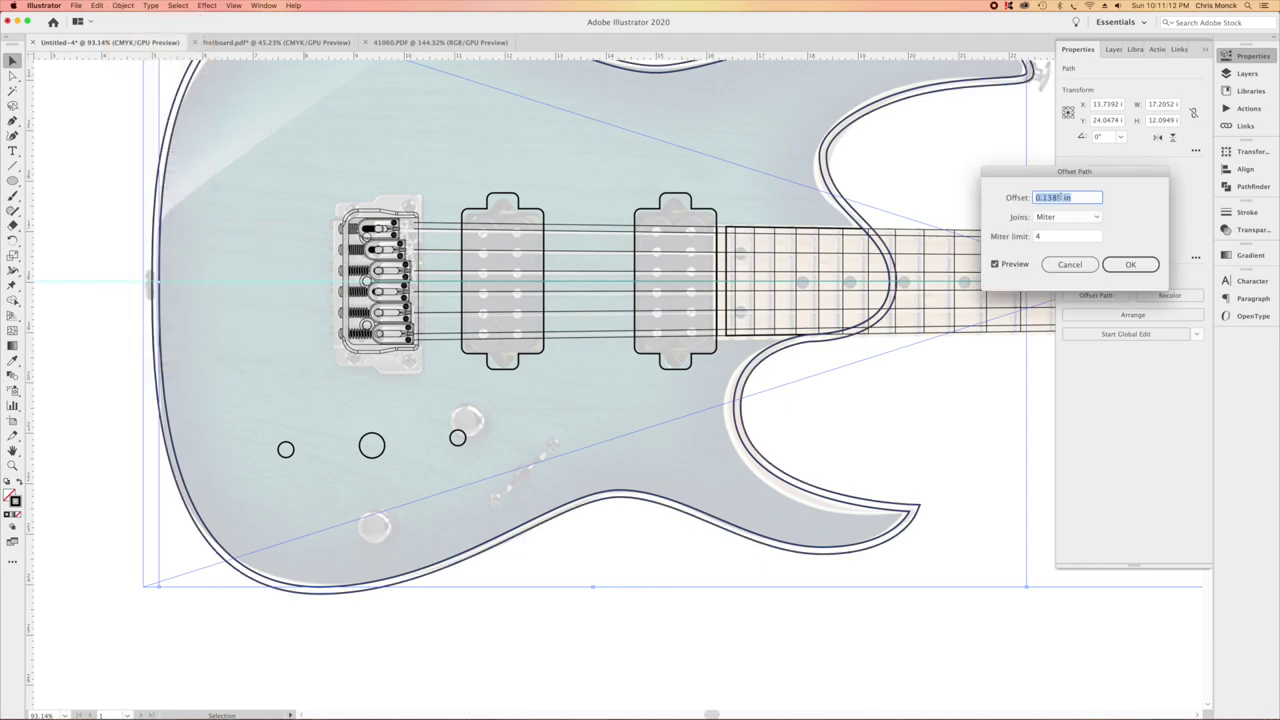
{"action": "type", "text": "-.5"}
{"action": "left_click", "coordinate": [1042, 236]}
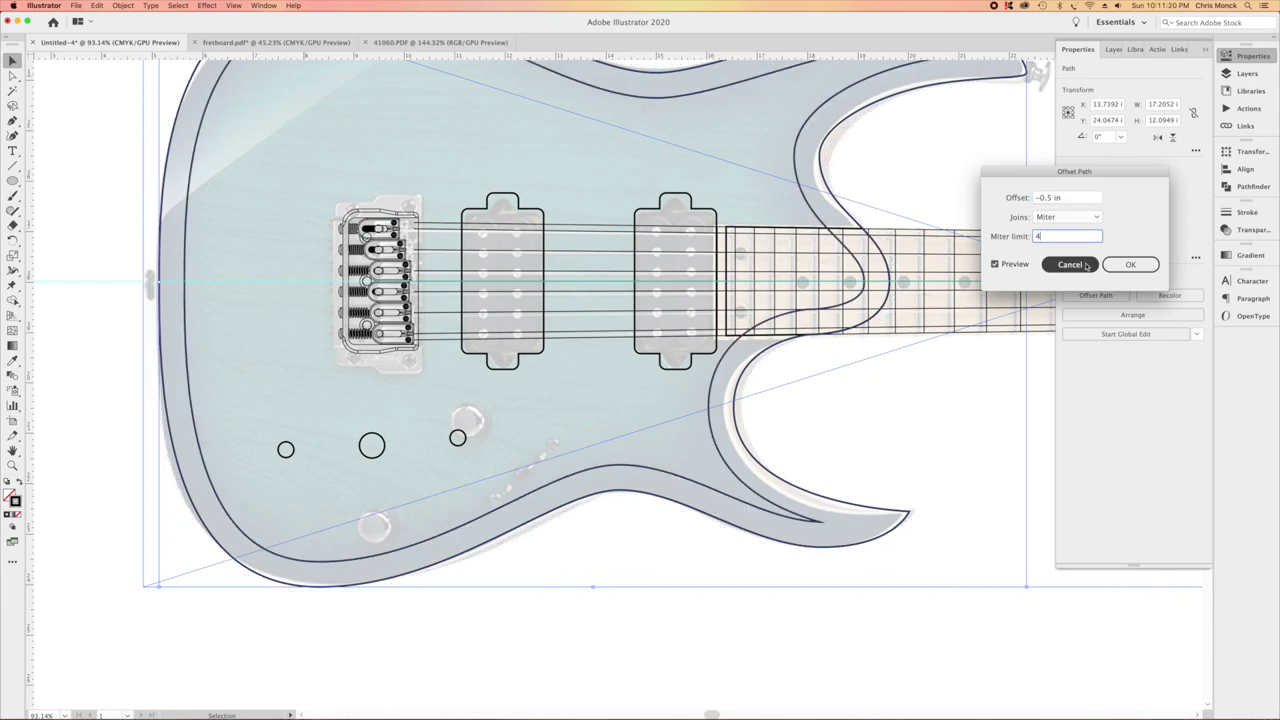
{"action": "left_click", "coordinate": [1130, 264]}
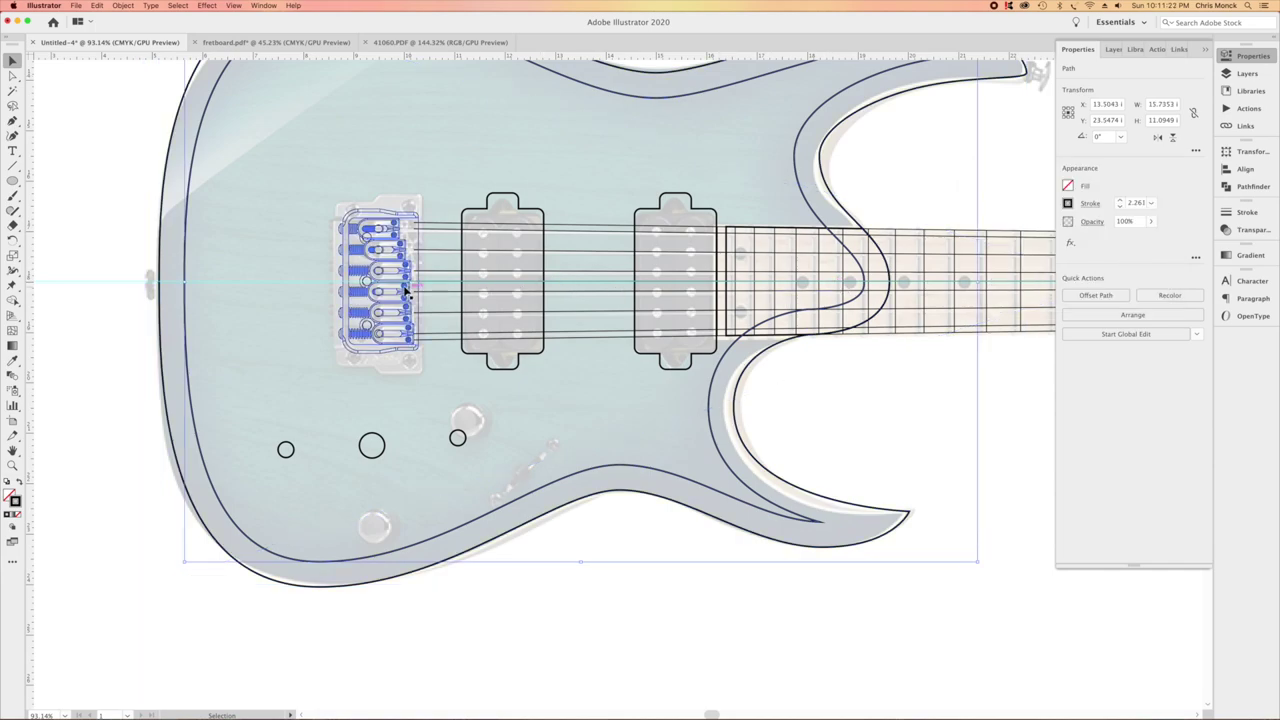
Add a horizontal guide above the knob holes and an anchor on the inner outline's left edge.
{"action": "left_click", "coordinate": [12, 120]}
{"action": "left_click_drag", "start_coordinate": [313, 61], "coordinate": [450, 393]}
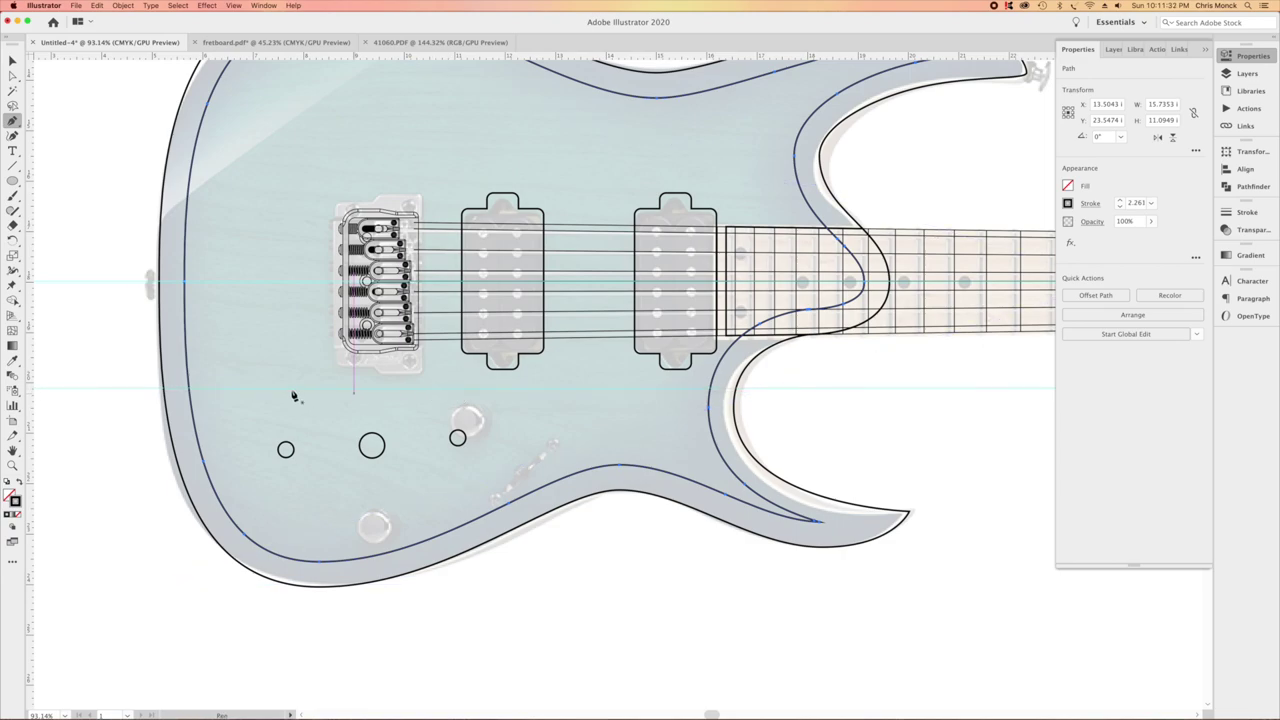
{"action": "left_click", "coordinate": [189, 391]}
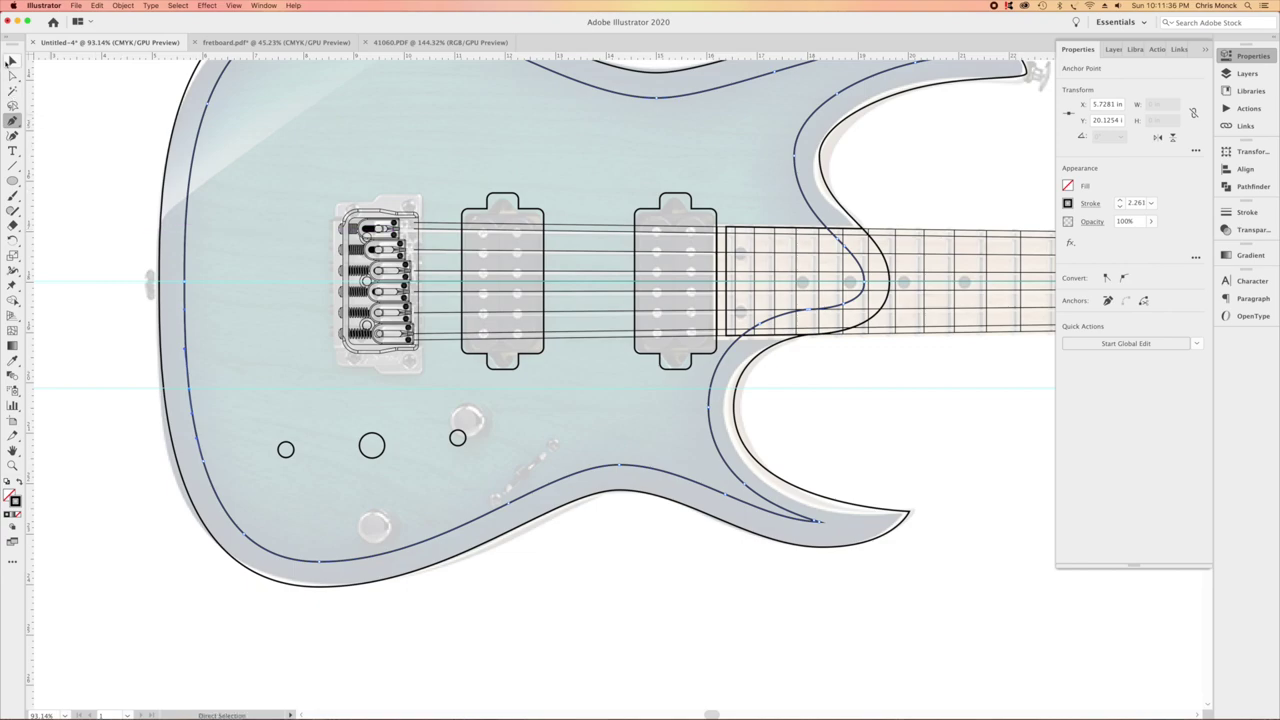
Delete the inner outline's unwanted segments, leaving only the lower-left arc.
{"action": "key", "text": "a"}
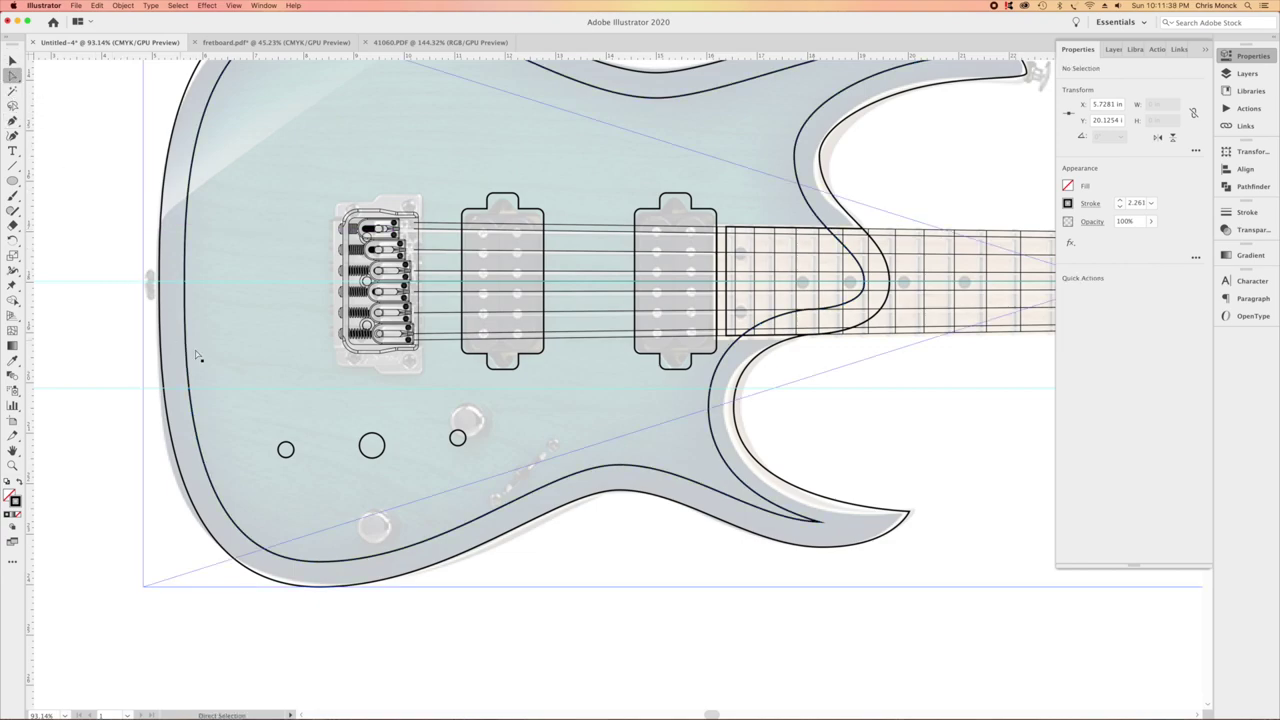
{"action": "left_click", "coordinate": [187, 348]}
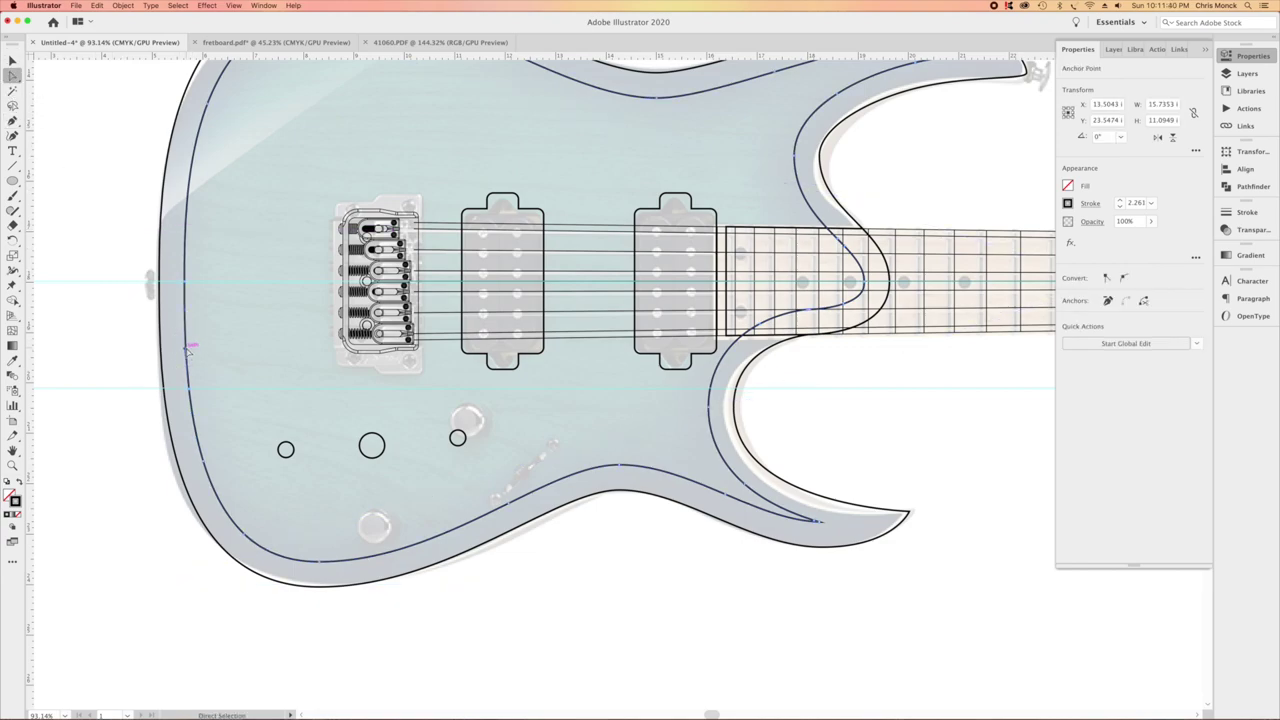
{"action": "key", "text": "Delete"}
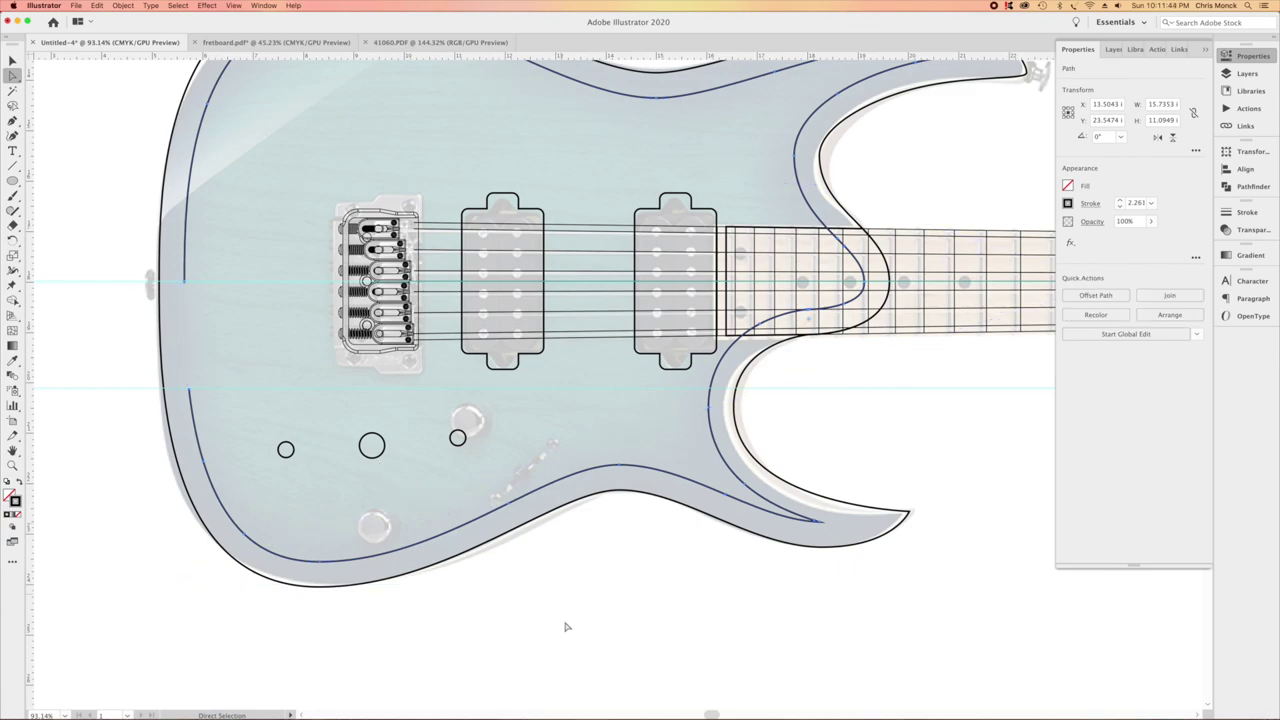
{"action": "left_click", "coordinate": [565, 486]}
{"action": "key", "text": "Delete"}
{"action": "left_click", "coordinate": [608, 657]}
{"action": "left_click_drag", "start_coordinate": [588, 465], "coordinate": [616, 469]}
{"action": "key", "text": "Delete"}
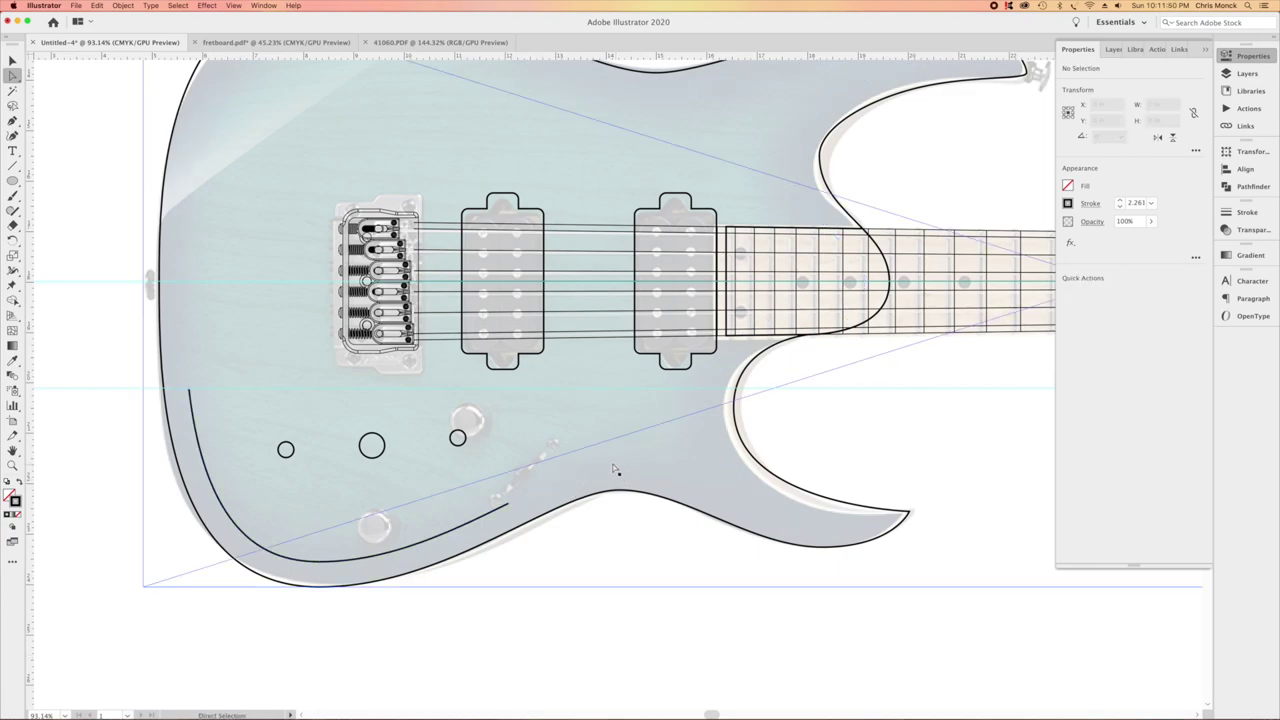
Extend the arc along the guide to a top-right and lower-right corner, closing the cavity.
{"action": "left_click", "coordinate": [13, 120]}
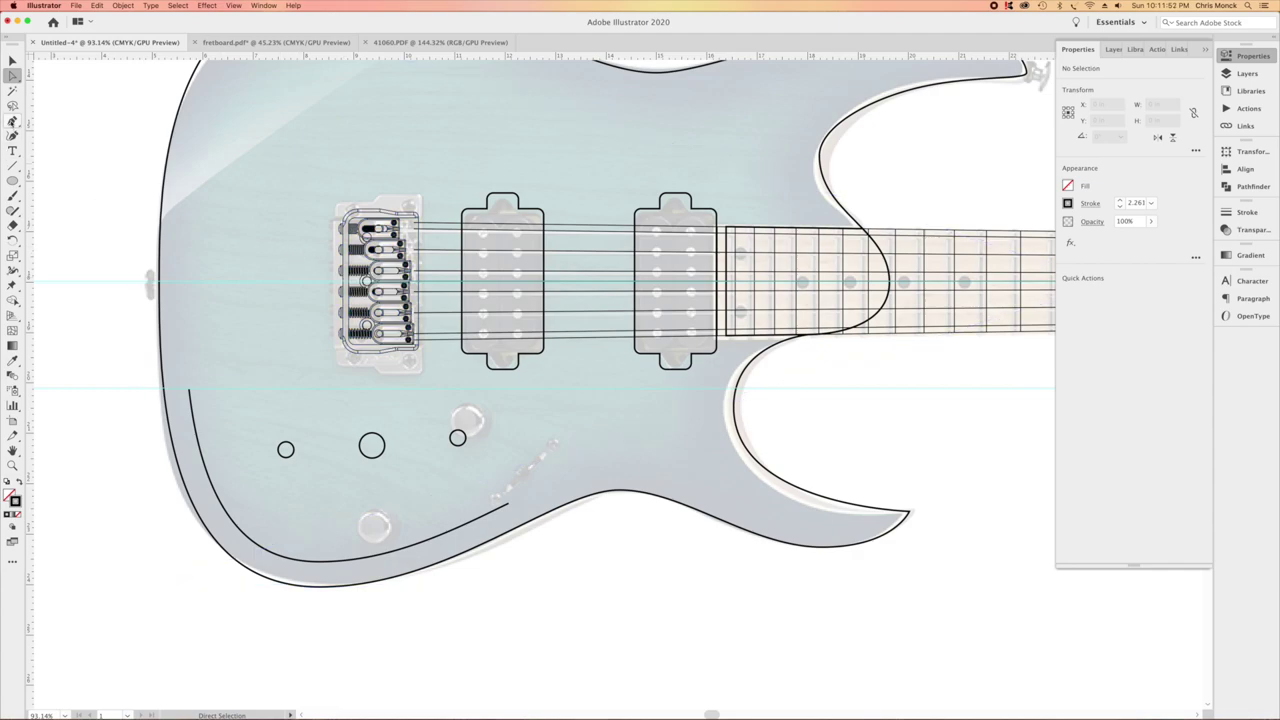
{"action": "left_click", "coordinate": [190, 392]}
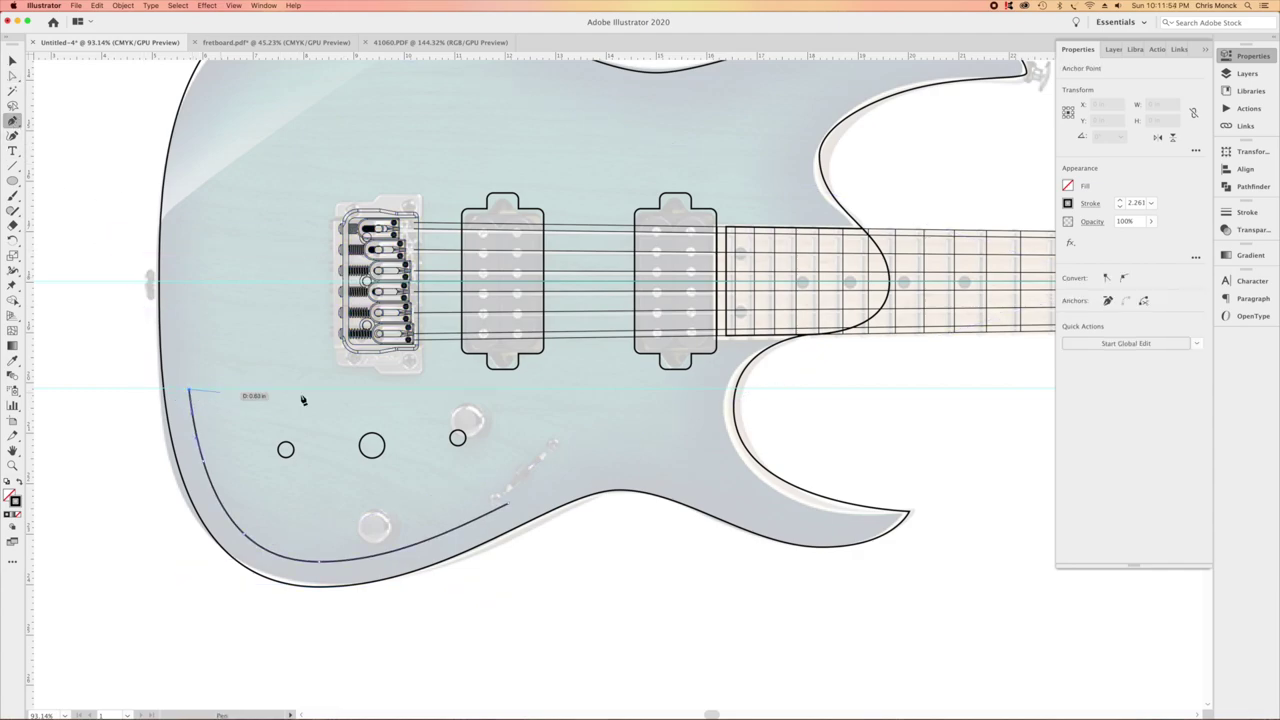
{"action": "left_click", "coordinate": [510, 392]}
{"action": "left_click", "coordinate": [509, 506]}
Round the cavity's top-right corner to about 1.39 in and top-left to about 1.1 in.
{"action": "left_click", "coordinate": [12, 76]}
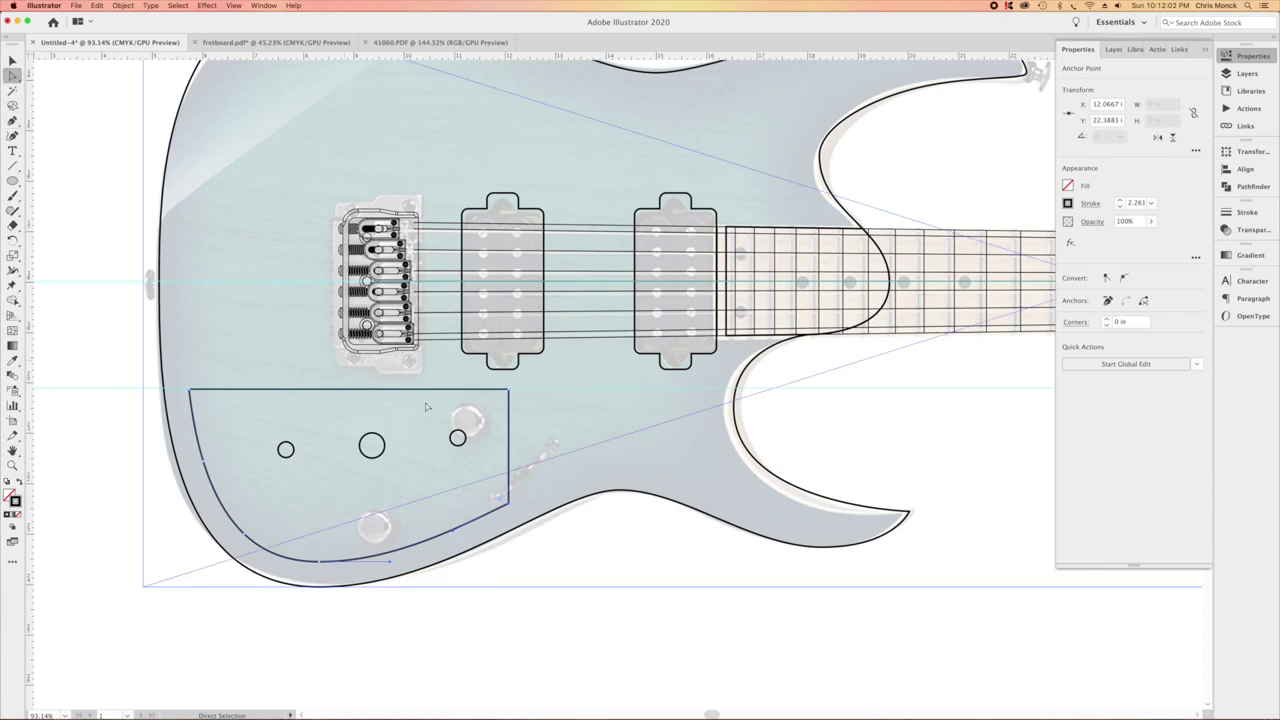
{"action": "left_click", "coordinate": [509, 391]}
{"action": "left_click_drag", "start_coordinate": [500, 399], "coordinate": [325, 413]}
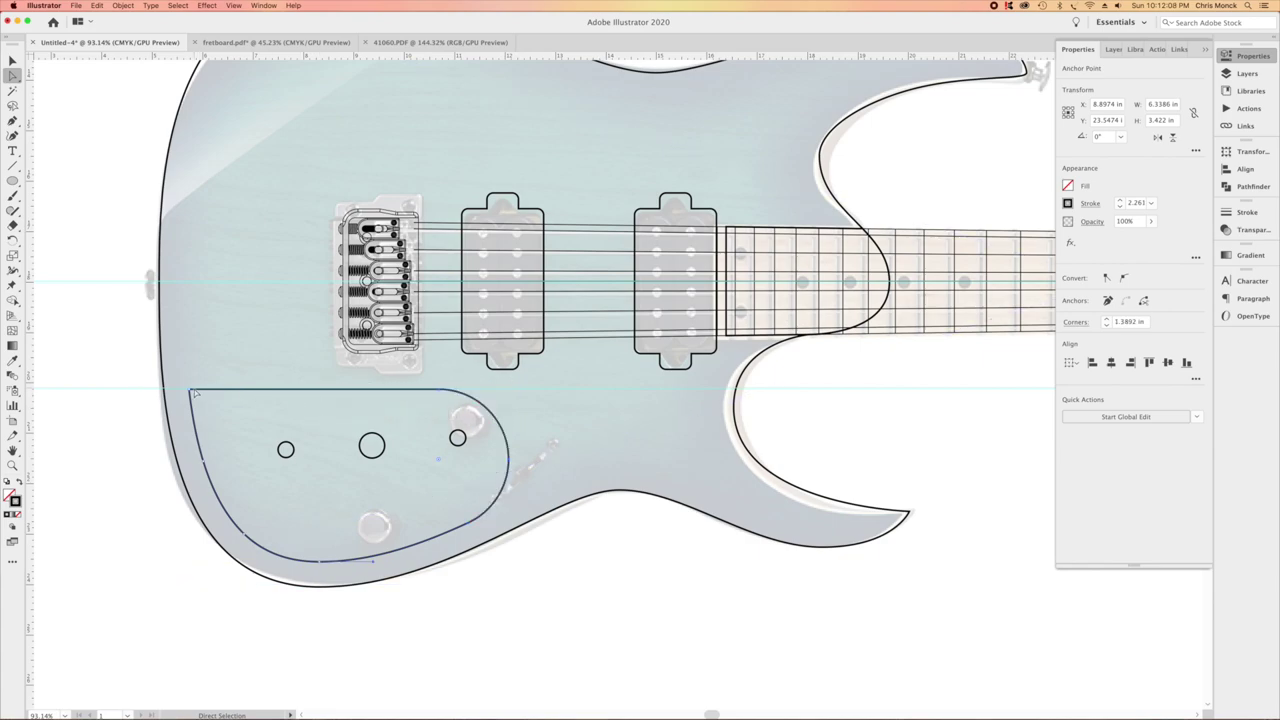
{"action": "left_click_drag", "start_coordinate": [200, 402], "coordinate": [300, 453]}
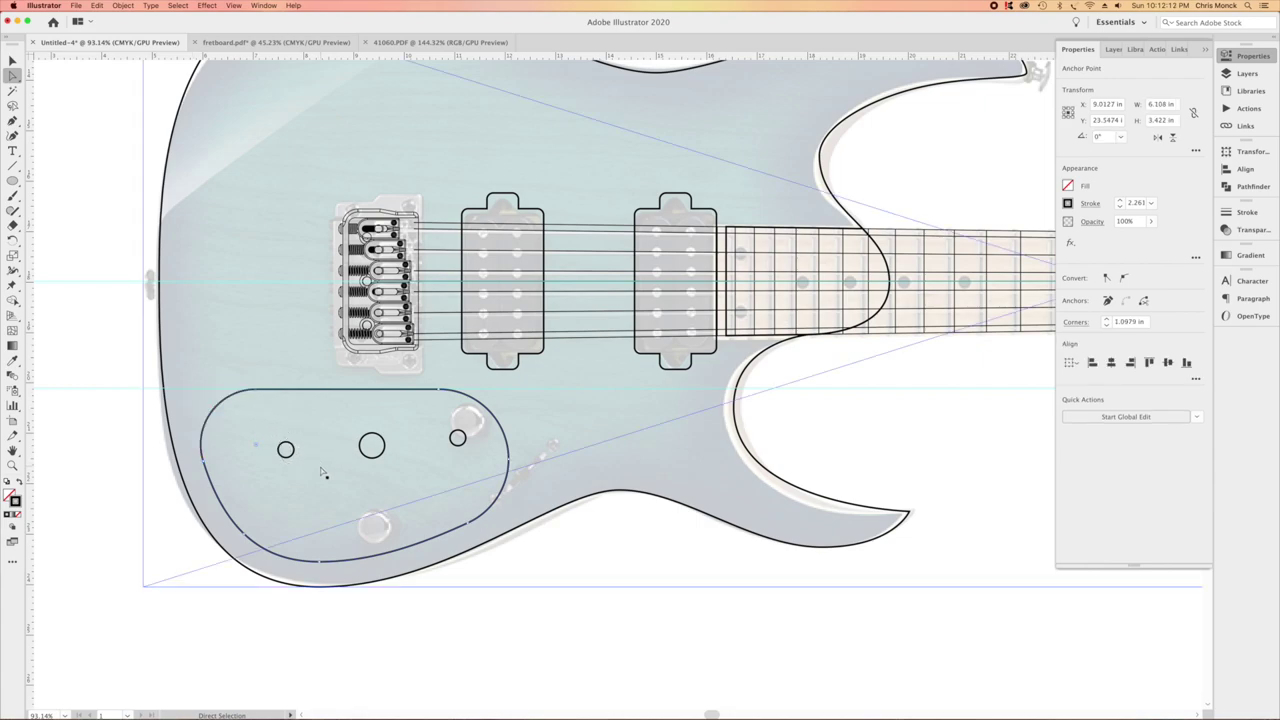
{"action": "left_click", "coordinate": [12, 60]}
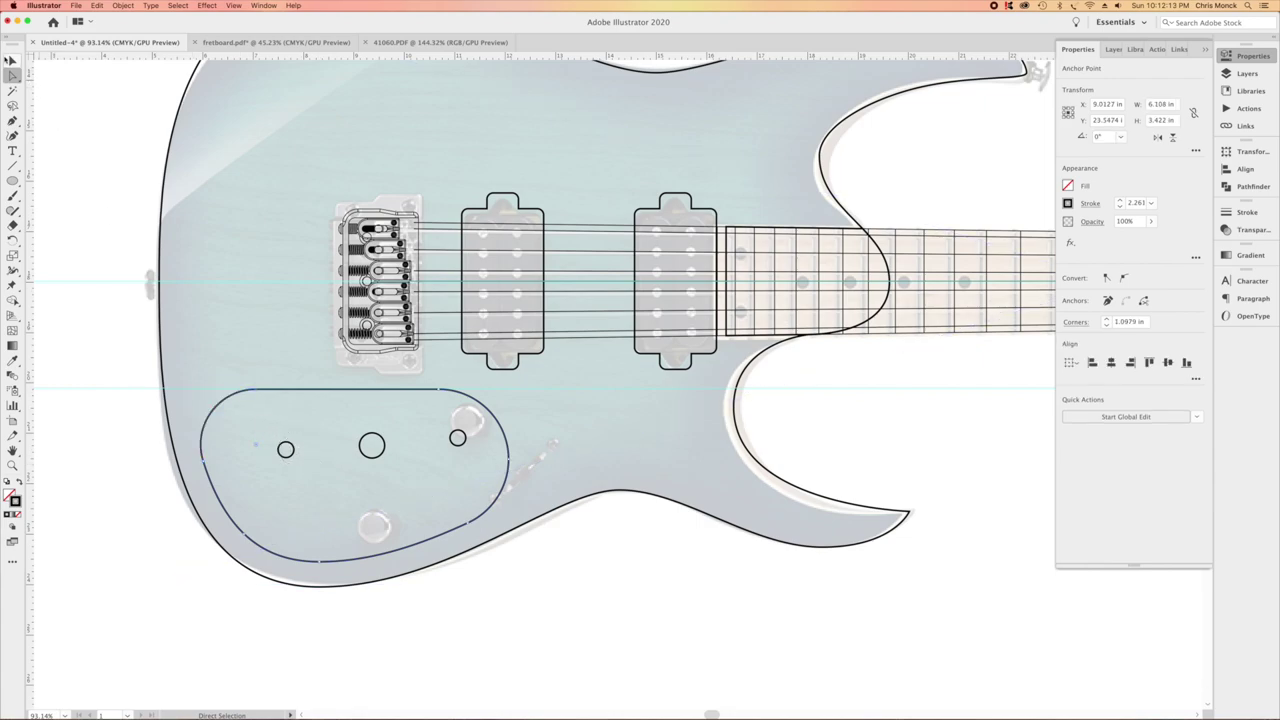
{"action": "left_click", "coordinate": [87, 120]}
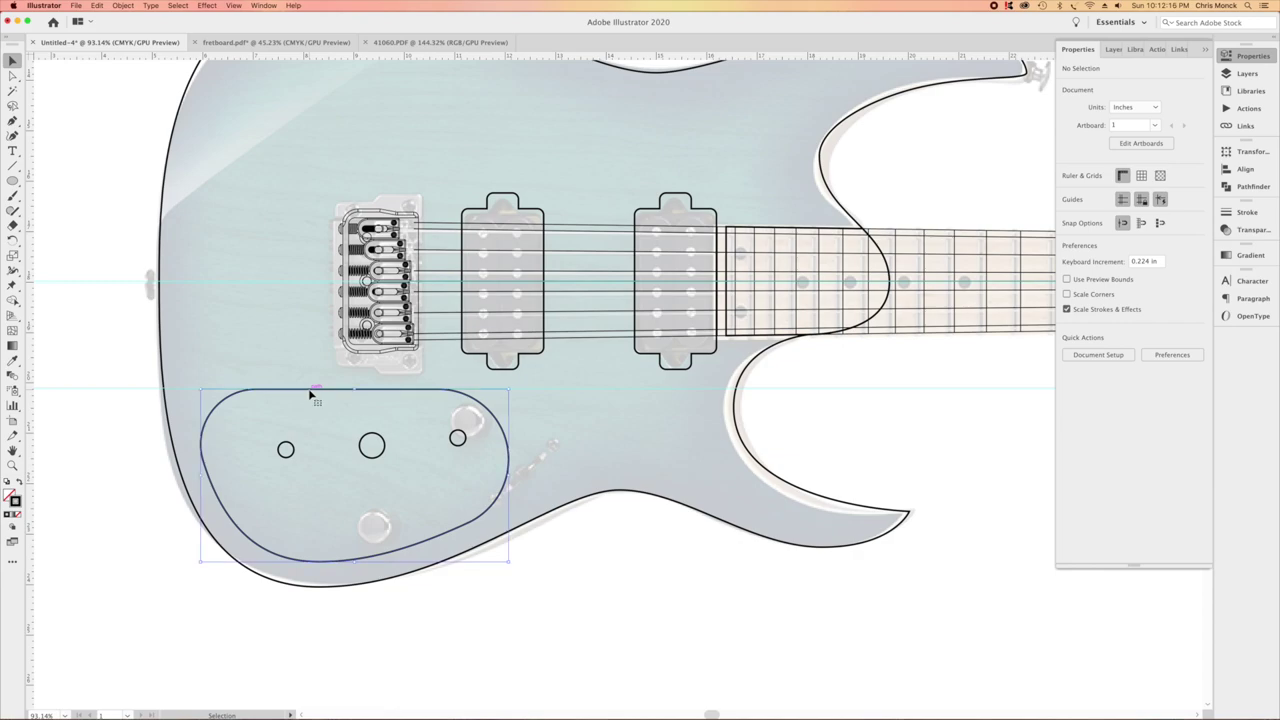
Offset the control cavity path by -0.375 in to add an inner outline.
{"action": "left_click", "coordinate": [310, 396]}
{"action": "left_click", "coordinate": [123, 5]}
{"action": "mouse_move", "coordinate": [150, 228]}
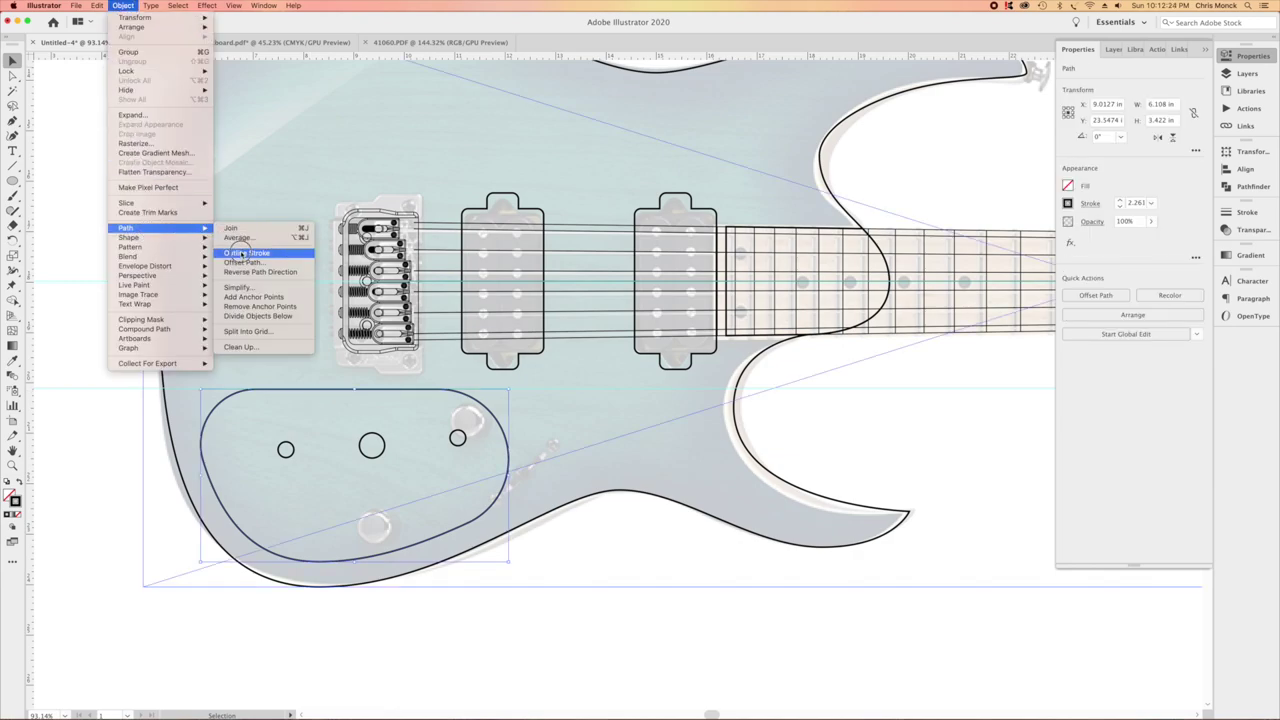
{"action": "left_click", "coordinate": [244, 262]}
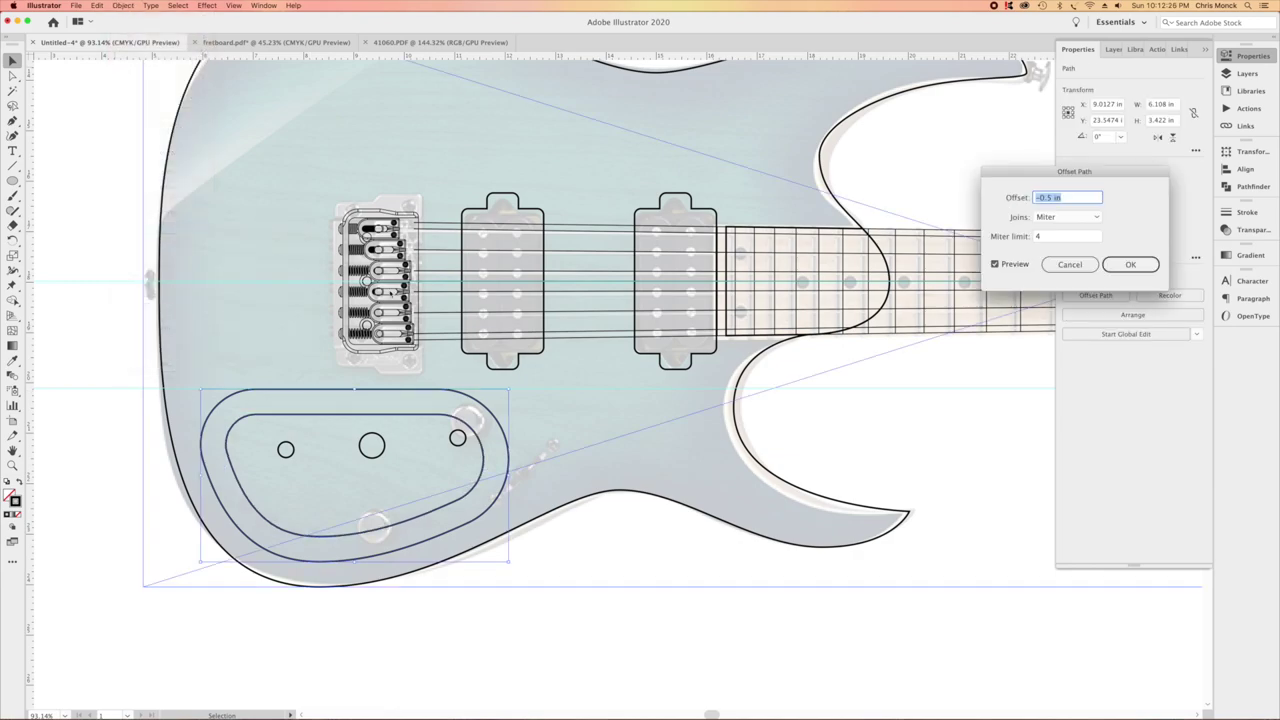
{"action": "type", "text": "-.375"}
{"action": "key", "text": "Return"}
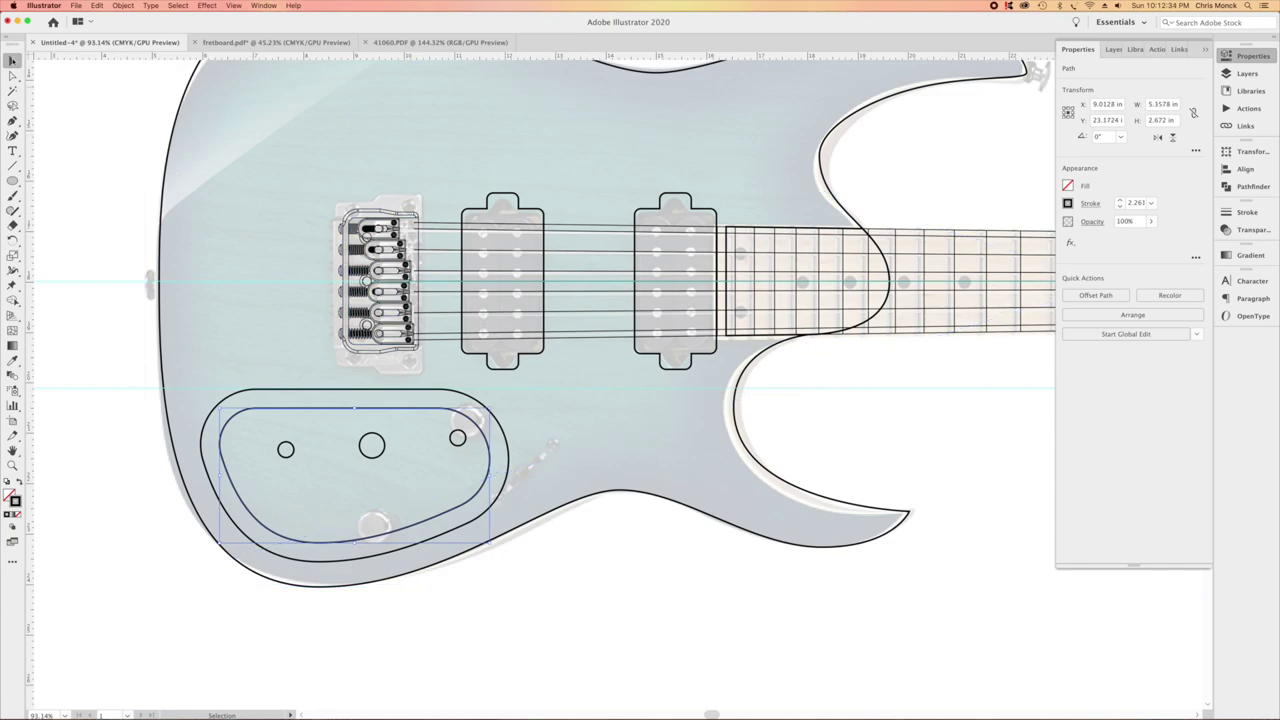
Select the right, middle and left knob holes and drag them down into the control-cavity outline.
{"action": "left_click", "coordinate": [457, 446]}
{"action": "left_click", "coordinate": [379, 457], "text": "shift"}
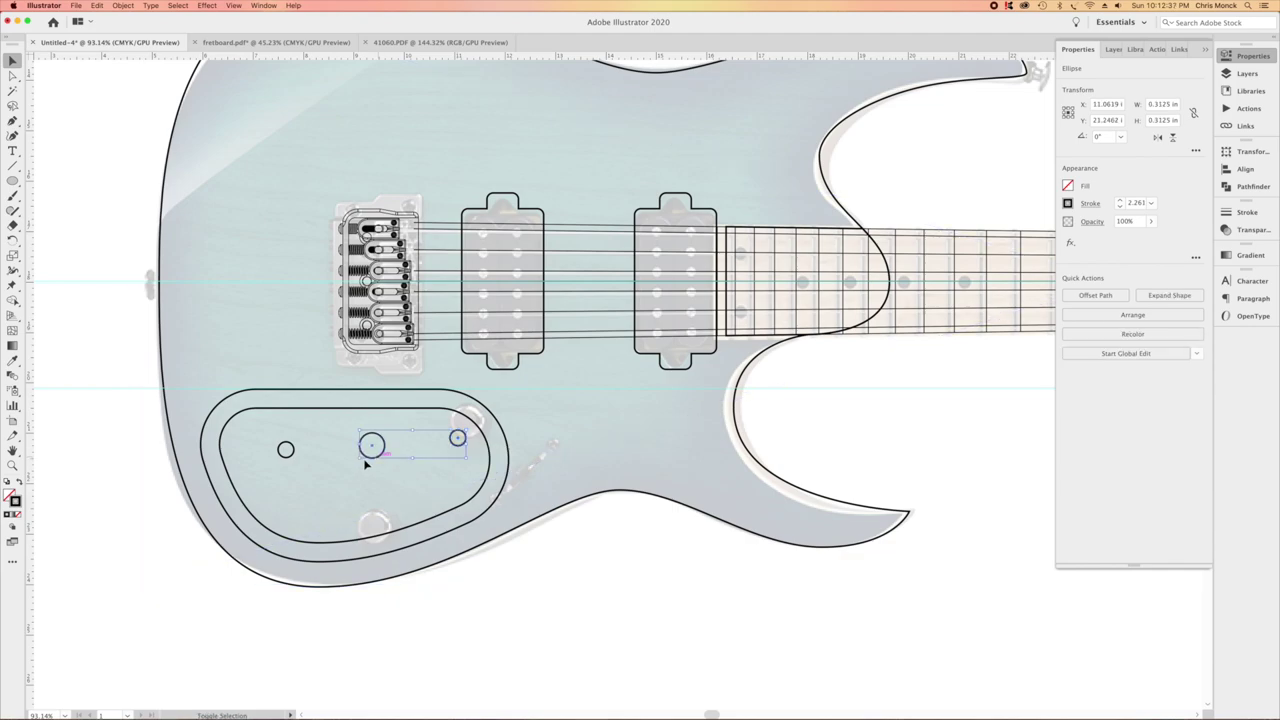
{"action": "left_click", "coordinate": [287, 451], "text": "shift"}
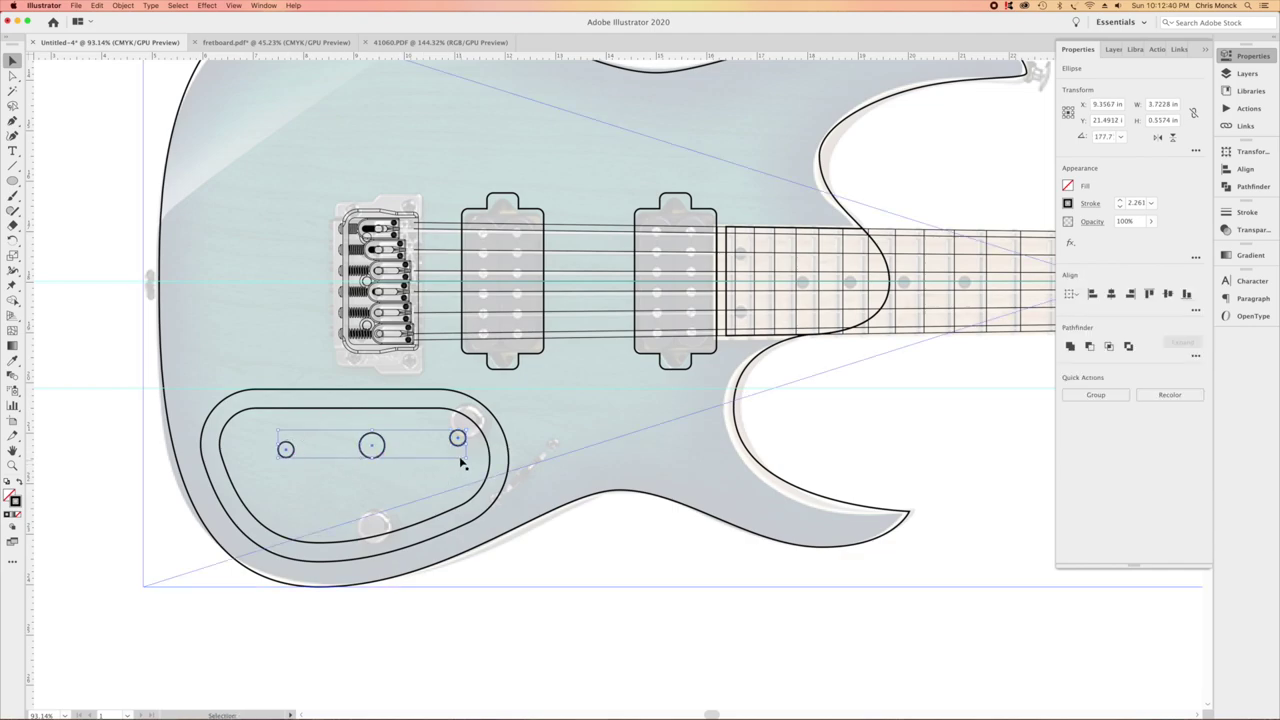
{"action": "left_click_drag", "start_coordinate": [457, 442], "coordinate": [459, 481]}
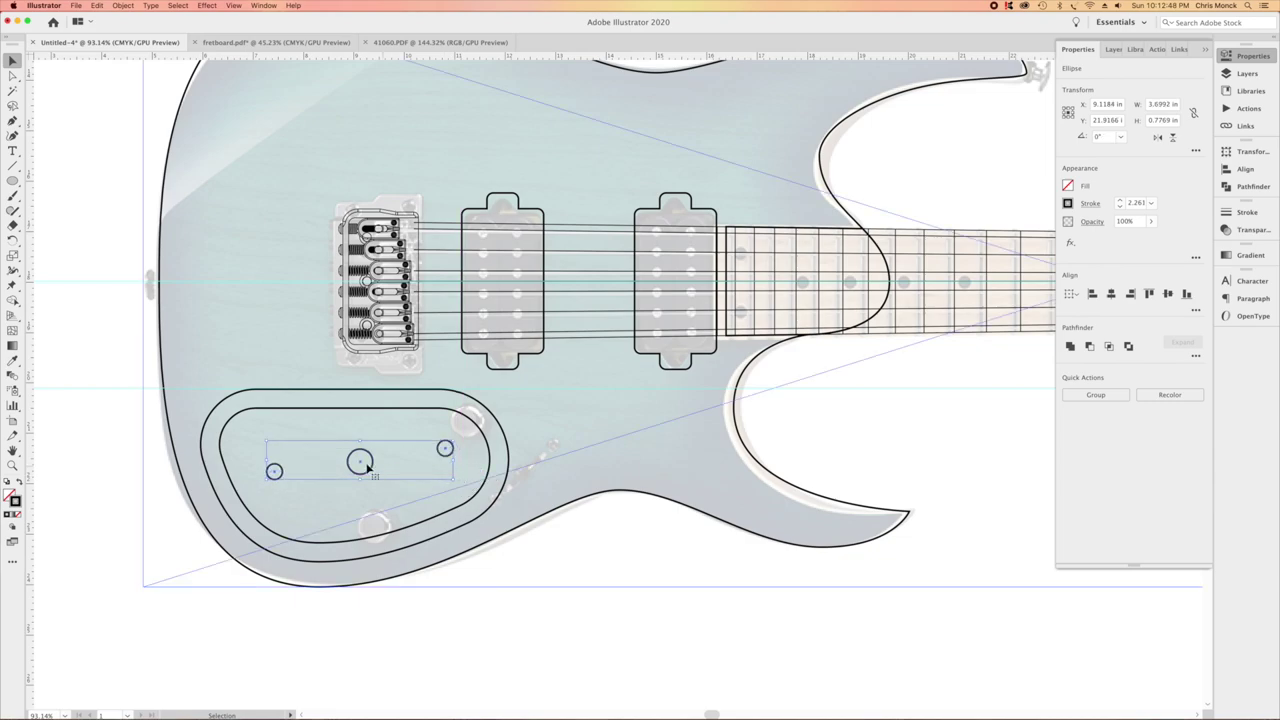
{"action": "left_click_drag", "start_coordinate": [363, 465], "coordinate": [365, 468]}
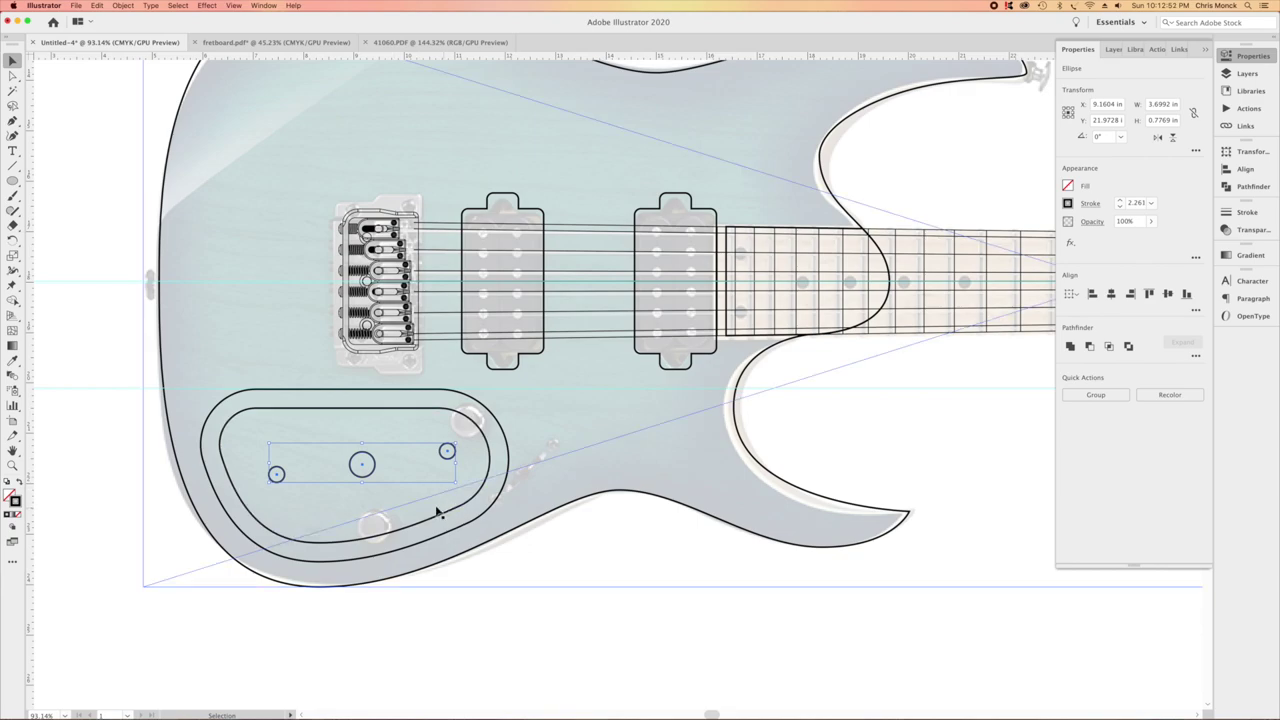
{"action": "left_click", "coordinate": [111, 332]}
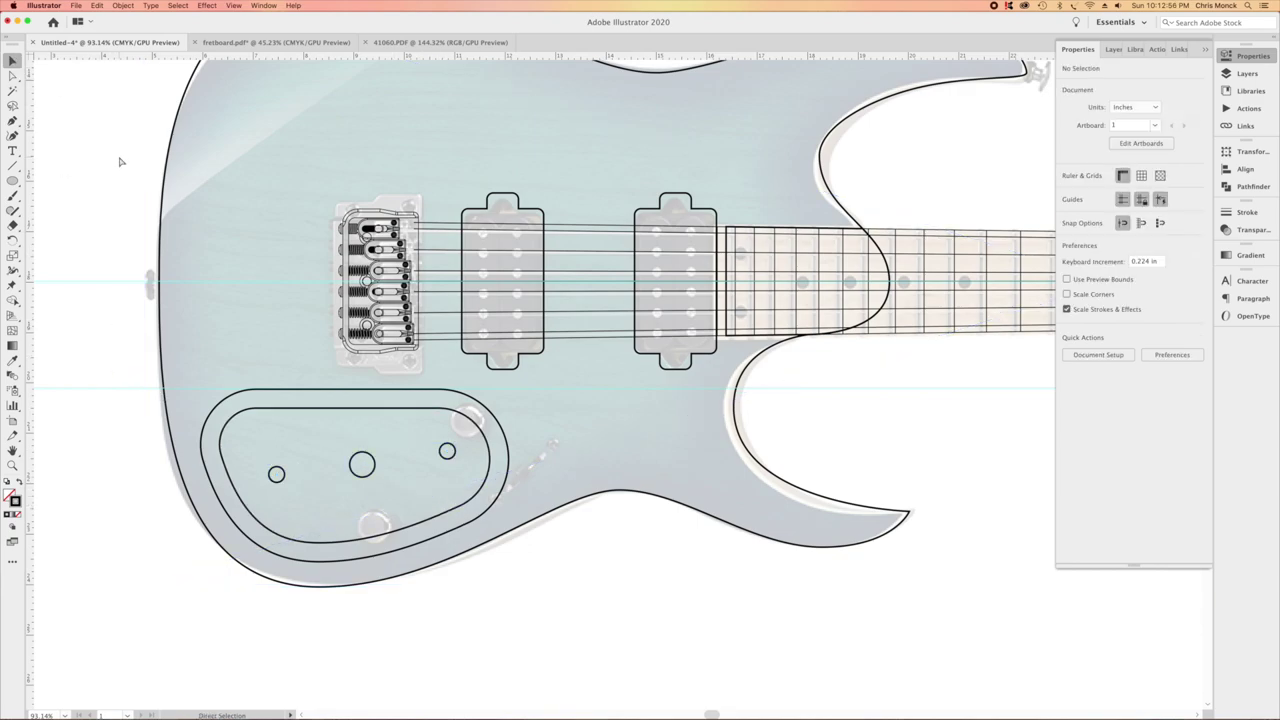
Zoom out and hide the fretboard group, the guitar reference photo and the traced bridge.
{"action": "key", "text": "super+0"}
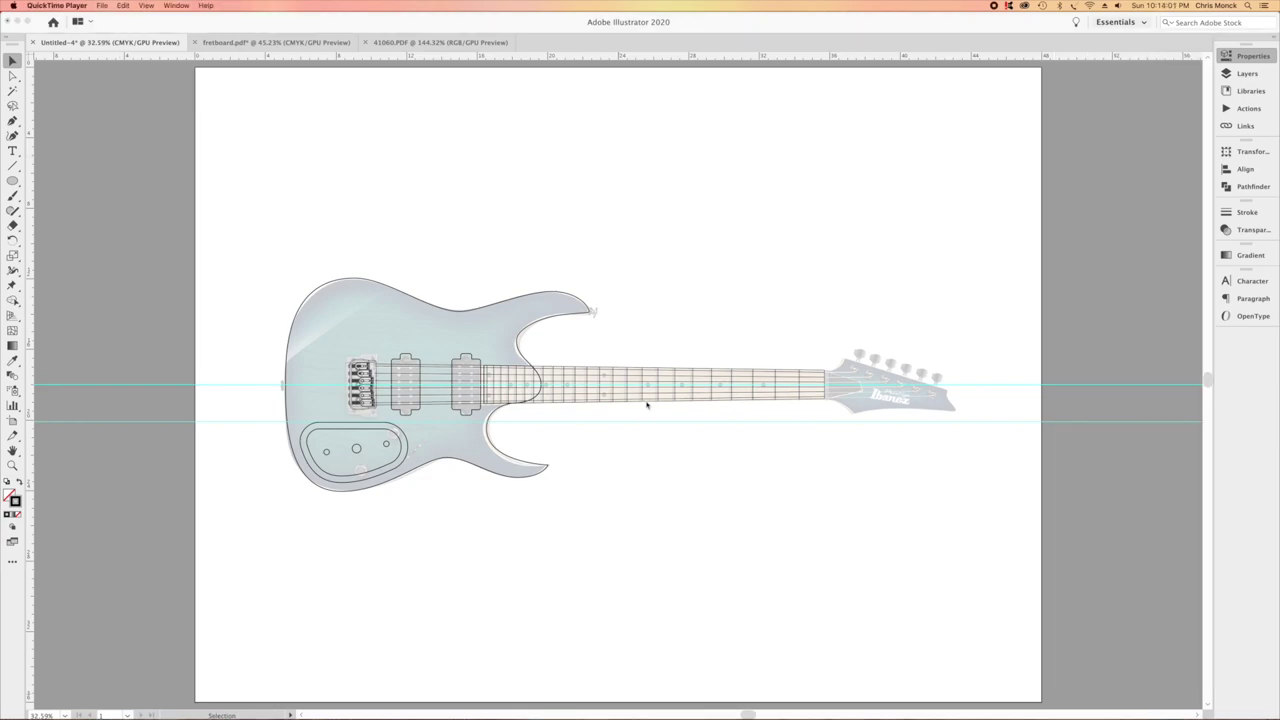
{"action": "left_click", "coordinate": [647, 403]}
{"action": "left_click", "coordinate": [648, 403]}
{"action": "key", "text": "super+3"}
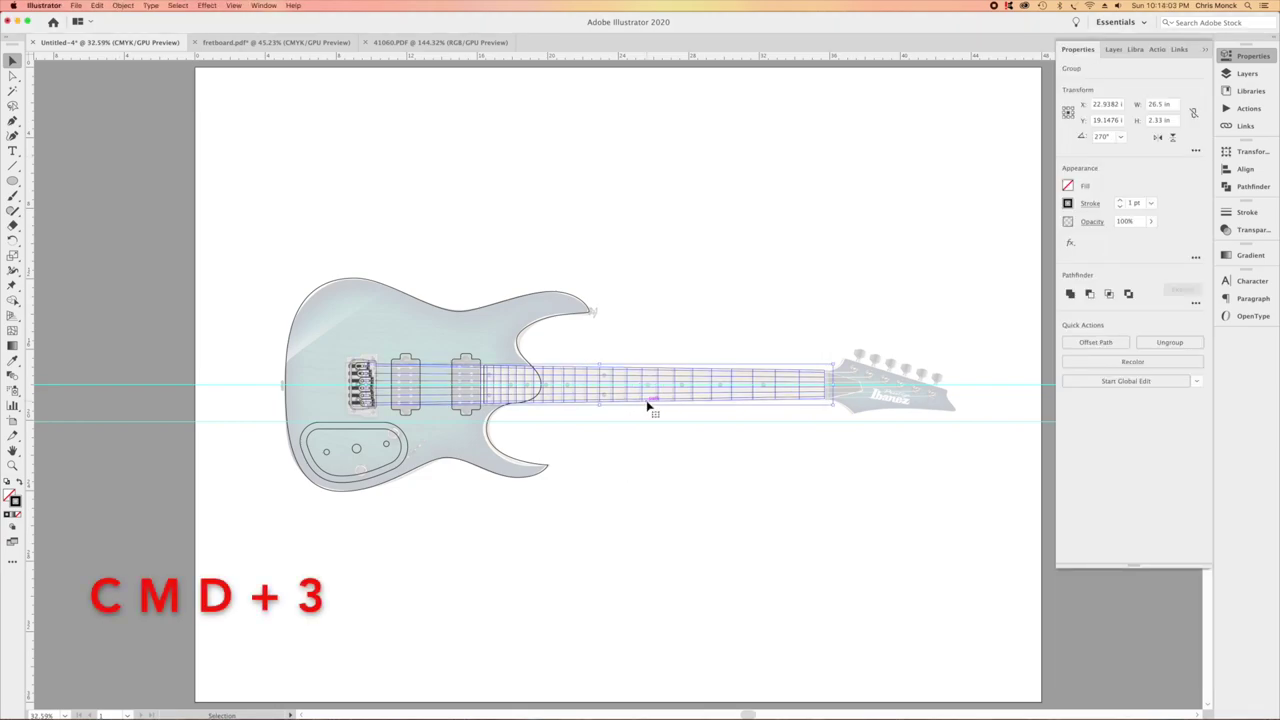
{"action": "left_click", "coordinate": [647, 403]}
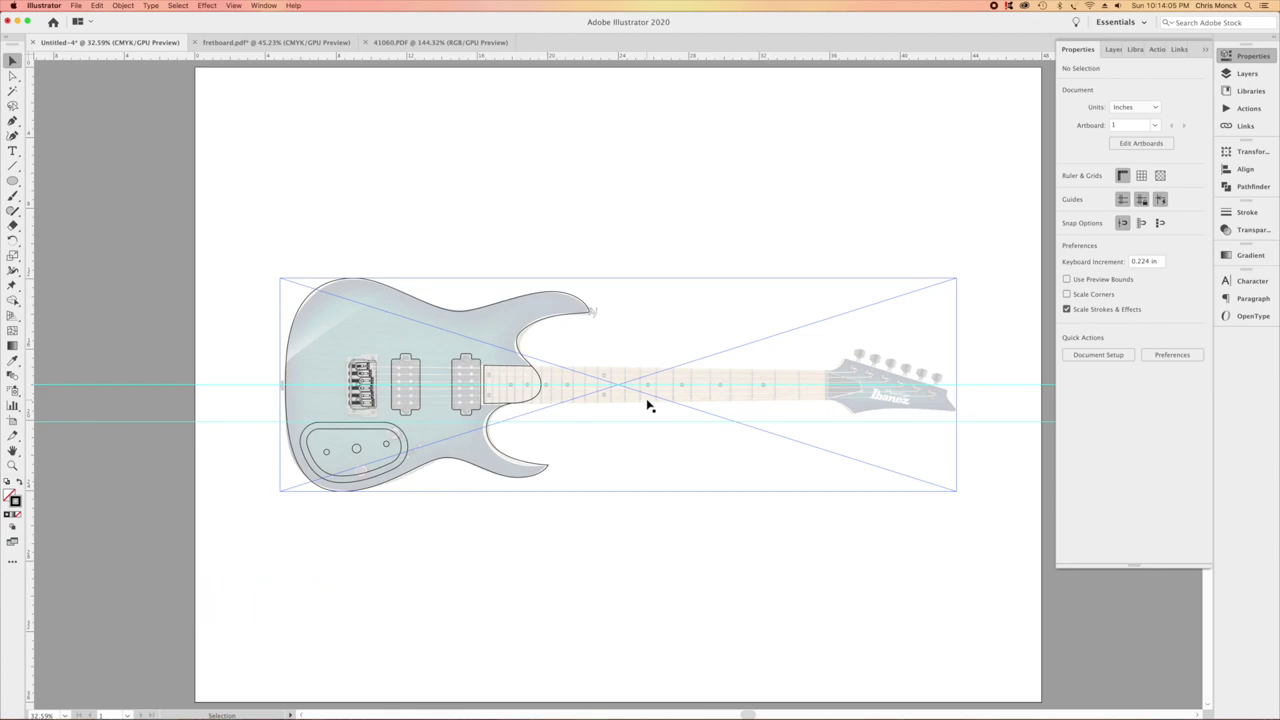
{"action": "key", "text": "a"}
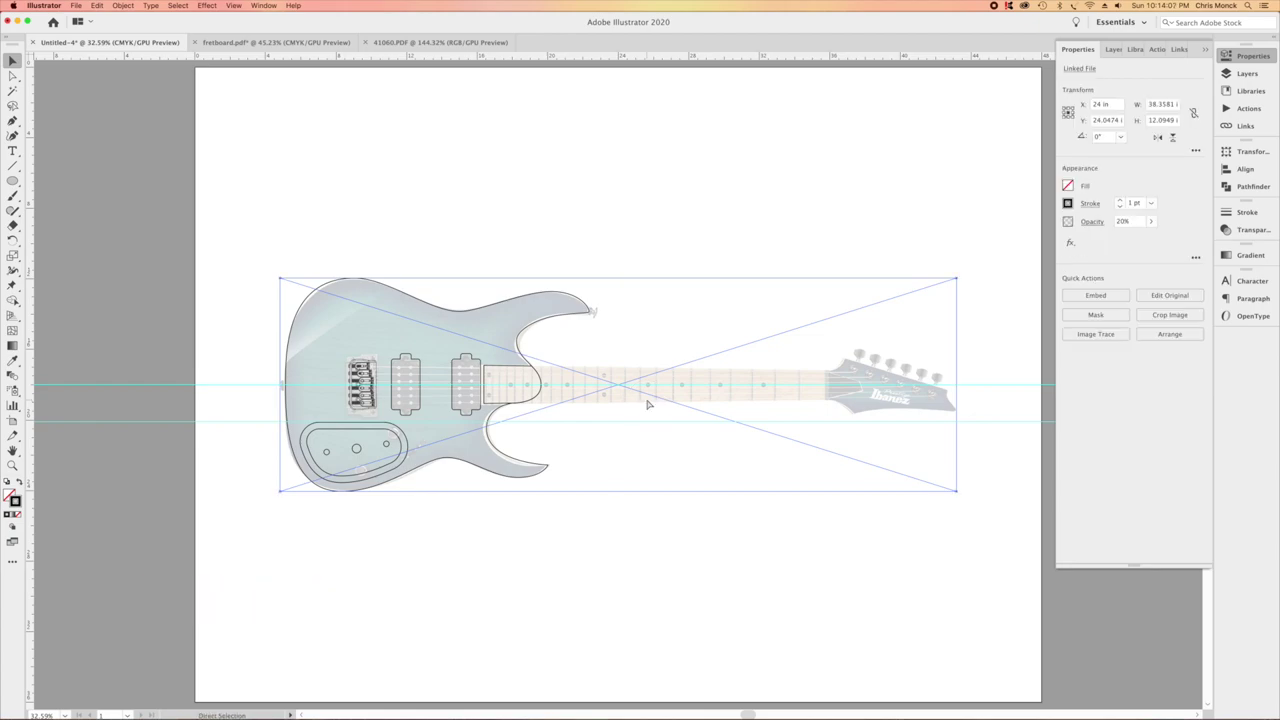
{"action": "key", "text": "super+3"}
{"action": "key", "text": "v"}
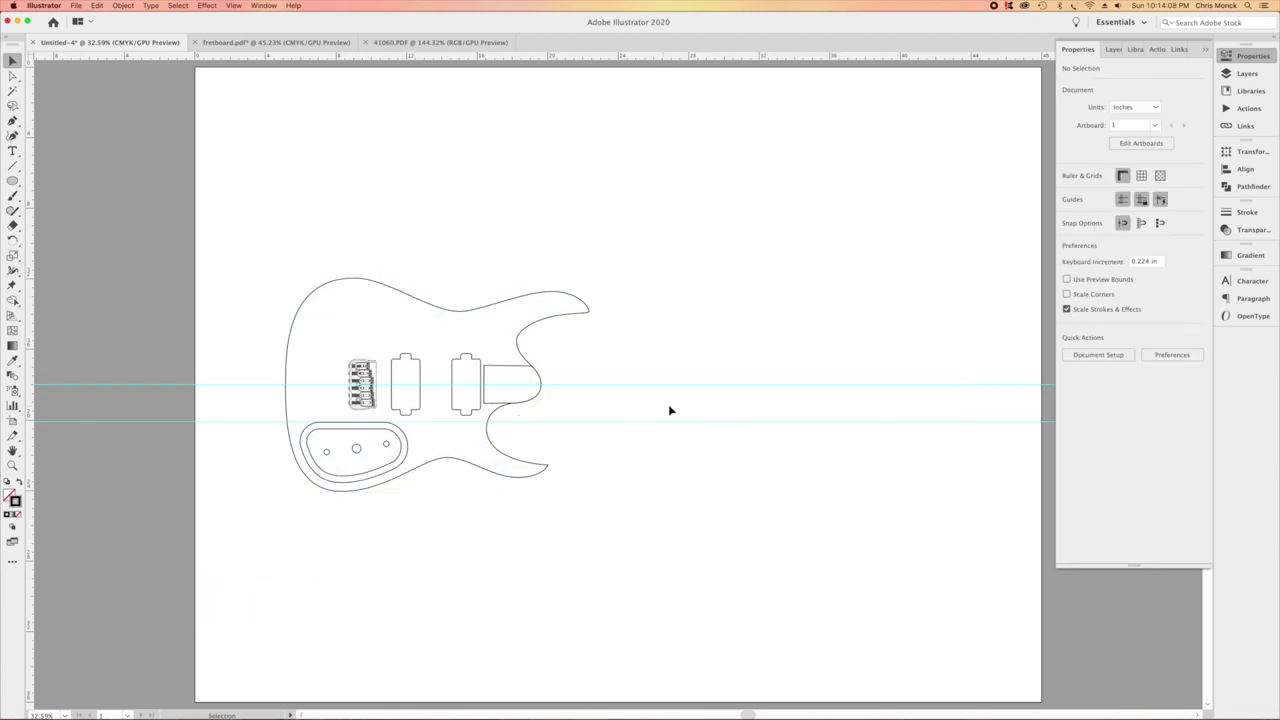
{"action": "left_click", "coordinate": [366, 396]}
{"action": "key", "text": "a"}
{"action": "key", "text": "super+3"}
{"action": "key", "text": "v"}
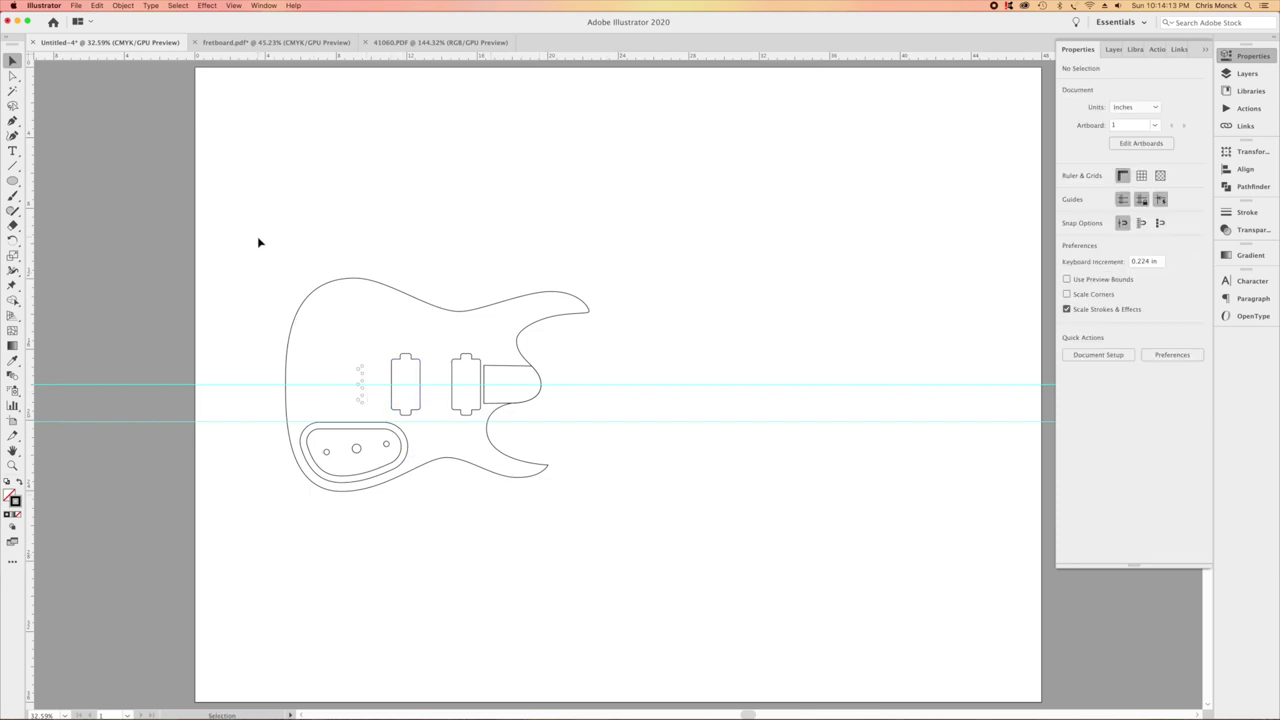
Draw a 17.2052 x 12.0949 in rectangle framing the whole guitar body.
{"action": "left_click_drag", "start_coordinate": [13, 181], "coordinate": [72, 178]}
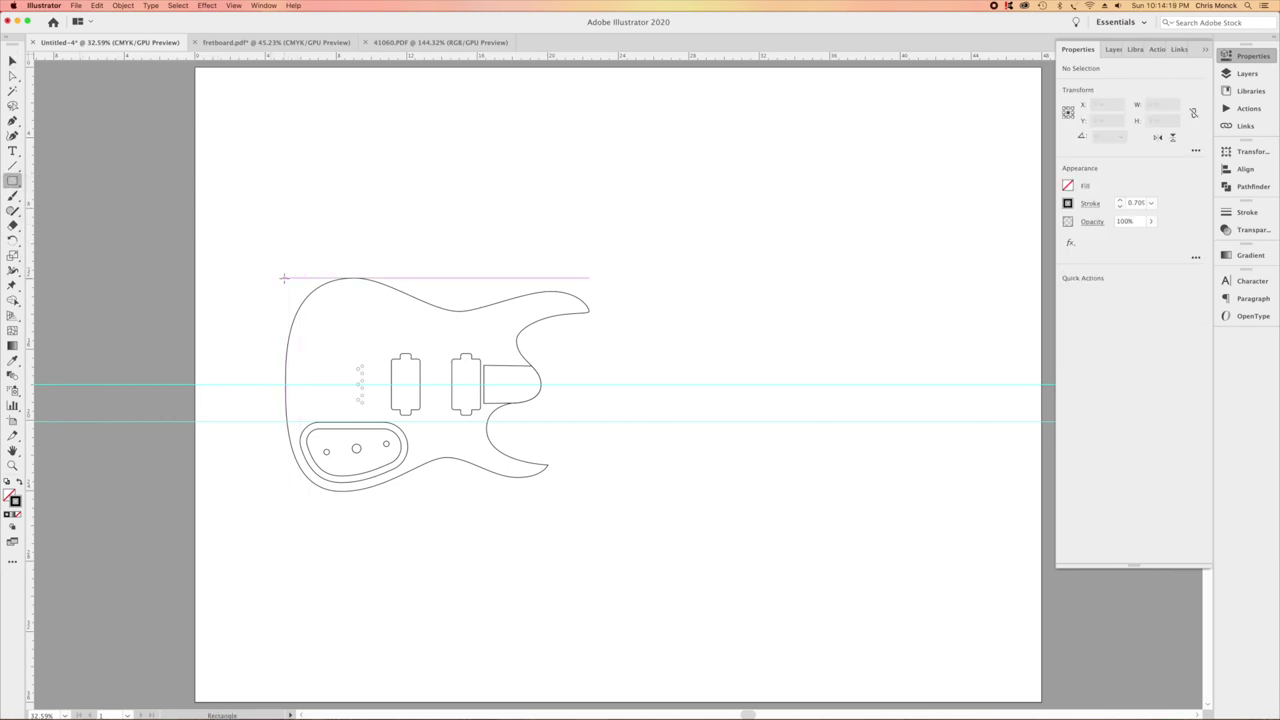
{"action": "left_click_drag", "start_coordinate": [285, 277], "coordinate": [590, 490]}
{"action": "left_click", "coordinate": [12, 61]}
{"action": "left_click", "coordinate": [309, 186]}
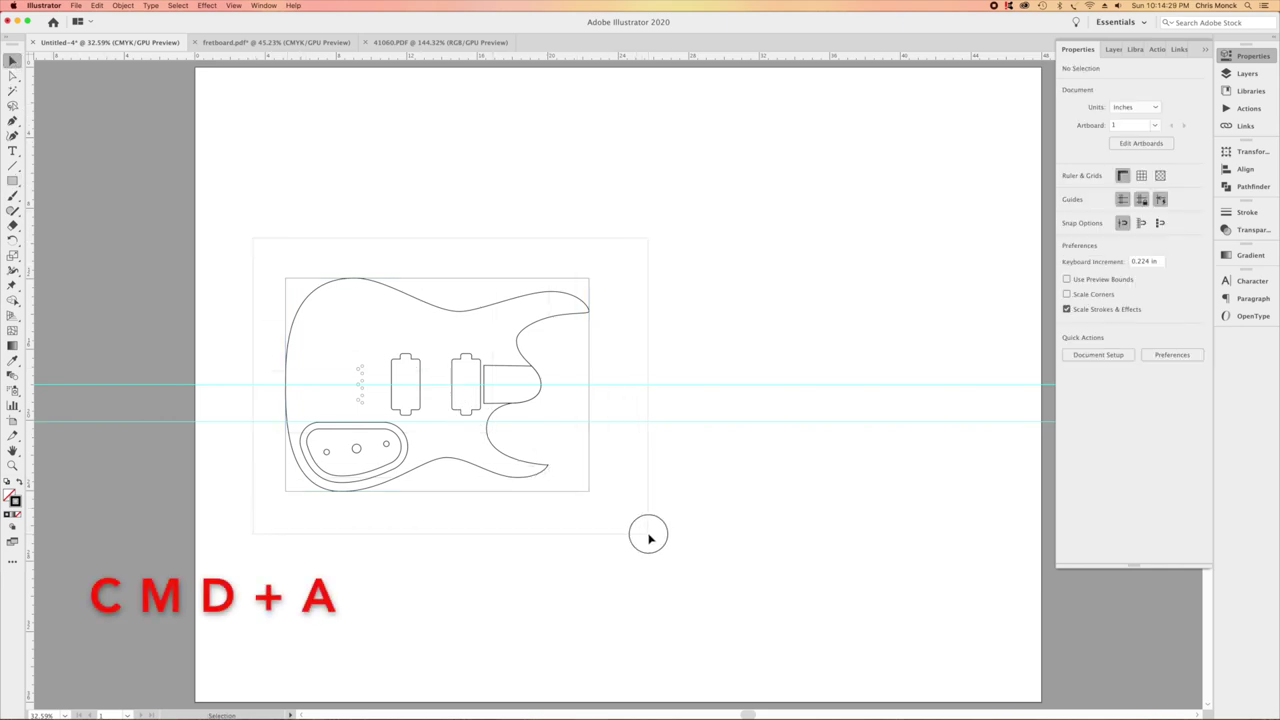
Select all the traced guitar artwork and copy it.
{"action": "key", "text": "super+a"}
{"action": "key", "text": "super+c"}
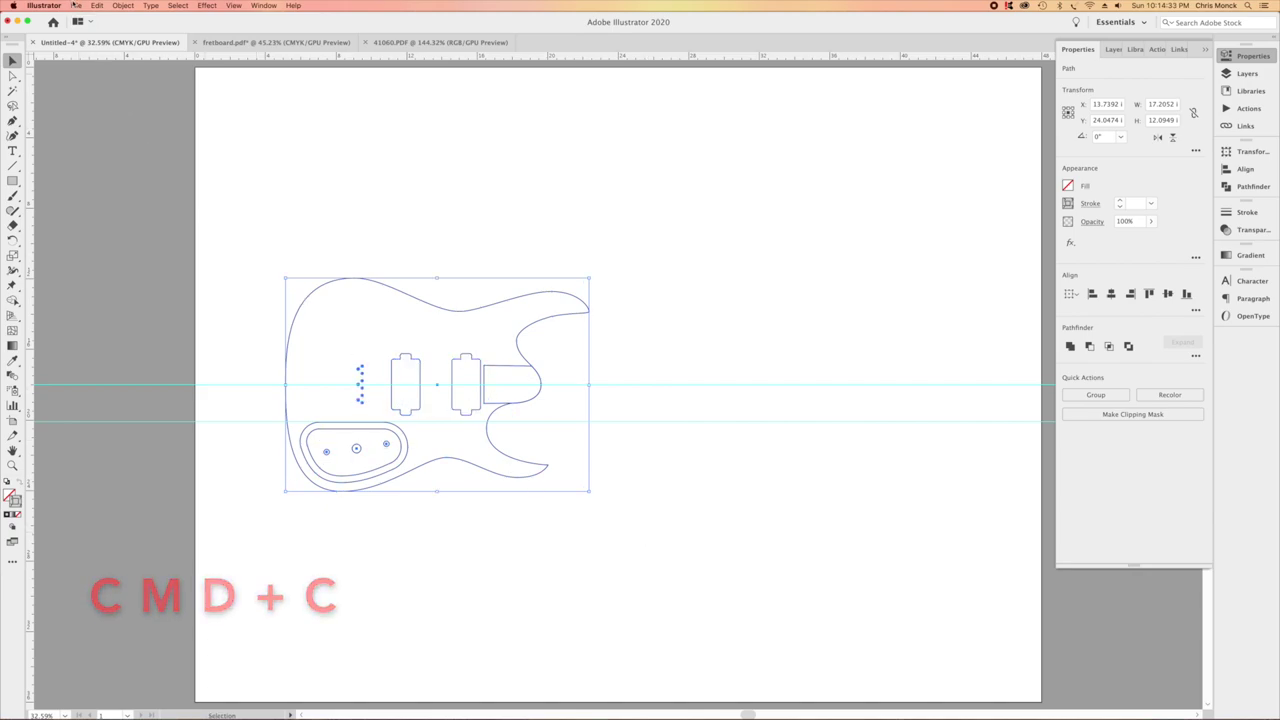
{"action": "left_click", "coordinate": [76, 5]}
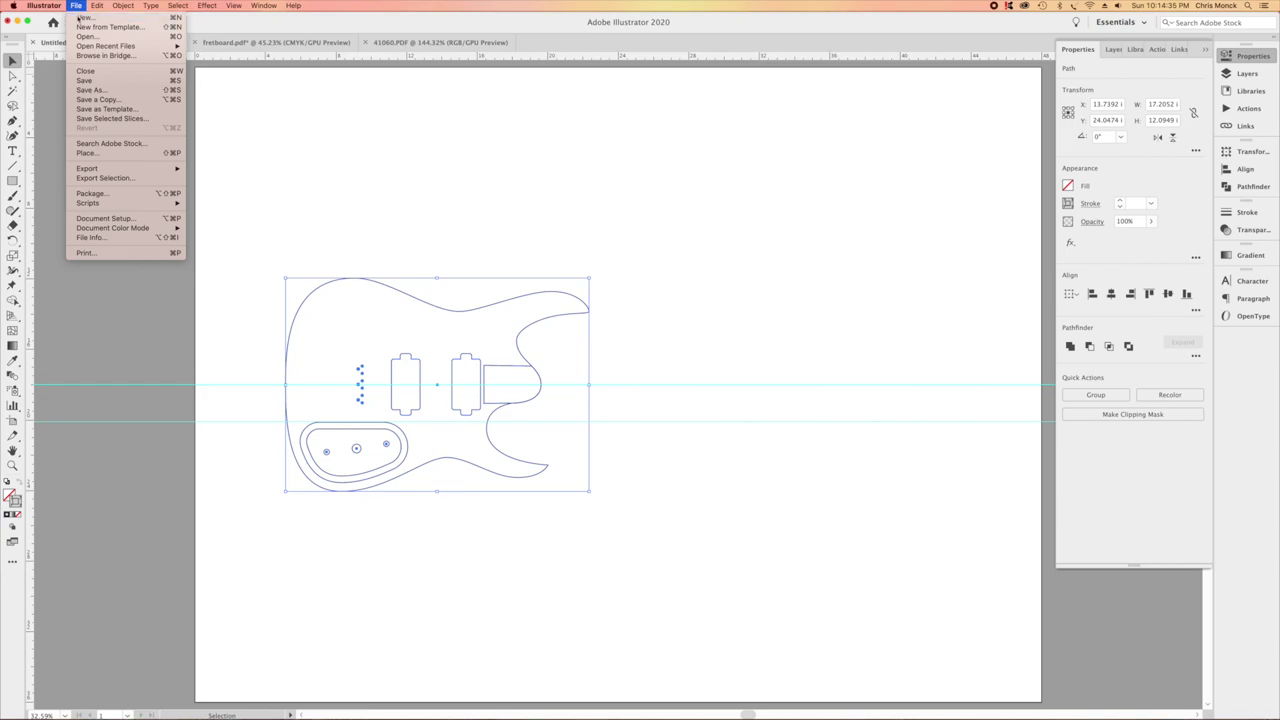
Create a new document from the 14 x 18 in Custom preset.
{"action": "left_click", "coordinate": [80, 17]}
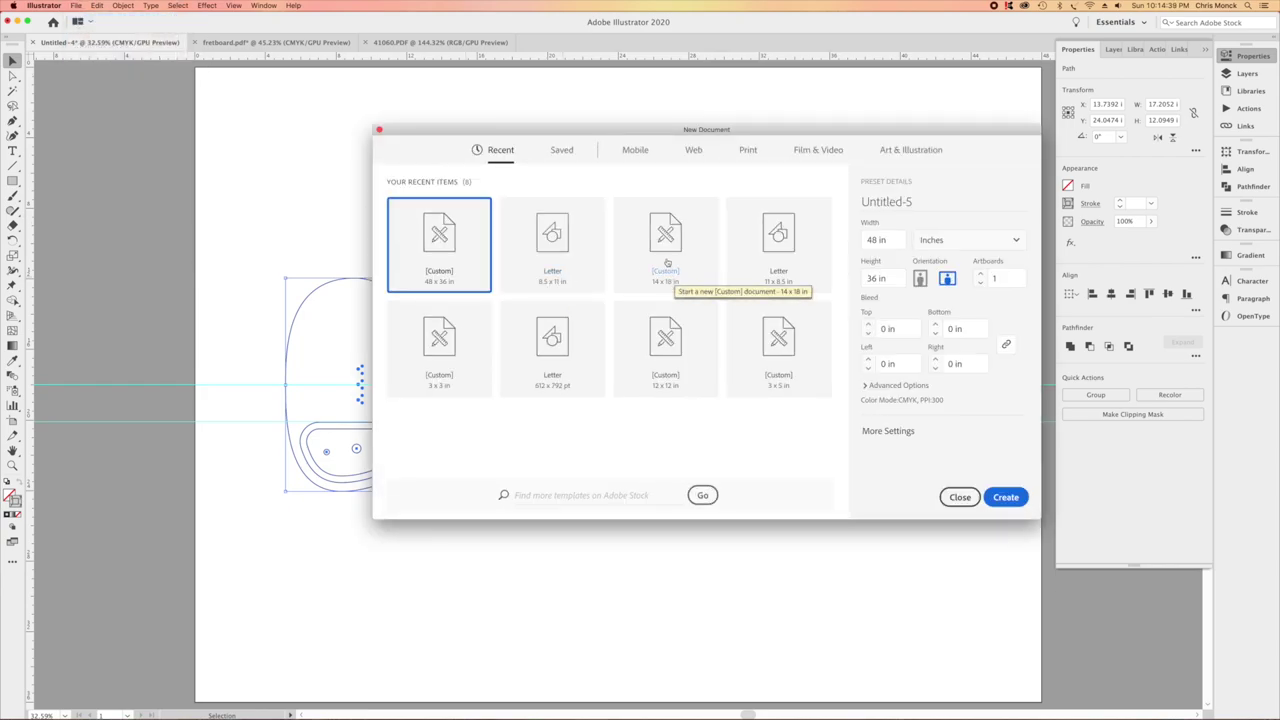
{"action": "left_click", "coordinate": [666, 249]}
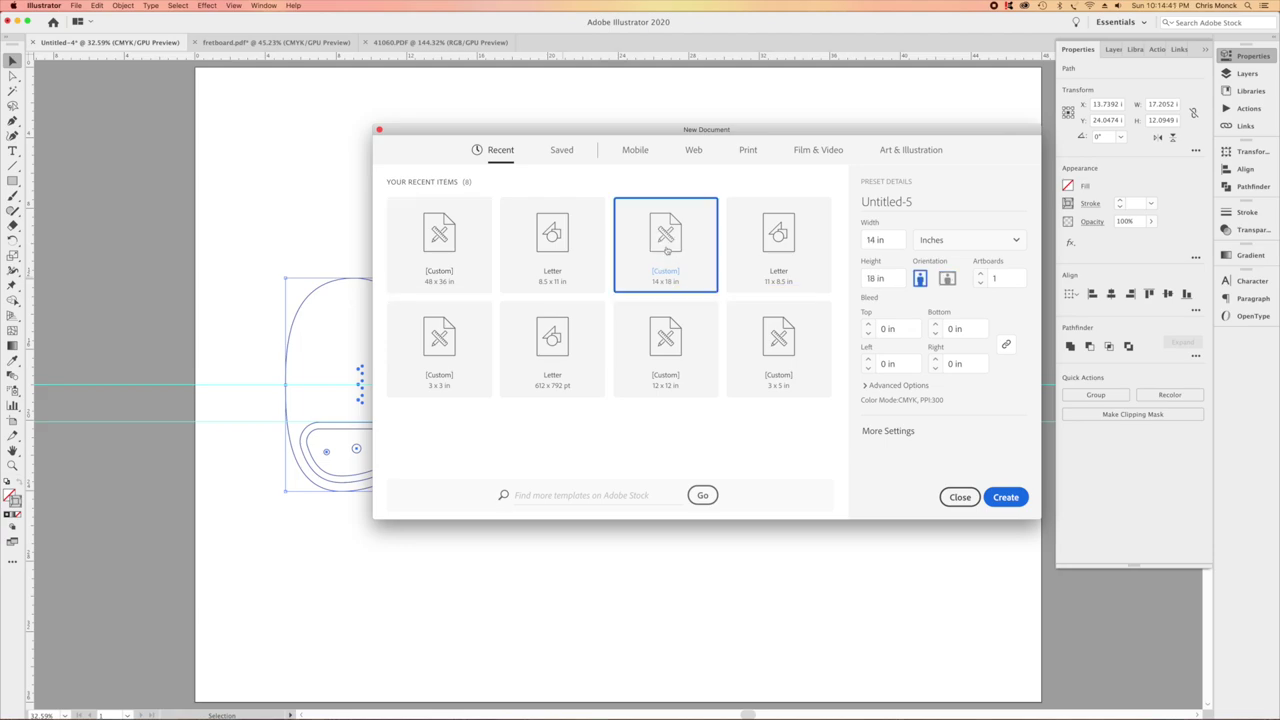
{"action": "key", "text": "Escape"}
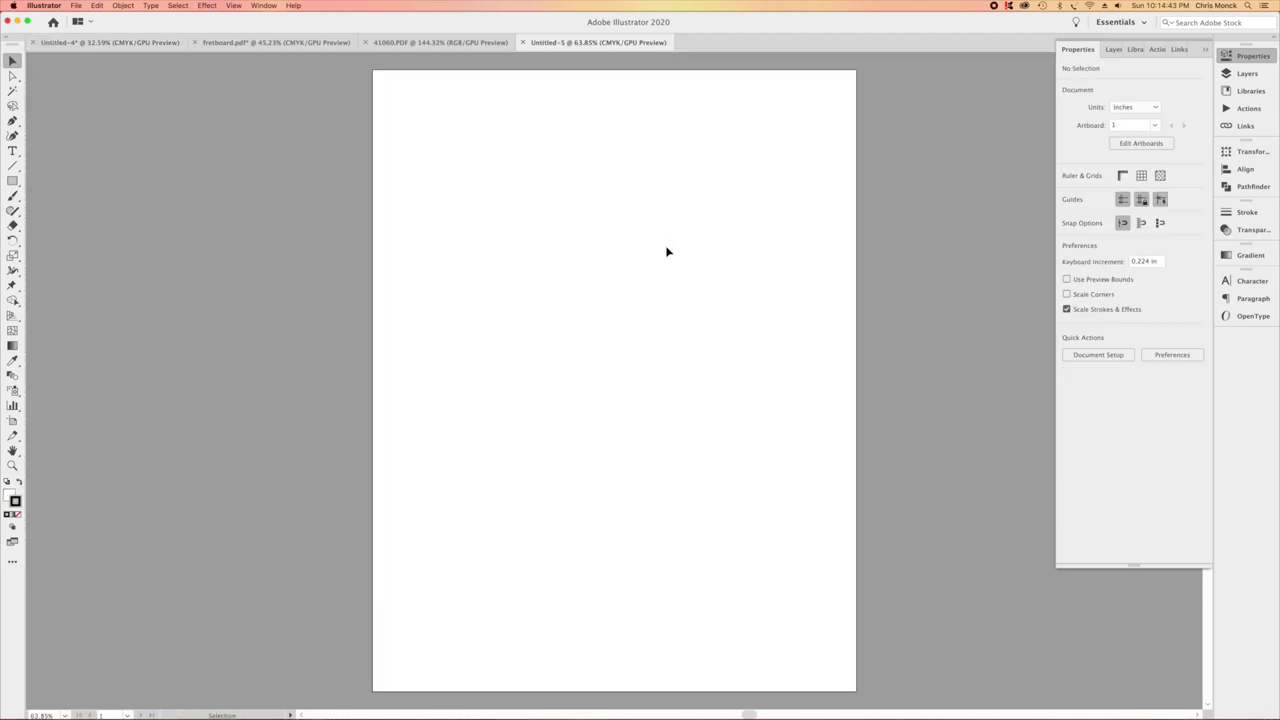
Draw a 14 x 18 in rectangle from the page's top-left corner to fill the artboard.
{"action": "key", "text": "m"}
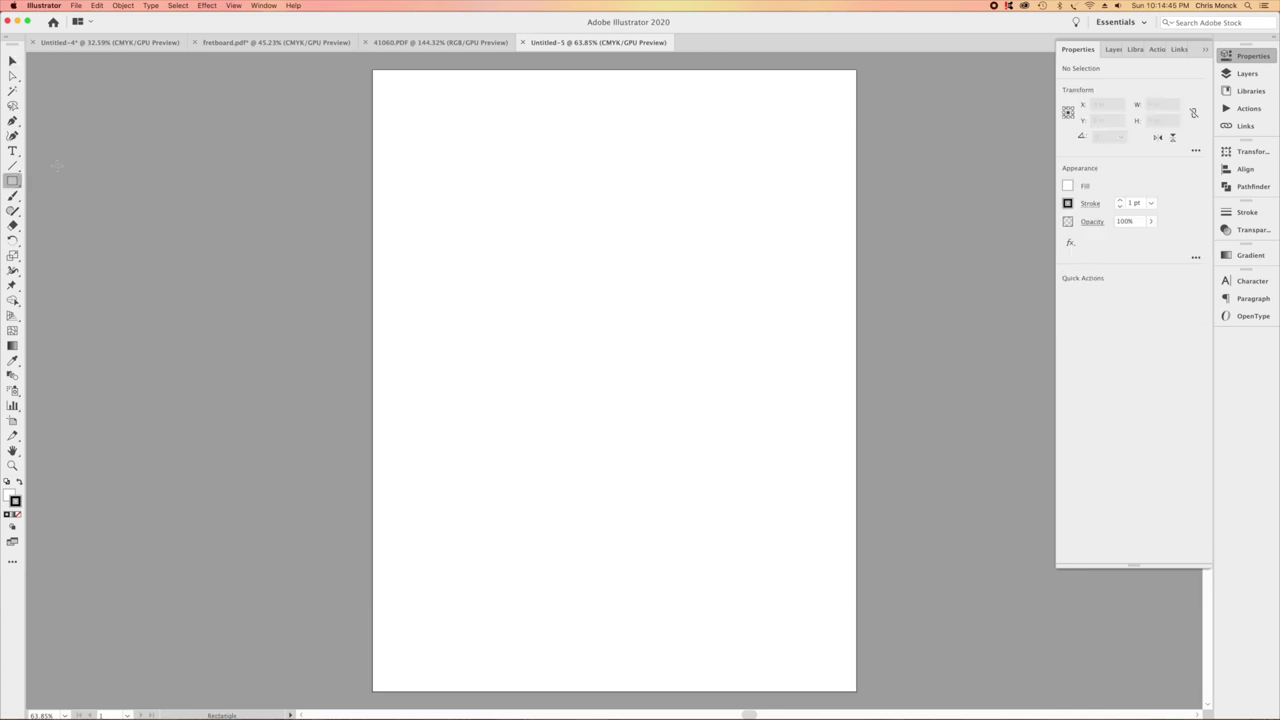
{"action": "left_click", "coordinate": [375, 70]}
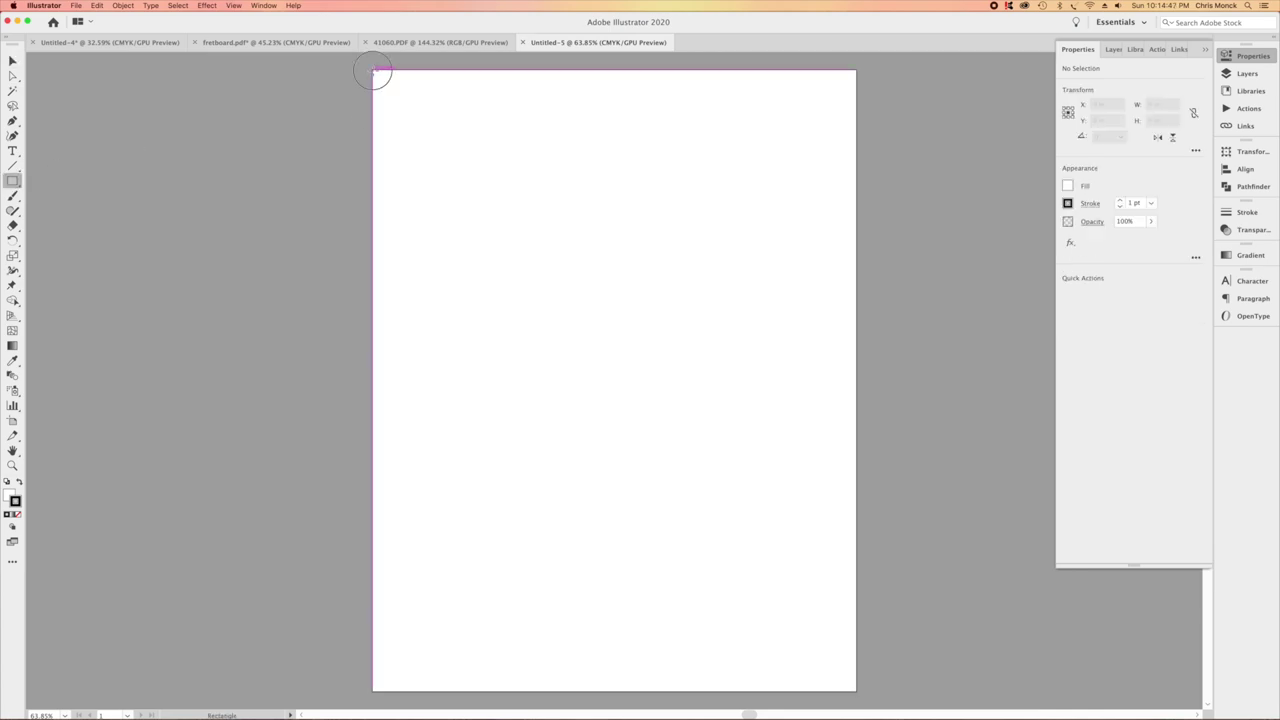
{"action": "type", "text": "18"}
{"action": "key", "text": "Tab"}
{"action": "type", "text": "18"}
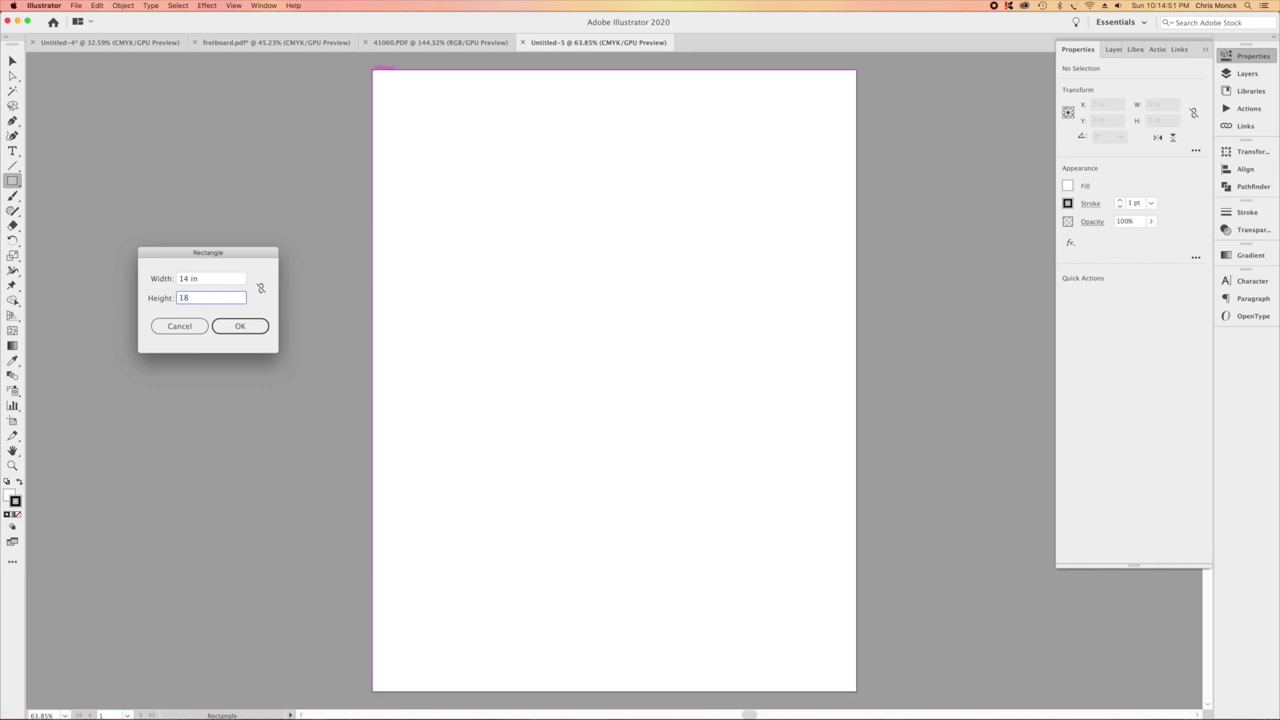
{"action": "key", "text": "Return"}
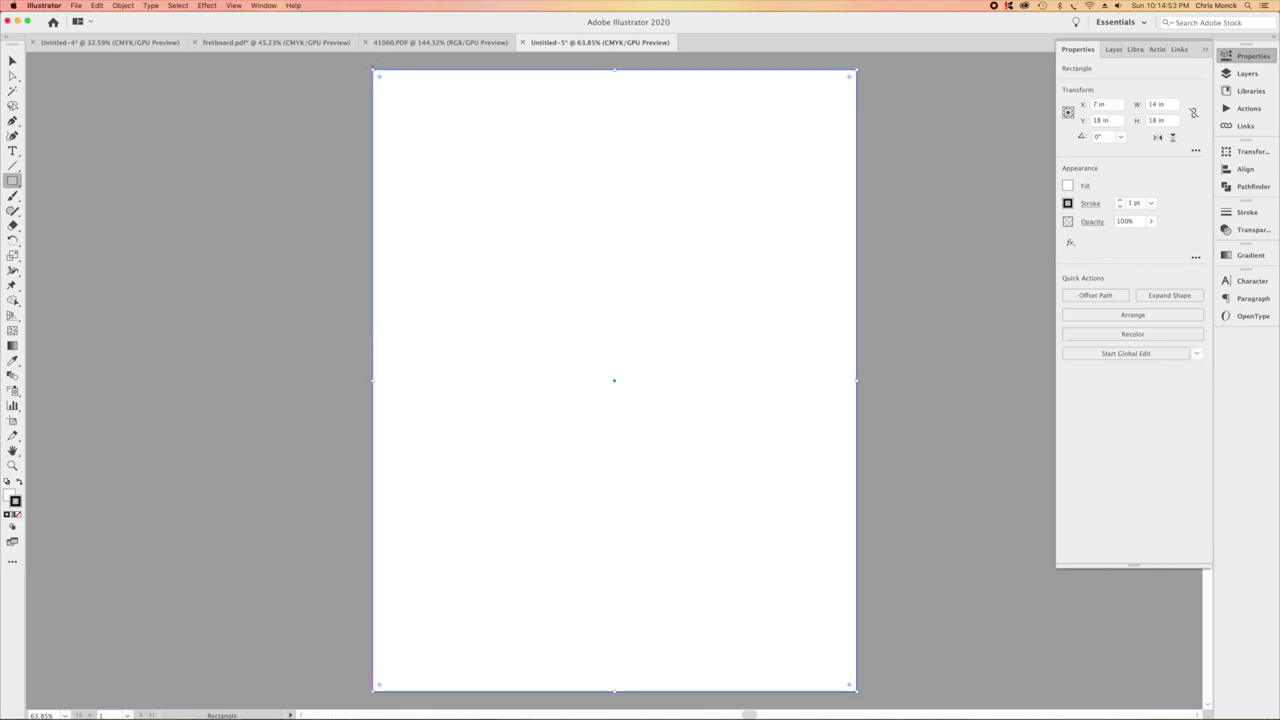
{"action": "key", "text": "v"}
{"action": "left_click", "coordinate": [231, 226]}
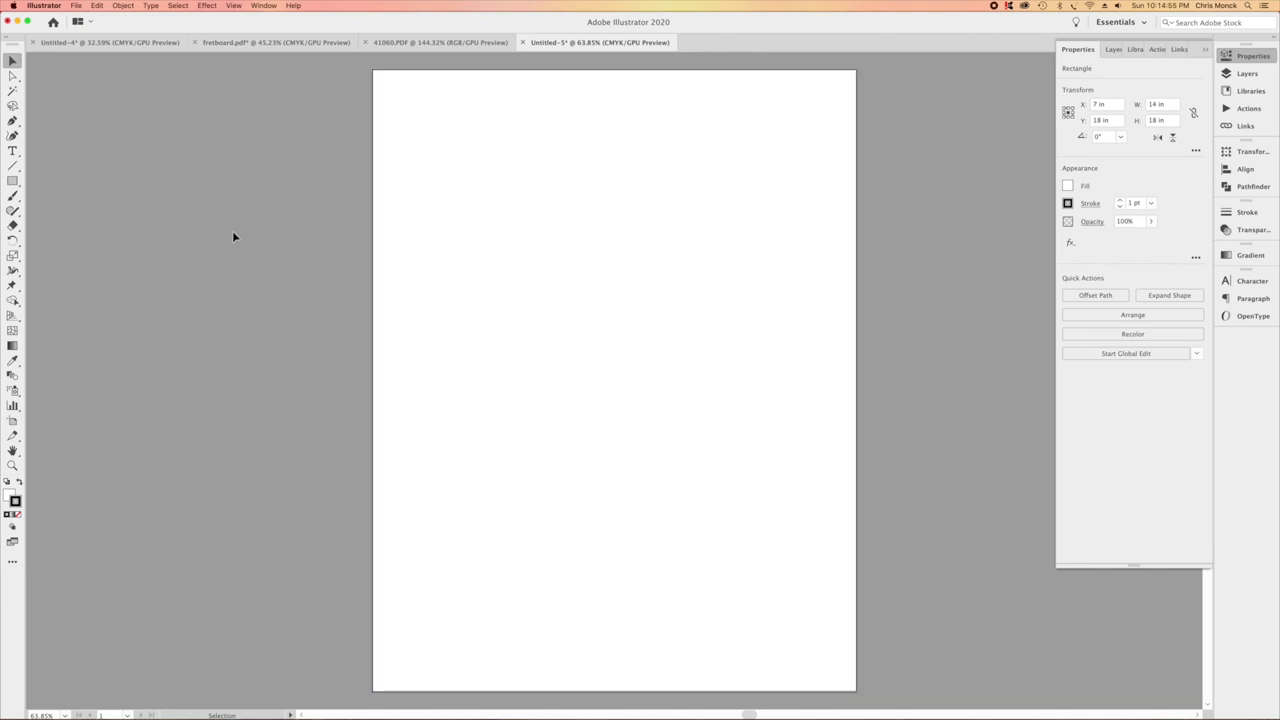
Paste the guitar artwork, rotate it 90° upright, and centre it at X 7 in on the page.
{"action": "key", "text": "super+v"}
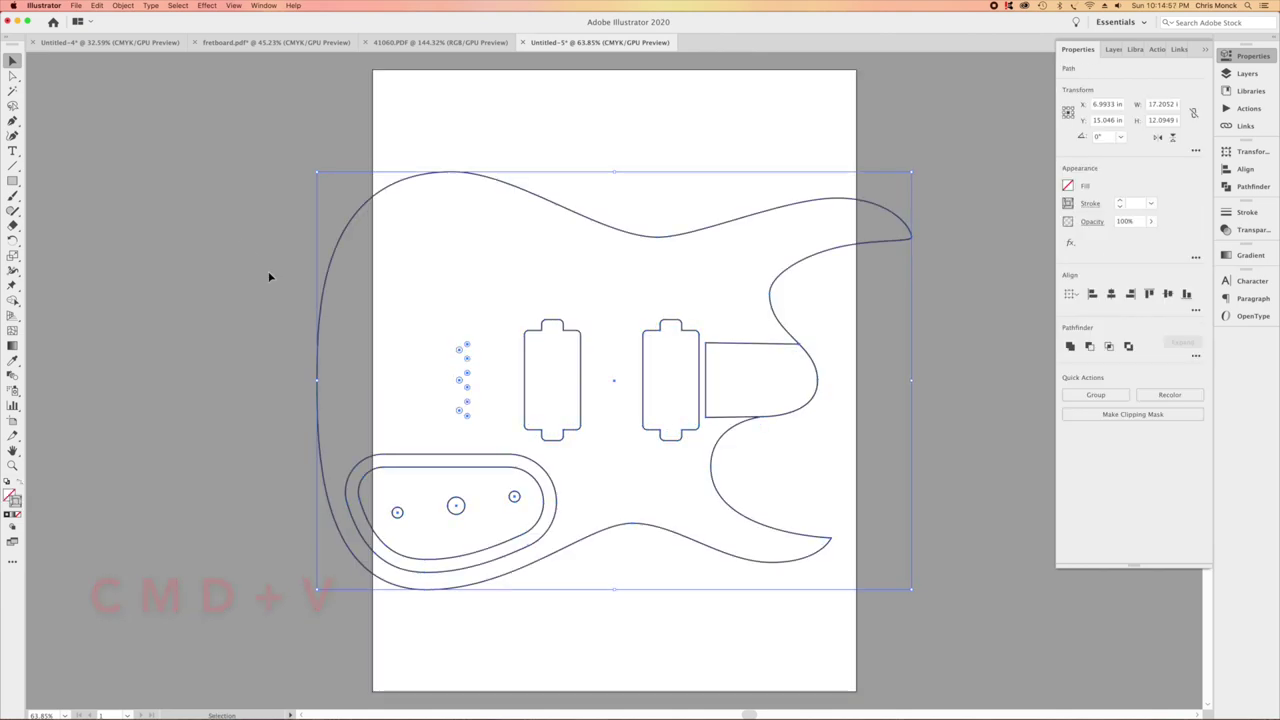
{"action": "left_click_drag", "start_coordinate": [914, 594], "coordinate": [840, 174]}
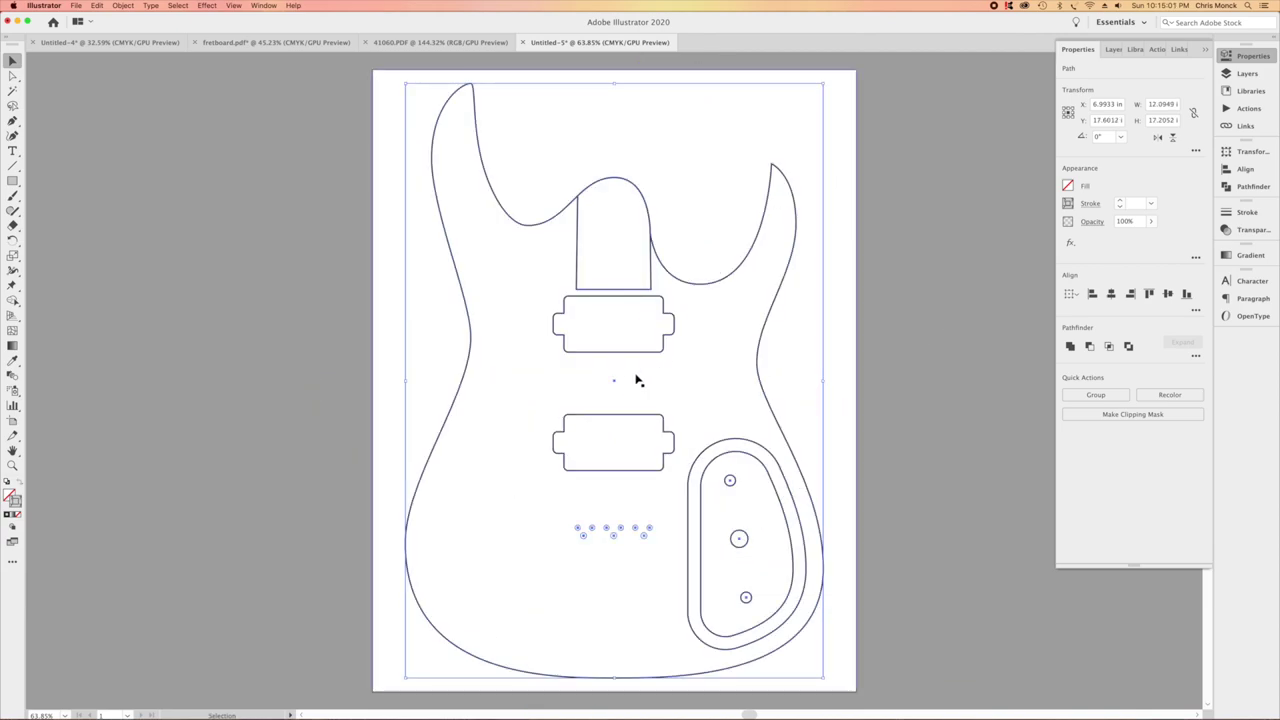
{"action": "mouse_move", "coordinate": [614, 380]}
{"action": "left_mouse_down"}
{"action": "mouse_move", "coordinate": [237, 371]}
{"action": "mouse_move", "coordinate": [175, 357]}
{"action": "mouse_move", "coordinate": [510, 400]}
{"action": "mouse_move", "coordinate": [616, 386]}
{"action": "left_mouse_up"}
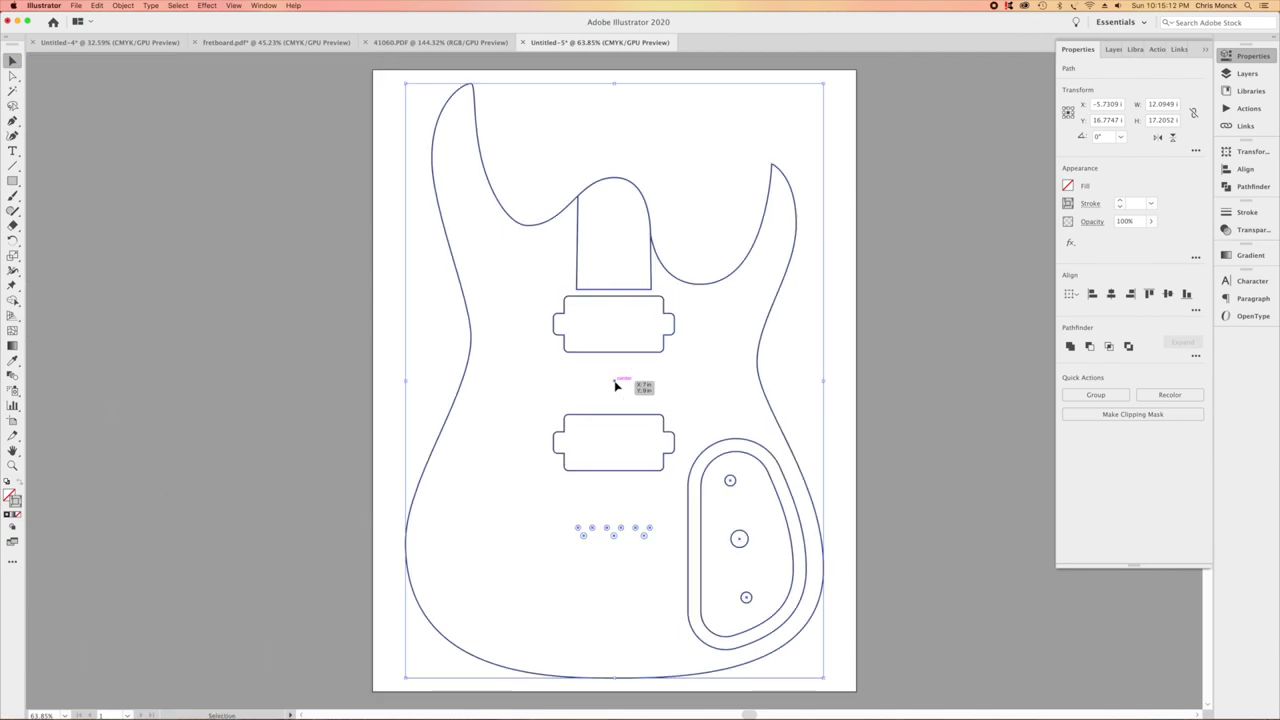
{"action": "left_click", "coordinate": [910, 470]}
Select all the artwork on the page and set its stroke weight to 3 pt.
{"action": "left_click", "coordinate": [823, 420]}
{"action": "left_click", "coordinate": [926, 416]}
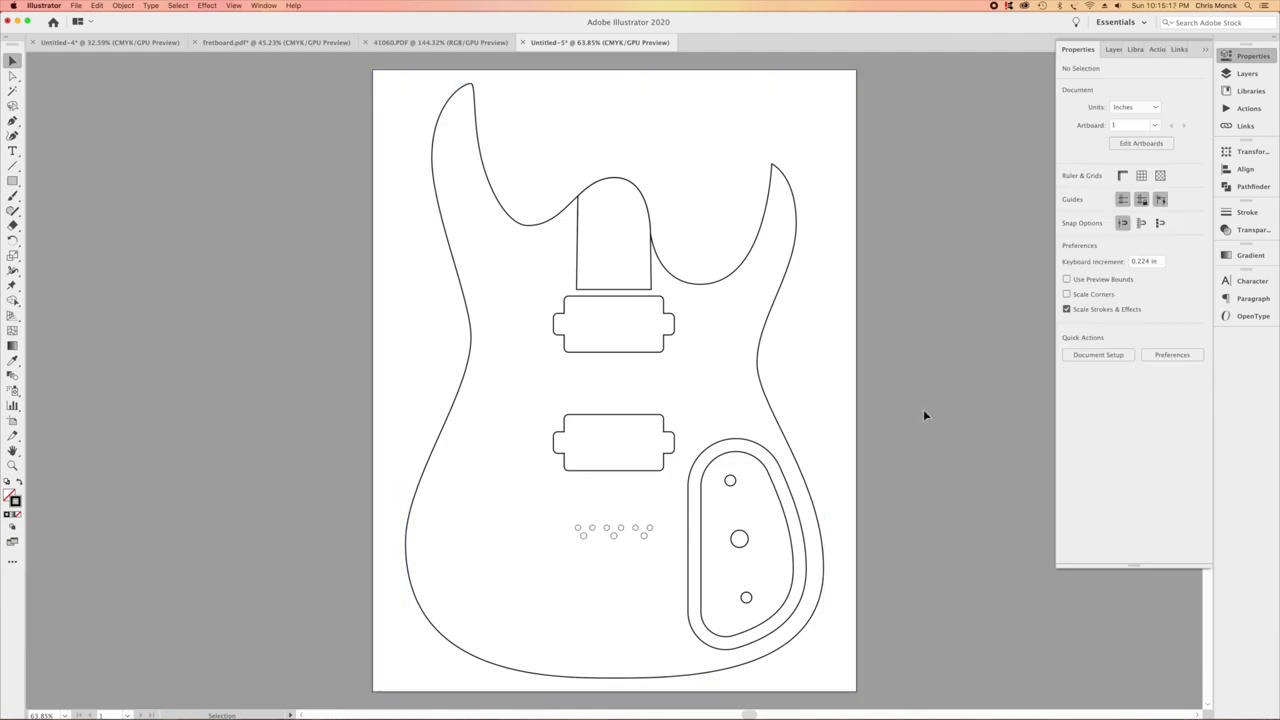
{"action": "key", "text": "a"}
{"action": "key", "text": "super+a"}
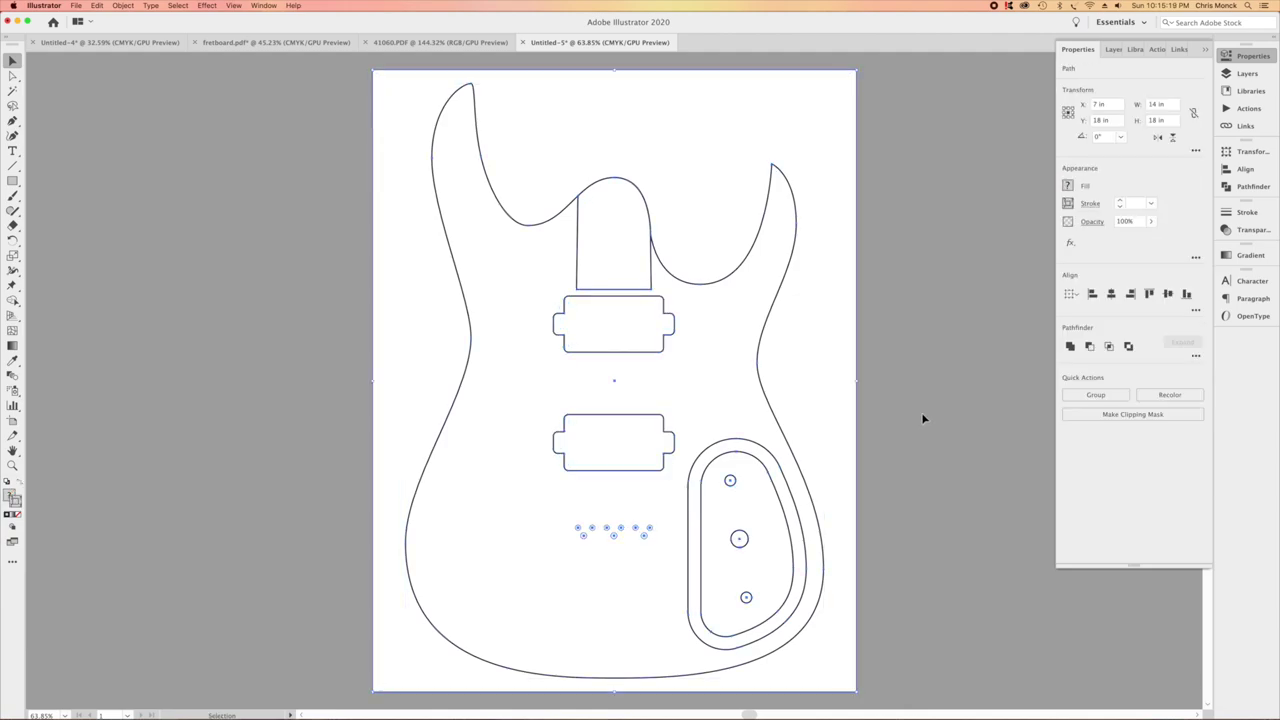
{"action": "left_click", "coordinate": [1152, 204]}
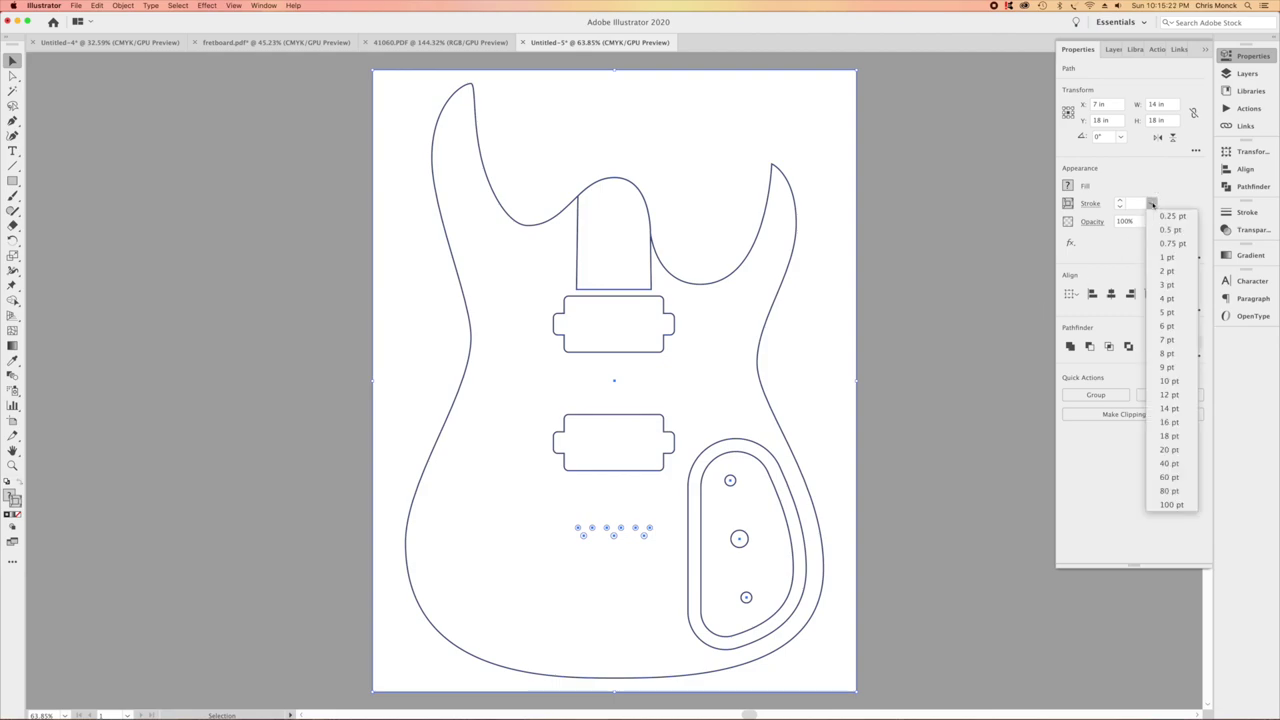
{"action": "left_click", "coordinate": [1163, 285]}
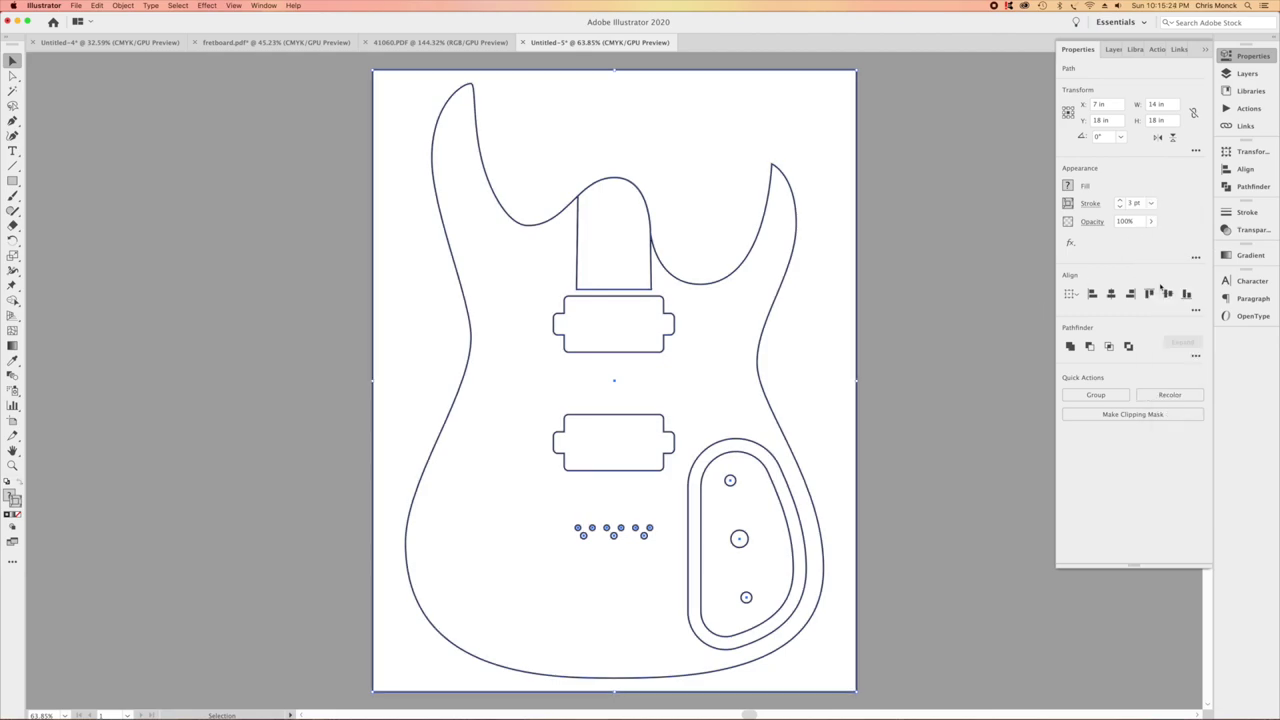
Remove the fill and make all the outlines black.
{"action": "left_click", "coordinate": [1067, 187]}
{"action": "left_click", "coordinate": [931, 230]}
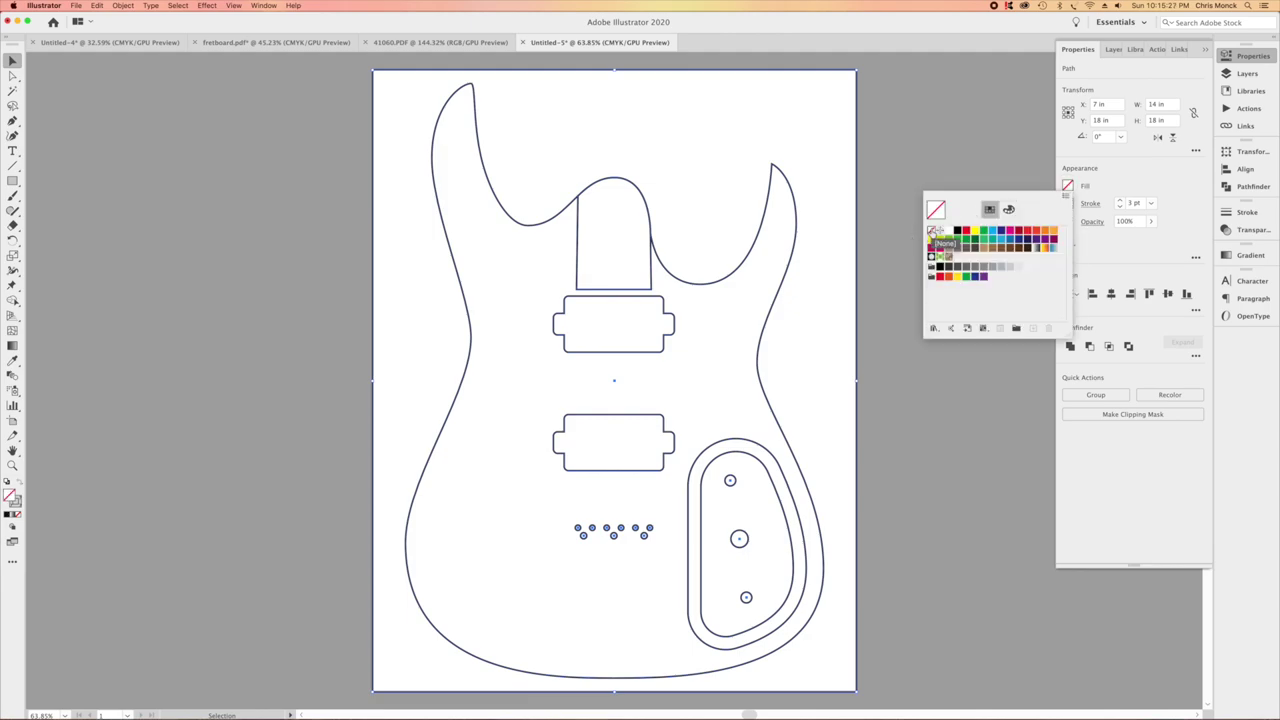
{"action": "left_click", "coordinate": [1068, 203]}
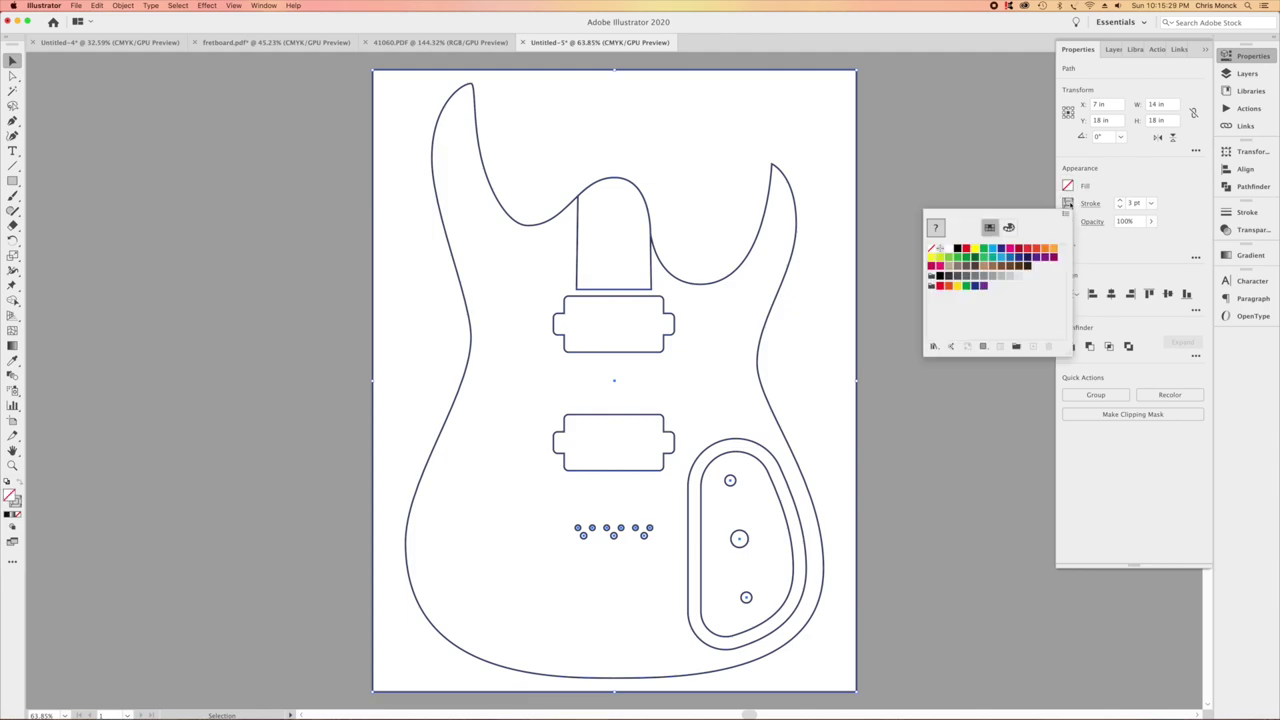
{"action": "left_click", "coordinate": [957, 249]}
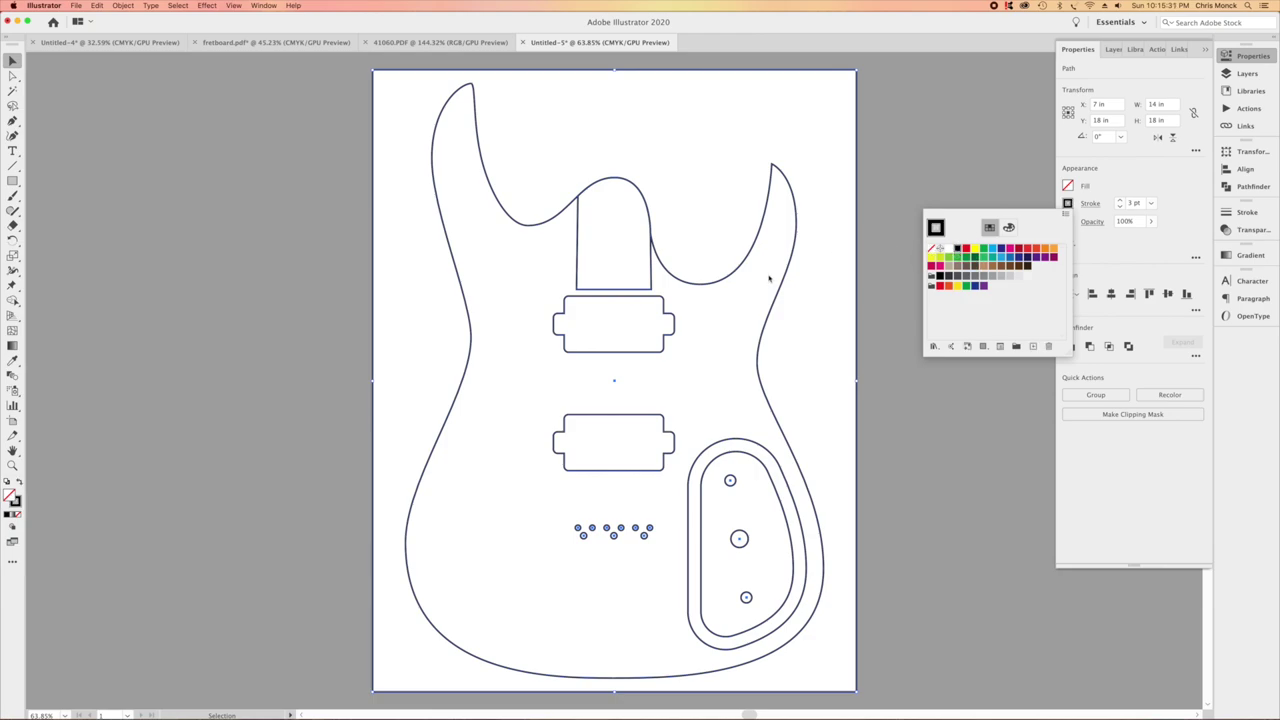
{"action": "key", "text": "Escape"}
{"action": "left_click", "coordinate": [214, 214]}
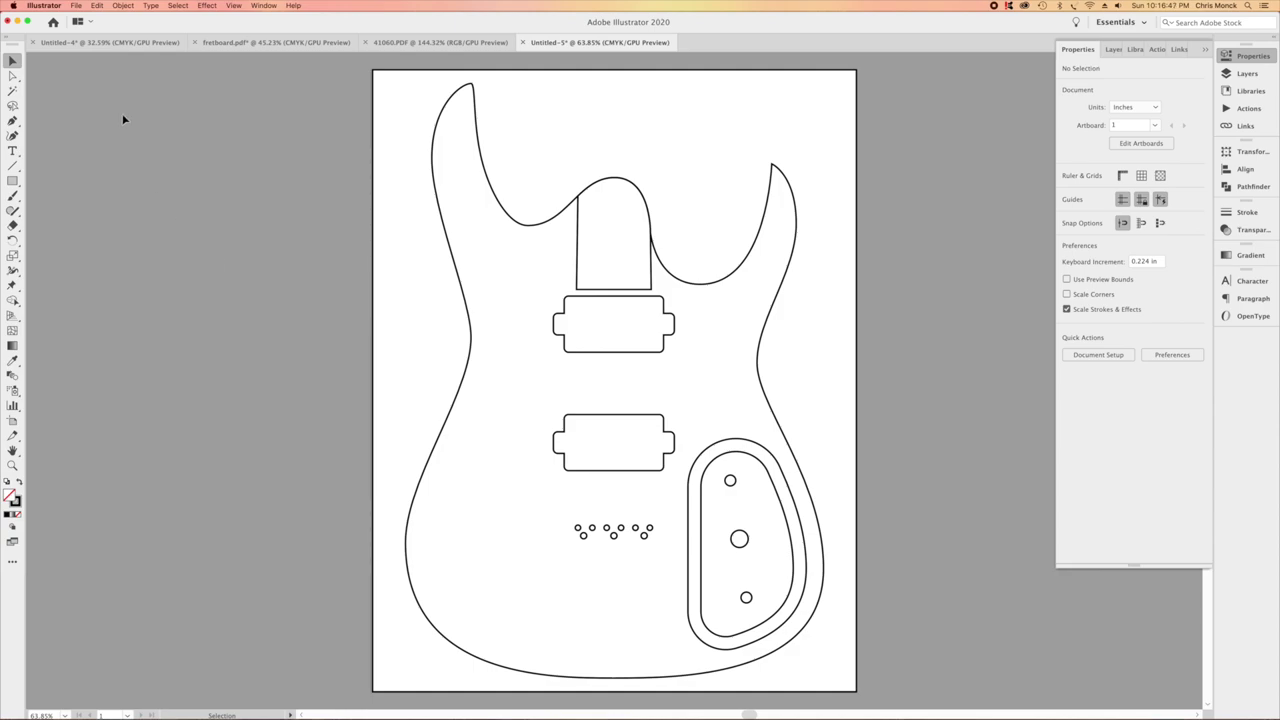
Save the document as 'Guitar Body For 3D.ai' with the default Illustrator Options.
{"action": "left_click", "coordinate": [76, 5]}
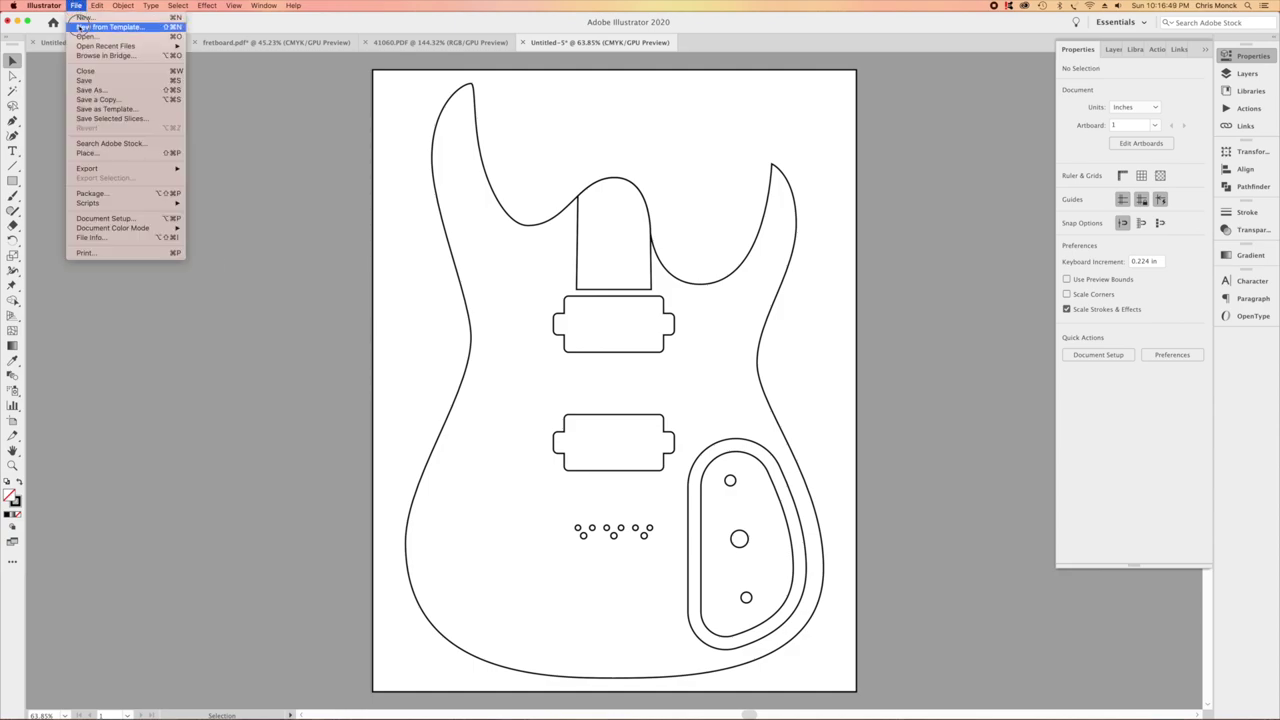
{"action": "left_click", "coordinate": [91, 90]}
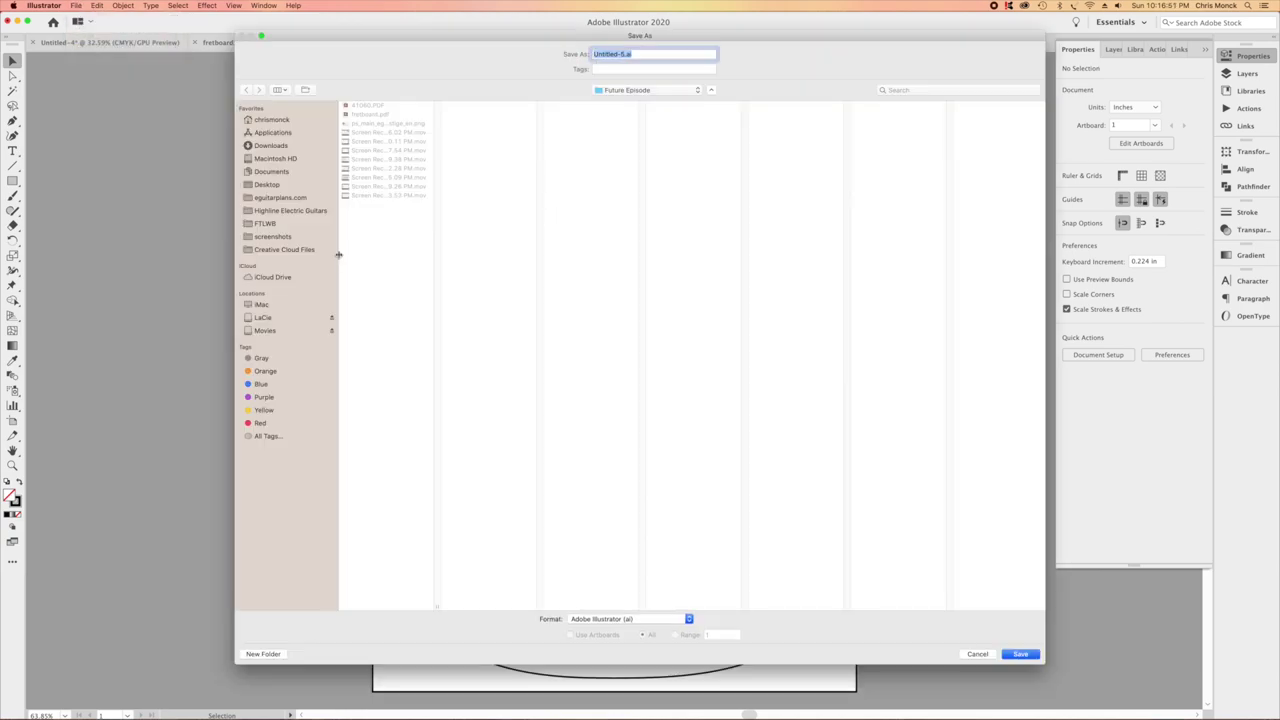
{"action": "type", "text": "Guitar"}
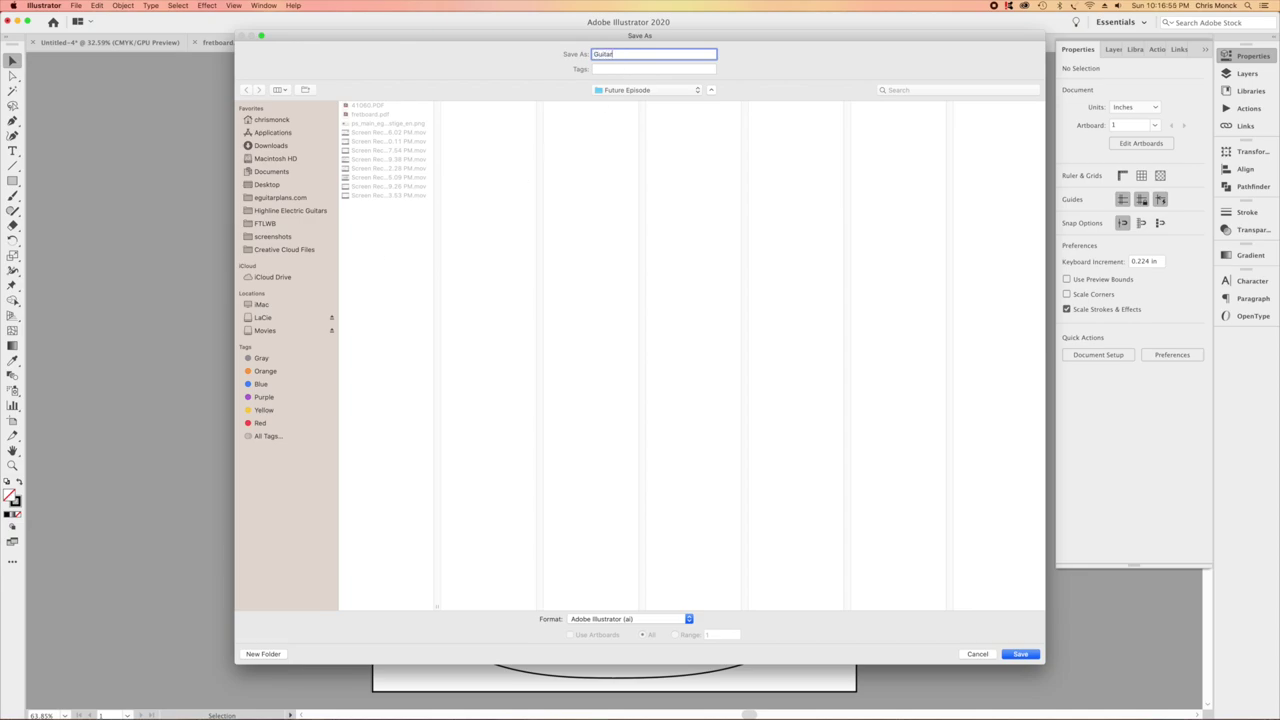
{"action": "type", "text": " Body For 3D"}
{"action": "left_click", "coordinate": [1020, 654]}
{"action": "left_click", "coordinate": [781, 545]}
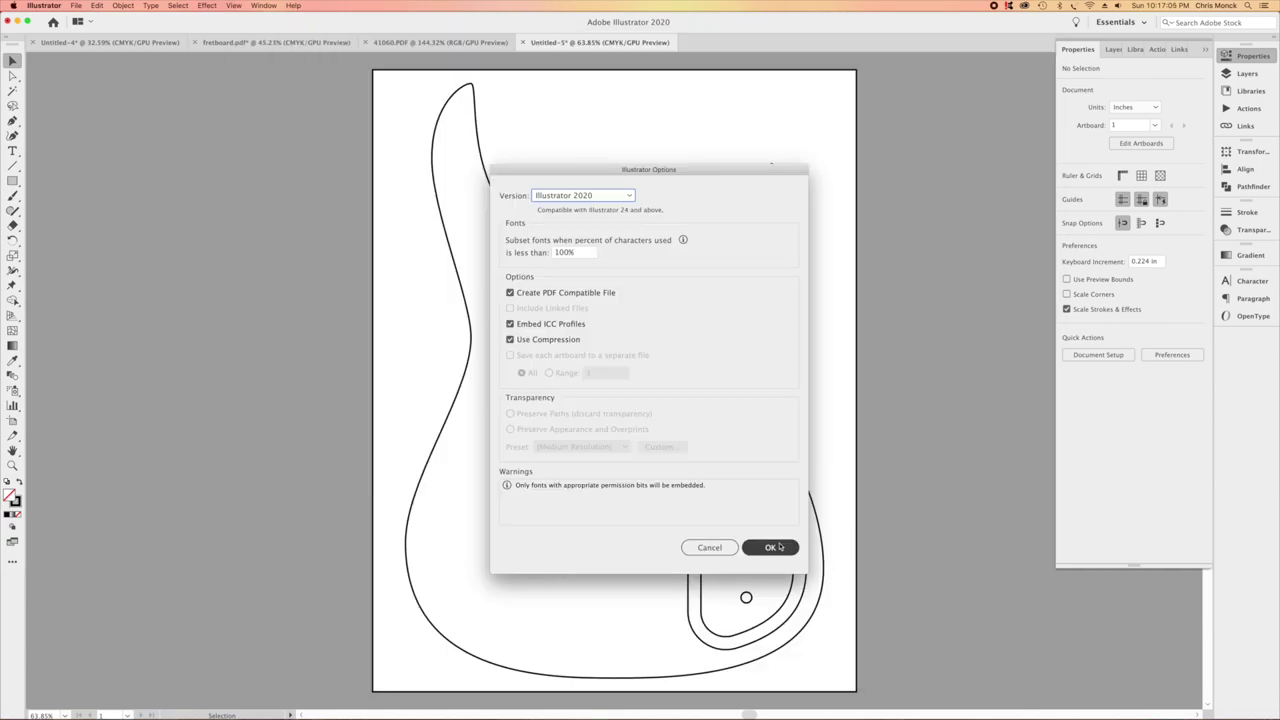